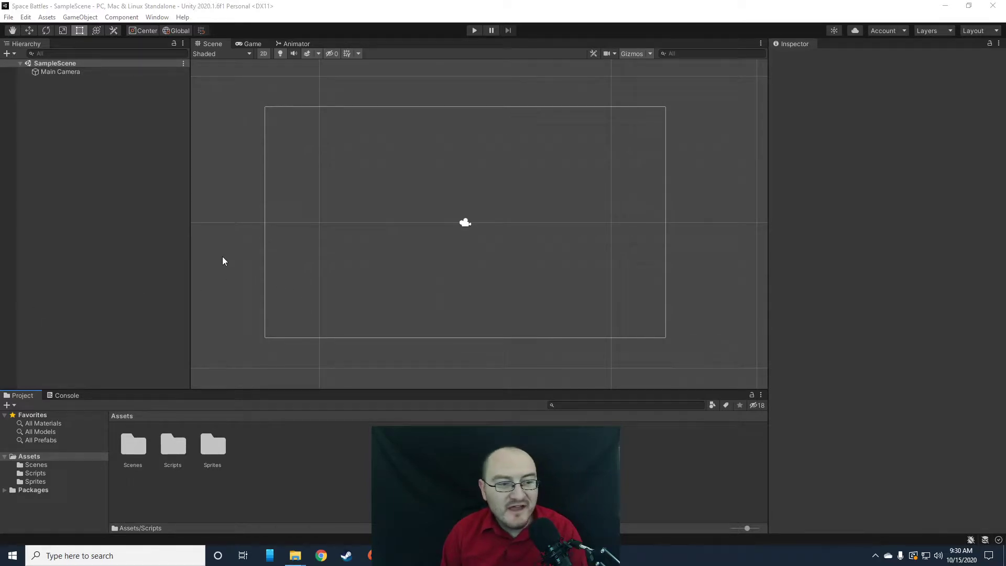
Look through the project's Scripts folder, and open the Sprites folder.
{"action": "left_click", "coordinate": [427, 13]}
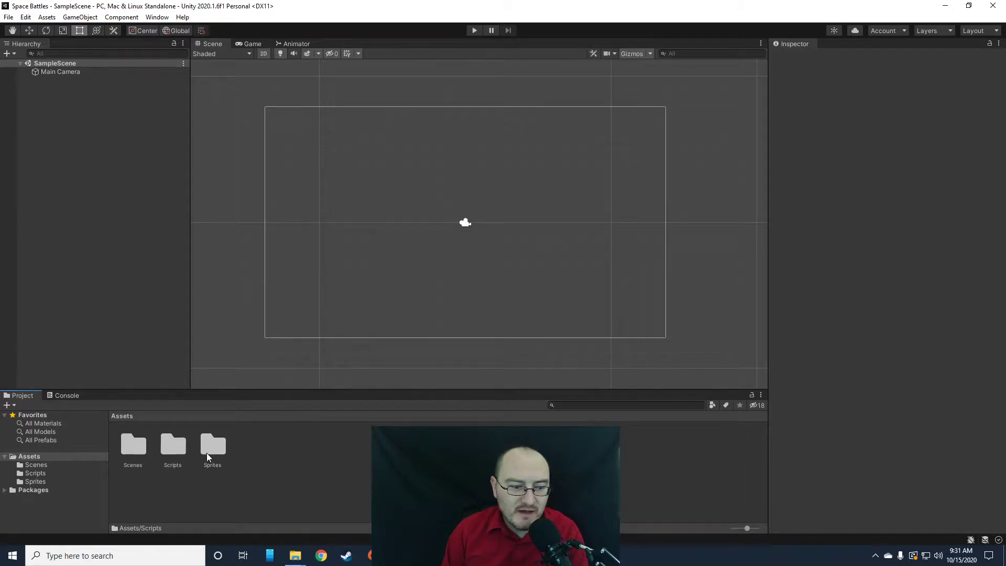
{"action": "left_click", "coordinate": [166, 448]}
{"action": "double_click", "coordinate": [172, 448]}
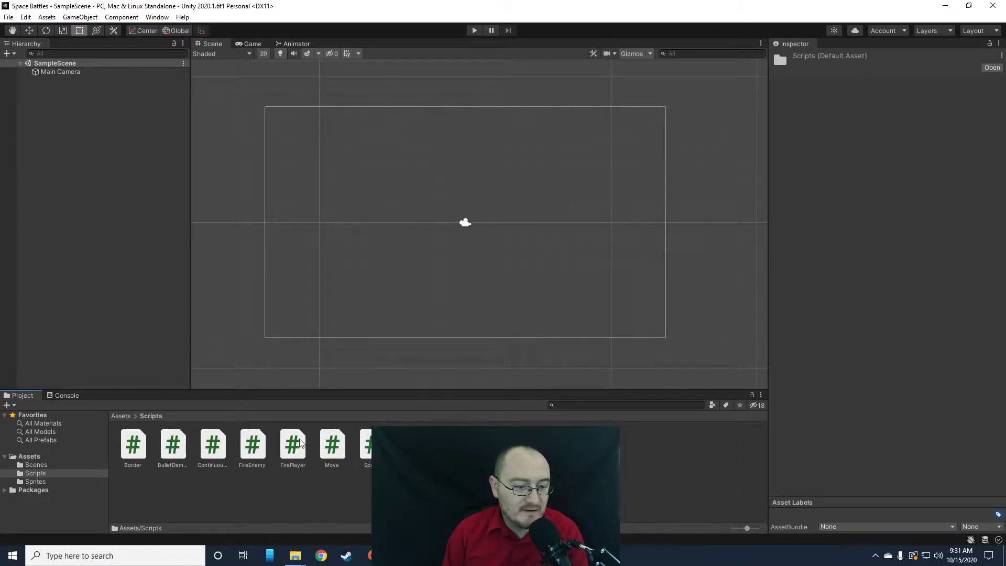
{"action": "left_click", "coordinate": [122, 416]}
{"action": "left_click", "coordinate": [217, 448]}
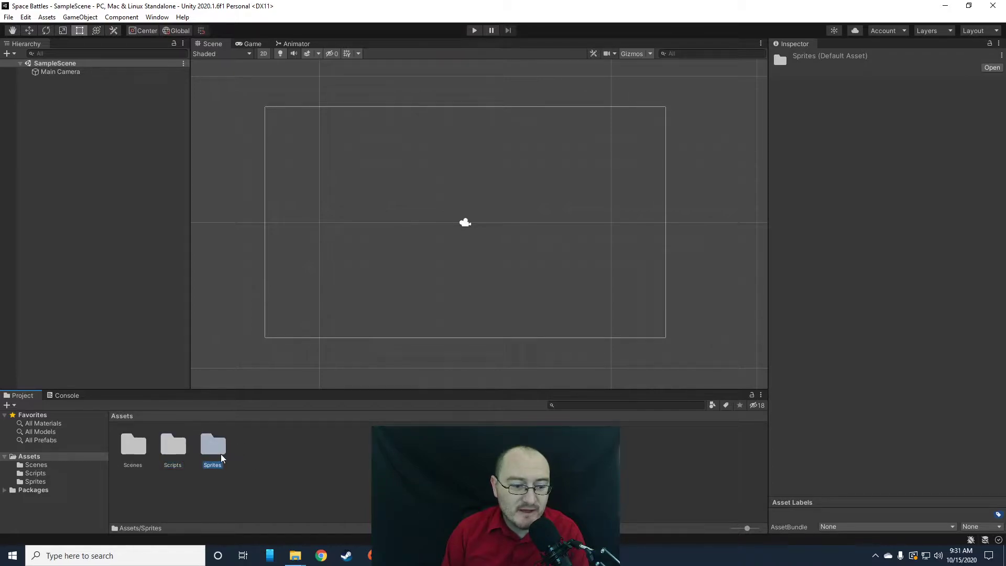
{"action": "double_click", "coordinate": [220, 452]}
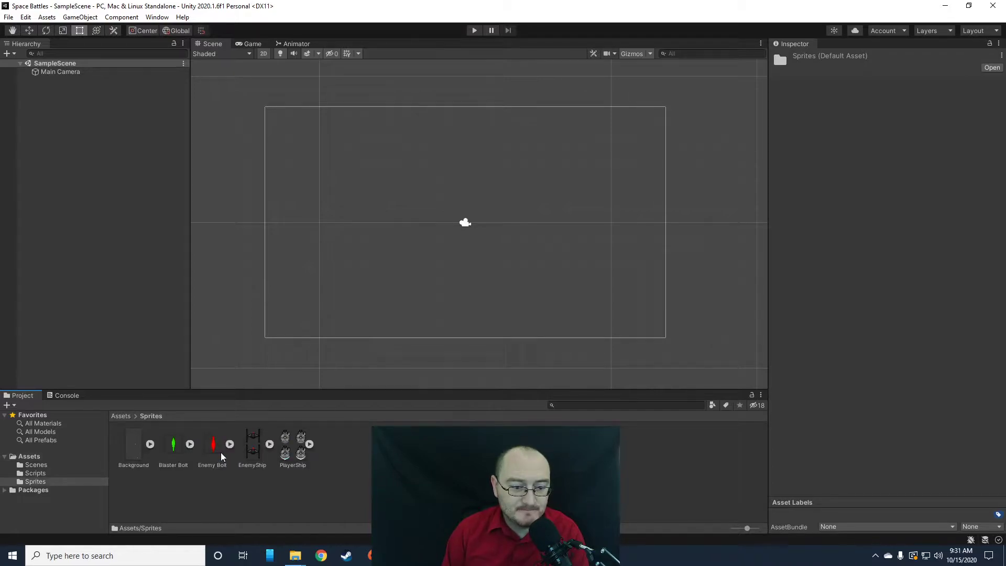
Set all five sprite textures to 32 pixels per unit with Point (no filter) filtering, and apply the import settings.
{"action": "left_click", "coordinate": [133, 447]}
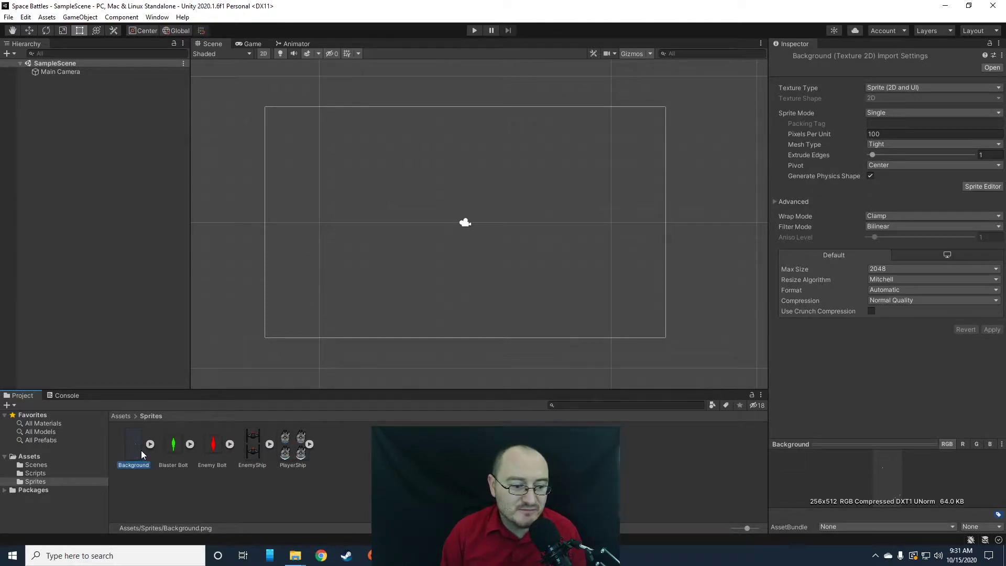
{"action": "left_click", "coordinate": [294, 445], "text": "shift"}
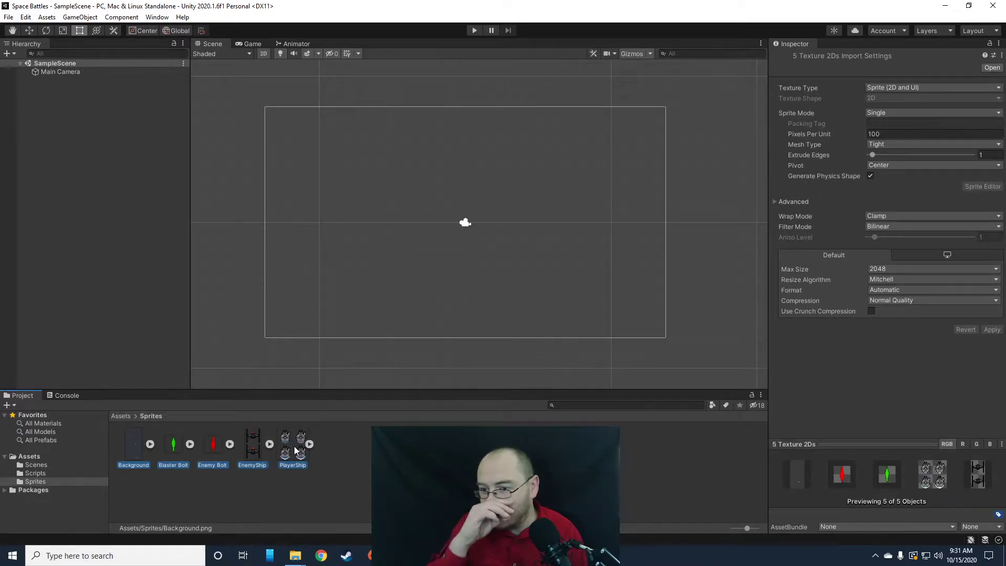
{"action": "left_click", "coordinate": [888, 135]}
{"action": "type", "text": "32"}
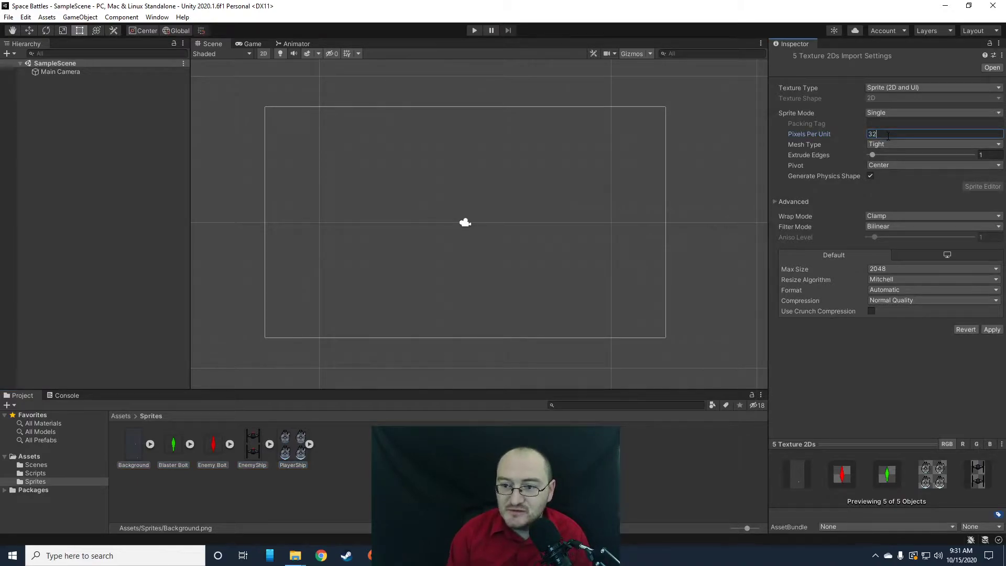
{"action": "left_click", "coordinate": [879, 226]}
{"action": "left_click", "coordinate": [894, 235]}
{"action": "left_click", "coordinate": [991, 329]}
{"action": "left_click", "coordinate": [185, 358]}
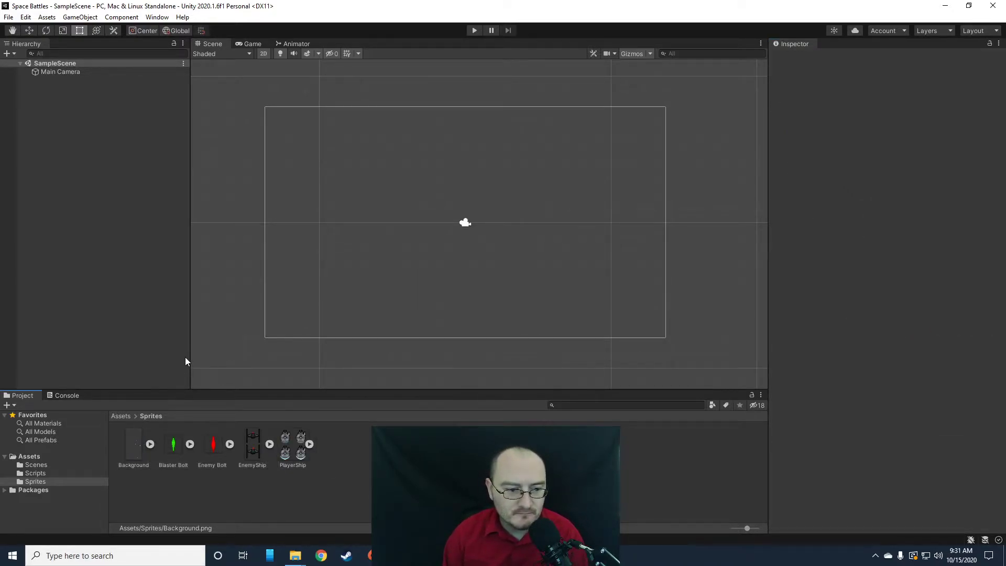
Add the Background sprite to the scene and set its position to X 0, Y 0.
{"action": "left_click_drag", "start_coordinate": [138, 456], "coordinate": [464, 230]}
{"action": "left_click", "coordinate": [890, 98]}
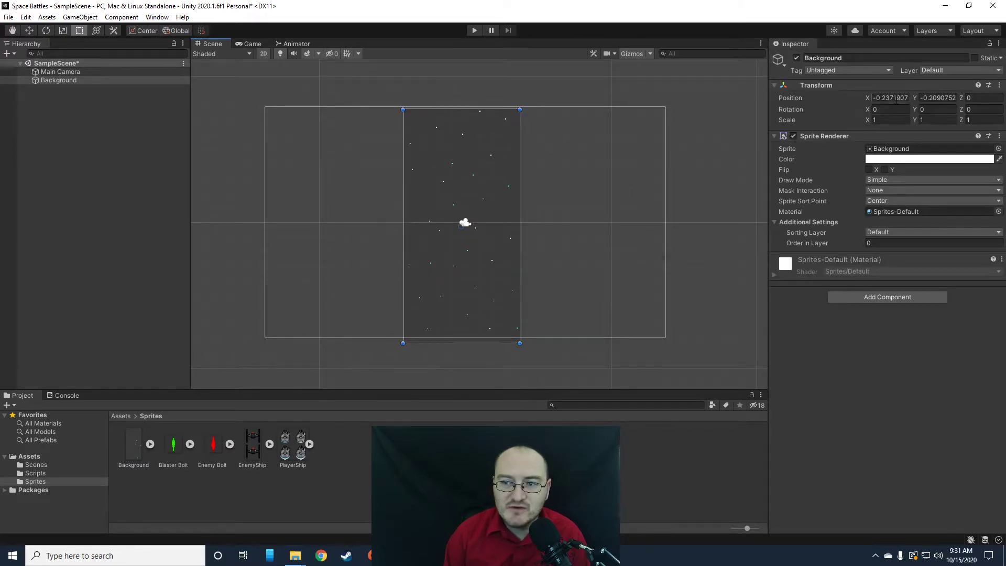
{"action": "type", "text": "0"}
{"action": "key", "text": "Tab"}
{"action": "type", "text": "0"}
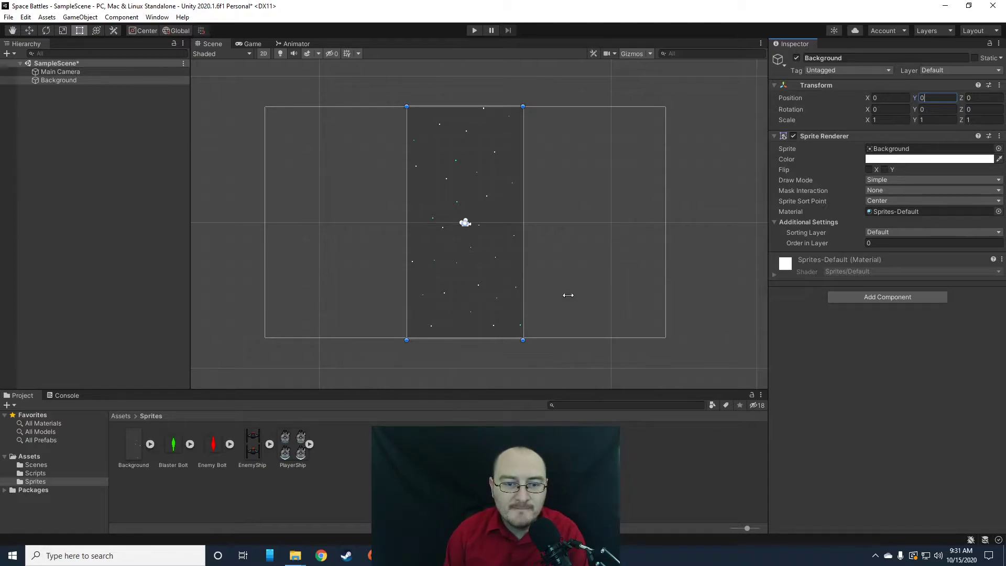
{"action": "left_click", "coordinate": [687, 273]}
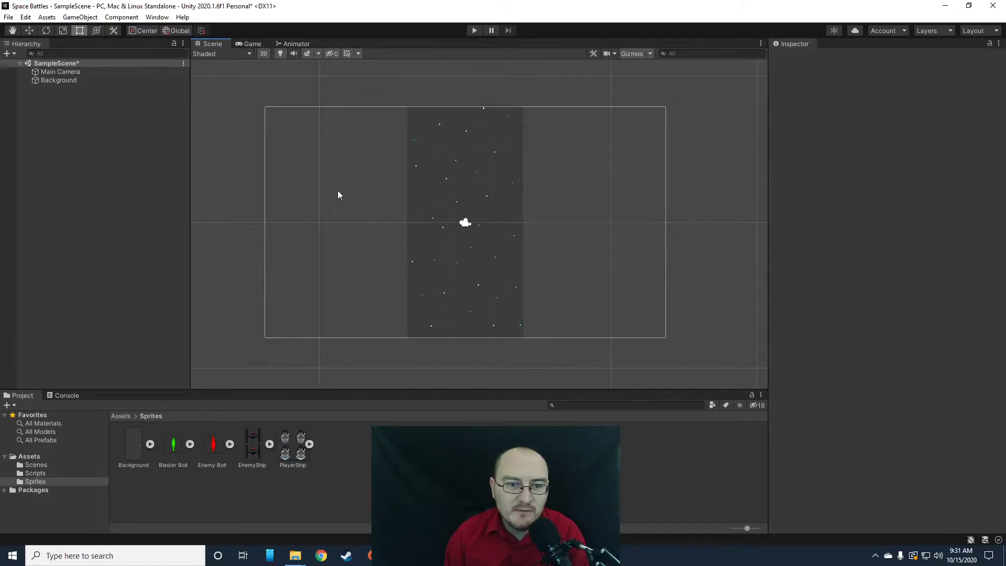
Set the Game view's aspect ratio to 5:10 and return to the Scene view.
{"action": "left_click", "coordinate": [250, 44]}
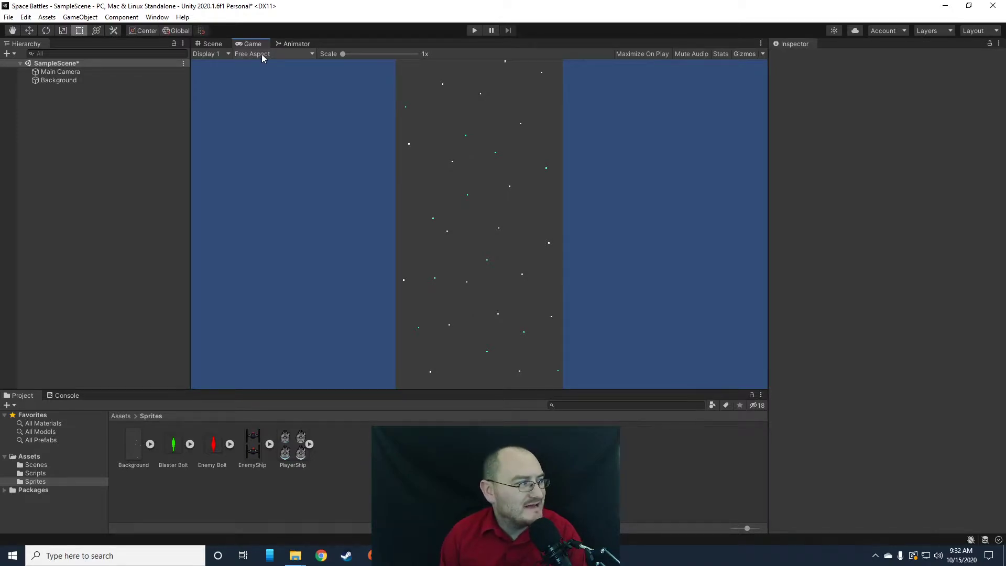
{"action": "left_click", "coordinate": [262, 55]}
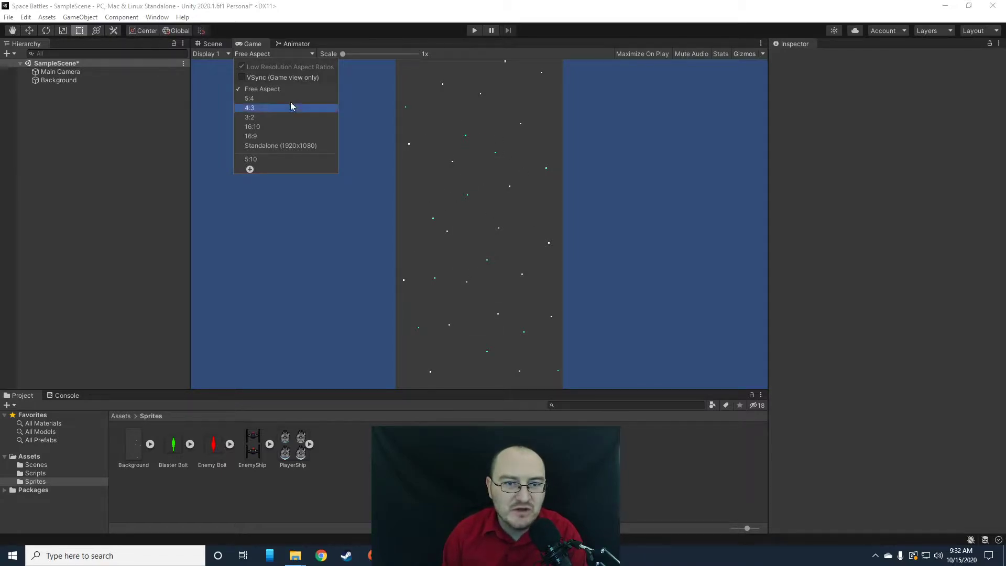
{"action": "left_click", "coordinate": [250, 170]}
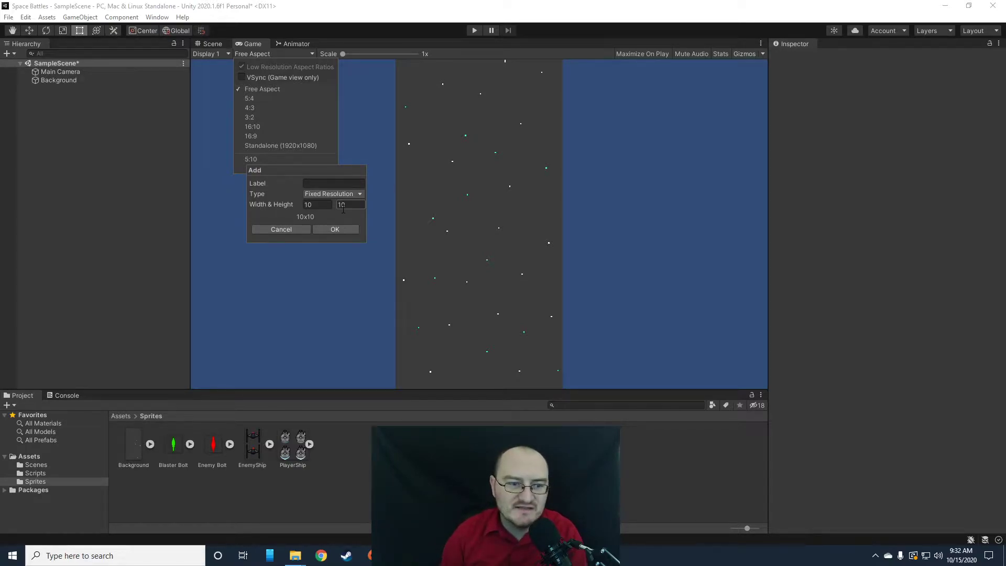
{"action": "left_click", "coordinate": [254, 159]}
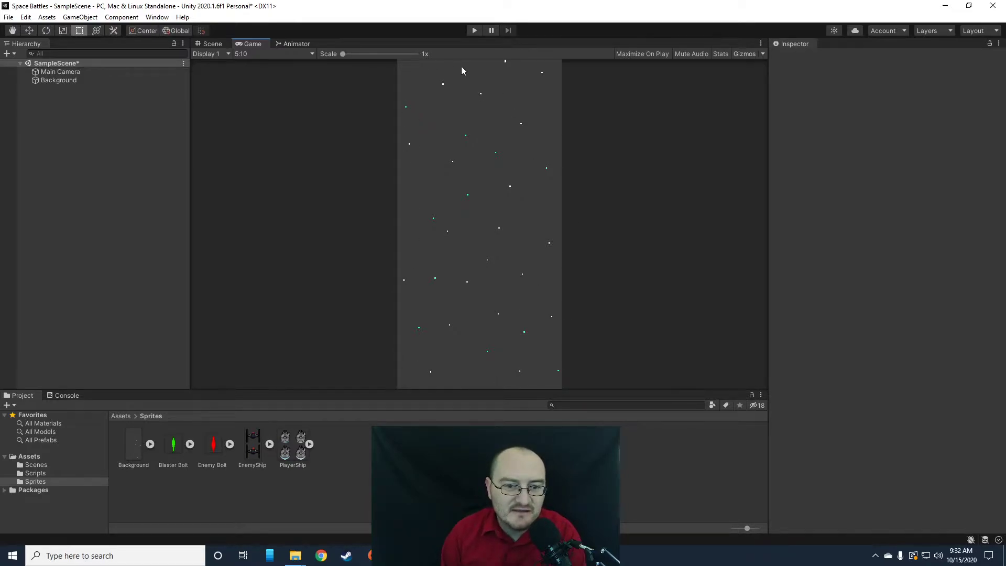
{"action": "left_click", "coordinate": [211, 46]}
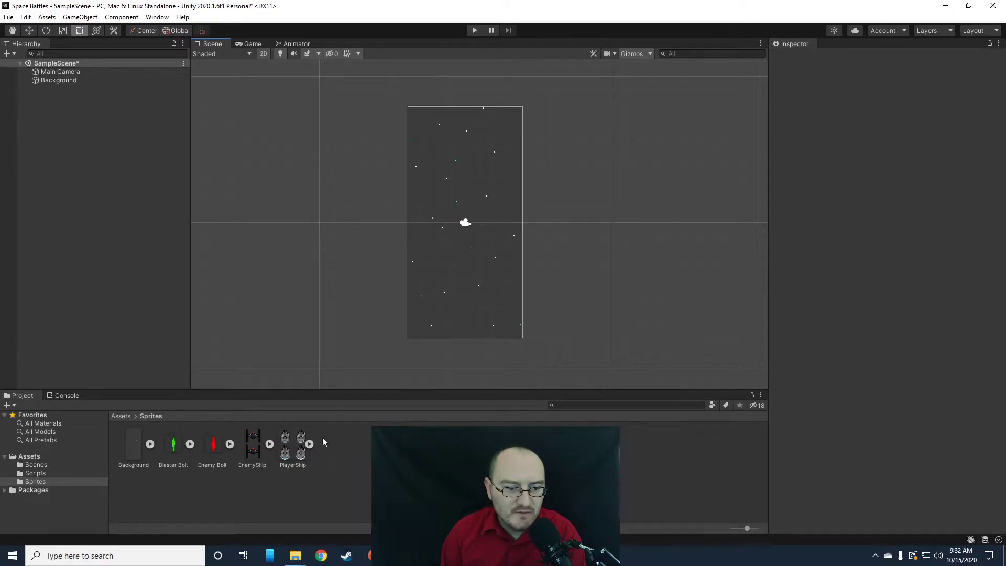
Place the EnemyShip sprite in the scene, to the left of the background.
{"action": "scroll", "coordinate": [501, 213], "scroll_direction": "up", "scroll_amount": 3}
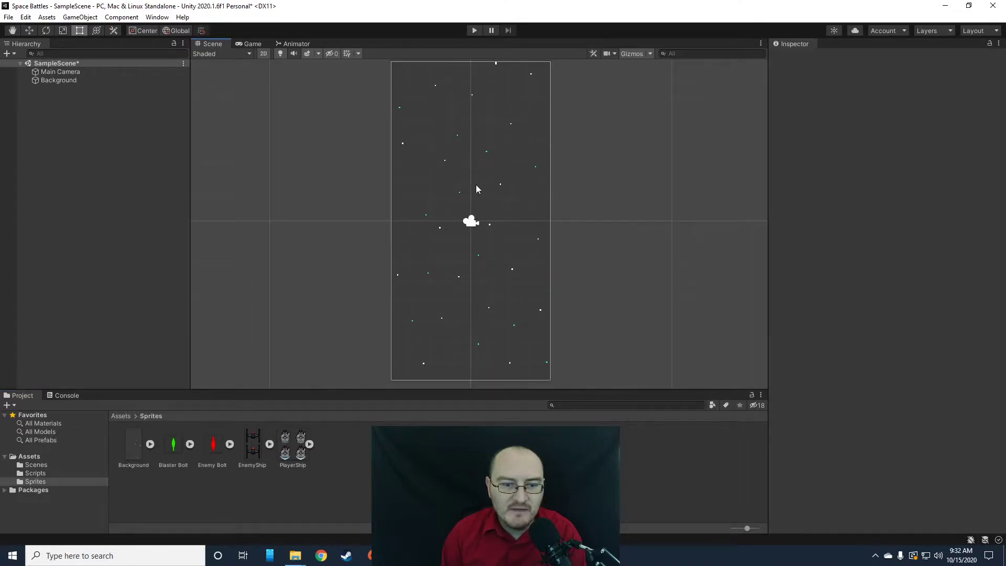
{"action": "left_click", "coordinate": [250, 450]}
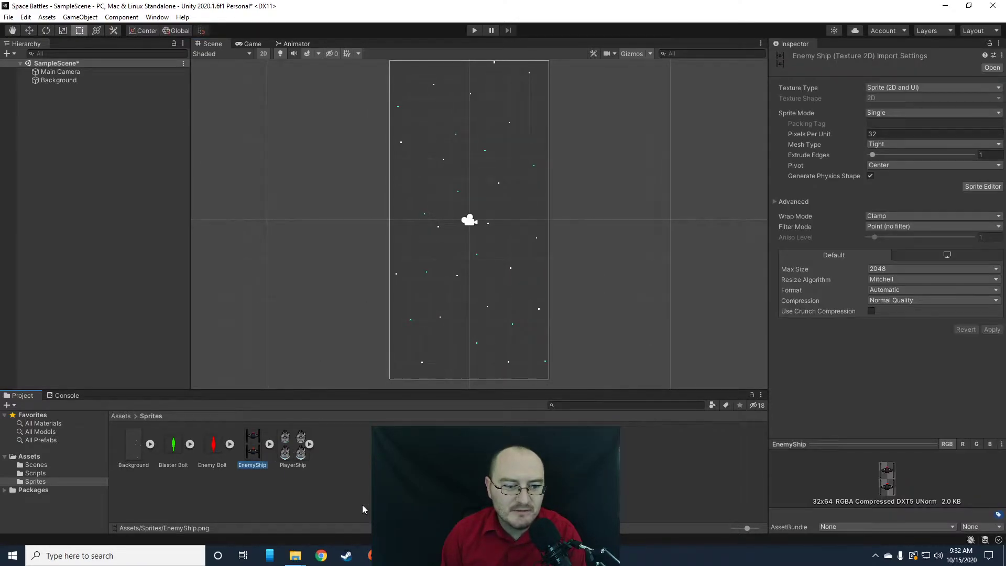
{"action": "left_click", "coordinate": [269, 445]}
{"action": "left_click_drag", "start_coordinate": [297, 458], "coordinate": [333, 189]}
Set the Background object's Order in Layer to -10.
{"action": "left_click", "coordinate": [59, 80]}
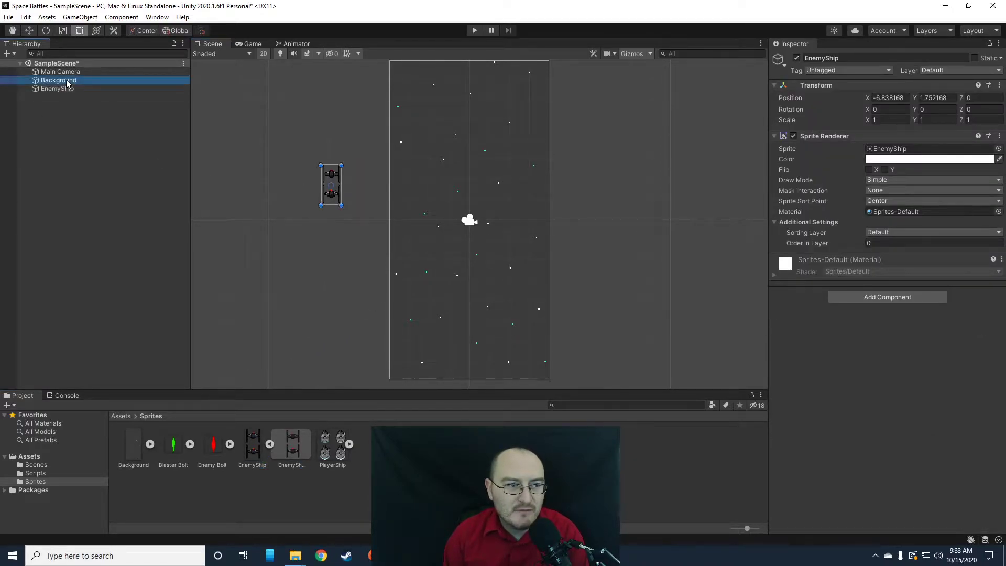
{"action": "left_click", "coordinate": [882, 243]}
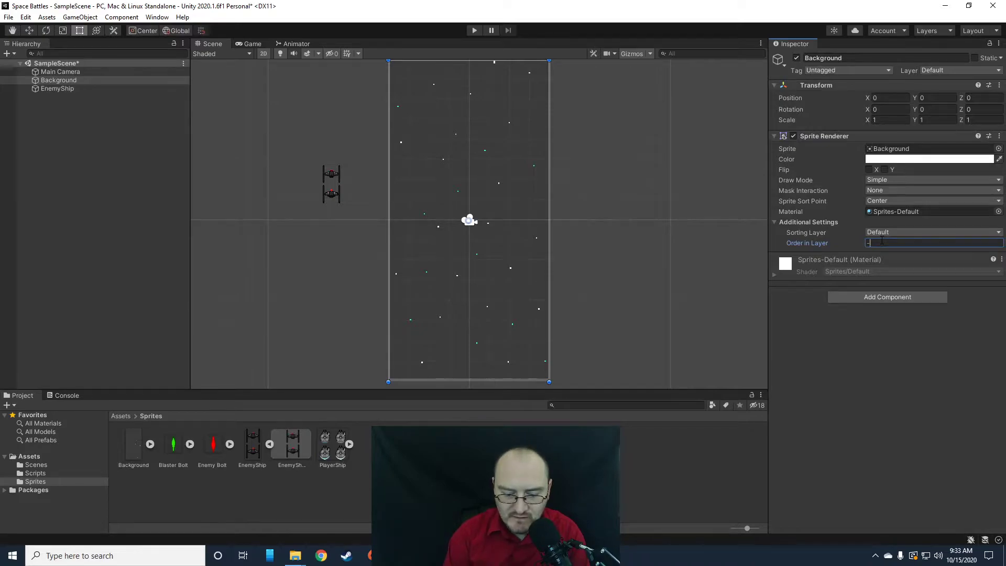
{"action": "type", "text": "-10"}
{"action": "left_click", "coordinate": [685, 251]}
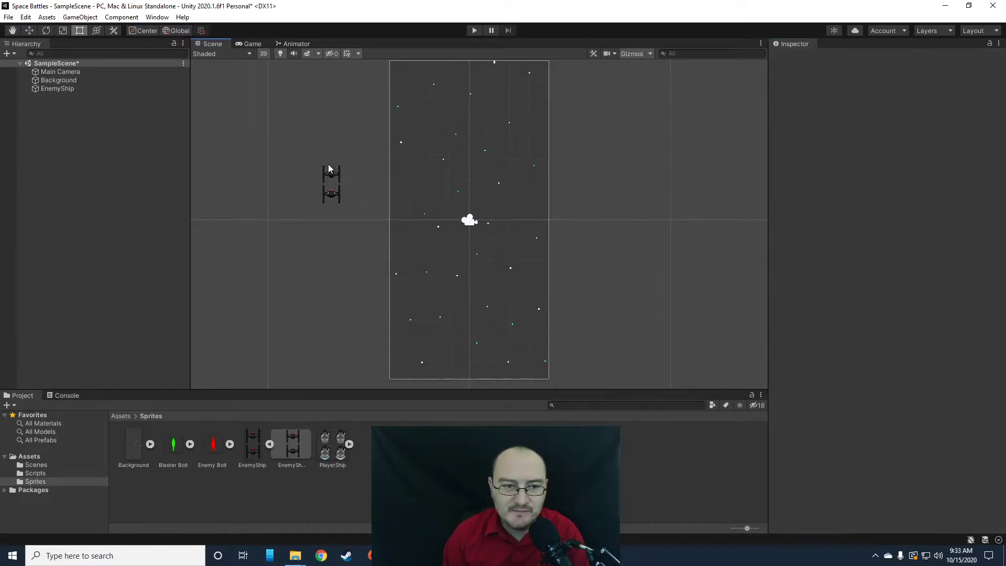
Move the EnemyShip object onto the background's upper left area, at about X -2.17, Y 4.94.
{"action": "left_click_drag", "start_coordinate": [328, 170], "coordinate": [414, 121]}
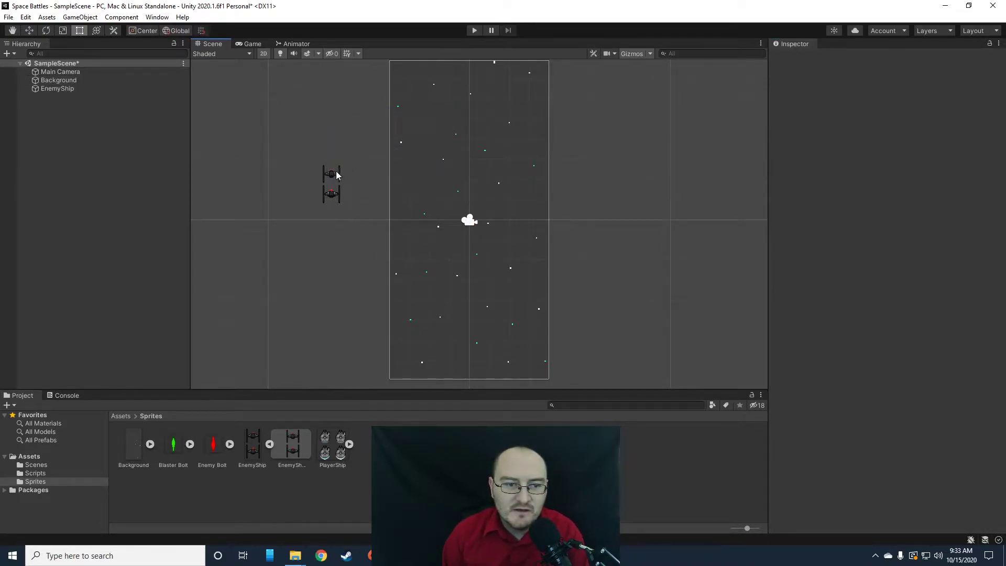
{"action": "left_click", "coordinate": [57, 88]}
{"action": "left_click_drag", "start_coordinate": [330, 179], "coordinate": [463, 109]}
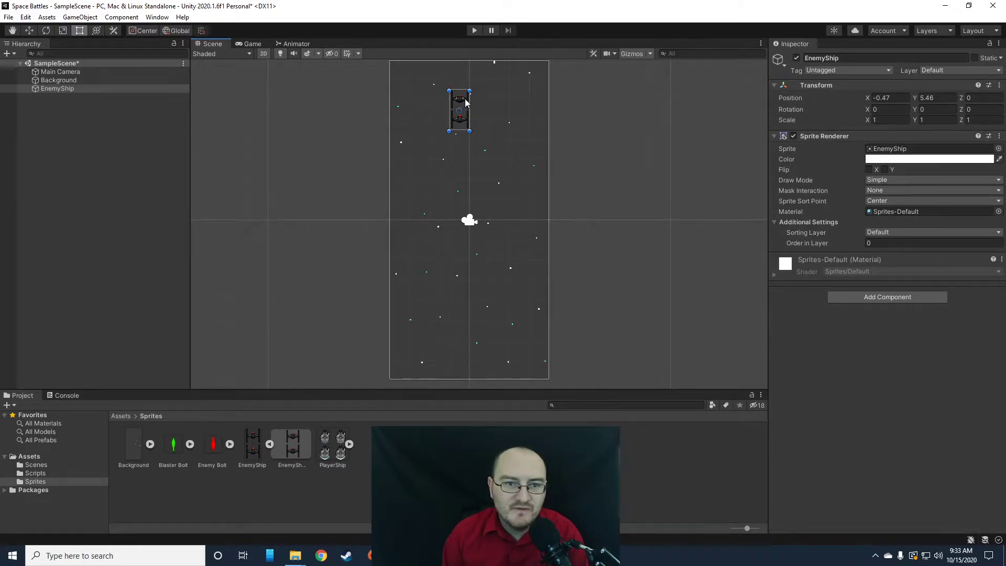
{"action": "left_click_drag", "start_coordinate": [462, 102], "coordinate": [428, 113]}
Delete the EnemyShip object from the scene.
{"action": "left_click", "coordinate": [67, 91]}
{"action": "right_click", "coordinate": [66, 91]}
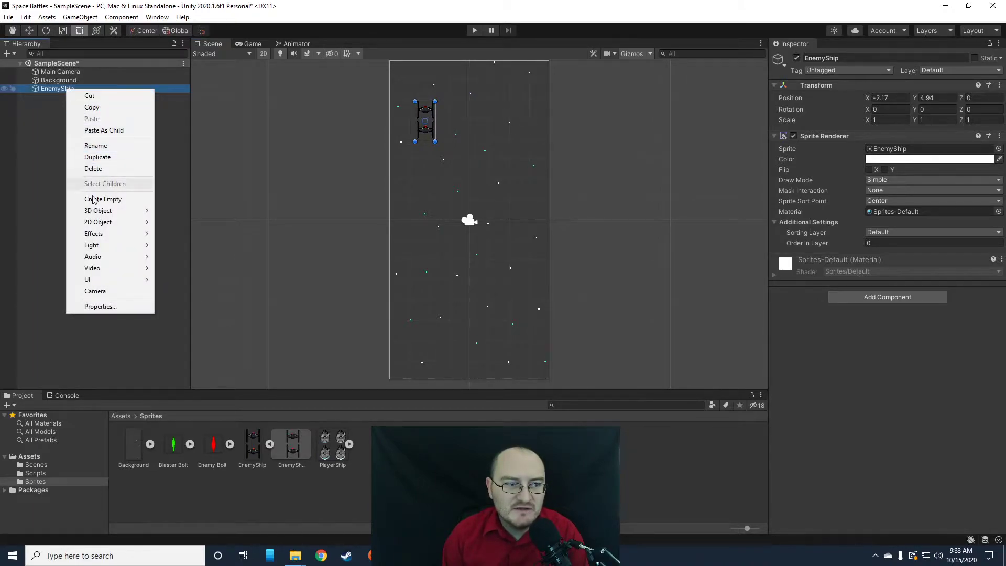
{"action": "left_click", "coordinate": [100, 169]}
Set the EnemyShip texture's sprite mode to Multiple and apply the import settings.
{"action": "left_click", "coordinate": [247, 464]}
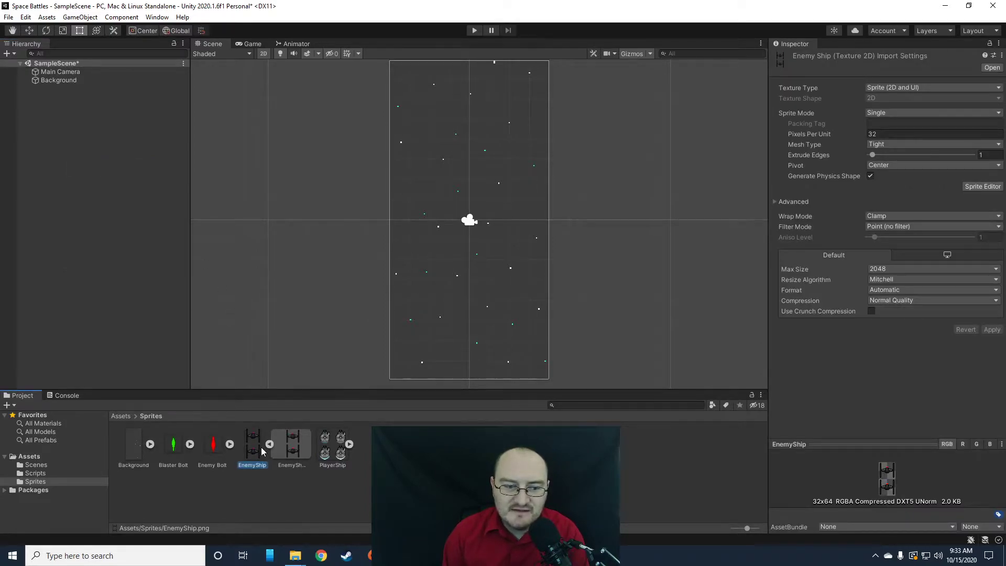
{"action": "left_click", "coordinate": [888, 113]}
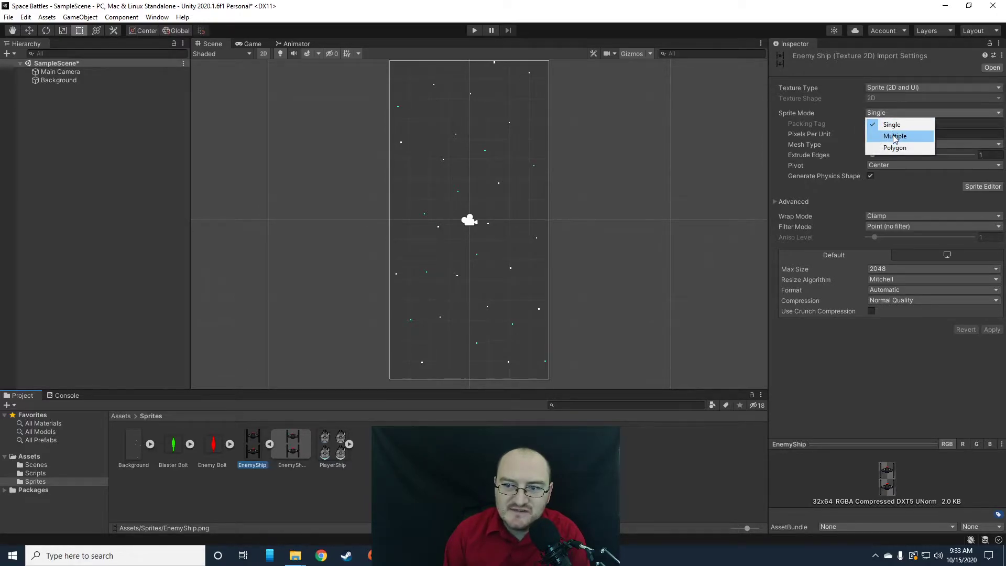
{"action": "left_click", "coordinate": [894, 135]}
{"action": "left_click", "coordinate": [992, 319]}
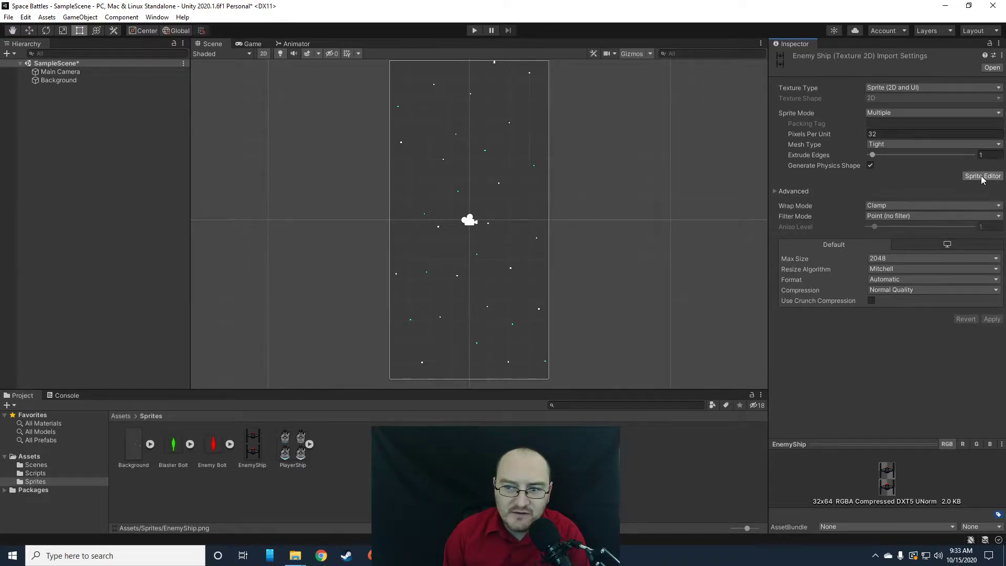
Slice the EnemyShip texture in a widened Sprite Editor, using the Automatic type, Center pivot and Delete Existing method.
{"action": "left_click", "coordinate": [983, 177]}
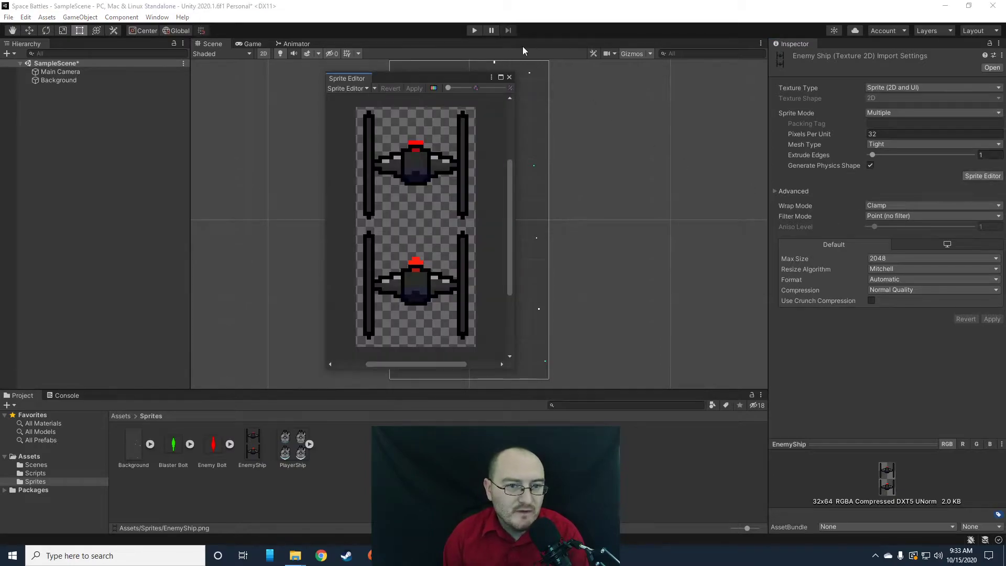
{"action": "left_click_drag", "start_coordinate": [420, 79], "coordinate": [491, 66]}
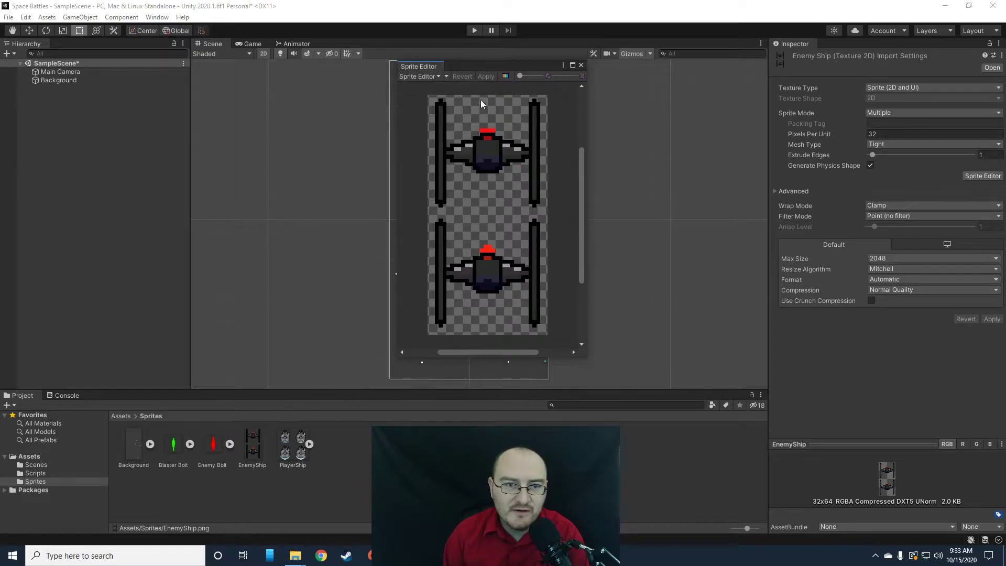
{"action": "left_click", "coordinate": [437, 76]}
{"action": "left_click", "coordinate": [438, 77]}
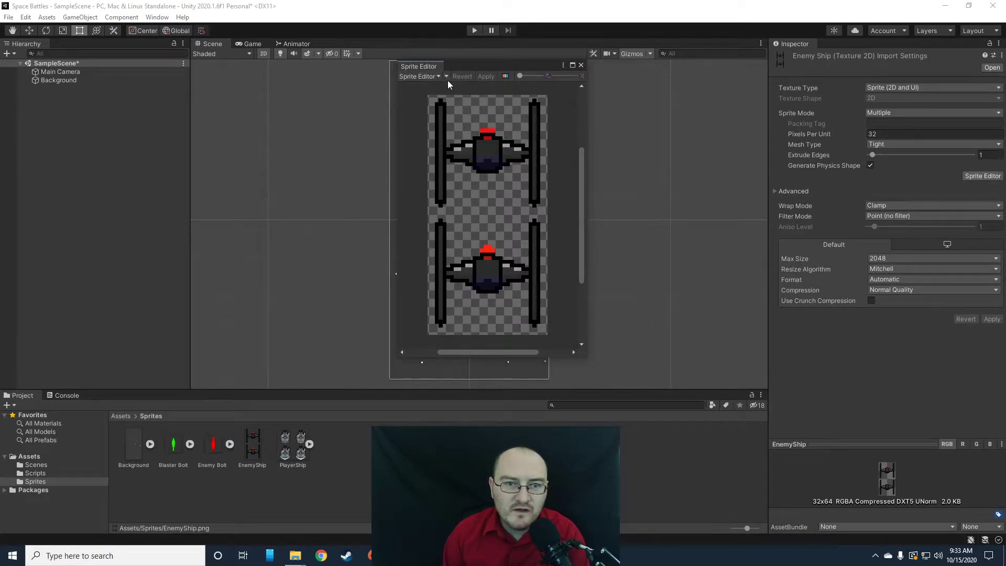
{"action": "left_click_drag", "start_coordinate": [587, 145], "coordinate": [709, 145]}
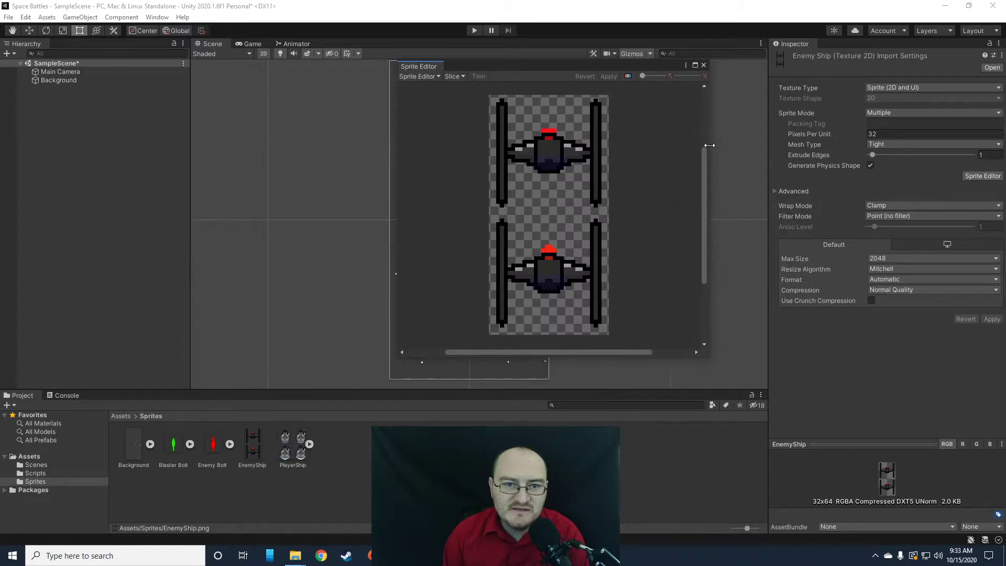
{"action": "left_click_drag", "start_coordinate": [480, 65], "coordinate": [386, 64]}
{"action": "left_click", "coordinate": [366, 76]}
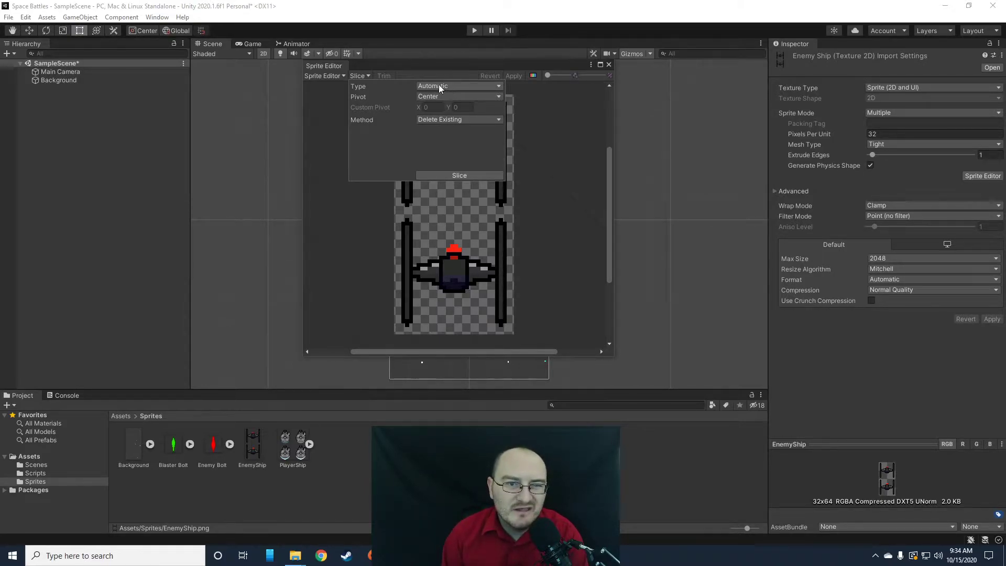
{"action": "left_click", "coordinate": [464, 175]}
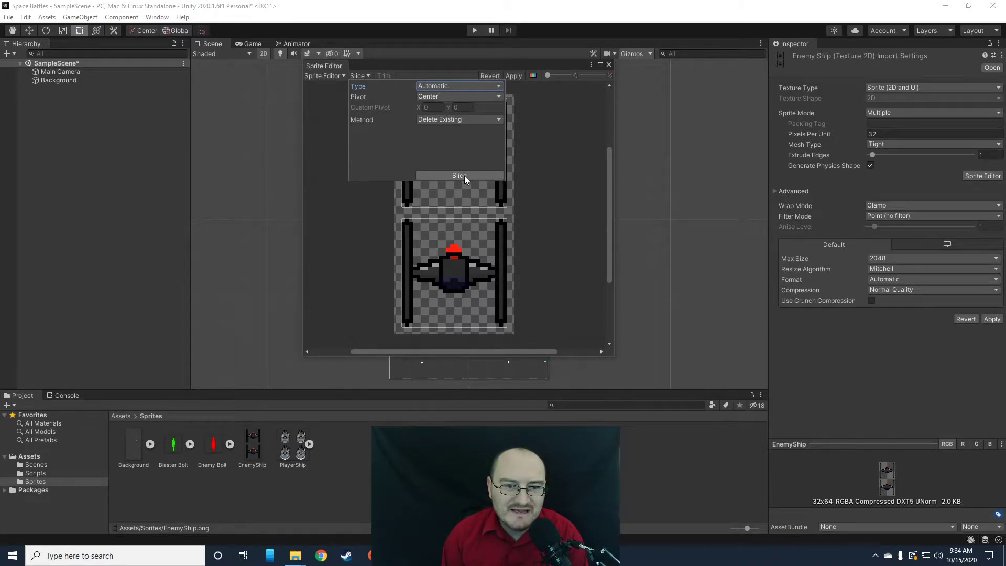
{"action": "left_click", "coordinate": [418, 72]}
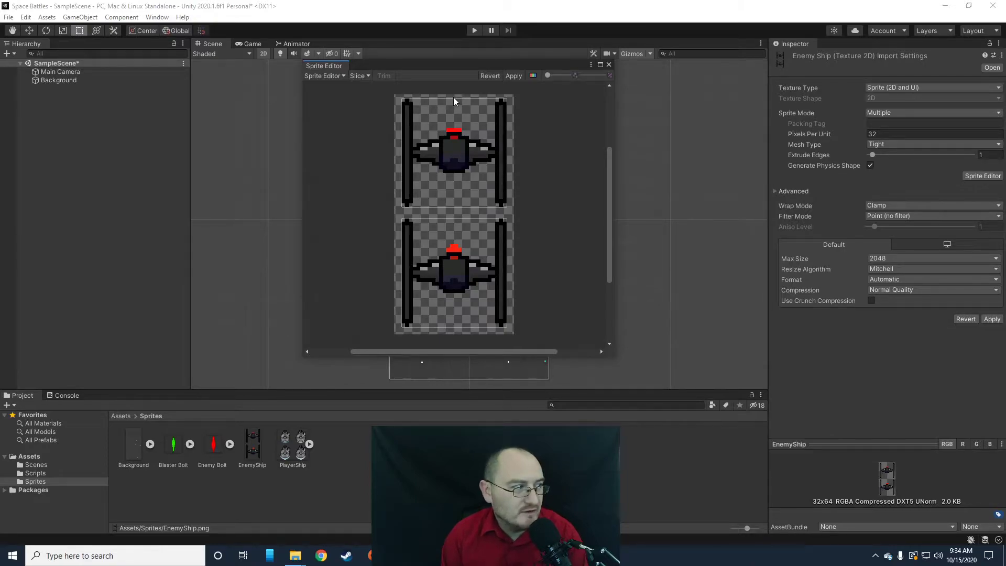
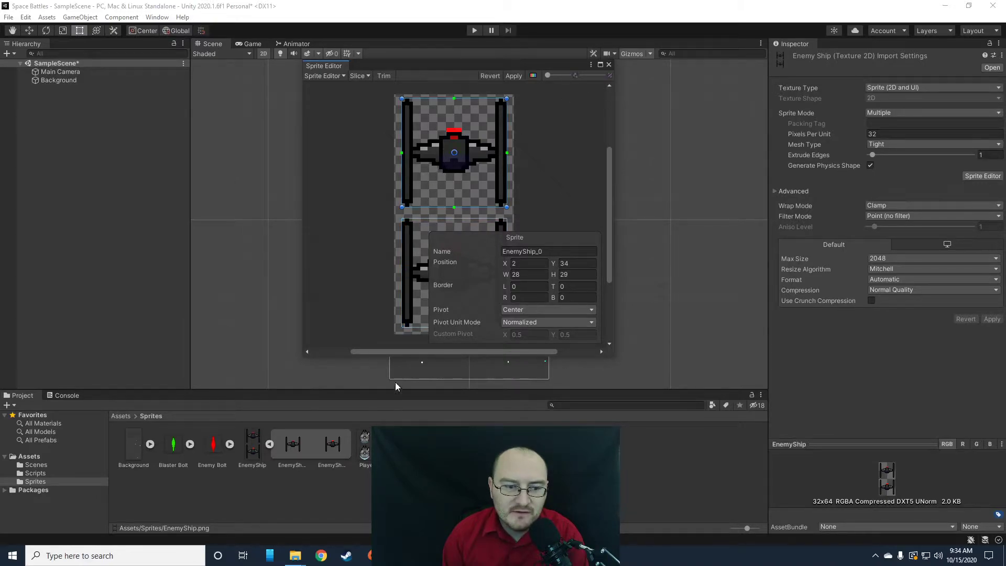
Close the Sprite Editor, applying the pending slices of the EnemyShip texture.
{"action": "left_click", "coordinate": [609, 67]}
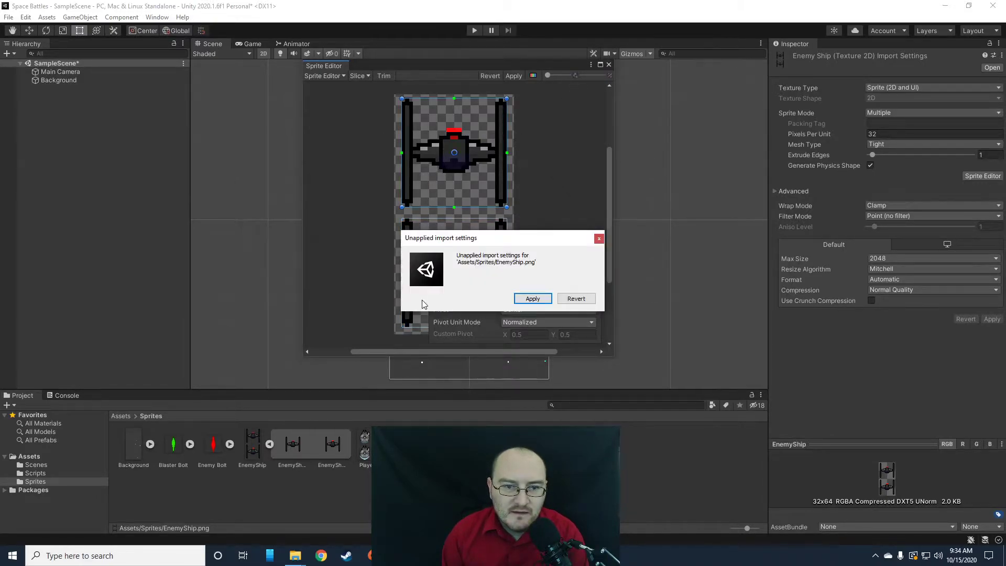
{"action": "left_click", "coordinate": [535, 301]}
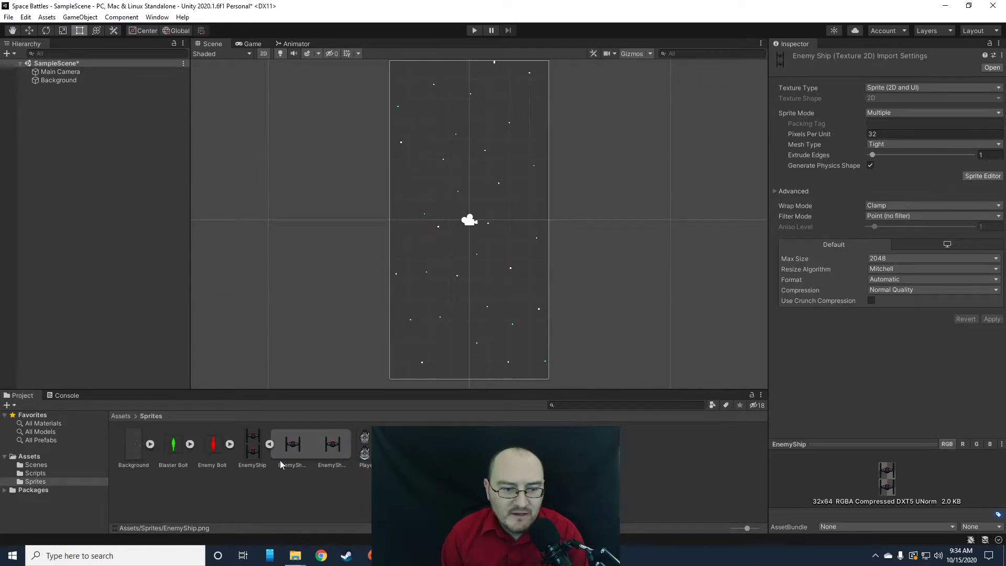
Compare the two sliced EnemyShip sprites by switching back and forth between them.
{"action": "left_click", "coordinate": [338, 445]}
{"action": "key", "text": "Left"}
{"action": "key", "text": "Right"}
{"action": "key", "text": "Left"}
{"action": "key", "text": "Right"}
{"action": "key", "text": "Left"}
Place EnemyShip_0 and EnemyShip_1 together as one animated object near the background's upper center, at about X 0, Y 6.82.
{"action": "mouse_move", "coordinate": [289, 446]}
{"action": "left_mouse_down"}
{"action": "mouse_move", "coordinate": [321, 402]}
{"action": "mouse_move", "coordinate": [391, 184]}
{"action": "mouse_move", "coordinate": [298, 447]}
{"action": "left_mouse_up"}
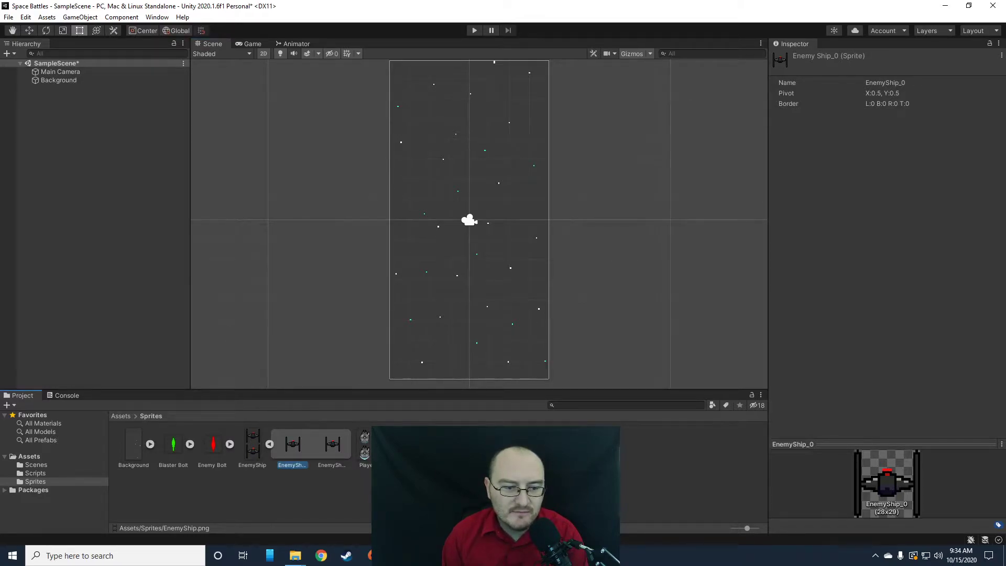
{"action": "left_click", "coordinate": [336, 446], "text": "ctrl"}
{"action": "left_click_drag", "start_coordinate": [292, 446], "coordinate": [470, 88]}
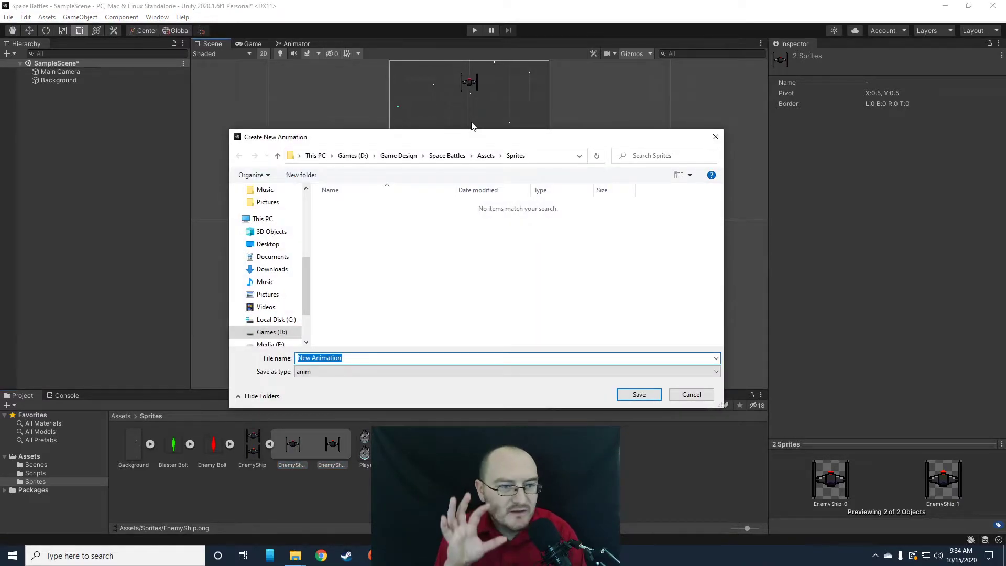
Create a folder named Animations inside Sprites as the new animation's save location and open it.
{"action": "left_click_drag", "start_coordinate": [450, 137], "coordinate": [427, 116]}
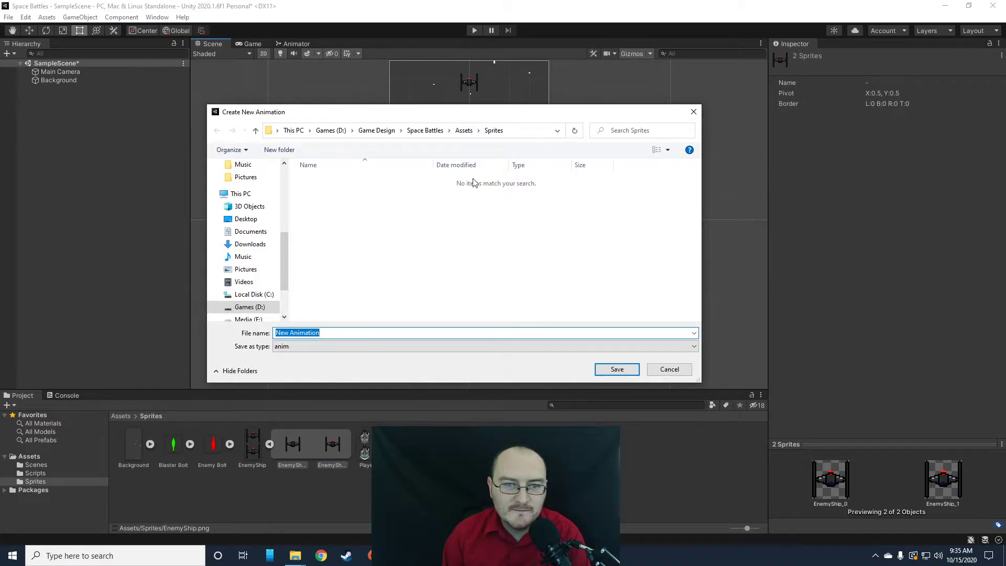
{"action": "right_click", "coordinate": [328, 210]}
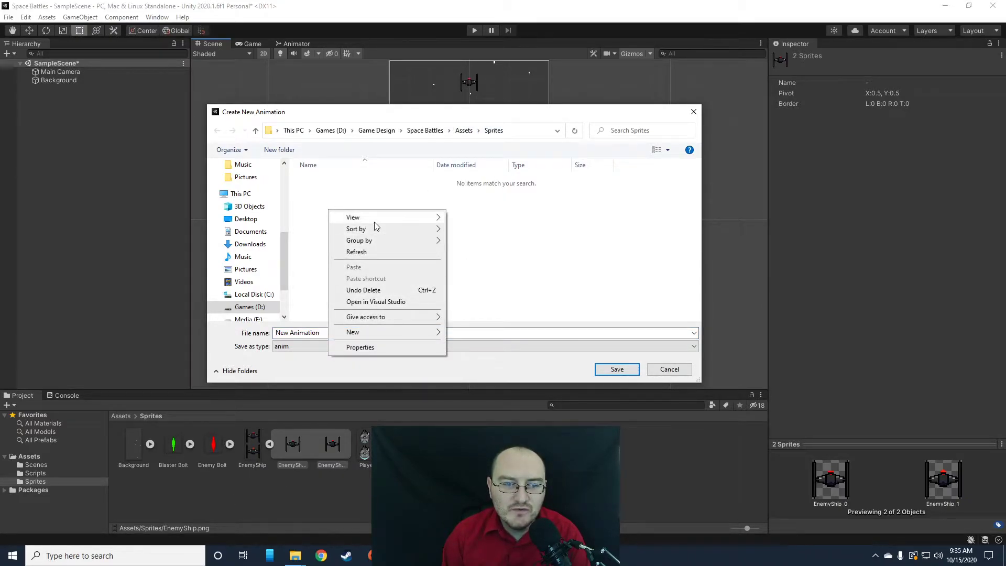
{"action": "mouse_move", "coordinate": [373, 336]}
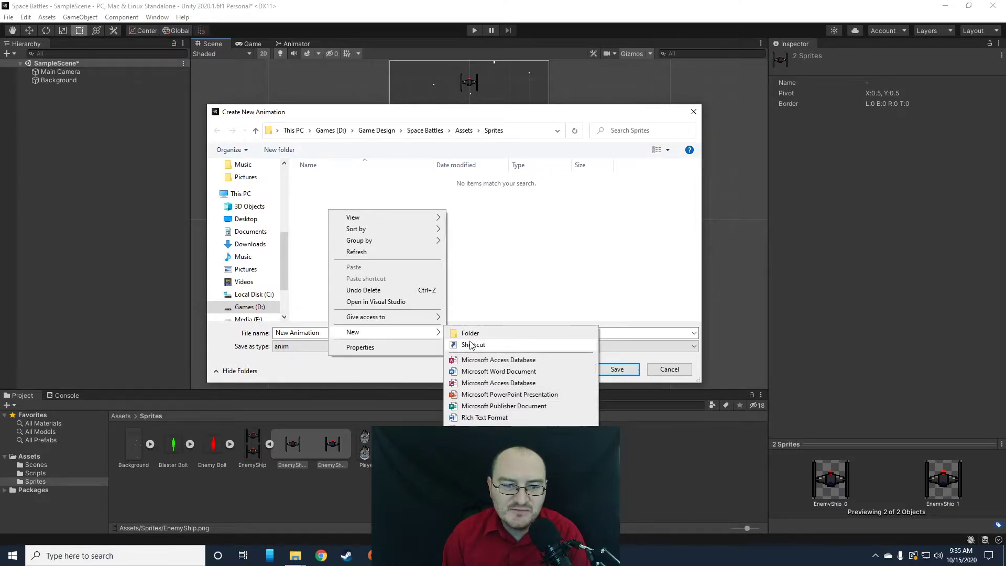
{"action": "left_click", "coordinate": [466, 333]}
{"action": "type", "text": "Animations"}
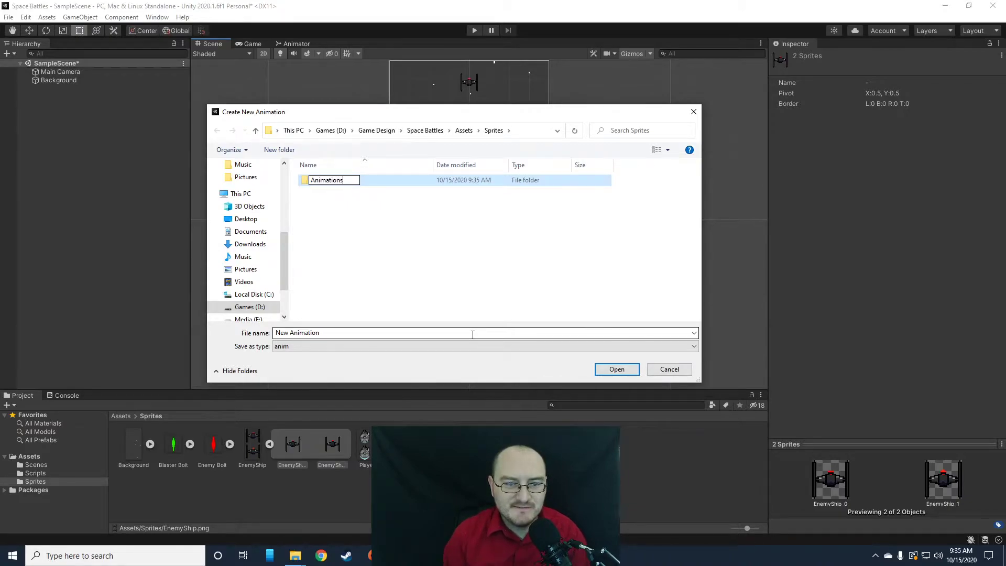
{"action": "key", "text": "Return"}
{"action": "double_click", "coordinate": [326, 181]}
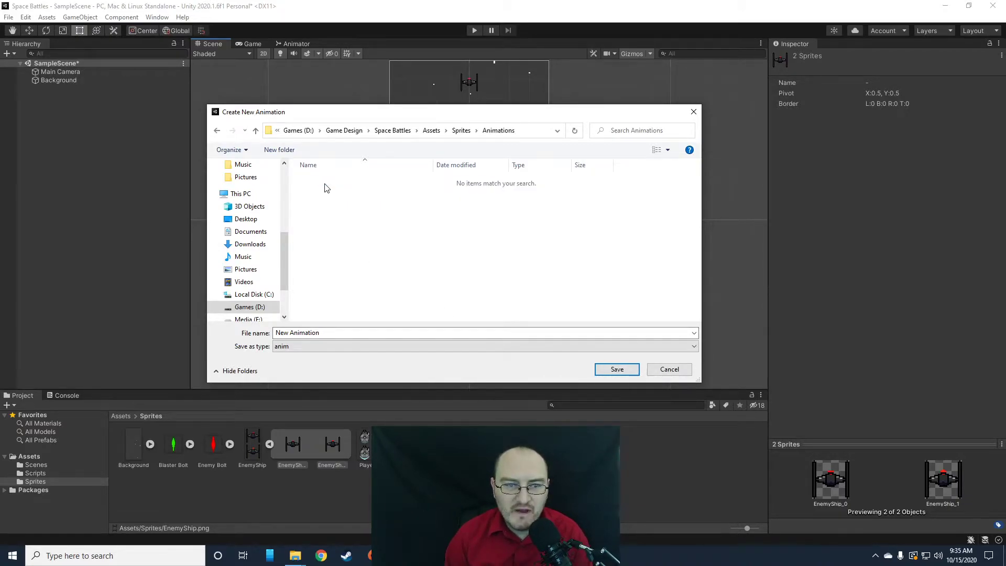
Save the new animation clip as enemy in the Animations folder.
{"action": "left_click", "coordinate": [349, 331]}
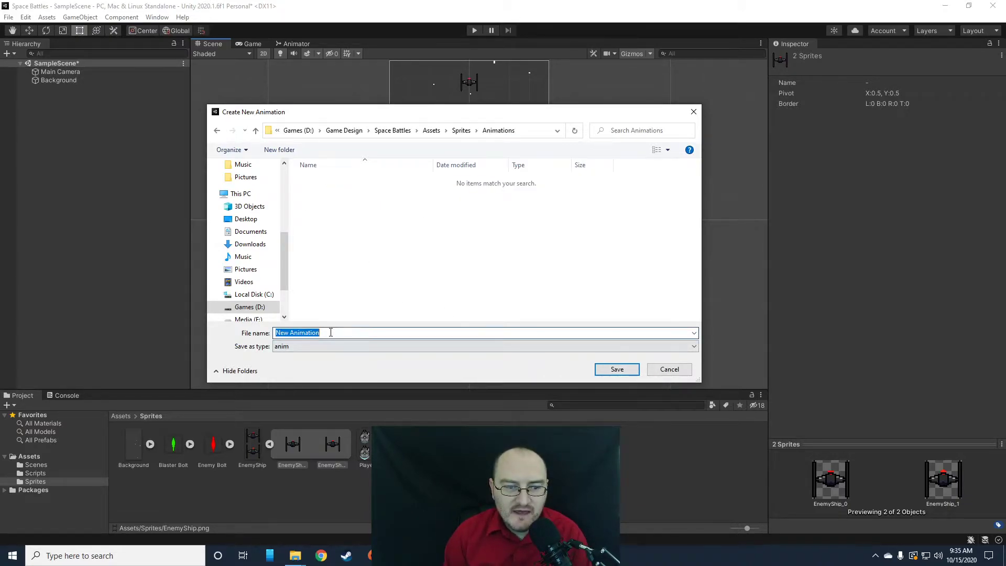
{"action": "type", "text": "enemy"}
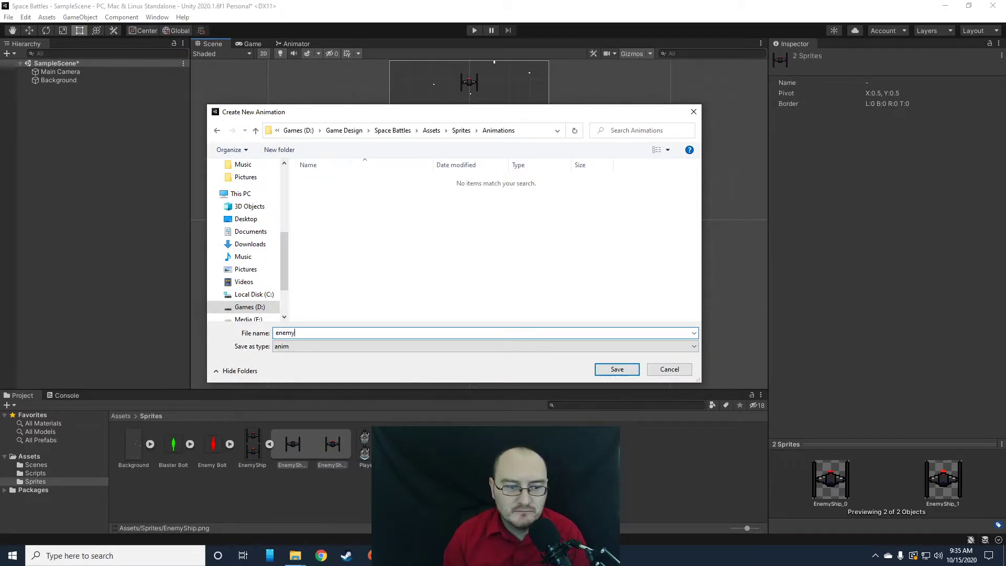
{"action": "left_click", "coordinate": [609, 370]}
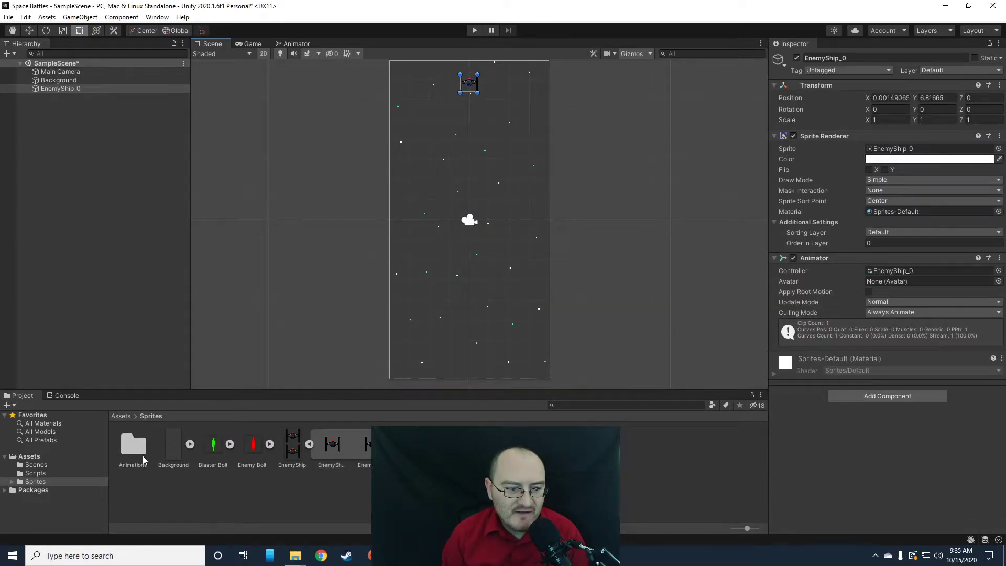
In the EnemyShip_0 animator controller, move the enemy state below Entry and set its speed to 0.5.
{"action": "left_click", "coordinate": [136, 470]}
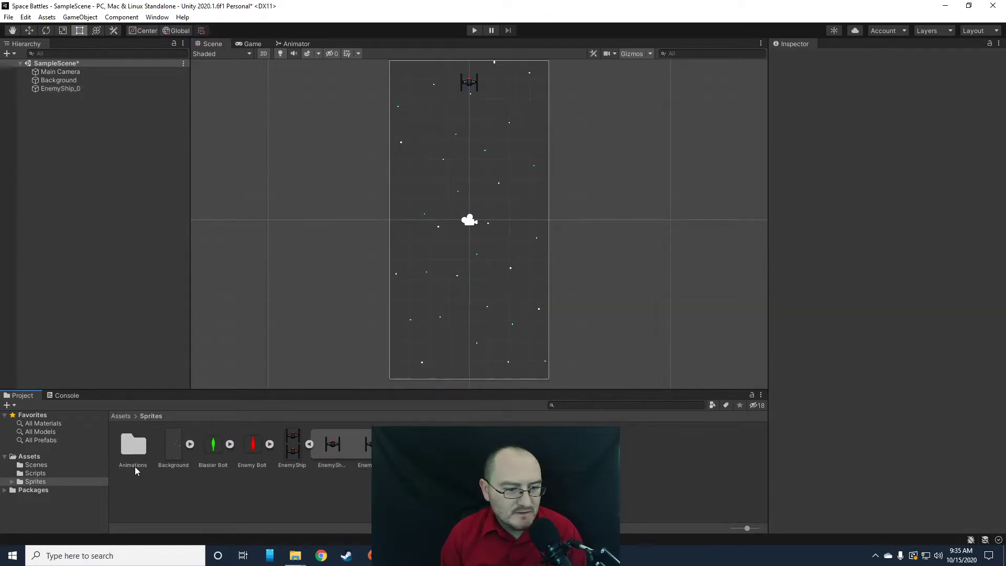
{"action": "double_click", "coordinate": [135, 463]}
{"action": "left_click", "coordinate": [173, 450]}
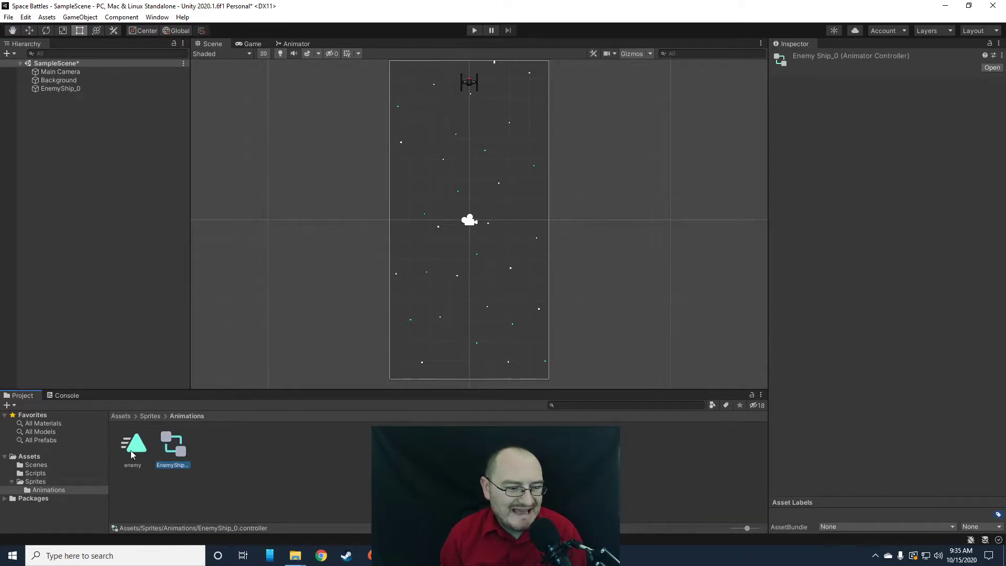
{"action": "double_click", "coordinate": [180, 448]}
{"action": "left_click_drag", "start_coordinate": [579, 80], "coordinate": [519, 203]}
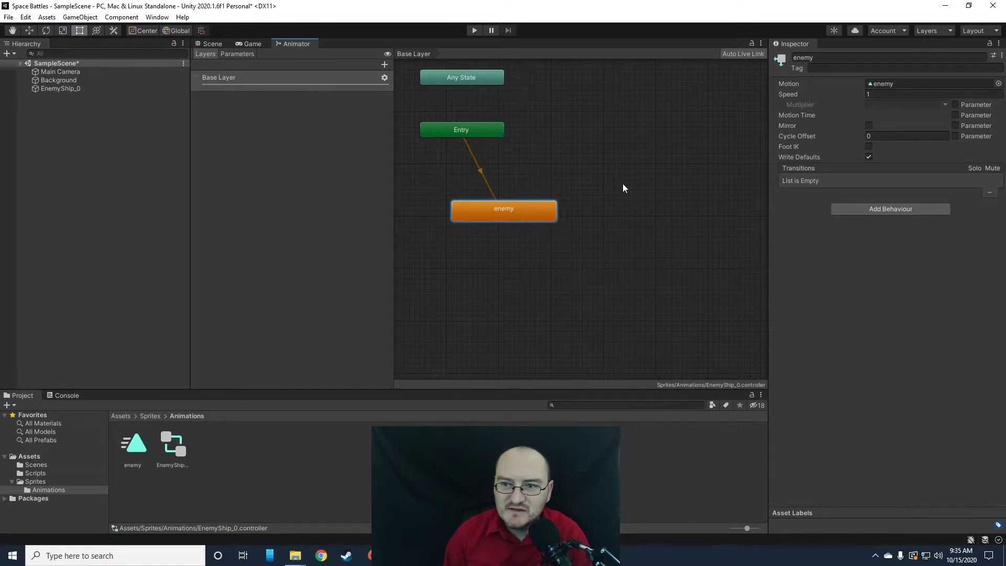
{"action": "left_click", "coordinate": [868, 94]}
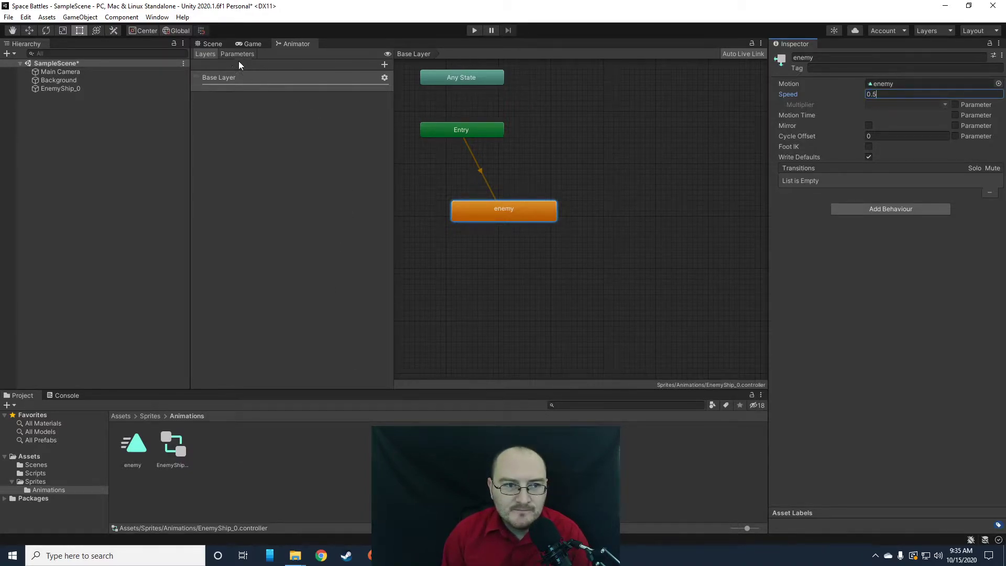
Play the scene in the Game view to check the enemy ship's animation, and stop it.
{"action": "left_click", "coordinate": [249, 43]}
{"action": "left_click", "coordinate": [474, 30]}
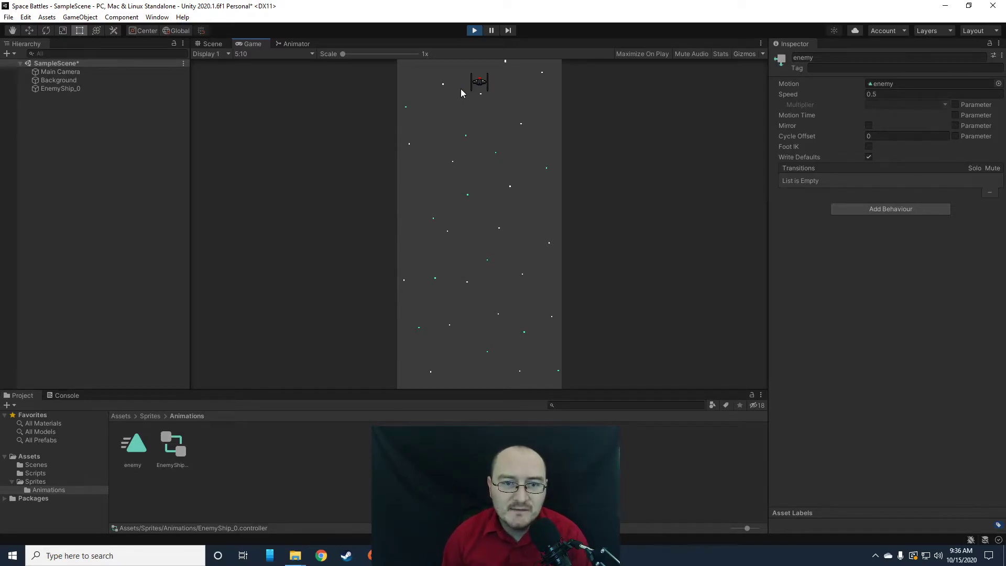
{"action": "left_click", "coordinate": [473, 31]}
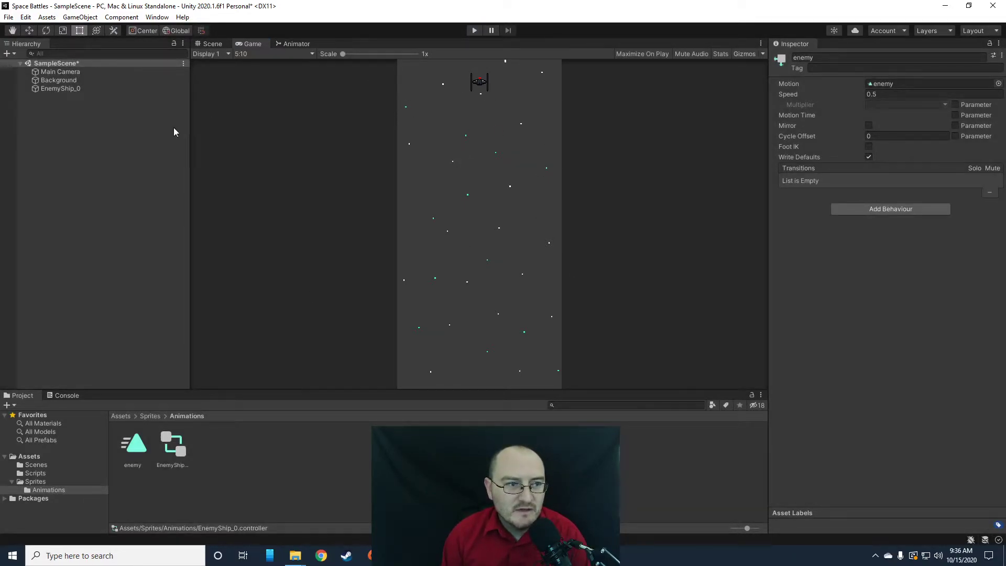
Rename the EnemyShip_0 object in the hierarchy to EnemyShip.
{"action": "left_click", "coordinate": [55, 89]}
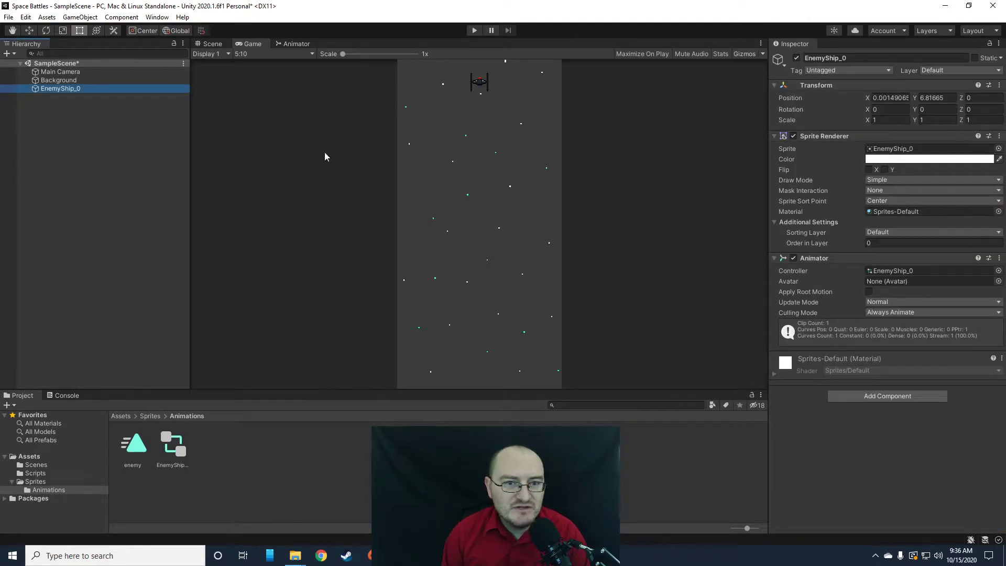
{"action": "right_click", "coordinate": [78, 89]}
{"action": "left_click", "coordinate": [112, 143]}
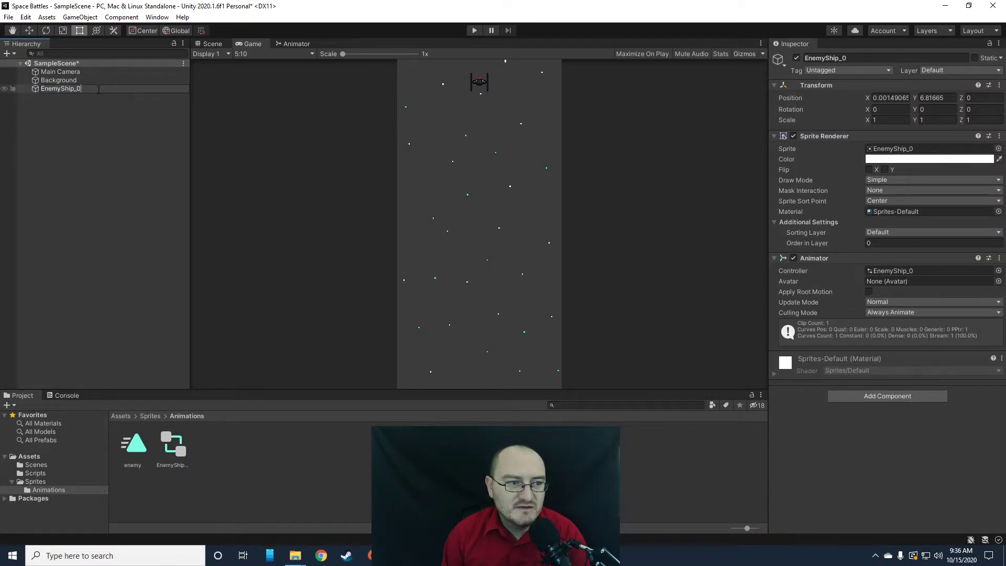
{"action": "key", "text": "BackSpace"}
{"action": "key", "text": "BackSpace"}
{"action": "key", "text": "BackSpace"}
{"action": "type", "text": "p"}
{"action": "left_click", "coordinate": [123, 181]}
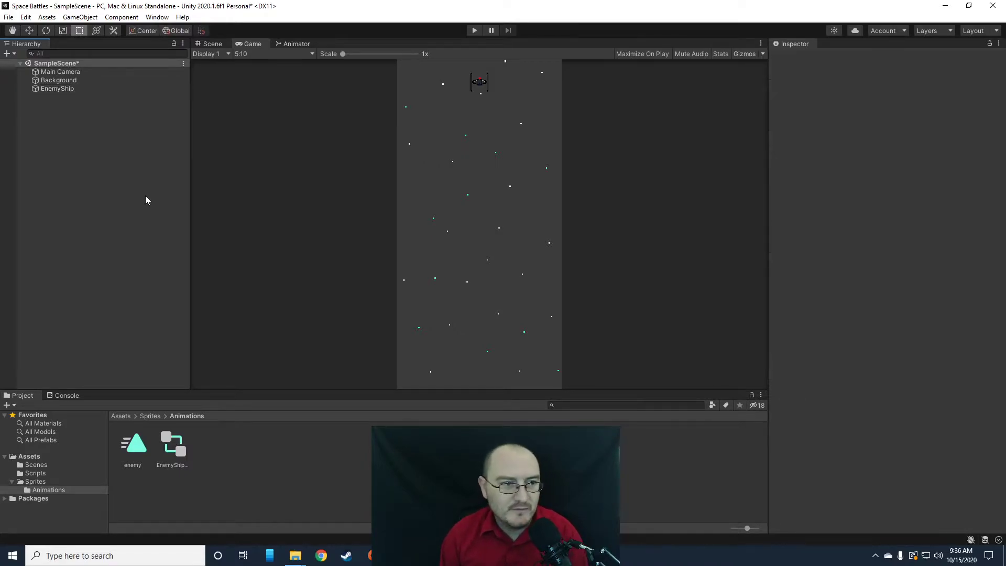
Add a Box Collider 2D component to the EnemyShip object.
{"action": "left_click", "coordinate": [61, 89]}
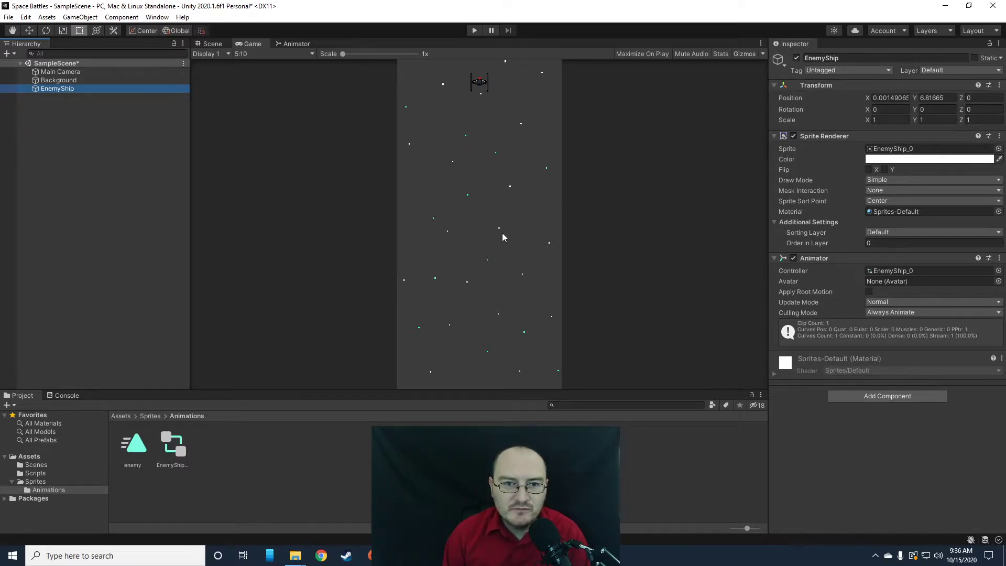
{"action": "left_click", "coordinate": [896, 394]}
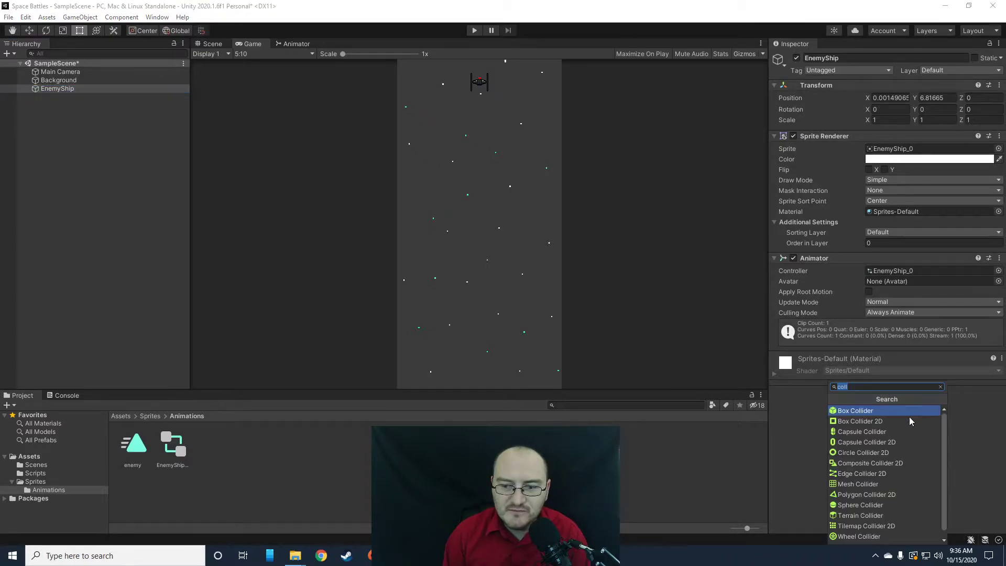
{"action": "left_click", "coordinate": [857, 422]}
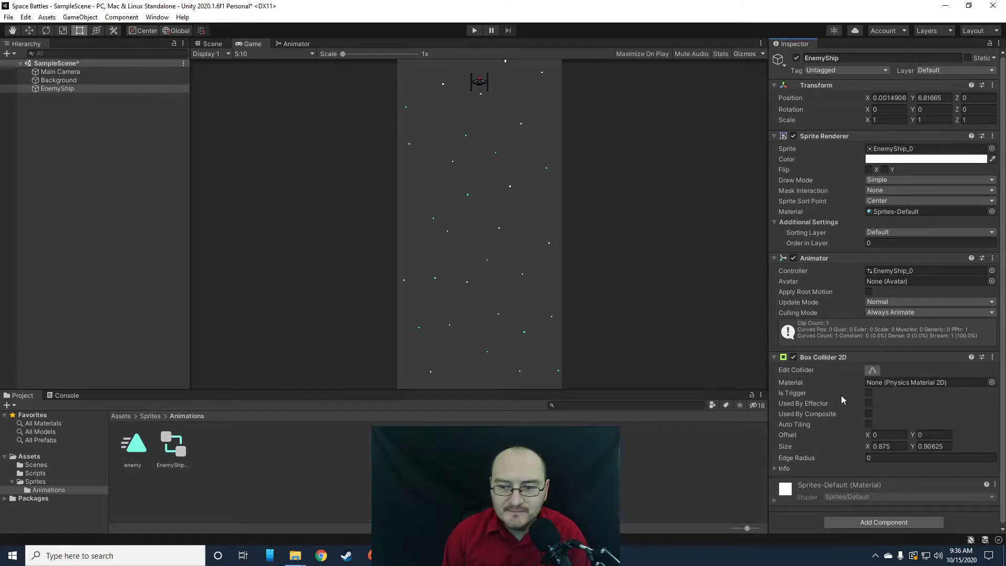
Check the EnemyShip's box collider by toggling collider editing on and off, and return to the Scene view.
{"action": "left_click", "coordinate": [89, 122]}
{"action": "left_click", "coordinate": [67, 88]}
{"action": "left_click", "coordinate": [873, 371]}
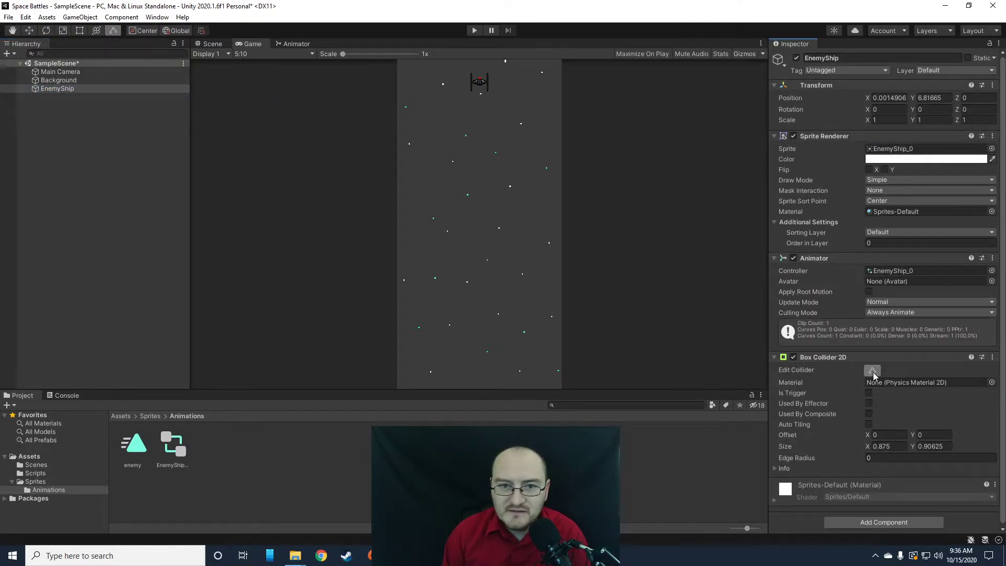
{"action": "left_click", "coordinate": [872, 370]}
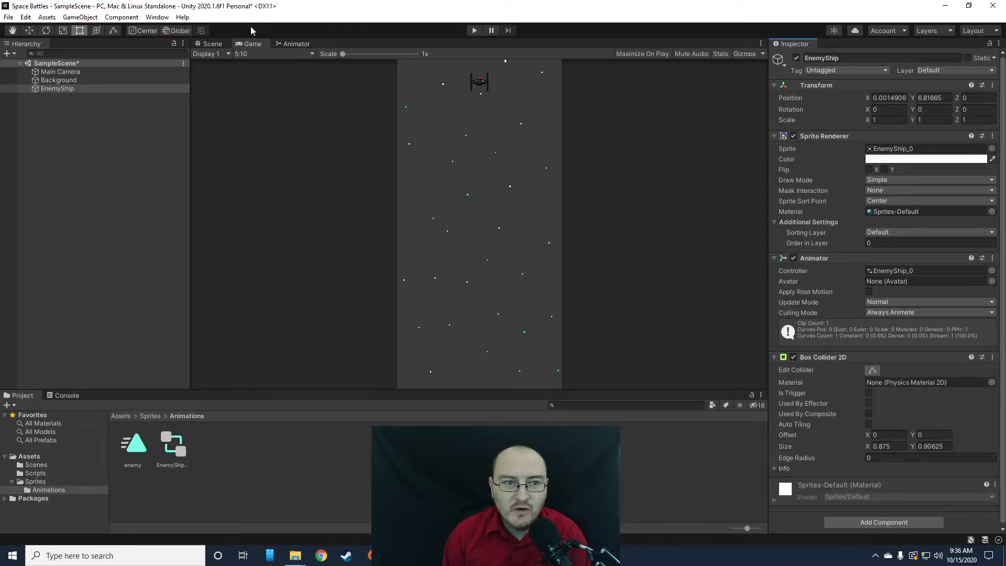
{"action": "left_click", "coordinate": [209, 43]}
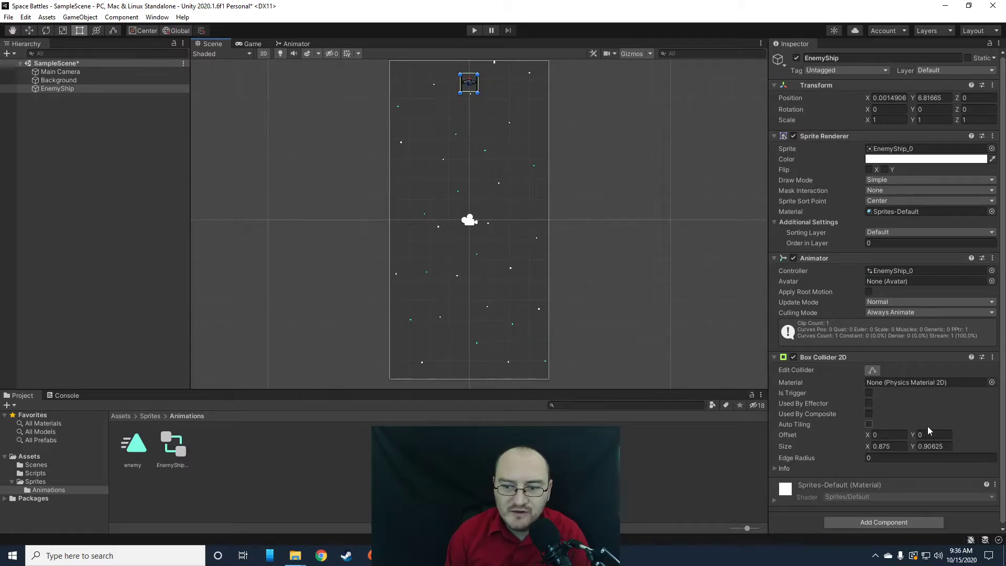
Add a Rigidbody 2D component to the EnemyShip object.
{"action": "scroll", "coordinate": [828, 386], "scroll_direction": "down", "scroll_amount": 1}
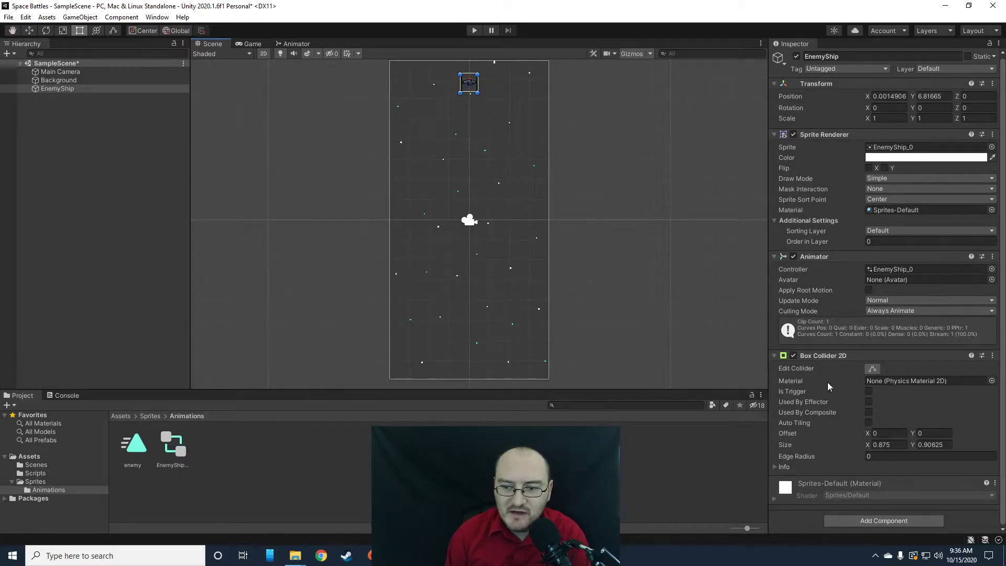
{"action": "left_click", "coordinate": [876, 520]}
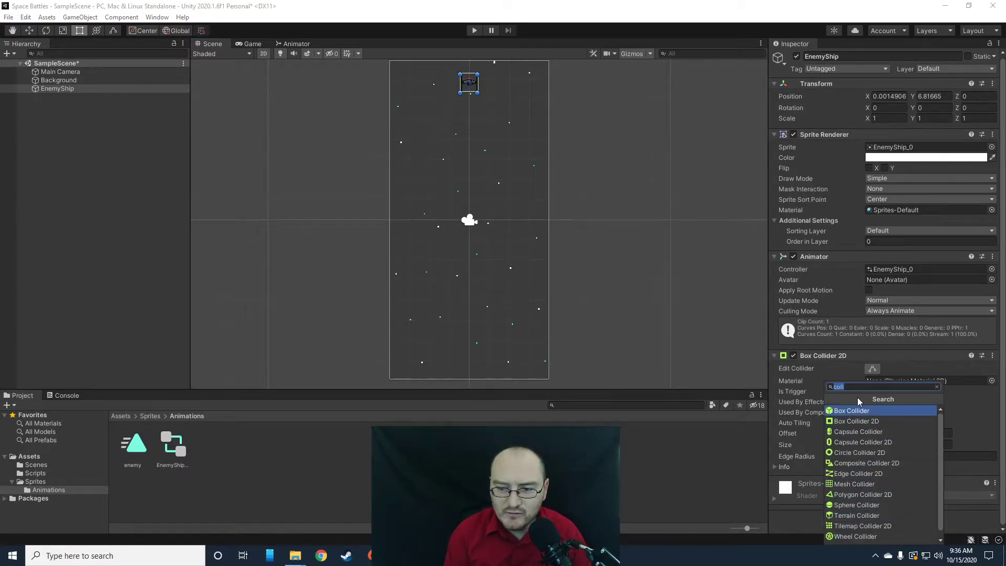
{"action": "type", "text": "f"}
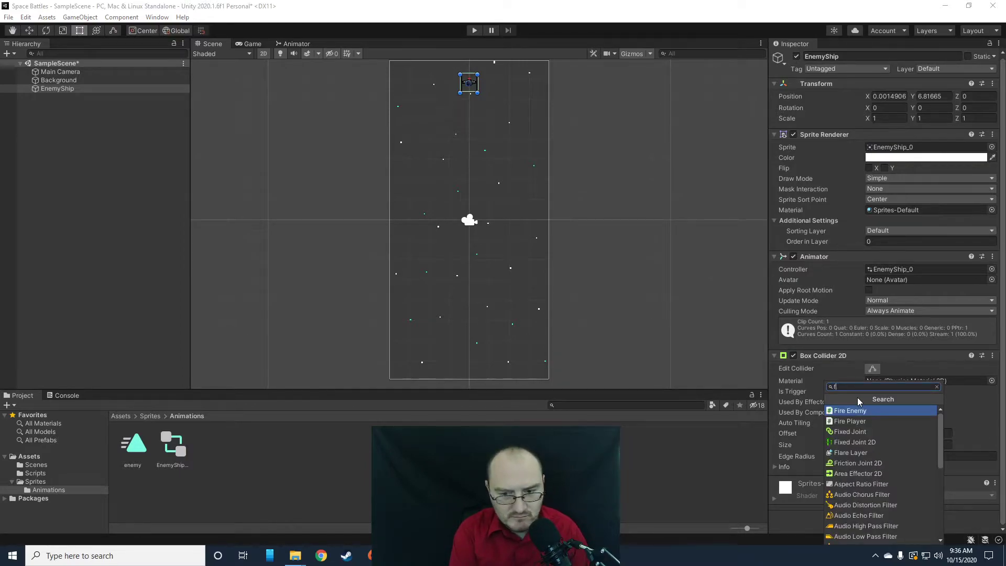
{"action": "key", "text": "BackSpace"}
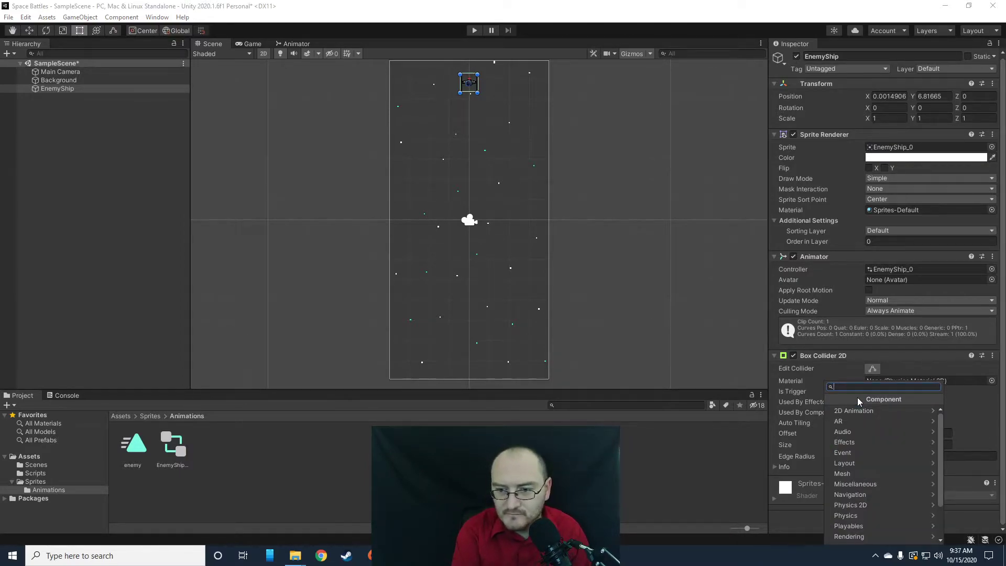
{"action": "type", "text": "rid"}
{"action": "key", "text": "BackSpace"}
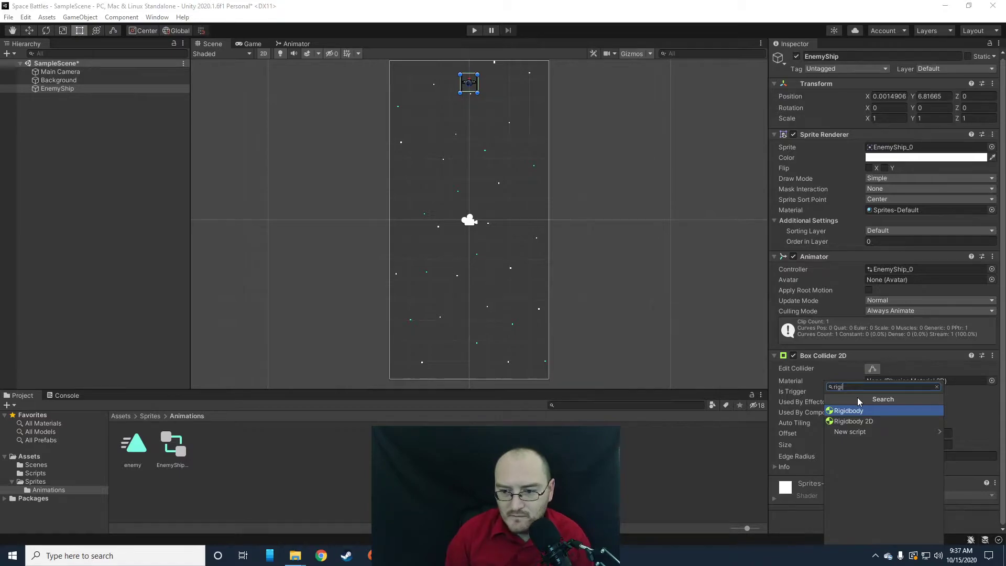
{"action": "type", "text": "gi"}
{"action": "left_click", "coordinate": [852, 422]}
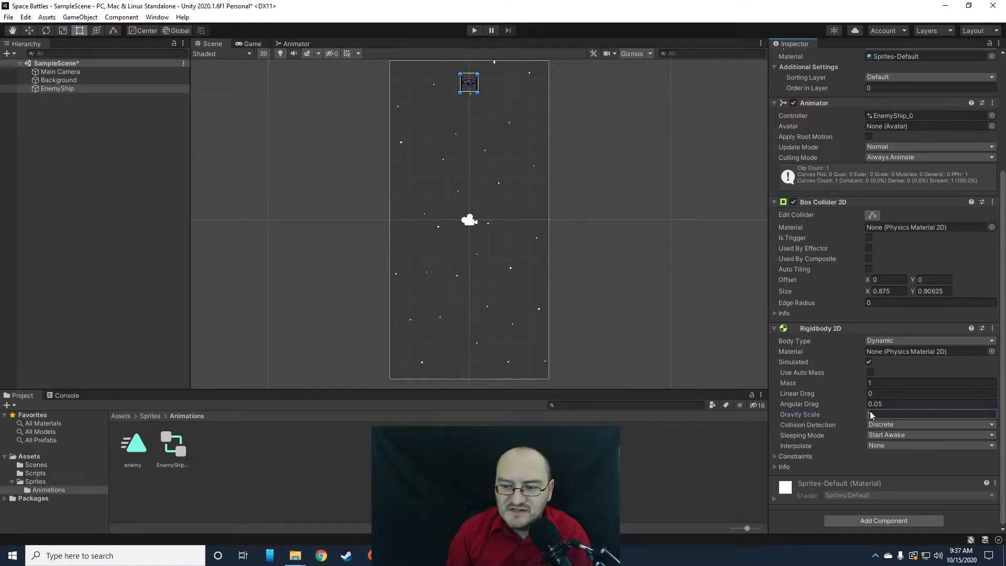
Set the EnemyShip's Rigidbody 2D gravity scale to 0 and freeze its Z rotation.
{"action": "type", "text": "0"}
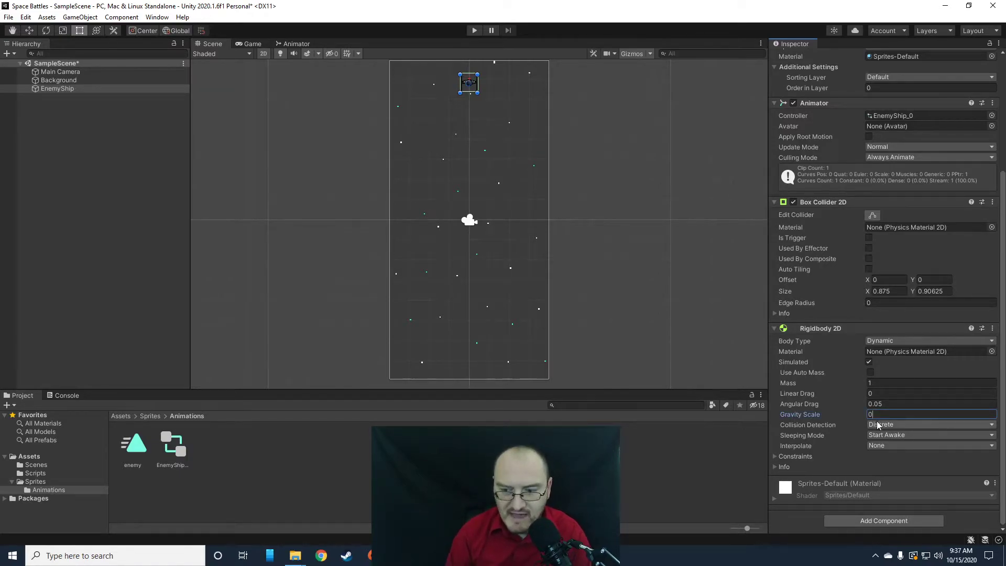
{"action": "left_click", "coordinate": [776, 457]}
{"action": "left_click", "coordinate": [870, 477]}
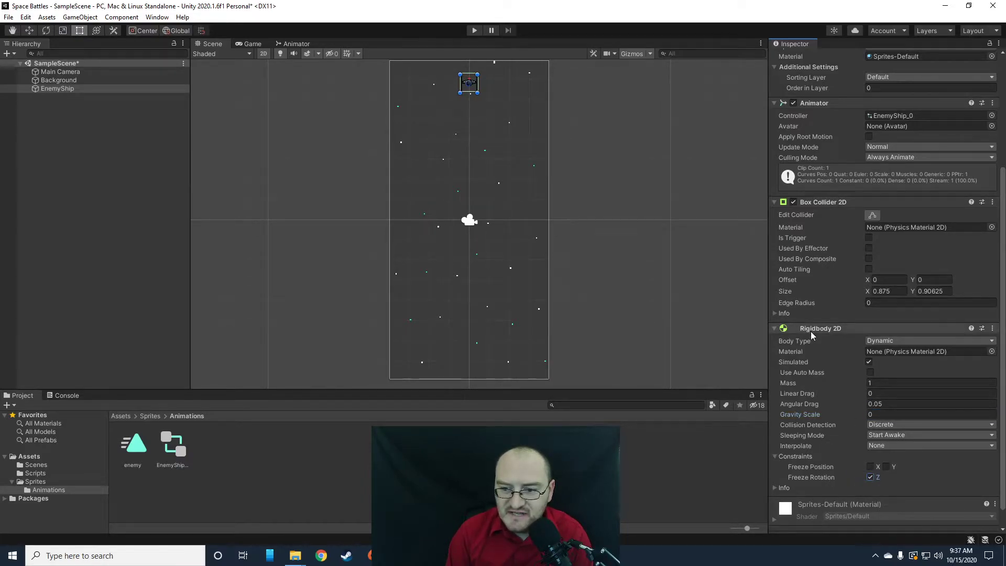
Review the EnemyShip's components and preview the code of the scripts in the Scripts folder, ending on ContinuousVelocity.
{"action": "scroll", "coordinate": [828, 361], "scroll_direction": "down", "scroll_amount": 1}
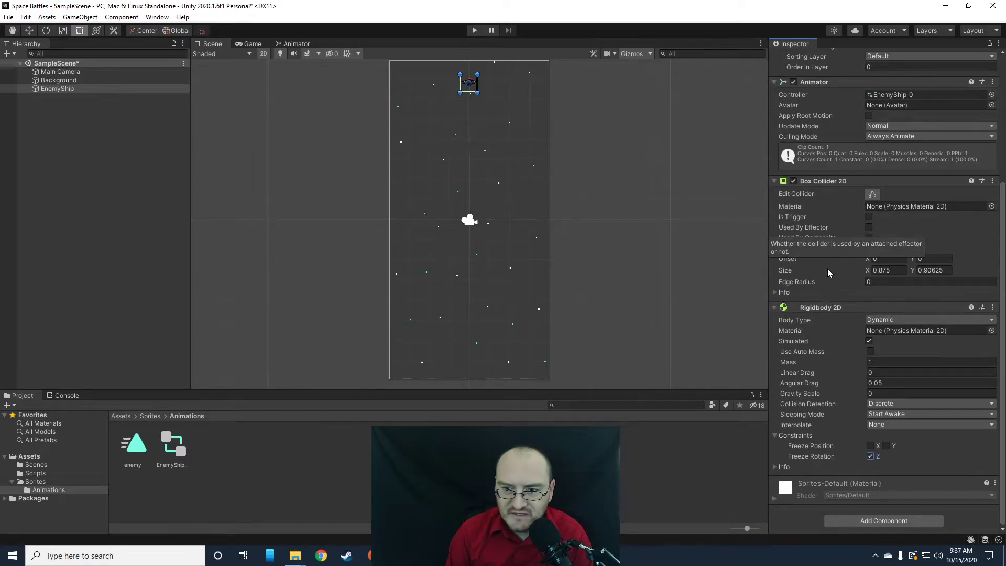
{"action": "left_click", "coordinate": [103, 143]}
{"action": "left_click", "coordinate": [62, 89]}
{"action": "scroll", "coordinate": [825, 391], "scroll_direction": "down", "scroll_amount": 5}
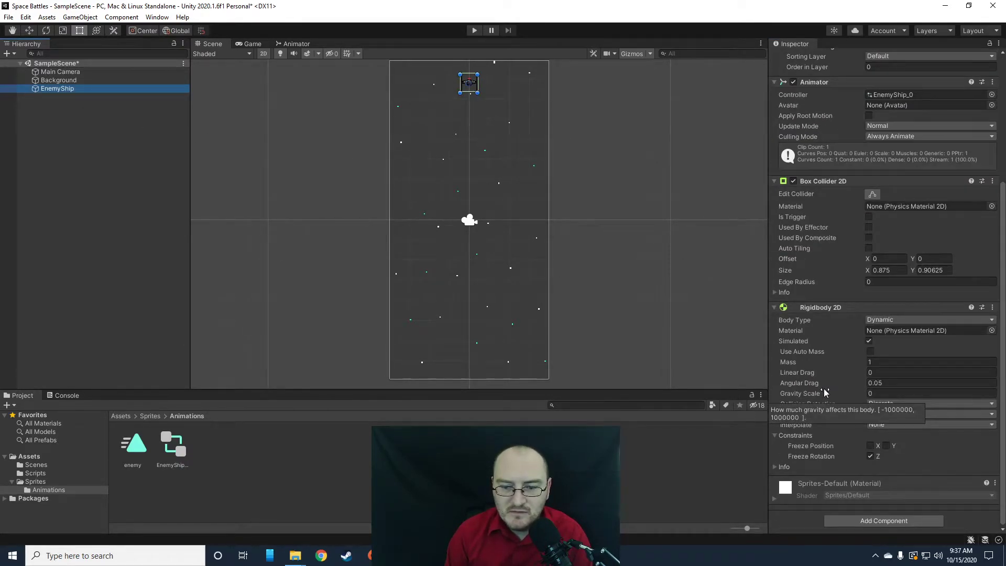
{"action": "left_click", "coordinate": [35, 474]}
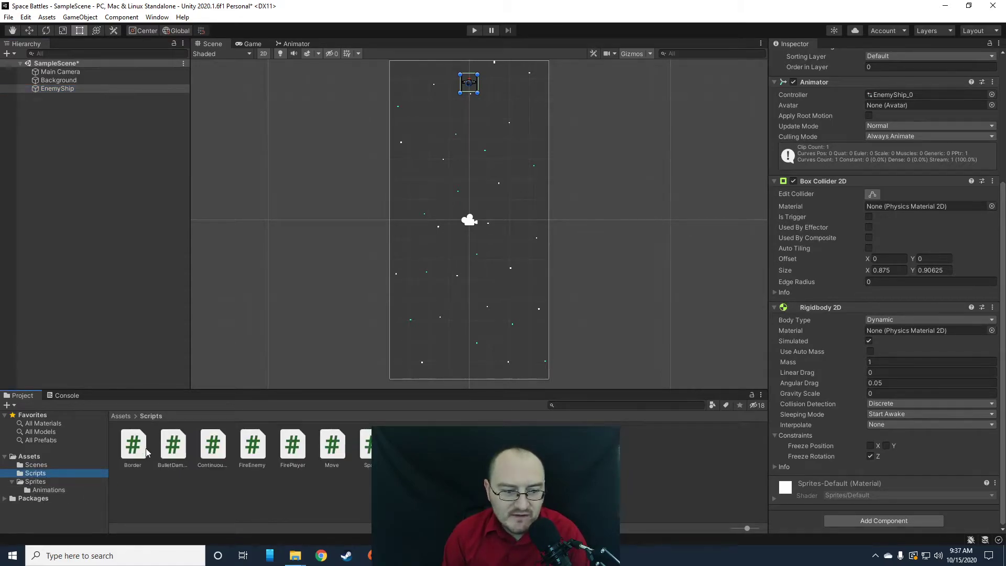
{"action": "left_click", "coordinate": [173, 451]}
{"action": "left_click", "coordinate": [225, 454]}
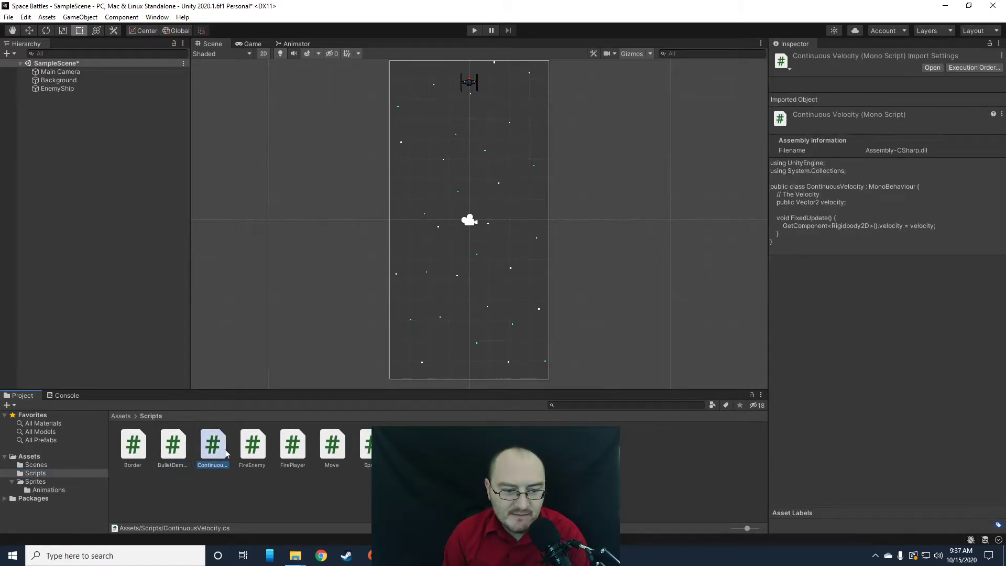
{"action": "left_click", "coordinate": [253, 454]}
{"action": "left_click", "coordinate": [294, 453]}
{"action": "left_click", "coordinate": [338, 453]}
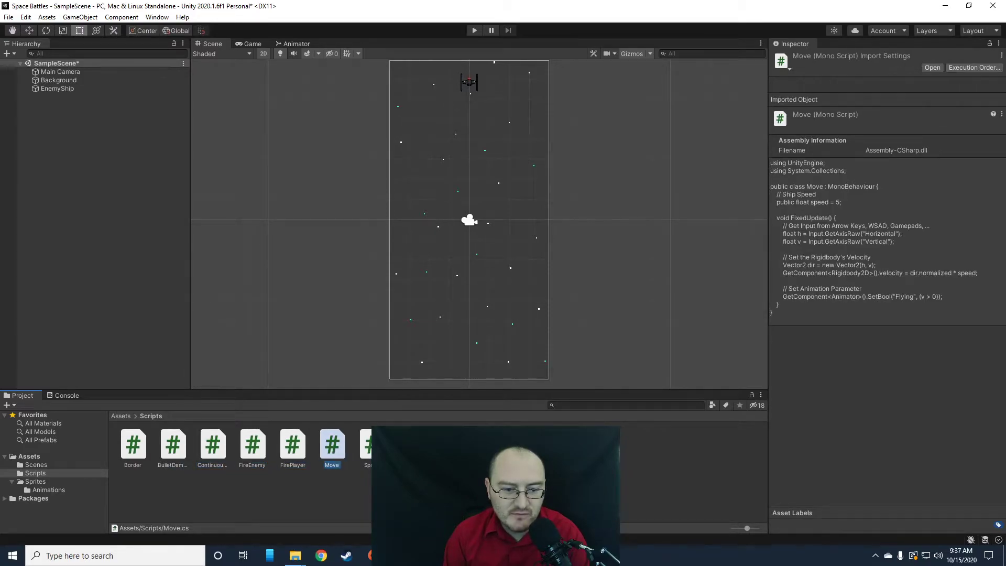
{"action": "left_click", "coordinate": [226, 455]}
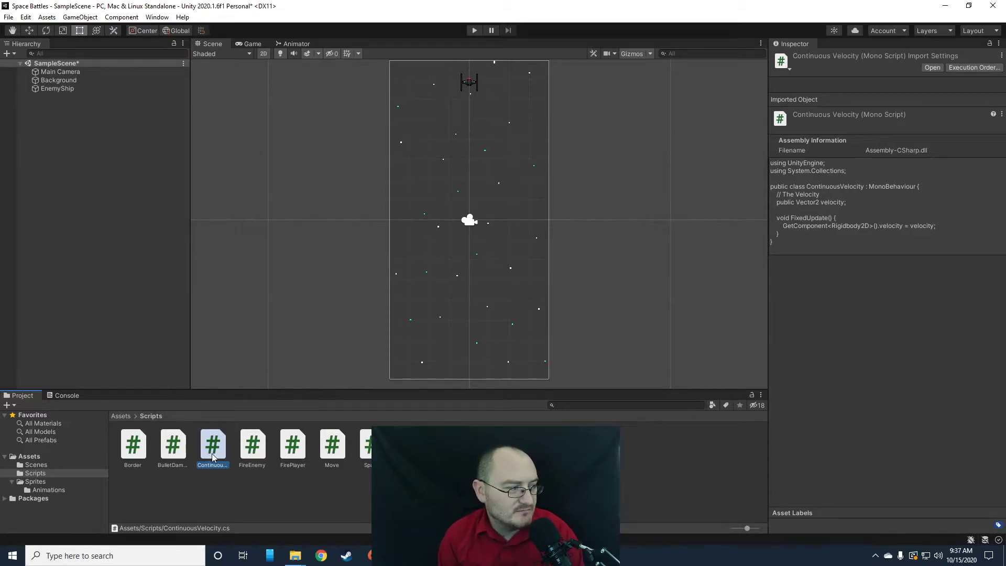
Attach the ContinuousVelocity script to the EnemyShip and set its Y velocity to -1.
{"action": "left_click", "coordinate": [60, 89]}
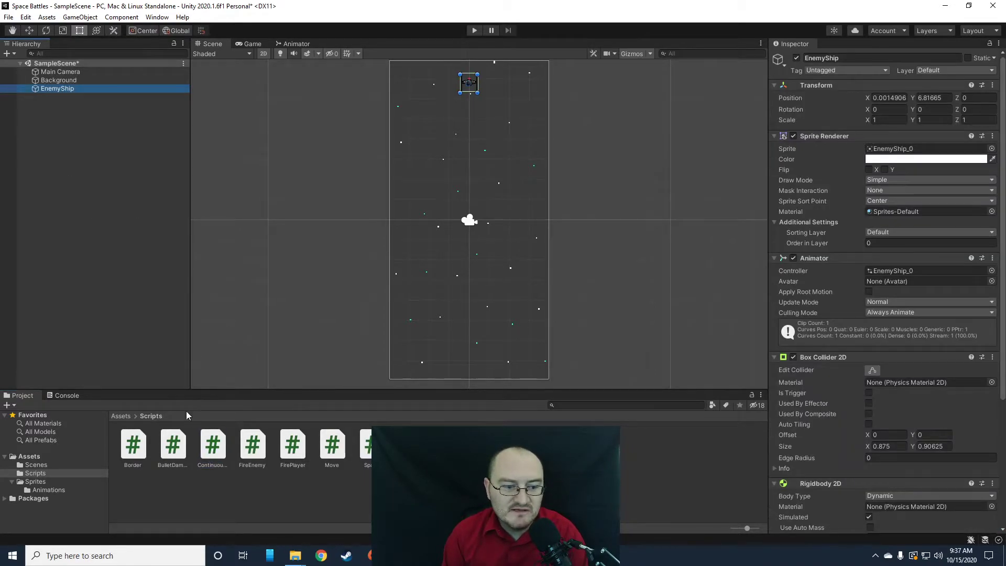
{"action": "scroll", "coordinate": [855, 359], "scroll_direction": "down", "scroll_amount": 5}
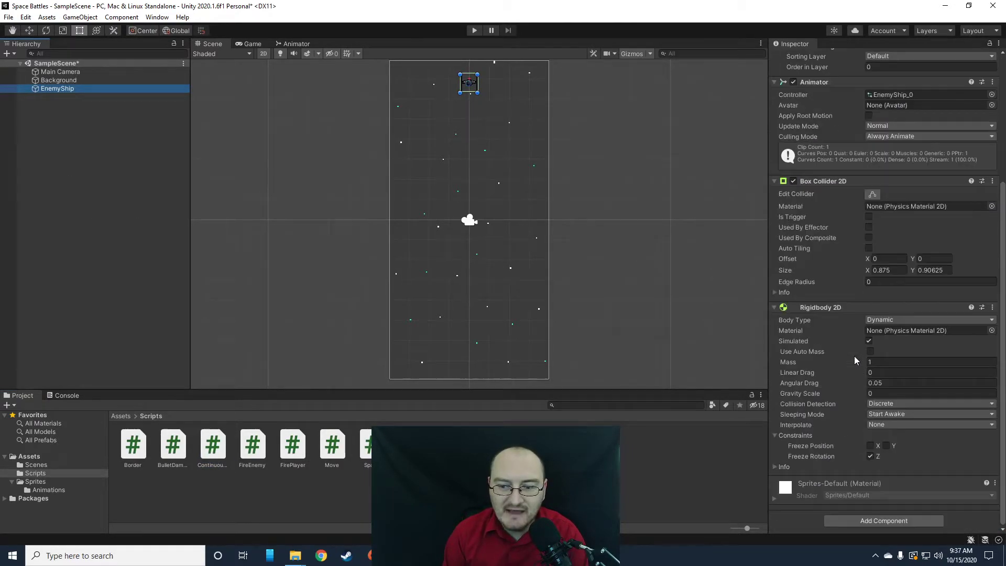
{"action": "left_click_drag", "start_coordinate": [211, 450], "coordinate": [847, 474]}
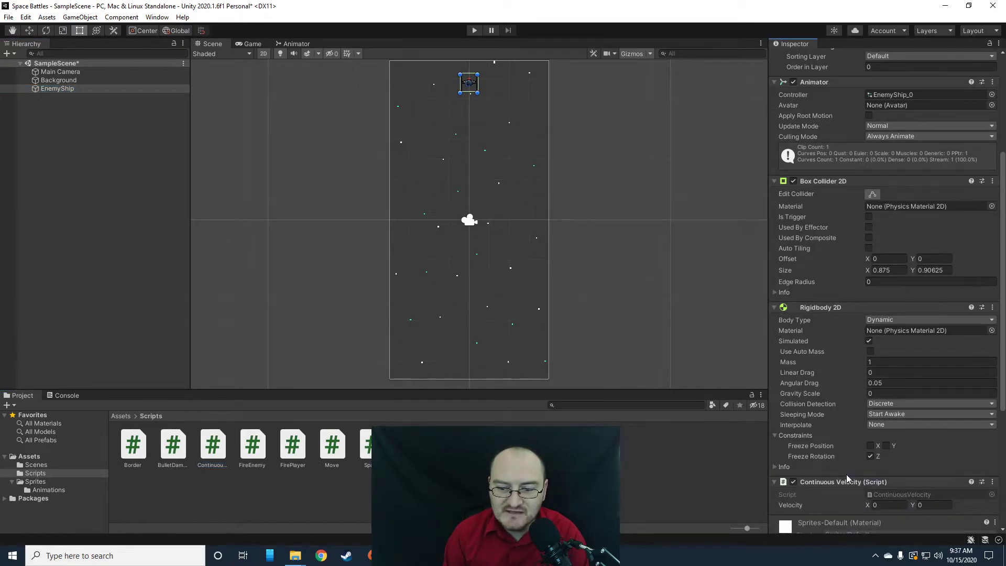
{"action": "scroll", "coordinate": [840, 446], "scroll_direction": "down", "scroll_amount": 5}
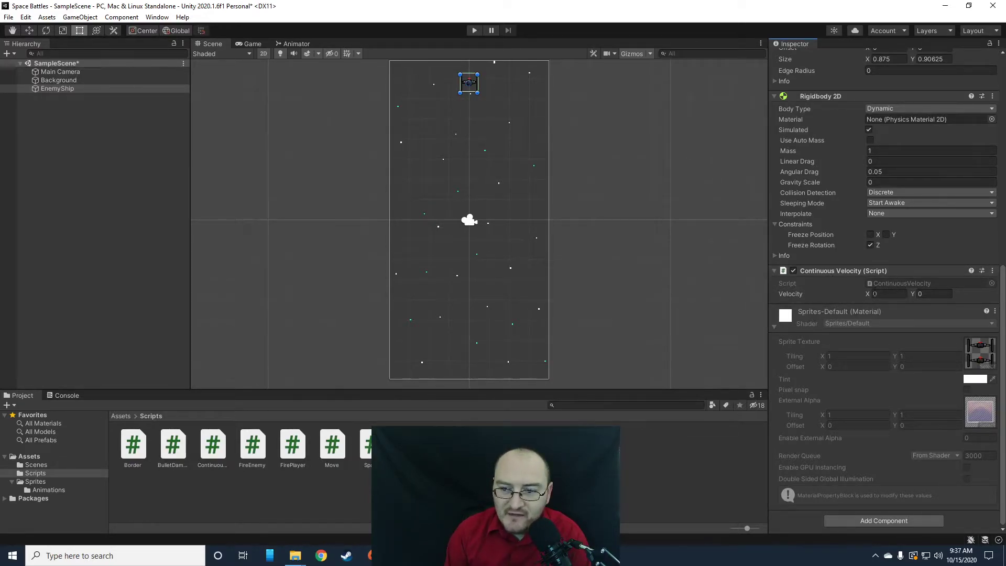
{"action": "left_click", "coordinate": [927, 294]}
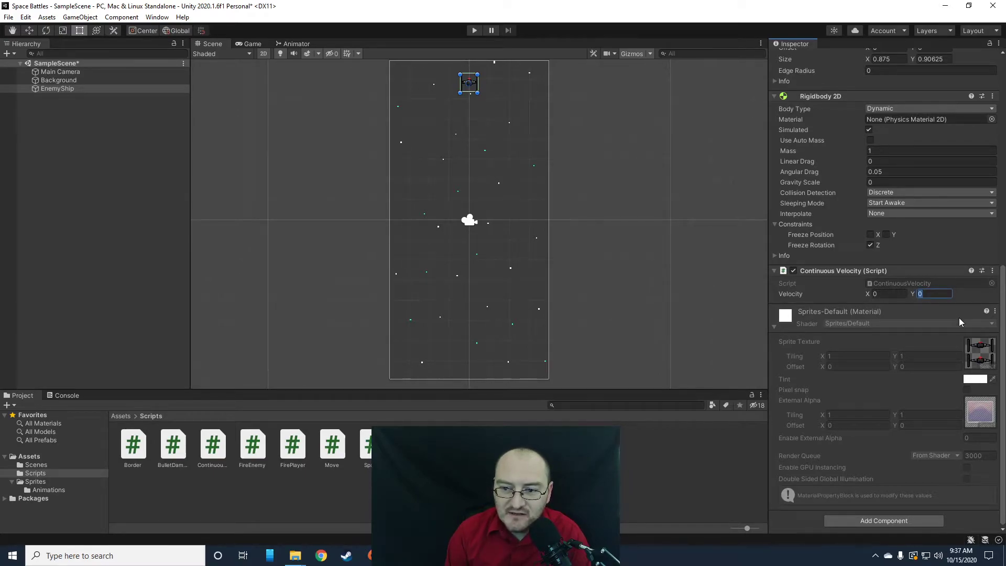
{"action": "type", "text": "-1"}
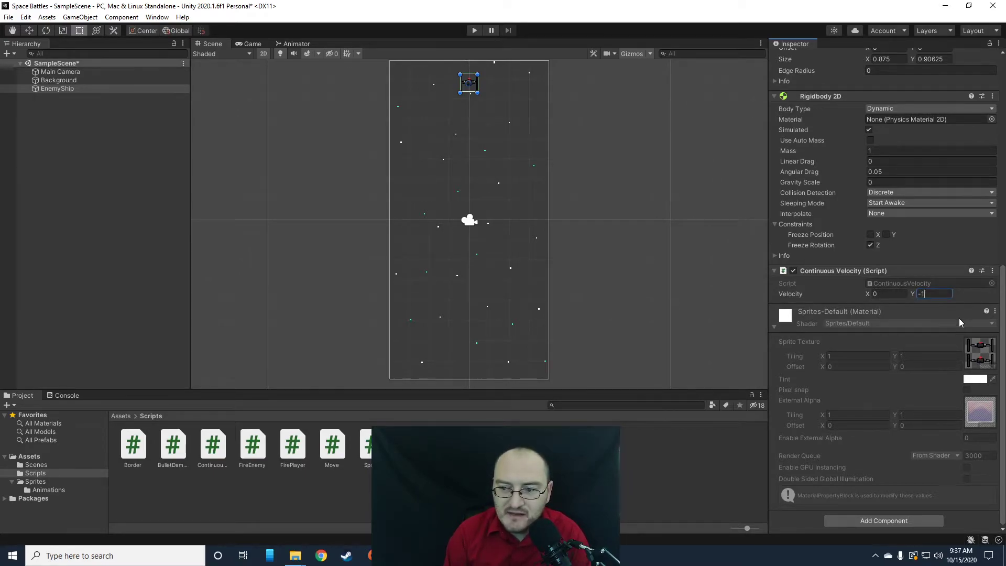
Run the game to check the enemy ship's movement, stop it and clear the selection.
{"action": "left_click", "coordinate": [474, 31]}
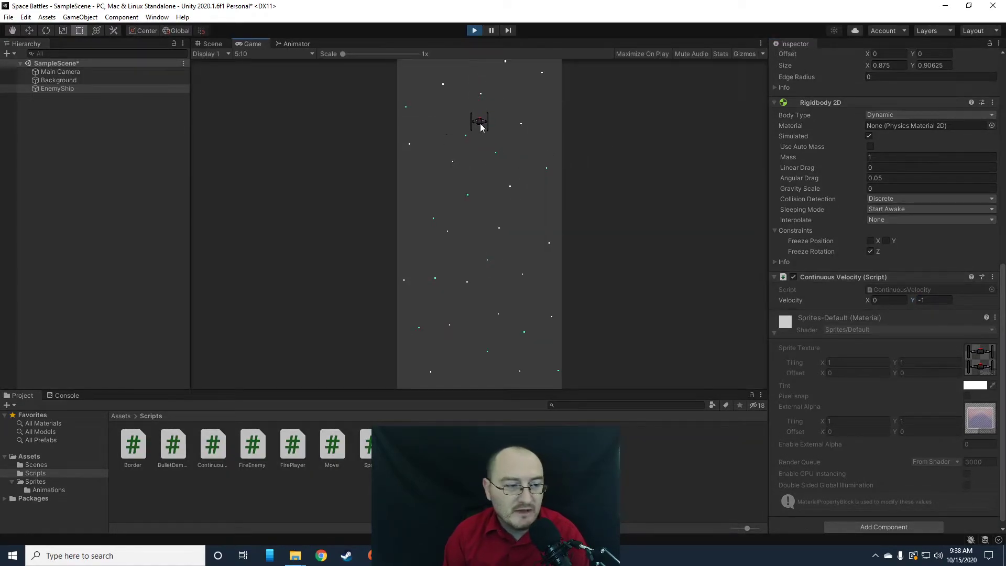
{"action": "left_click", "coordinate": [474, 31]}
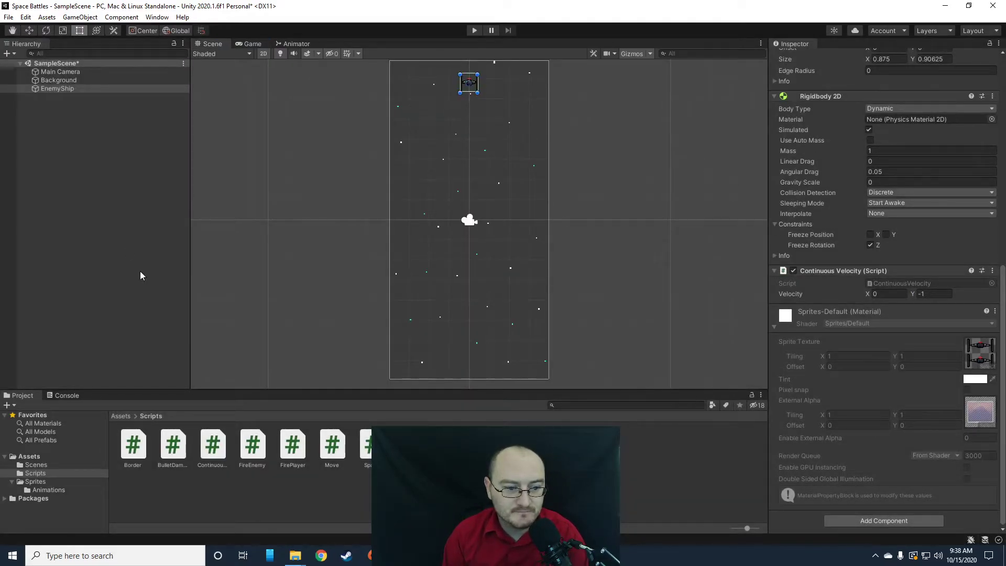
{"action": "left_click", "coordinate": [348, 494]}
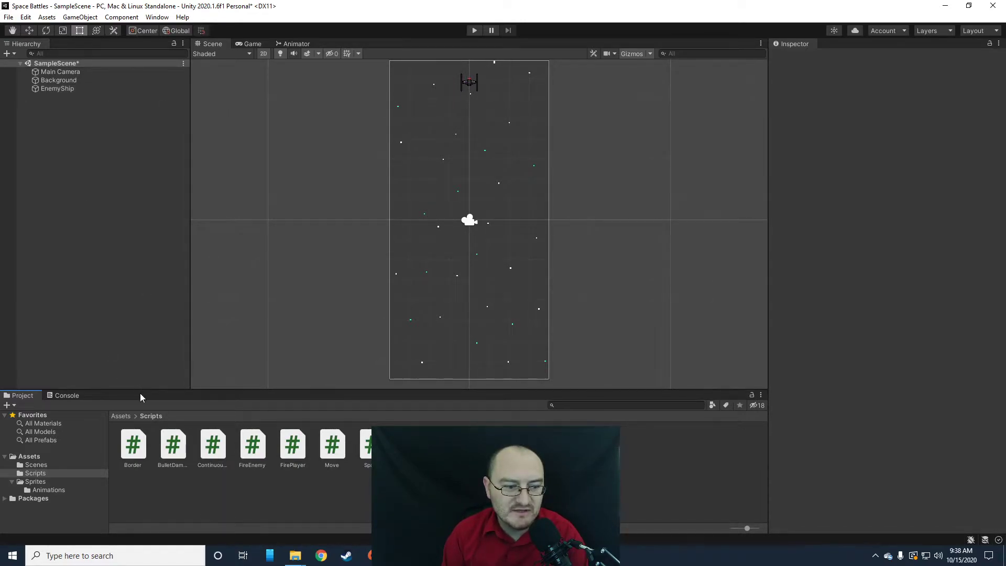
Place the Enemy Bolt sprite in the scene below the enemy ship, at about X -1.54, Y 5.22.
{"action": "left_click", "coordinate": [36, 481]}
{"action": "left_click", "coordinate": [256, 449]}
{"action": "left_click_drag", "start_coordinate": [257, 449], "coordinate": [439, 120]}
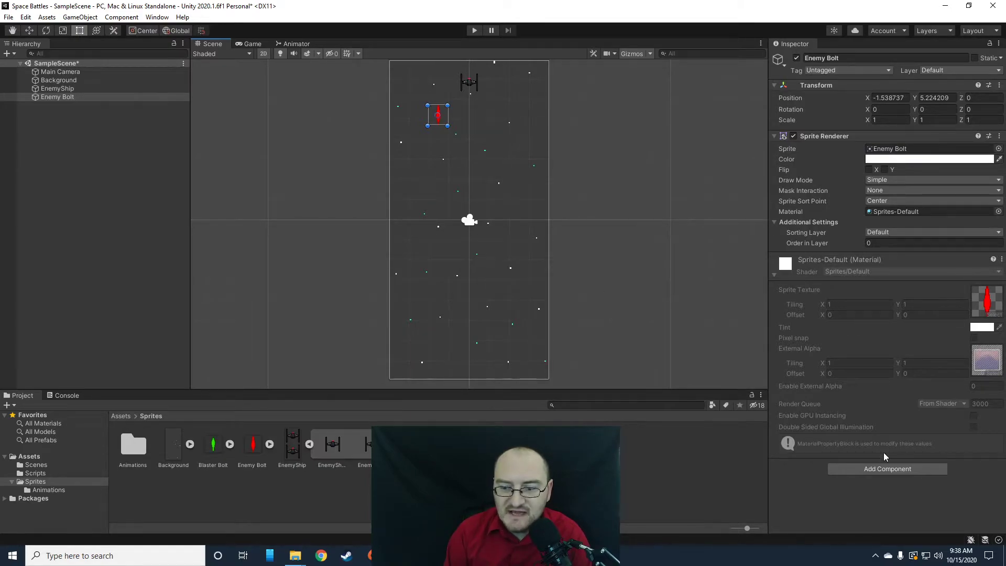
Add a Rigidbody 2D and a Circle Collider 2D component to the Enemy Bolt.
{"action": "left_click", "coordinate": [878, 467]}
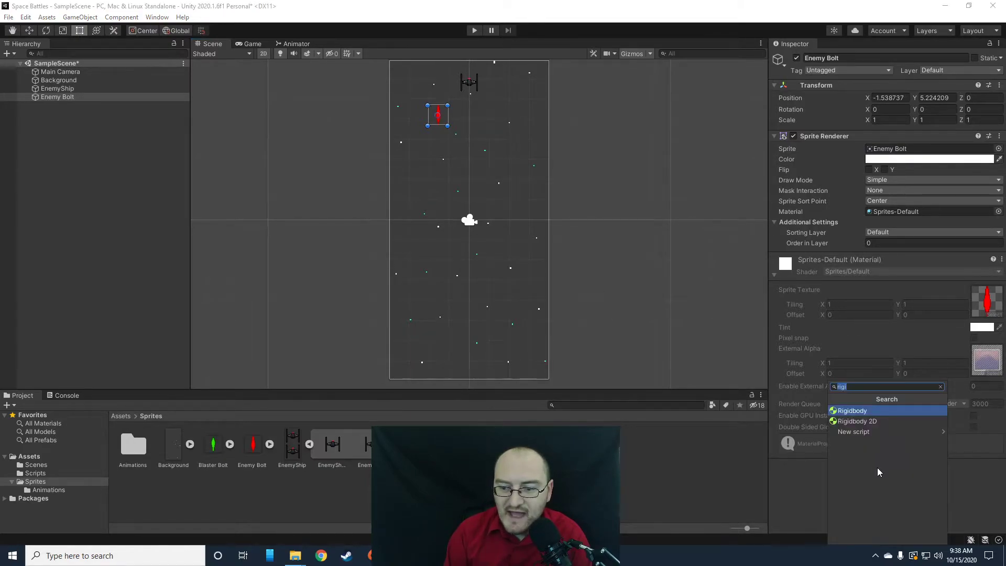
{"action": "left_click", "coordinate": [857, 421]}
{"action": "scroll", "coordinate": [874, 526], "scroll_direction": "down", "scroll_amount": 3}
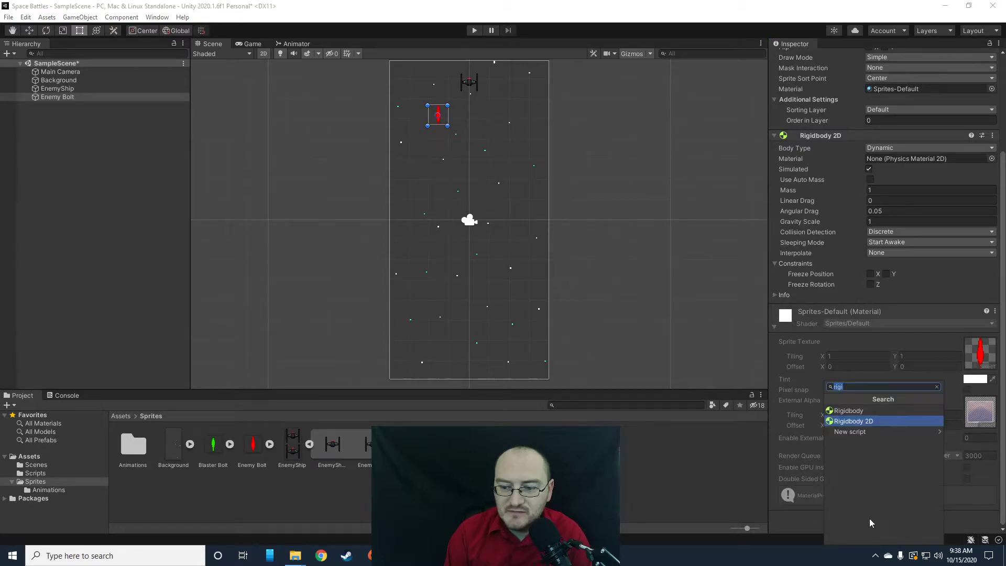
{"action": "type", "text": "cir"}
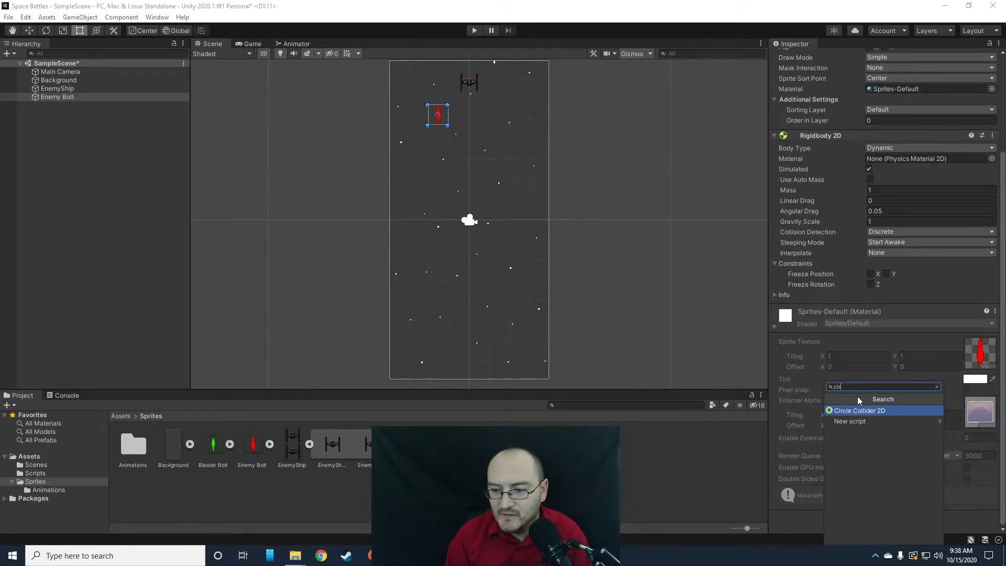
{"action": "left_click", "coordinate": [848, 410]}
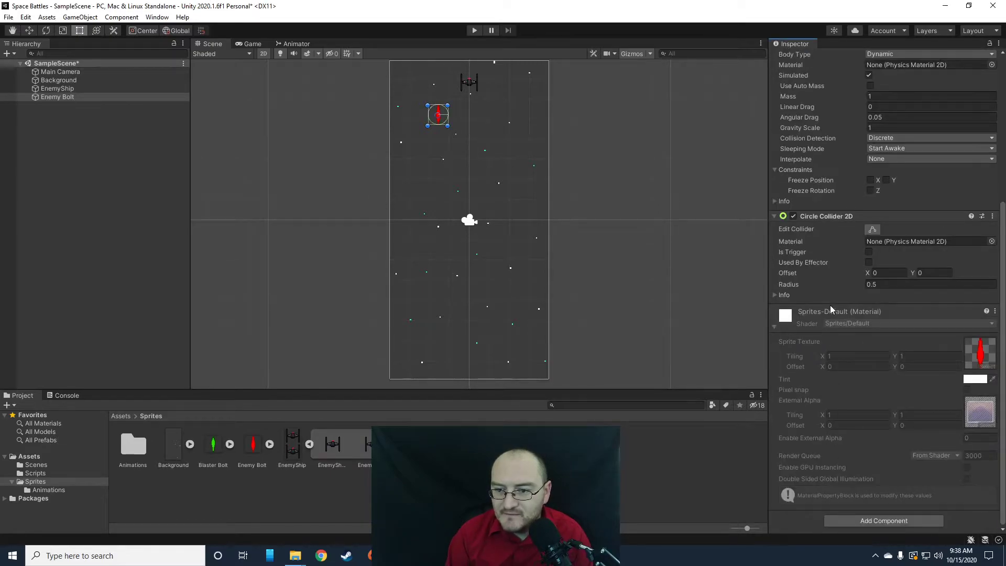
Set the Enemy Bolt's Rigidbody 2D gravity scale to 0 and freeze its Z rotation.
{"action": "scroll", "coordinate": [840, 258], "scroll_direction": "up", "scroll_amount": 3}
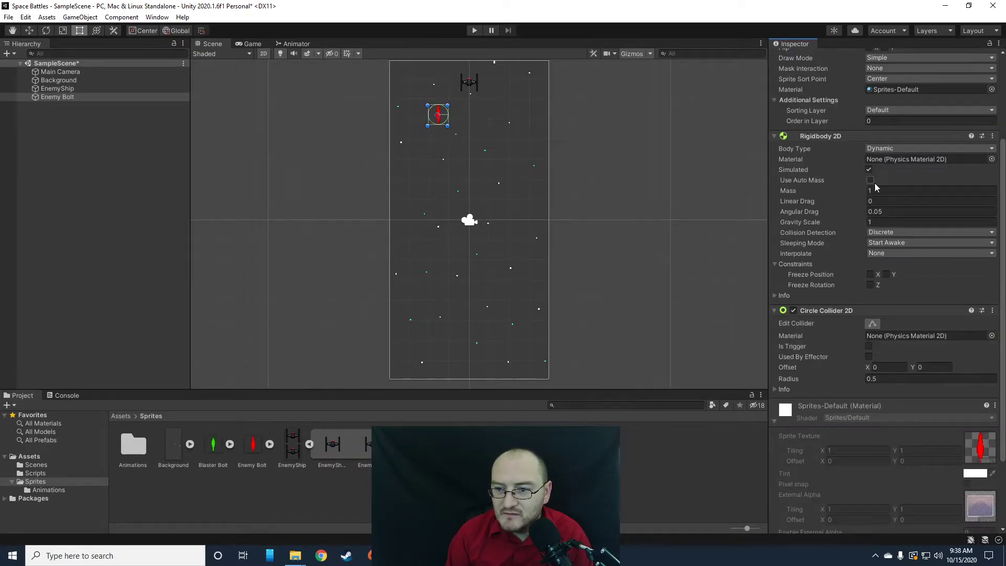
{"action": "type", "text": "0"}
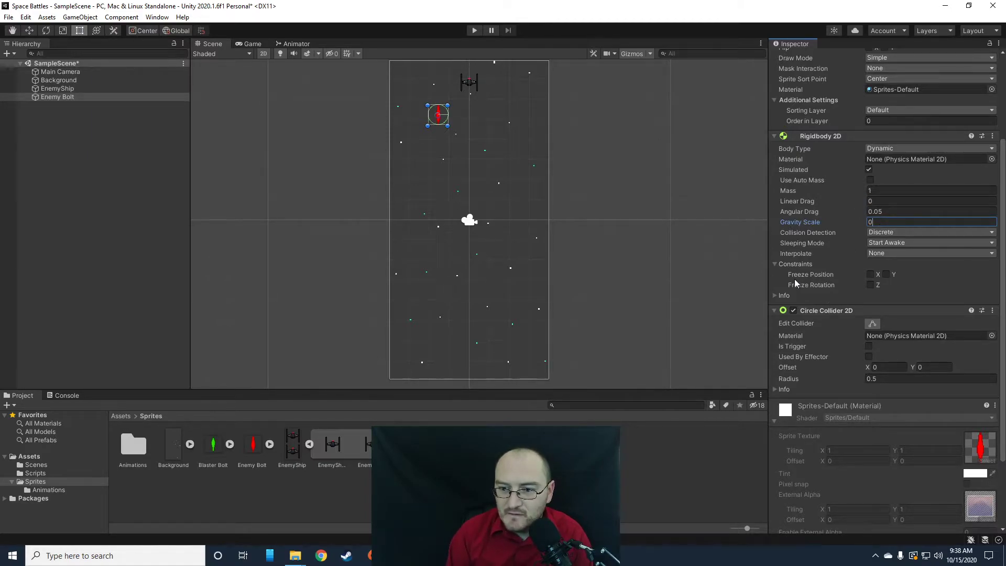
{"action": "left_click", "coordinate": [870, 285]}
Shrink the Enemy Bolt's circle collider to a radius of about 0.113 and set its offset to X 0, Y -0.11.
{"action": "scroll", "coordinate": [838, 311], "scroll_direction": "down", "scroll_amount": 3}
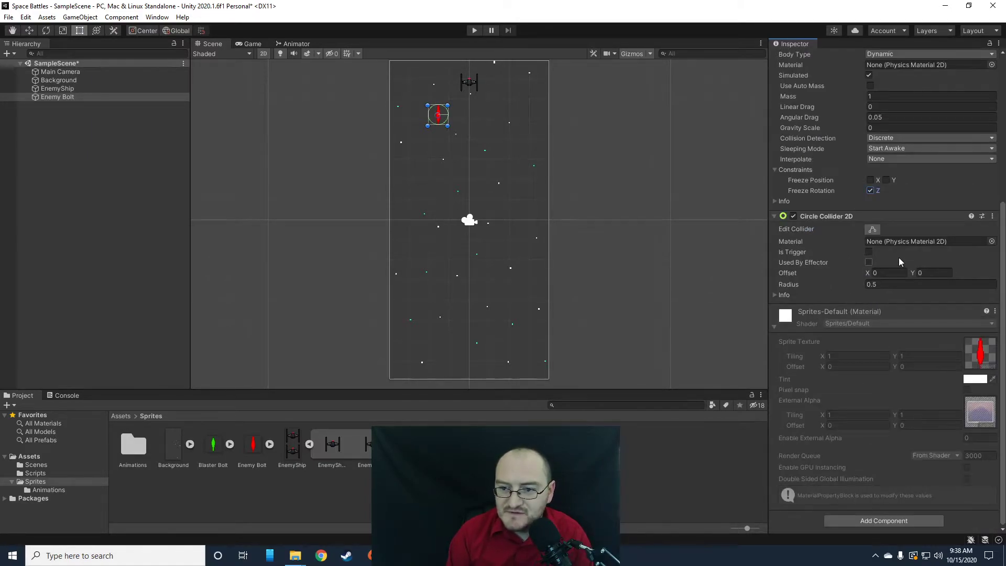
{"action": "left_click", "coordinate": [873, 230]}
{"action": "scroll", "coordinate": [413, 118], "scroll_direction": "up", "scroll_amount": 3}
{"action": "scroll", "coordinate": [482, 126], "scroll_direction": "up", "scroll_amount": 5}
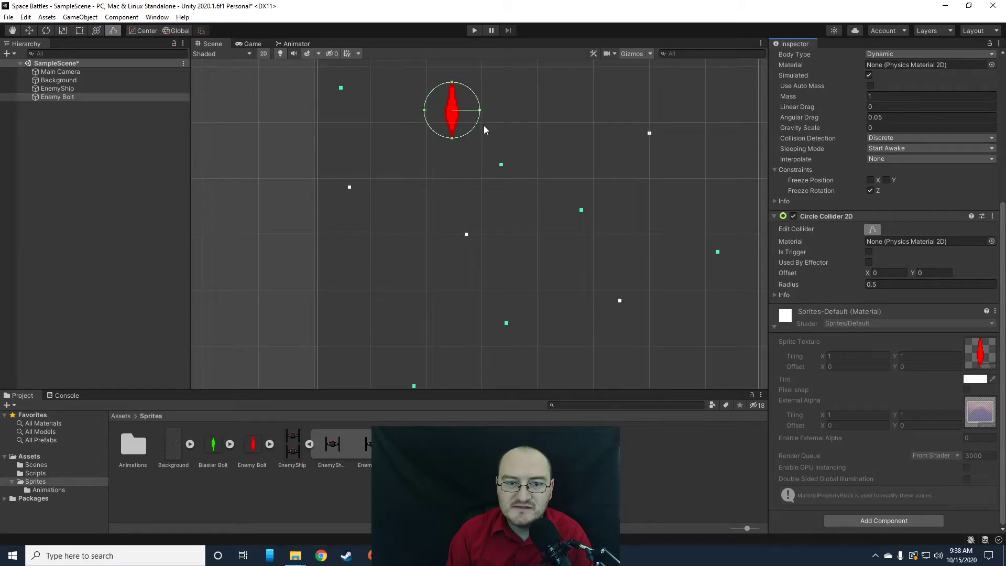
{"action": "left_click_drag", "start_coordinate": [489, 190], "coordinate": [410, 194]}
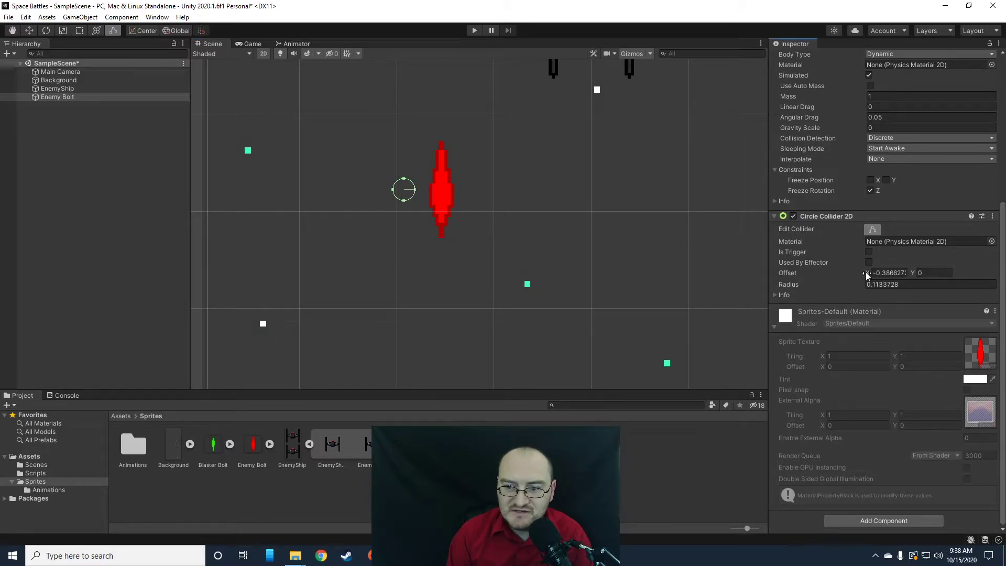
{"action": "left_click_drag", "start_coordinate": [867, 272], "coordinate": [876, 272]}
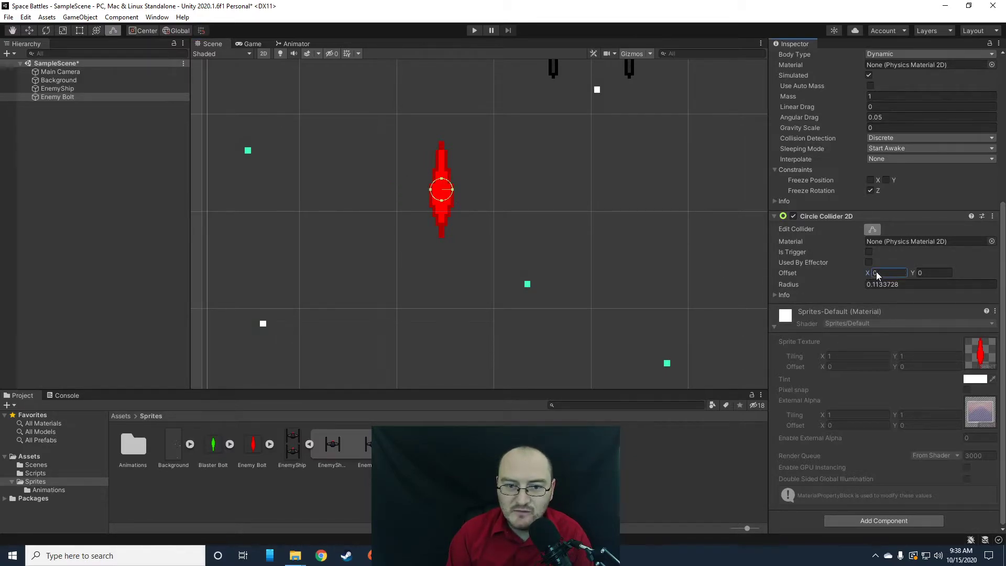
{"action": "left_click", "coordinate": [912, 273]}
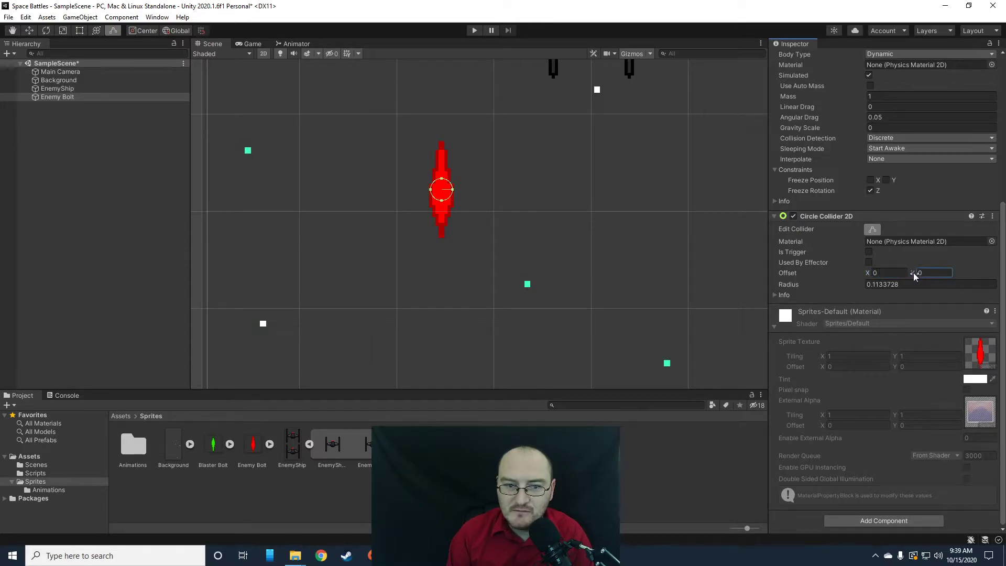
{"action": "left_click_drag", "start_coordinate": [911, 275], "coordinate": [909, 276]}
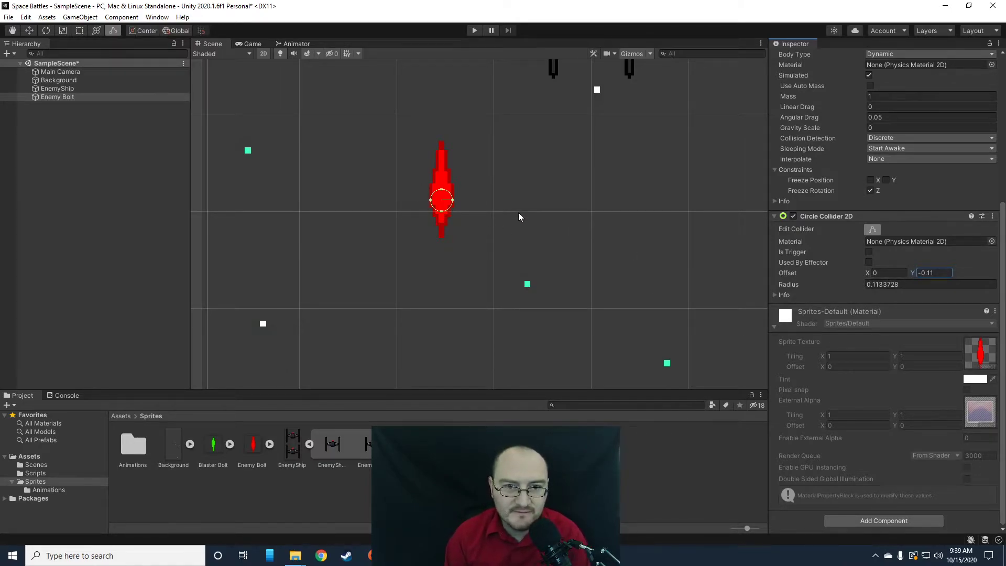
Attach the ContinuousVelocity script to the Enemy Bolt with a Y velocity of -2 and test-run the game.
{"action": "scroll", "coordinate": [519, 198], "scroll_direction": "down", "scroll_amount": 5}
{"action": "middle_click_drag", "start_coordinate": [524, 202], "coordinate": [589, 246]}
{"action": "scroll", "coordinate": [539, 276], "scroll_direction": "down", "scroll_amount": 2}
{"action": "middle_click_drag", "start_coordinate": [574, 318], "coordinate": [547, 281]}
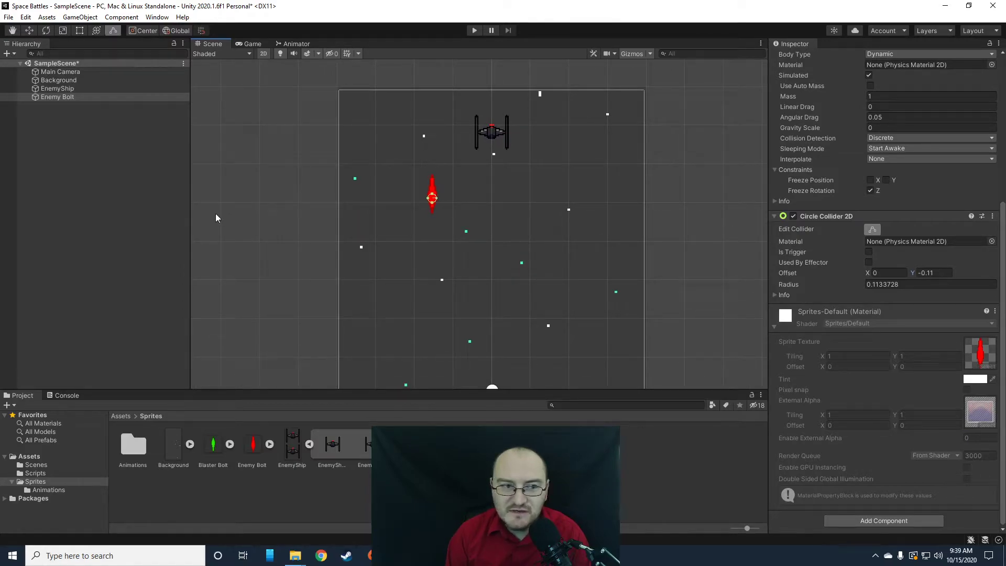
{"action": "left_click", "coordinate": [36, 474]}
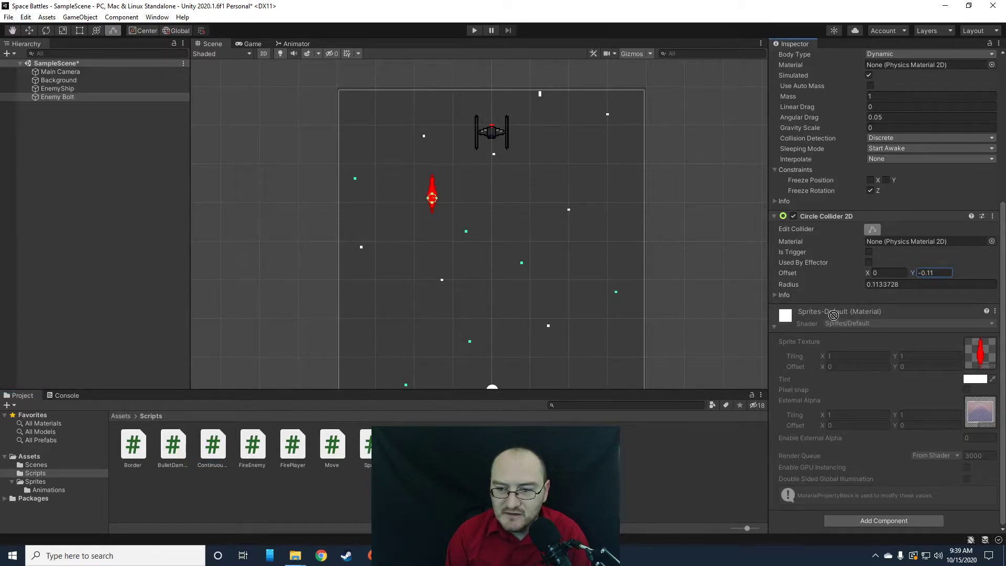
{"action": "left_click_drag", "start_coordinate": [837, 304], "coordinate": [838, 302]}
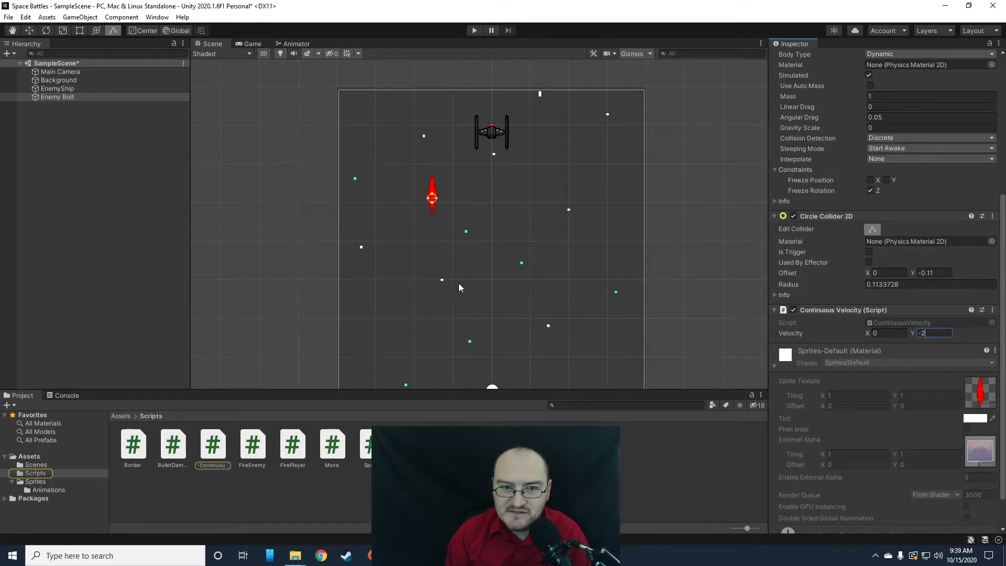
{"action": "left_click", "coordinate": [472, 31]}
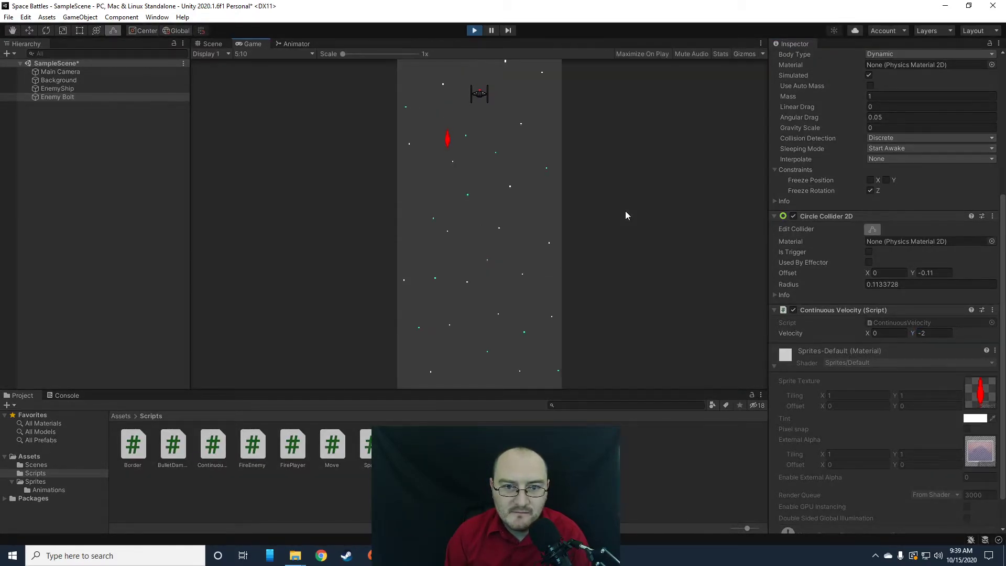
{"action": "left_click", "coordinate": [474, 31]}
Set the Enemy Bolt's Y velocity to -4 and test-run the game again.
{"action": "left_click", "coordinate": [938, 333]}
{"action": "type", "text": "-"}
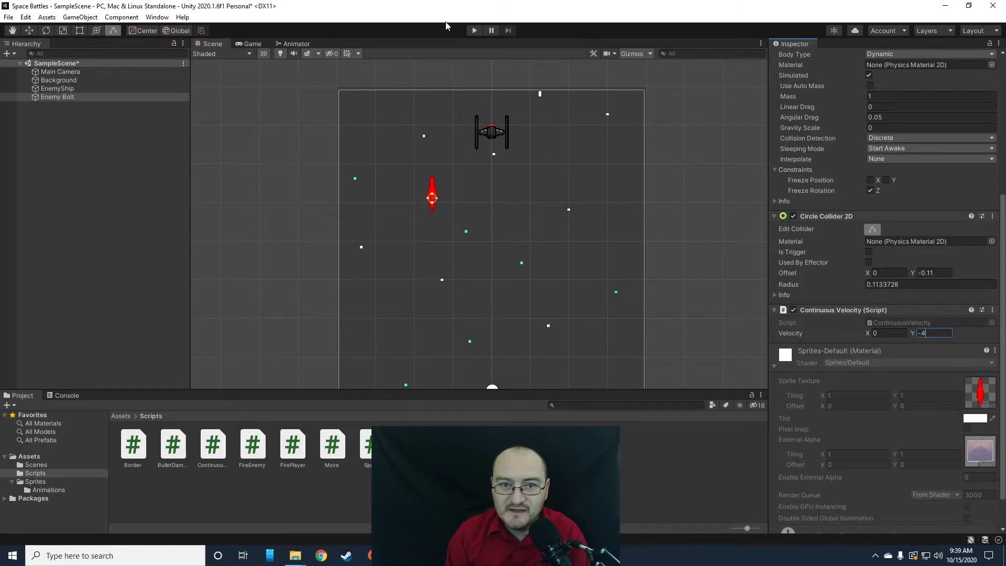
{"action": "left_click", "coordinate": [473, 31]}
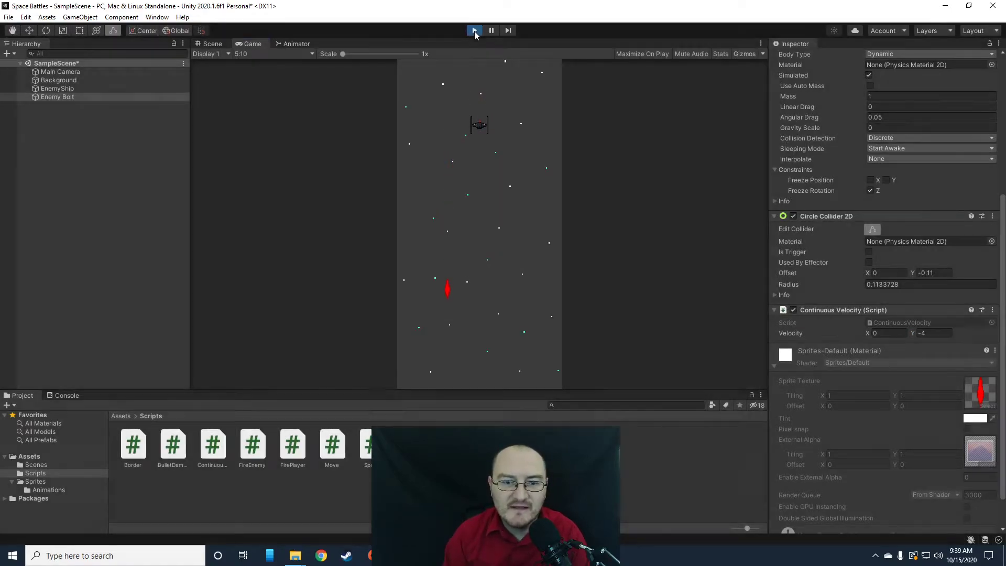
{"action": "left_click", "coordinate": [475, 30]}
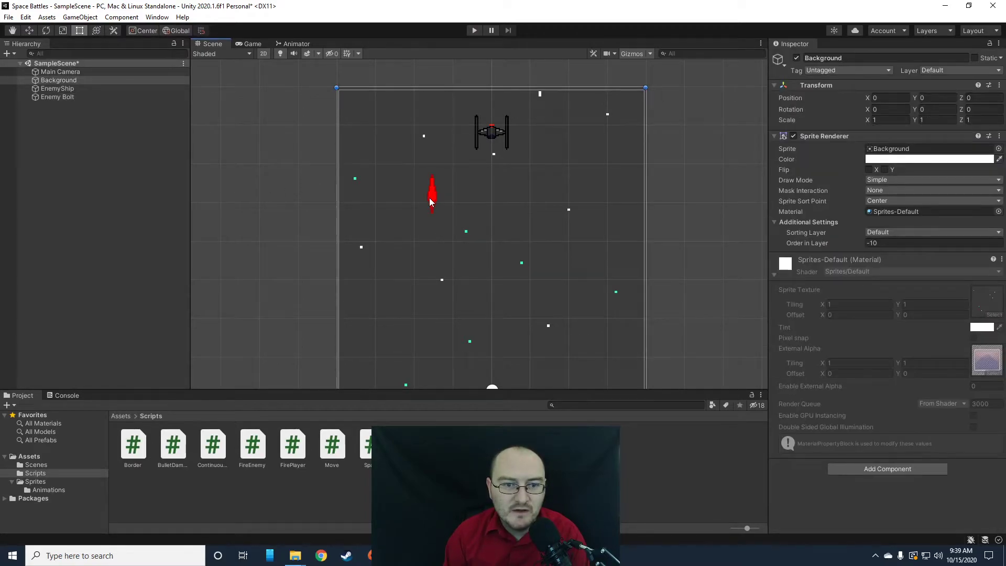
Attach the BulletDamage script to the Enemy Bolt.
{"action": "key", "text": "t"}
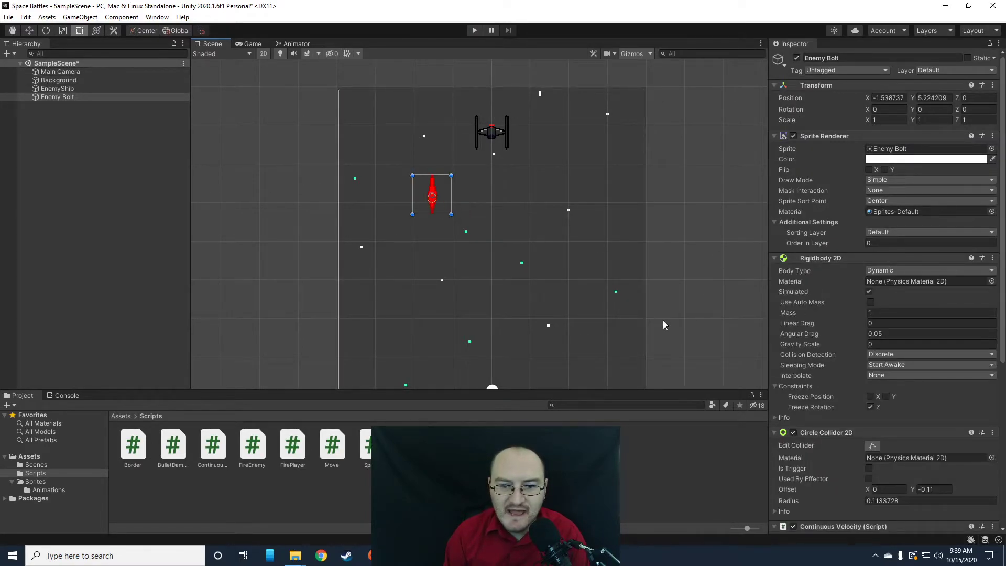
{"action": "left_click", "coordinate": [173, 455]}
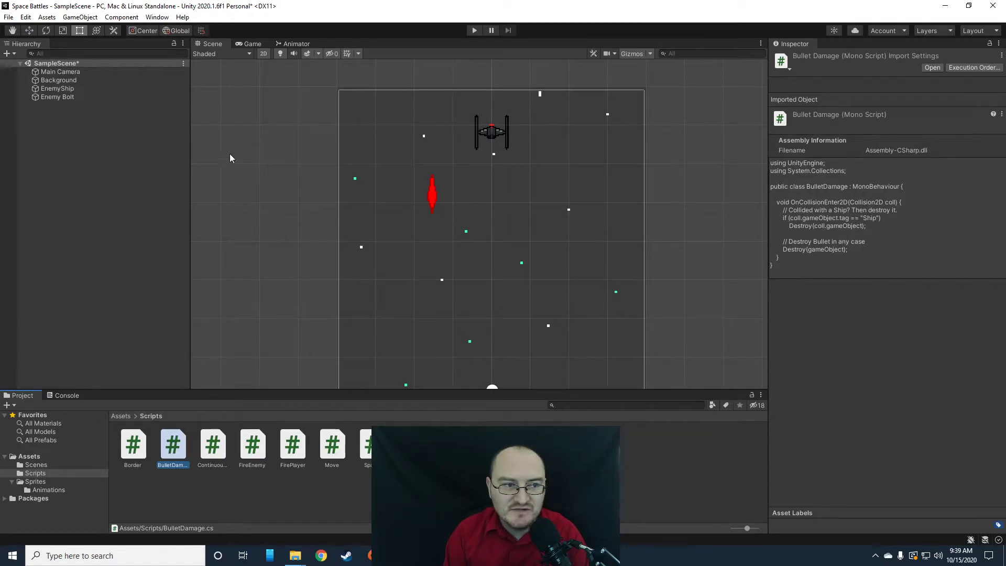
{"action": "left_click", "coordinate": [55, 98]}
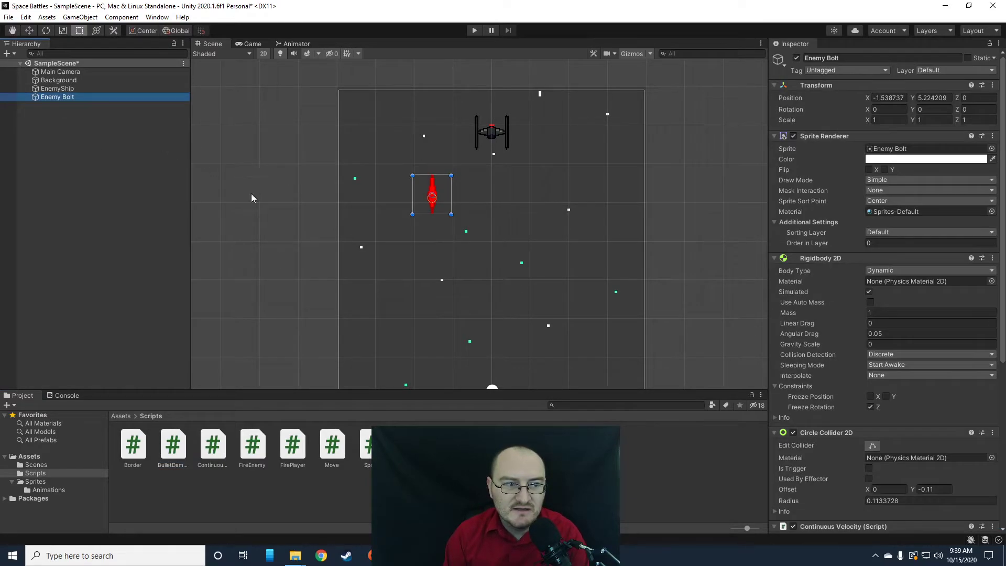
{"action": "left_click_drag", "start_coordinate": [173, 444], "coordinate": [862, 249]}
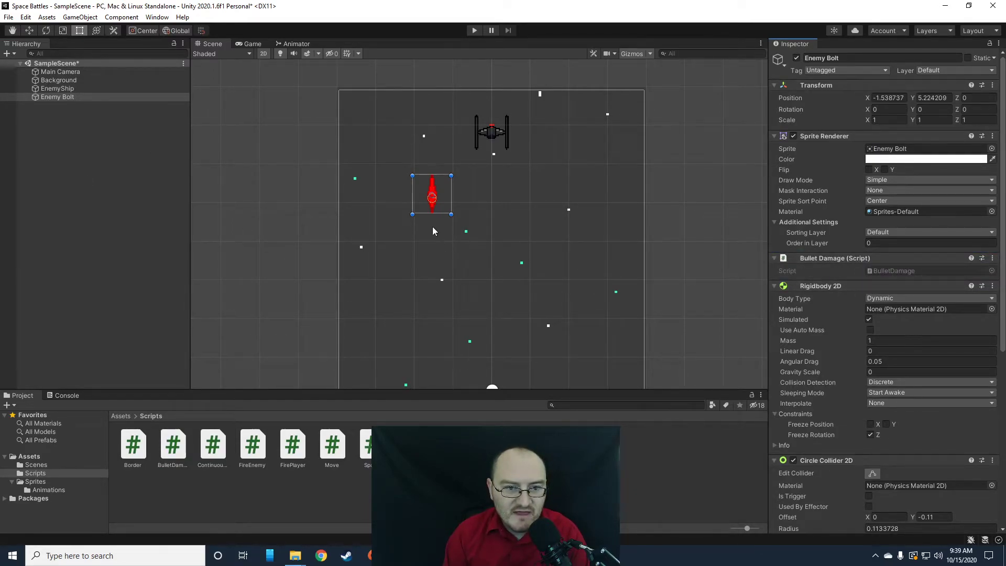
Create a folder named Prefabs in the project's Assets folder.
{"action": "left_click", "coordinate": [29, 457]}
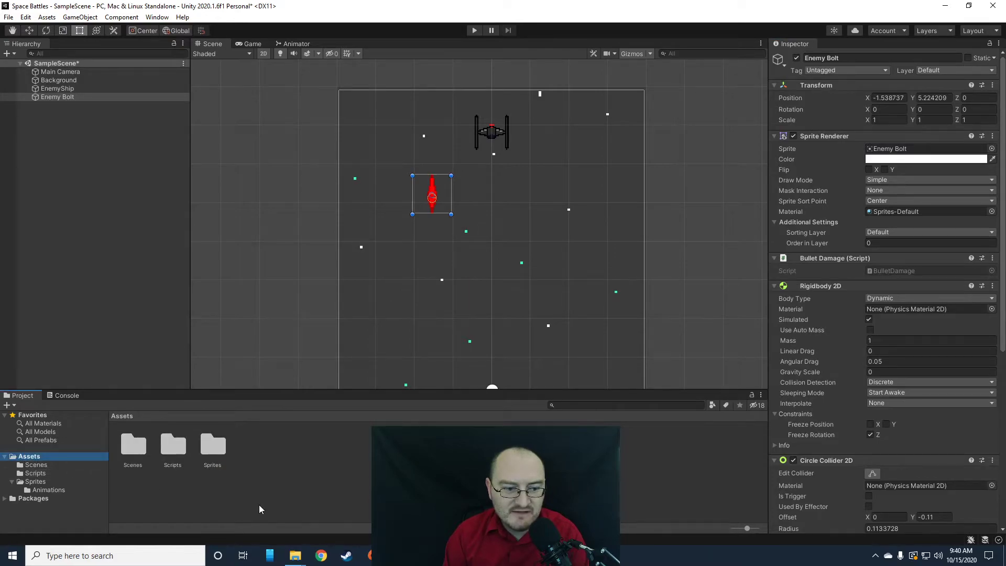
{"action": "right_click", "coordinate": [246, 498]}
{"action": "mouse_move", "coordinate": [272, 219]}
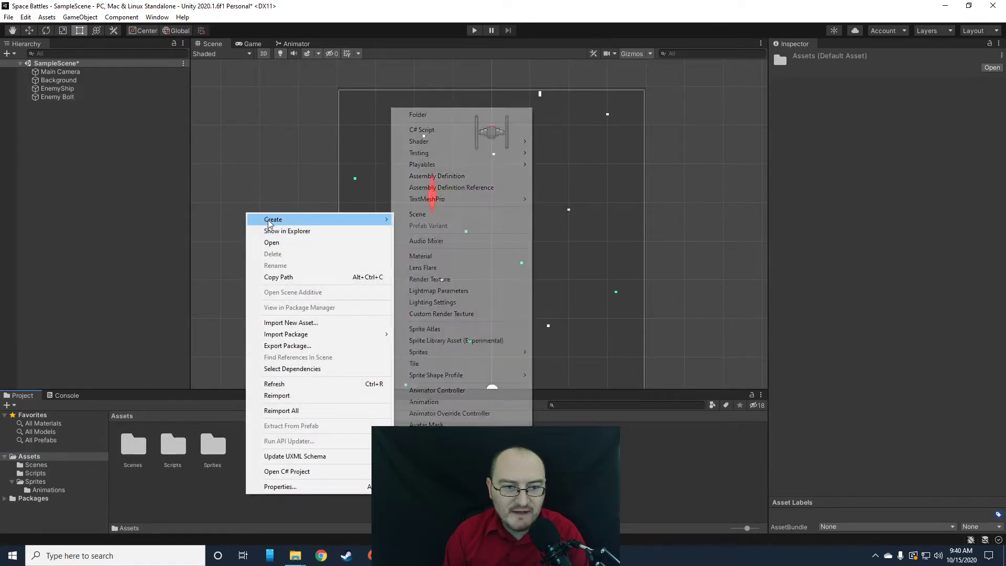
{"action": "left_click", "coordinate": [432, 114]}
{"action": "type", "text": "Prefabs"}
{"action": "key", "text": "Return"}
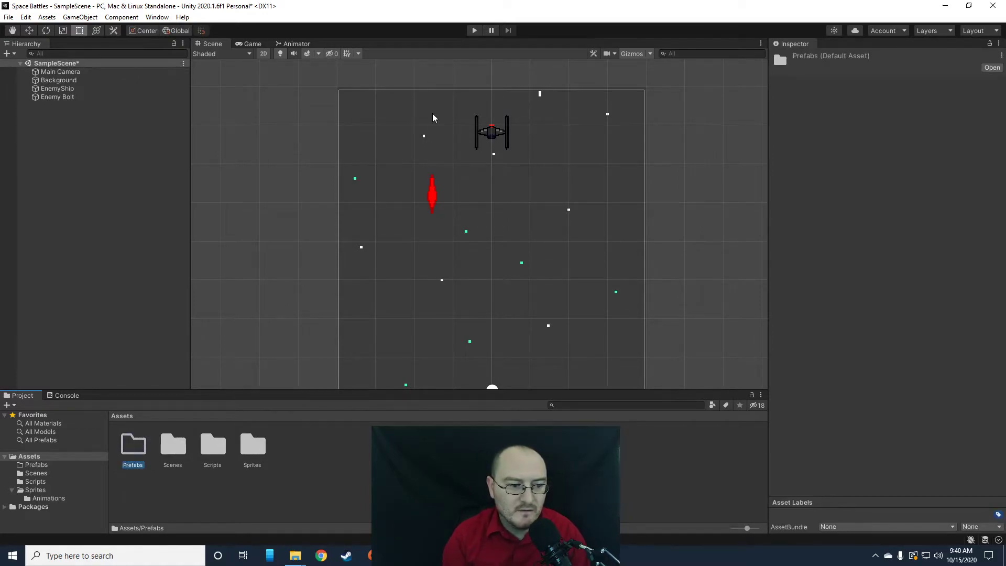
Save the Enemy Bolt as a prefab in the Prefabs folder and delete its instance from the scene.
{"action": "double_click", "coordinate": [138, 450]}
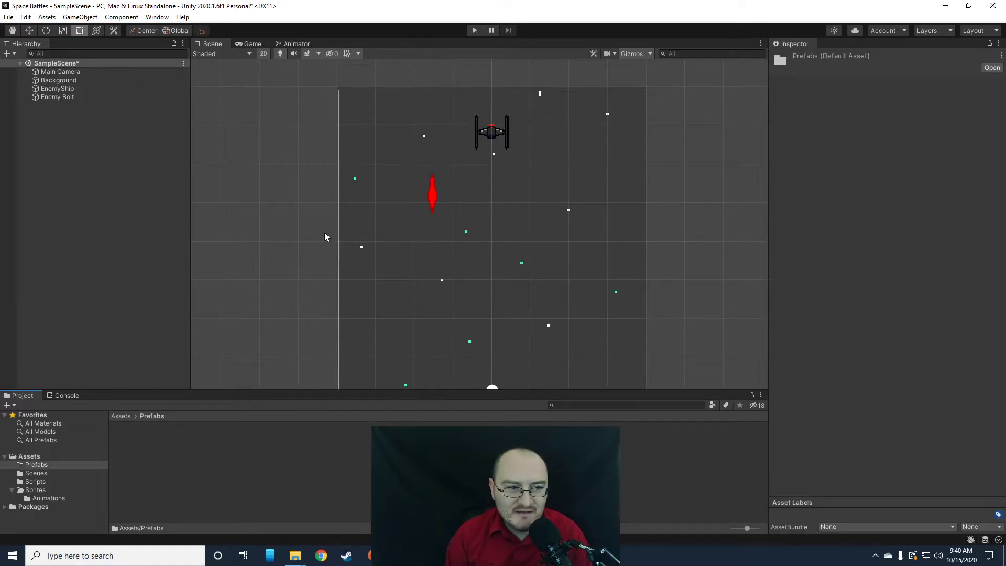
{"action": "left_click_drag", "start_coordinate": [53, 99], "coordinate": [206, 487]}
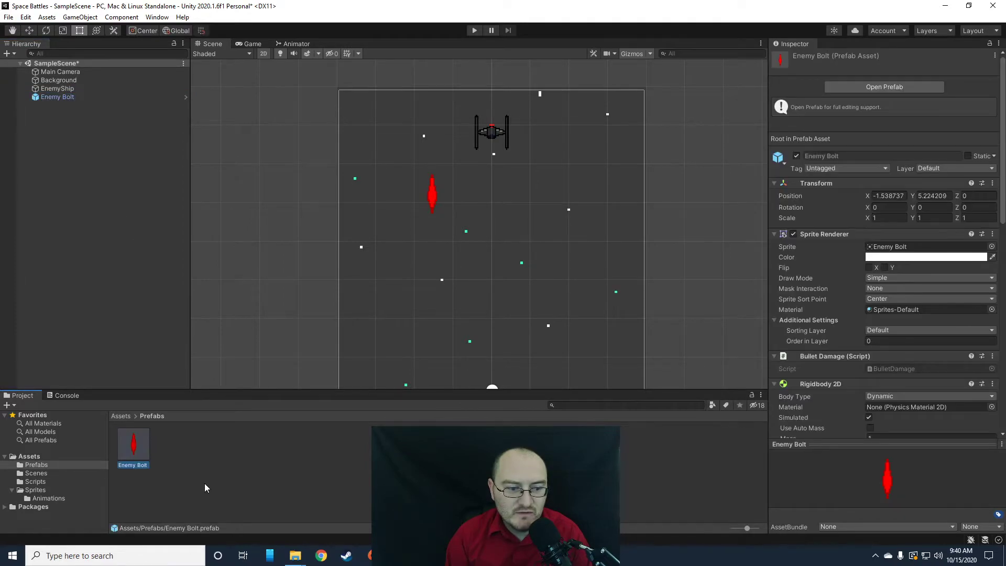
{"action": "left_click", "coordinate": [61, 99]}
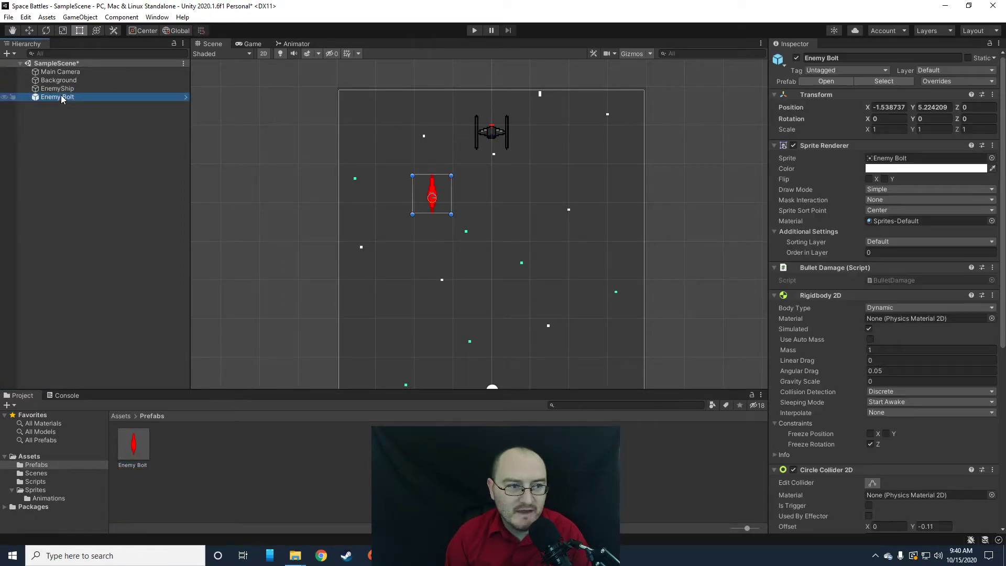
{"action": "key", "text": "Delete"}
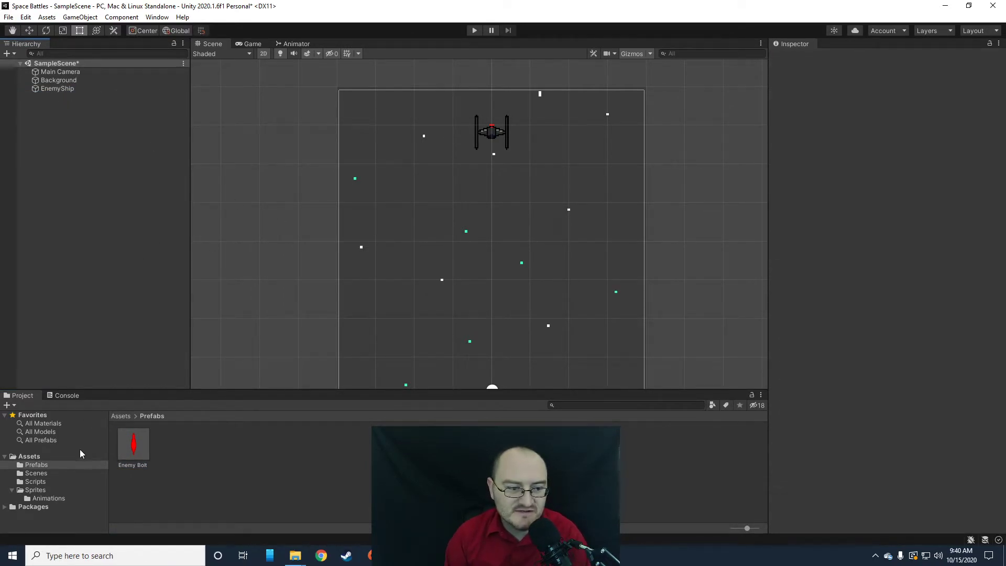
Create an empty child object under EnemyShip and give it a red diamond icon.
{"action": "left_click", "coordinate": [58, 88]}
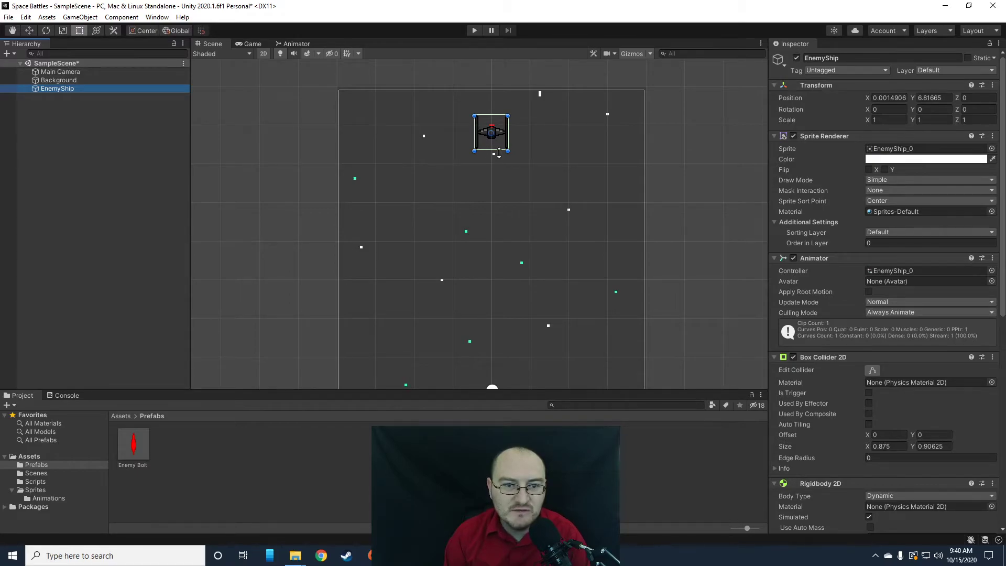
{"action": "right_click", "coordinate": [58, 88]}
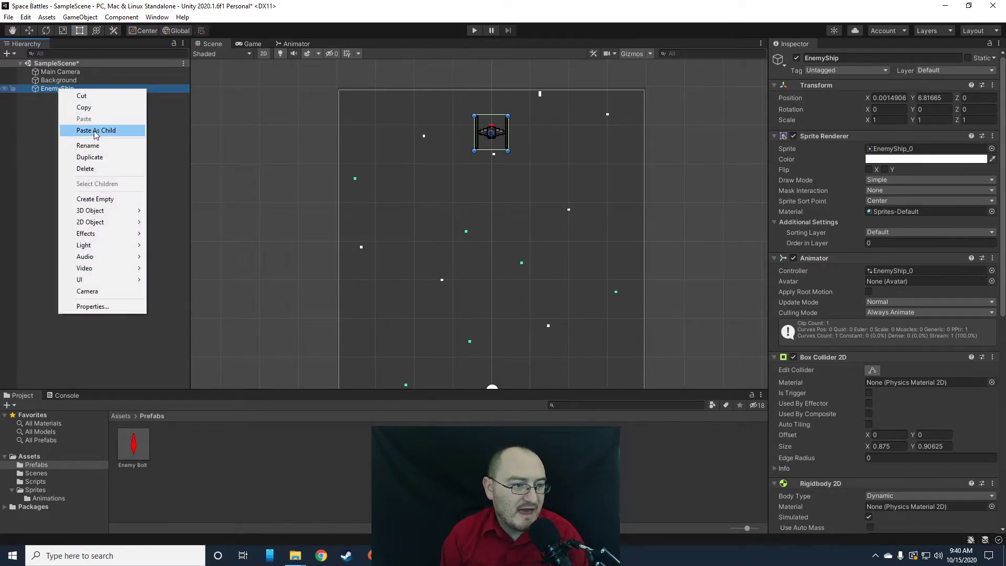
{"action": "left_click", "coordinate": [93, 199]}
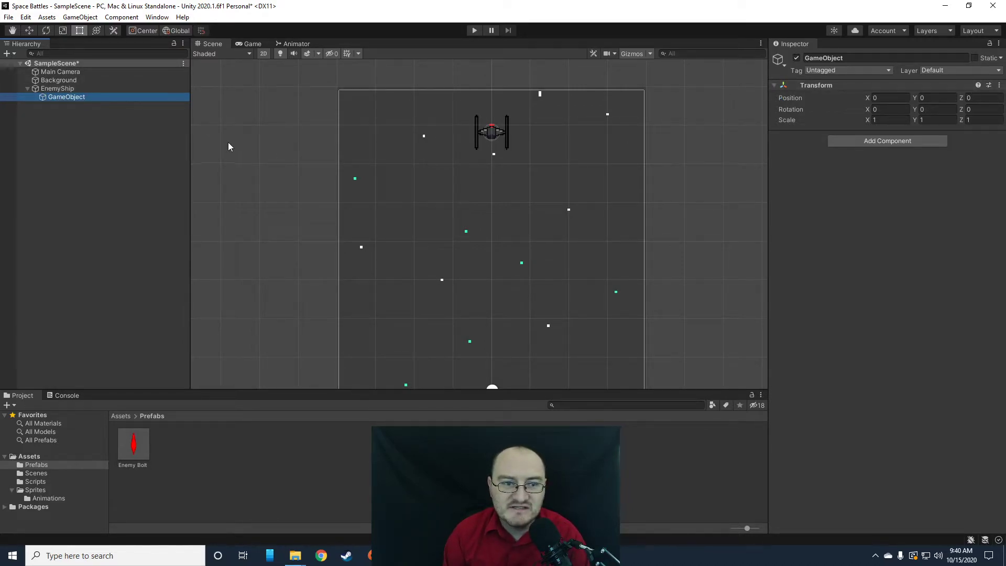
{"action": "left_click", "coordinate": [779, 62]}
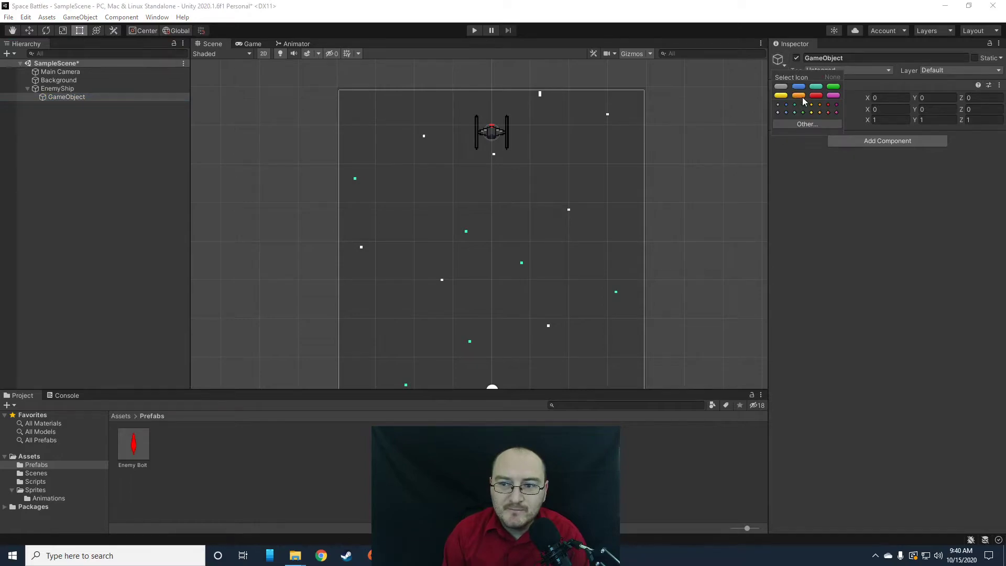
{"action": "left_click", "coordinate": [828, 112]}
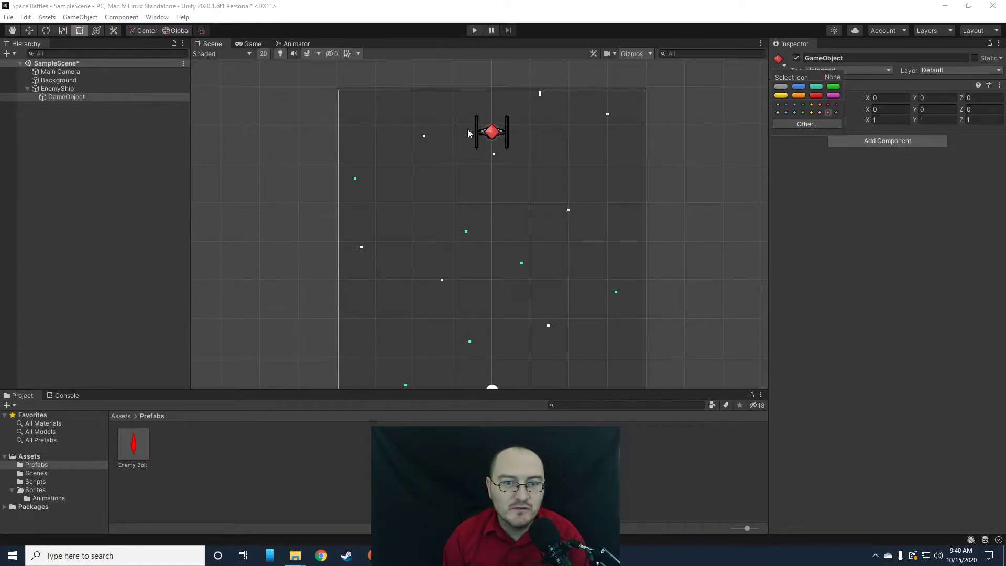
{"action": "left_click", "coordinate": [837, 221]}
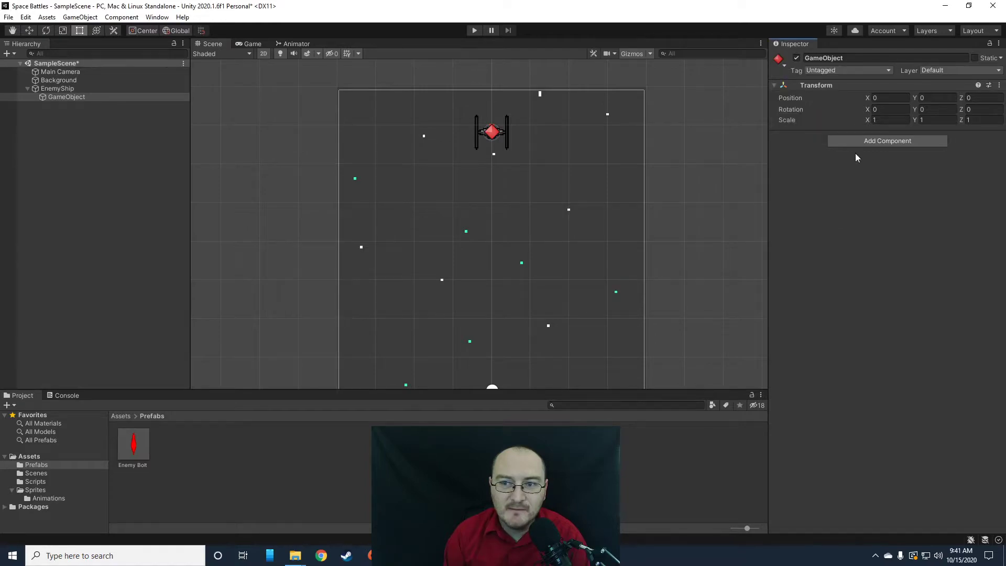
Set the Y position of EnemyShip's empty child object to -0.57, just below the ship.
{"action": "left_click", "coordinate": [923, 98]}
{"action": "type", "text": "0.24"}
{"action": "key", "text": "BackSpace"}
{"action": "key", "text": "BackSpace"}
{"action": "key", "text": "BackSpace"}
{"action": "key", "text": "BackSpace"}
{"action": "type", "text": "-0.57"}
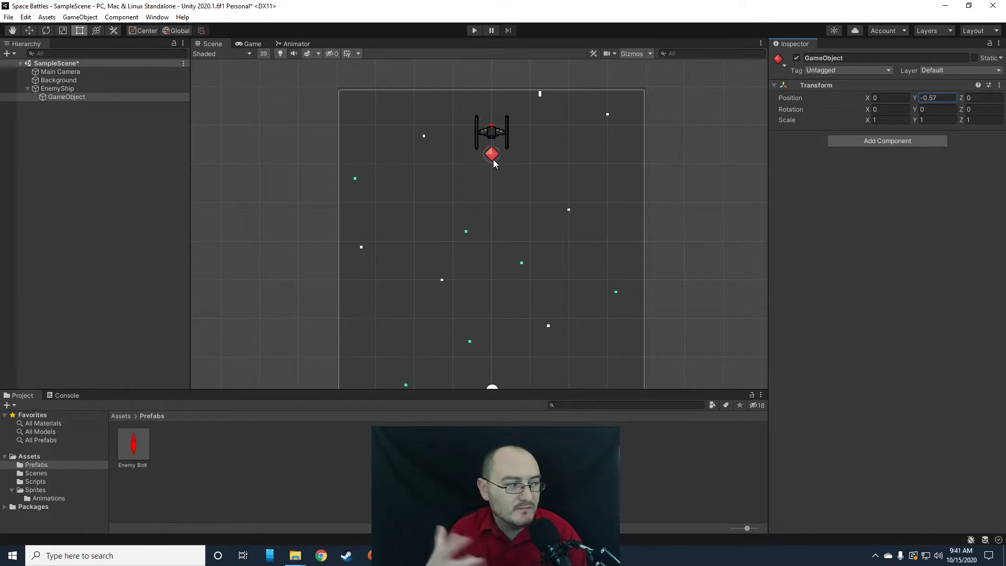
Rename EnemyShip's empty child object as BulletSpawner.
{"action": "right_click", "coordinate": [67, 96]}
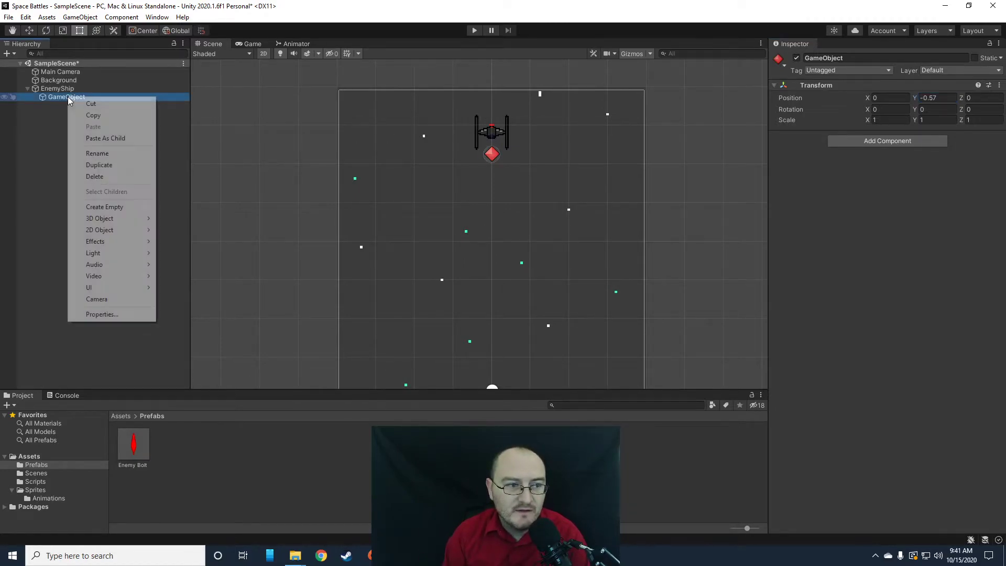
{"action": "left_click", "coordinate": [97, 153]}
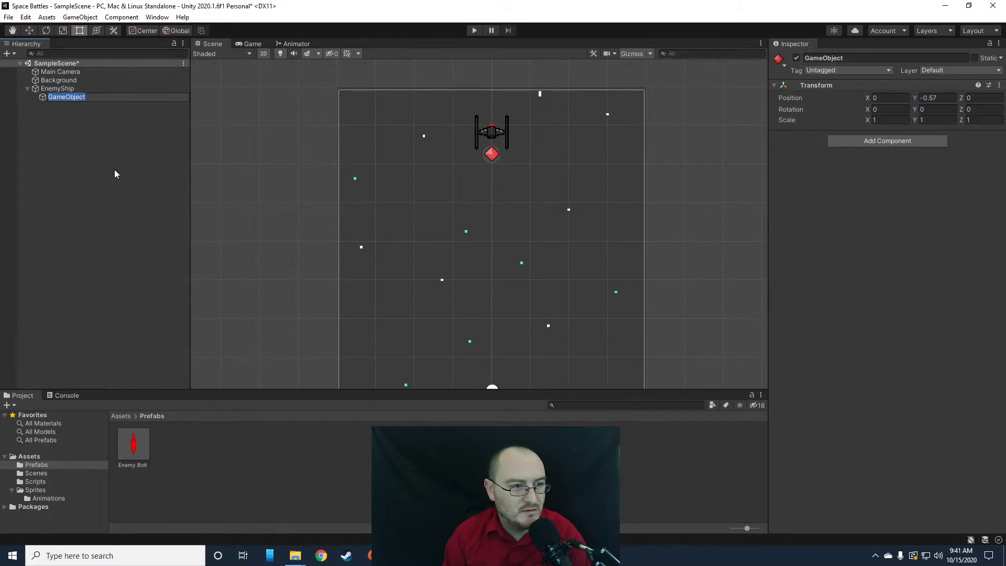
{"action": "type", "text": "BulletSpawner"}
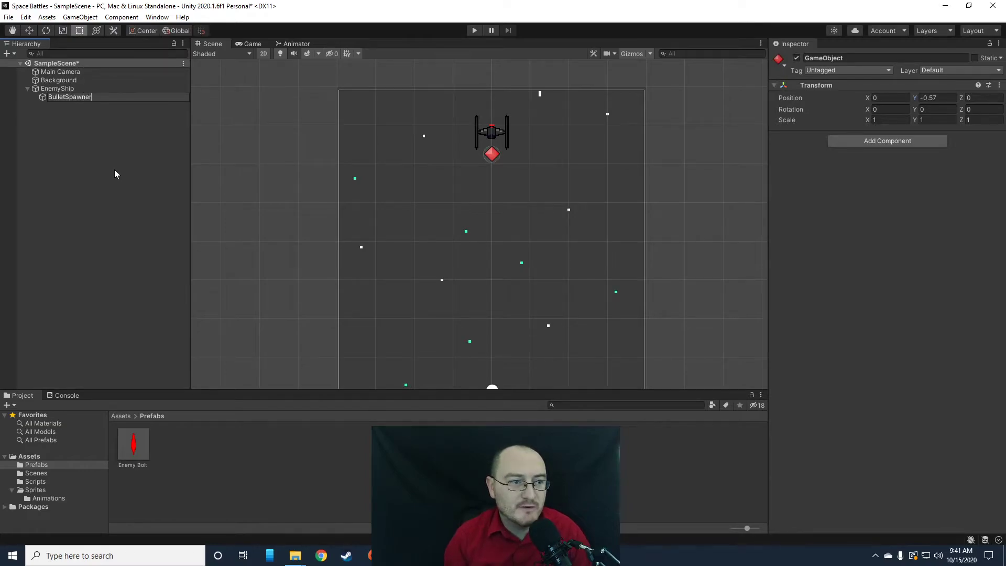
{"action": "key", "text": "Return"}
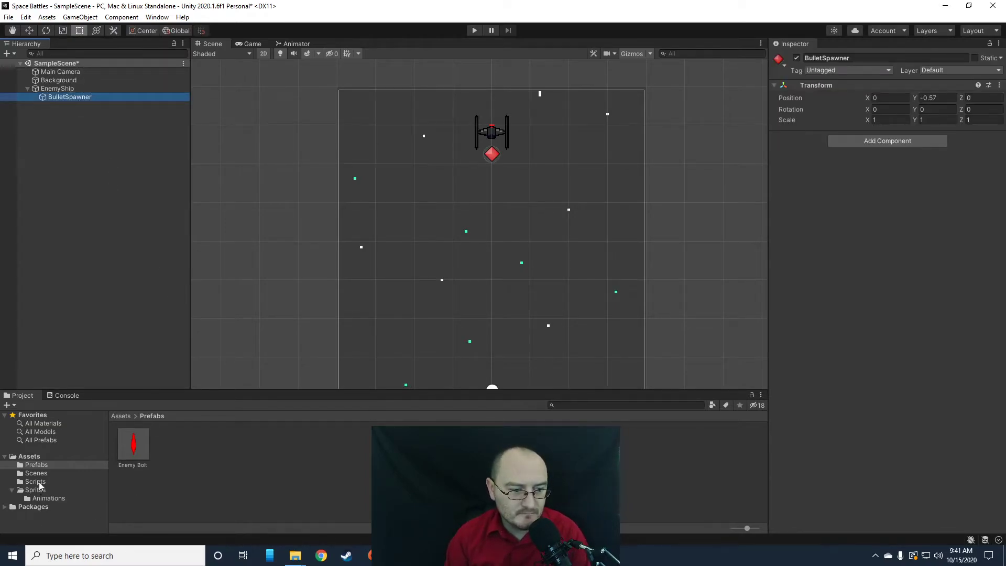
Attach the FireEnemy script to the BulletSpawner.
{"action": "left_click", "coordinate": [35, 482]}
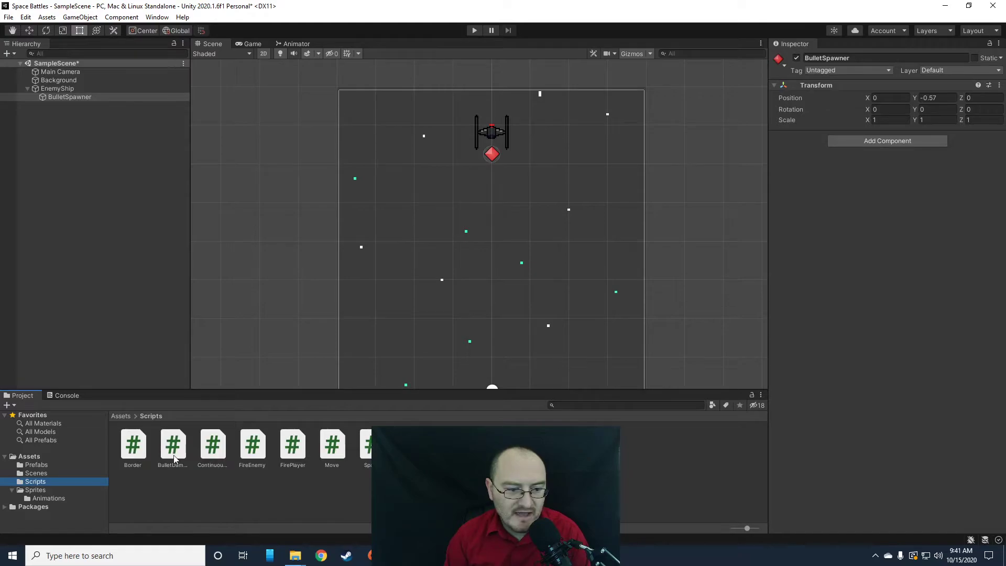
{"action": "left_click", "coordinate": [253, 453]}
{"action": "left_click", "coordinate": [65, 98]}
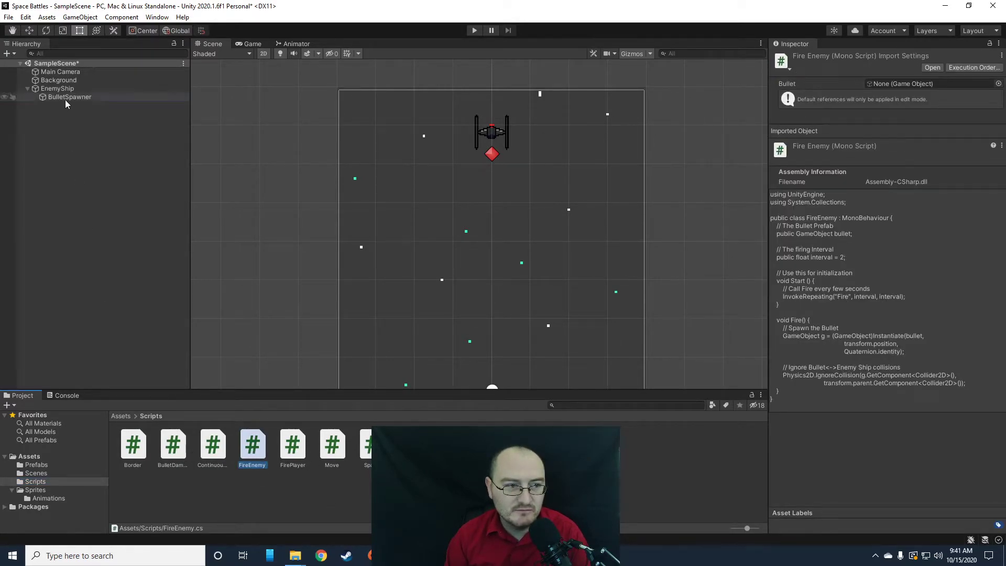
{"action": "left_click_drag", "start_coordinate": [252, 454], "coordinate": [912, 255]}
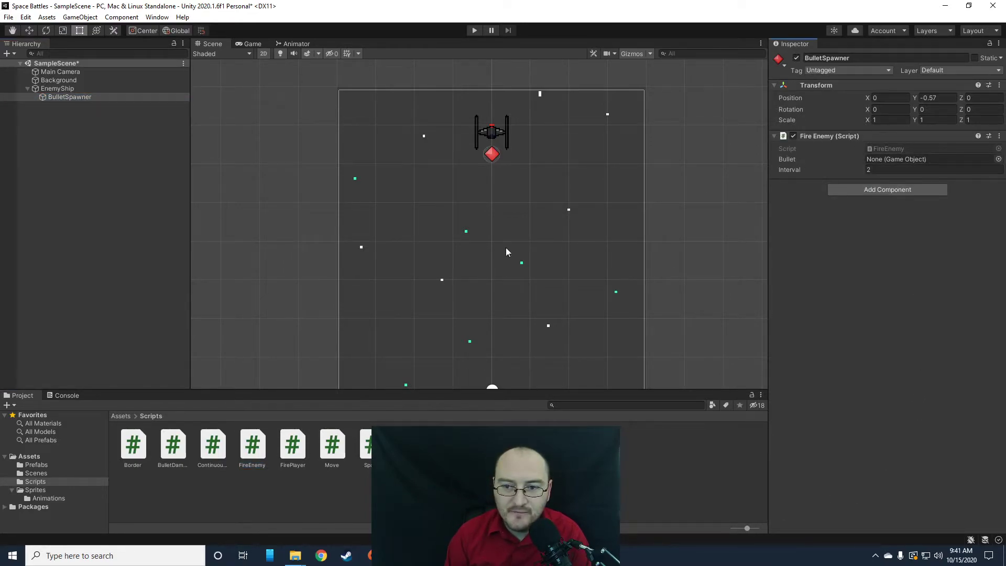
Assign the Enemy Bolt prefab as the Fire Enemy script's bullet and test-run the game.
{"action": "left_click", "coordinate": [37, 466]}
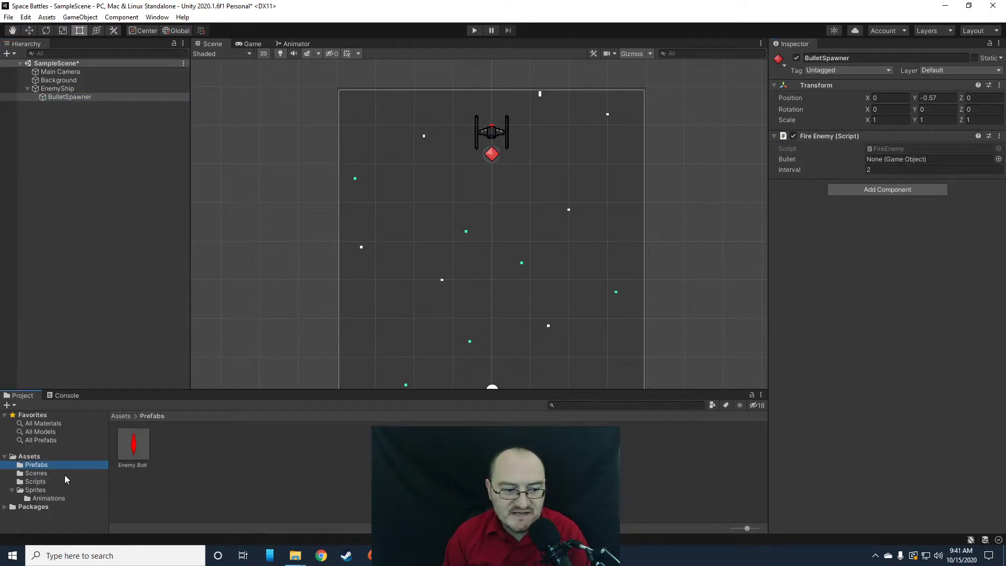
{"action": "left_click_drag", "start_coordinate": [139, 460], "coordinate": [909, 158]}
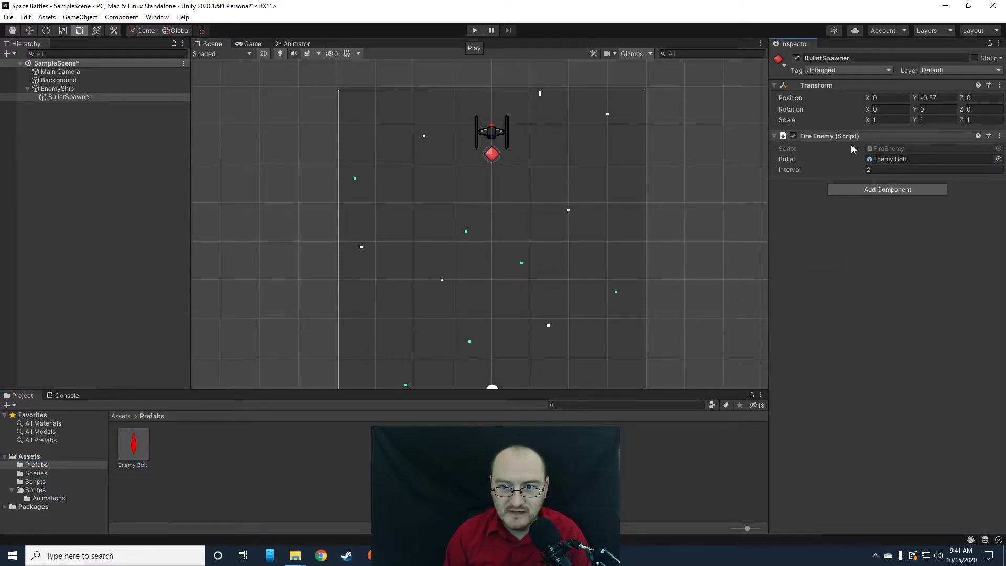
{"action": "left_click", "coordinate": [474, 30]}
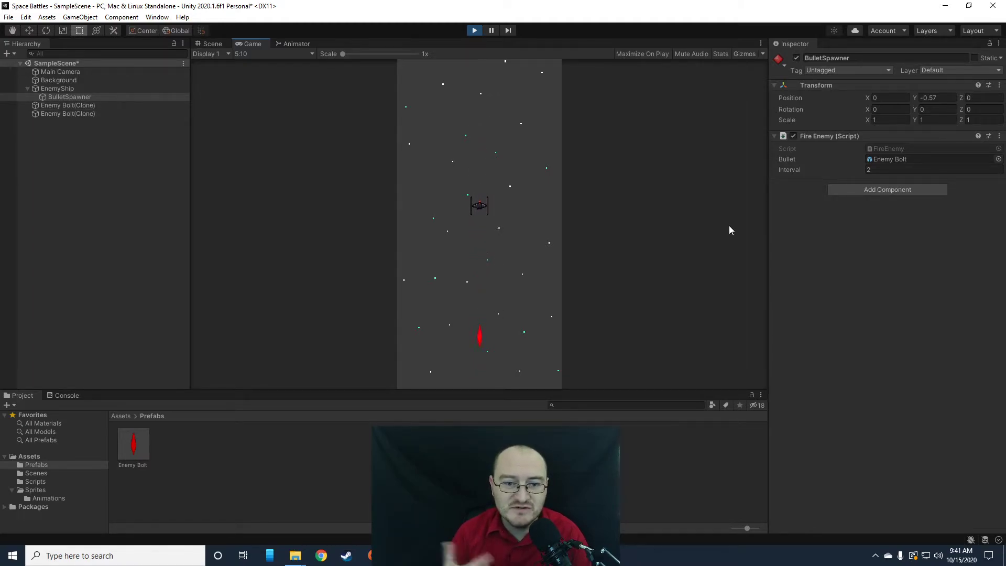
{"action": "left_click", "coordinate": [474, 30]}
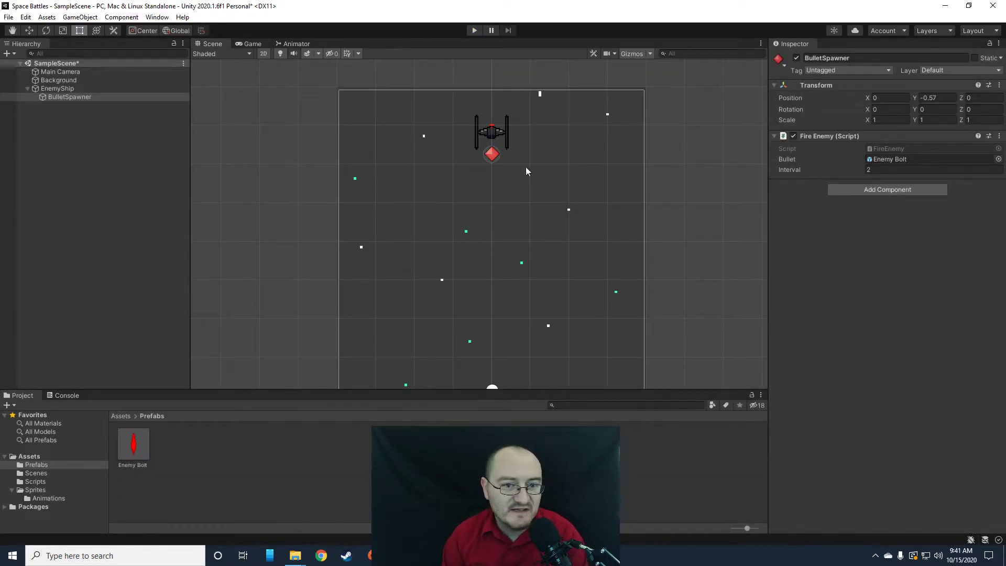
Save the EnemyShip as a prefab in the Prefabs folder and delete its instance from the scene.
{"action": "left_click", "coordinate": [149, 151]}
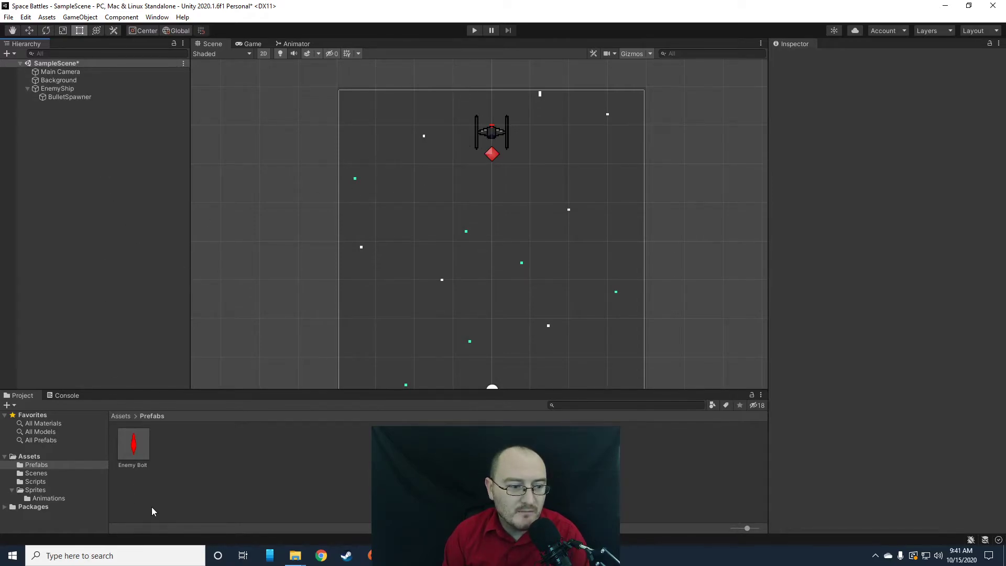
{"action": "left_click", "coordinate": [61, 89]}
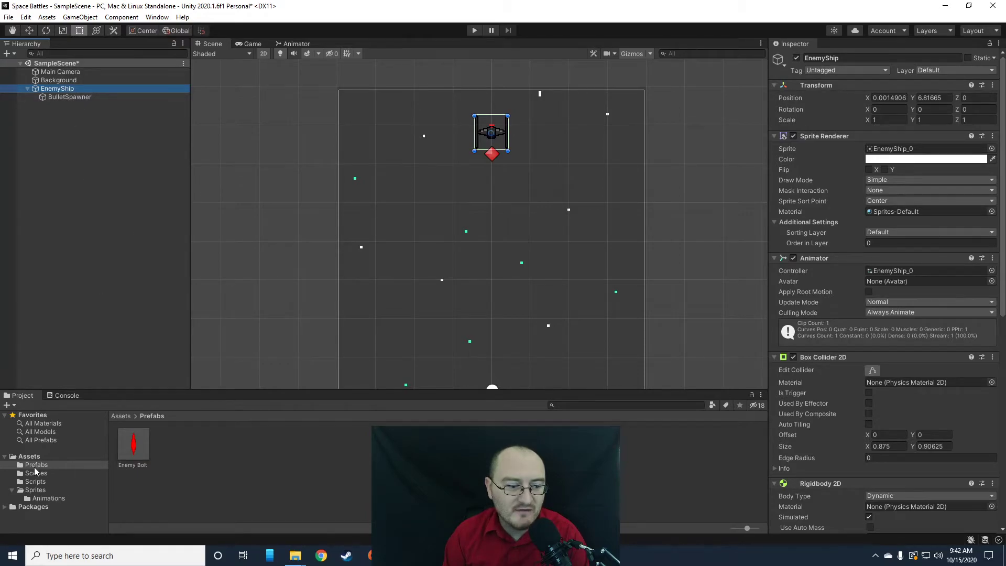
{"action": "left_click_drag", "start_coordinate": [60, 90], "coordinate": [228, 487]}
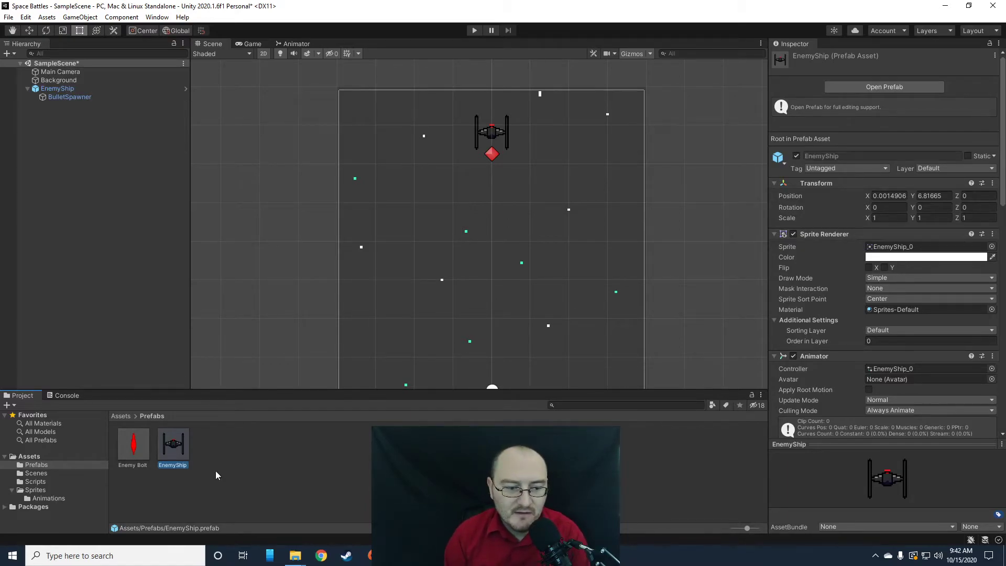
{"action": "left_click", "coordinate": [247, 481]}
{"action": "left_click", "coordinate": [48, 89]}
{"action": "key", "text": "Delete"}
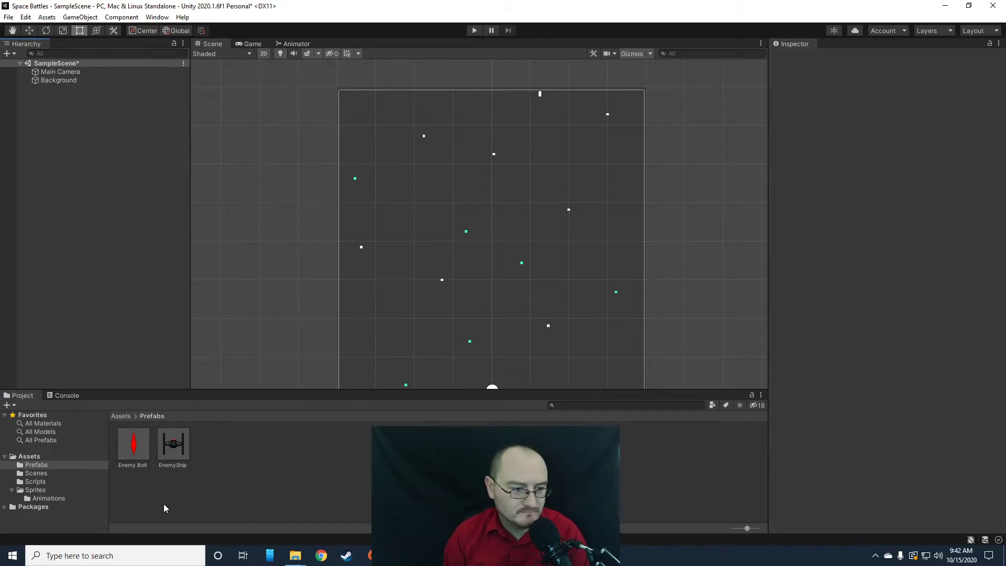
Create an empty object in the scene and rename it as Spawner.
{"action": "right_click", "coordinate": [80, 108]}
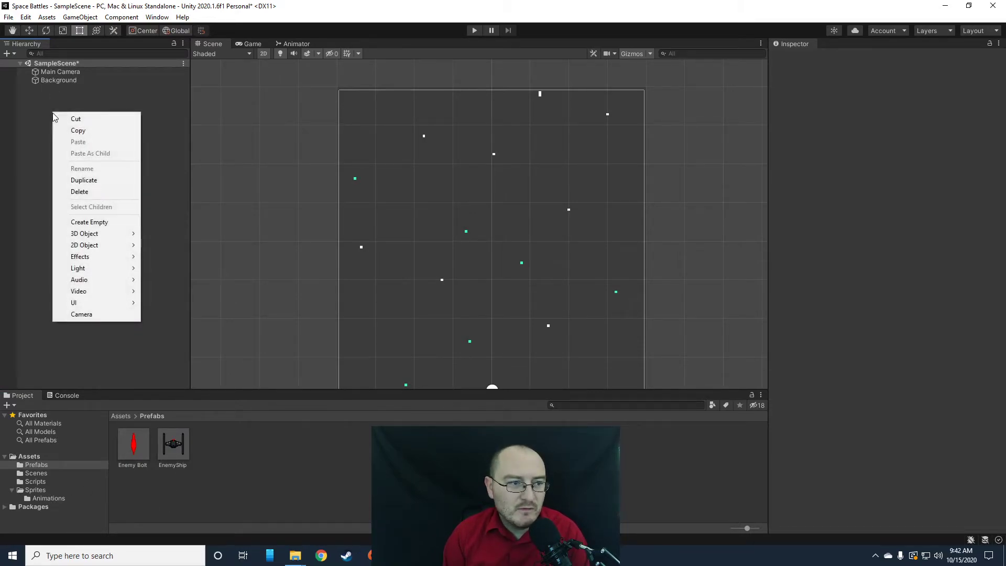
{"action": "left_click", "coordinate": [98, 218]}
{"action": "right_click", "coordinate": [63, 89]}
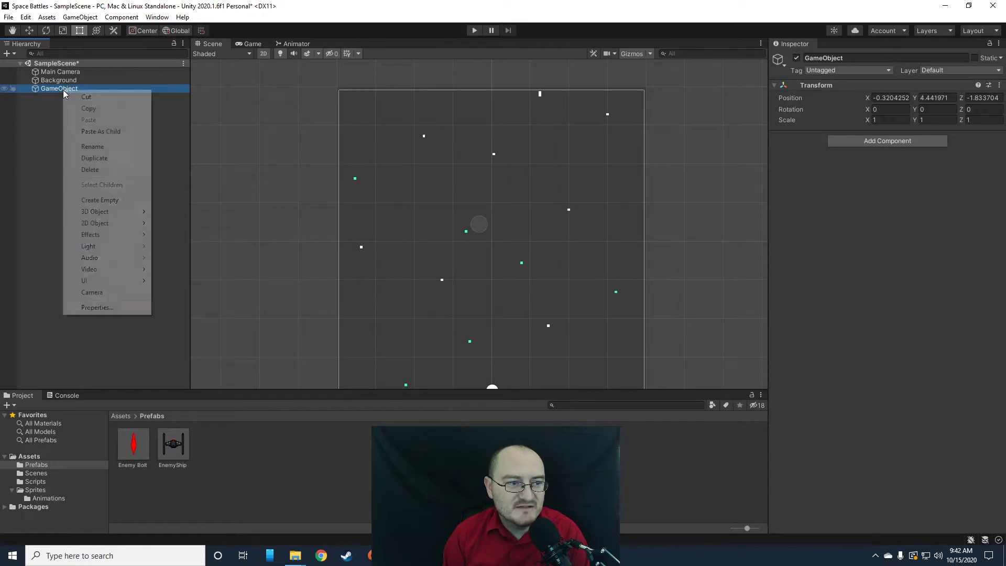
{"action": "left_click", "coordinate": [94, 147]}
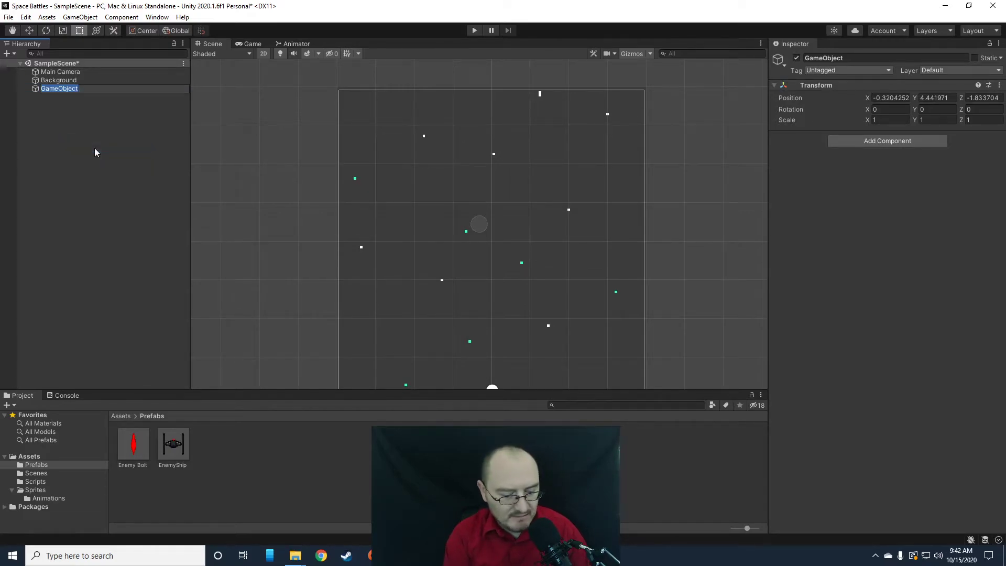
{"action": "type", "text": "Spawner"}
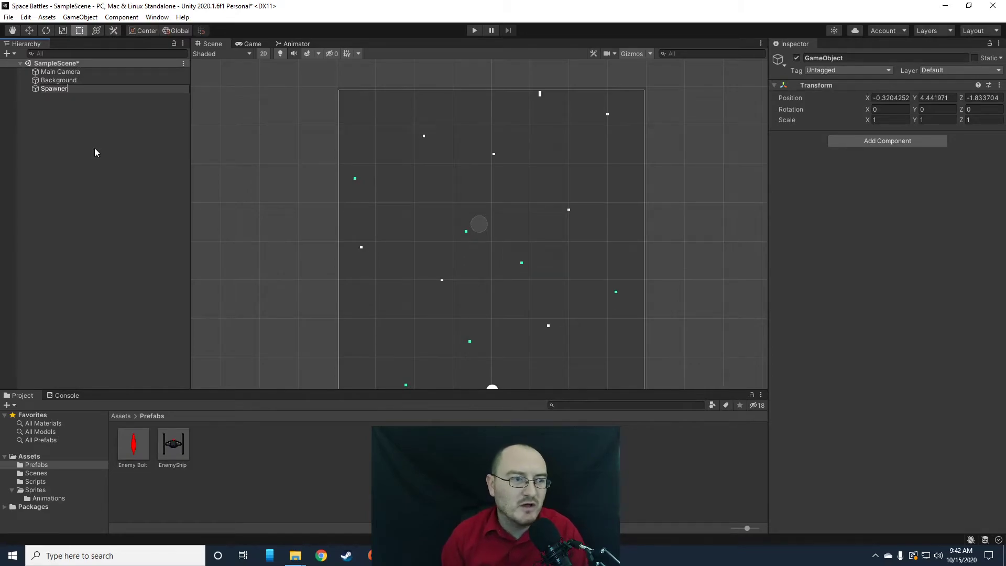
{"action": "left_click", "coordinate": [94, 148]}
Attach the Spawn script to the Spawner and assign the EnemyShip prefab as its ship.
{"action": "left_click", "coordinate": [67, 90]}
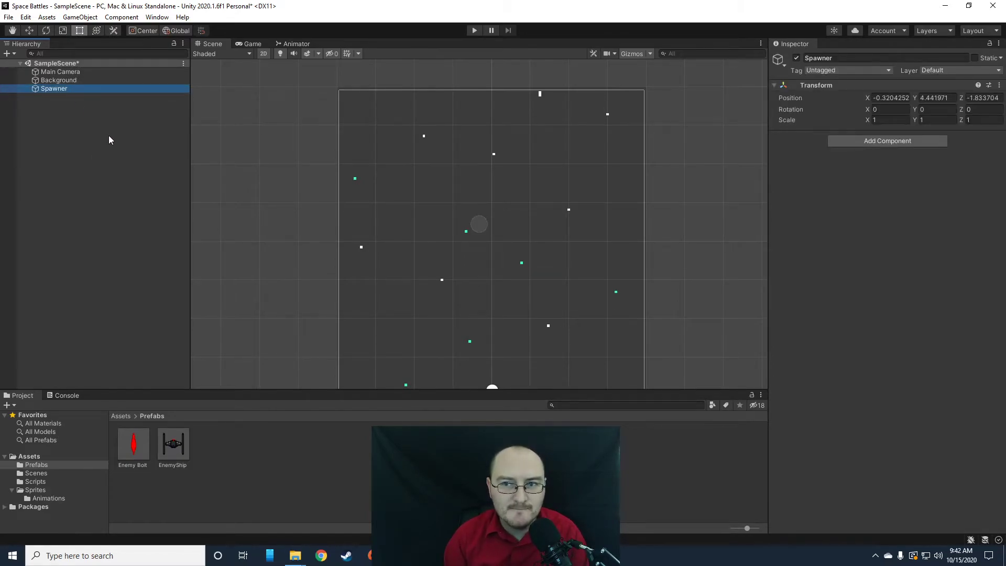
{"action": "left_click", "coordinate": [31, 482]}
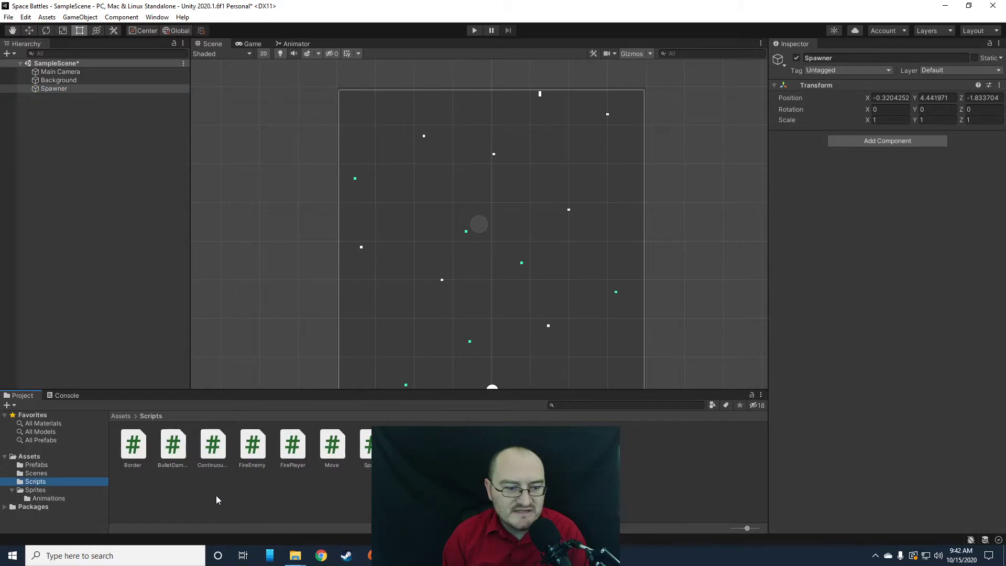
{"action": "left_click_drag", "start_coordinate": [370, 444], "coordinate": [956, 292]}
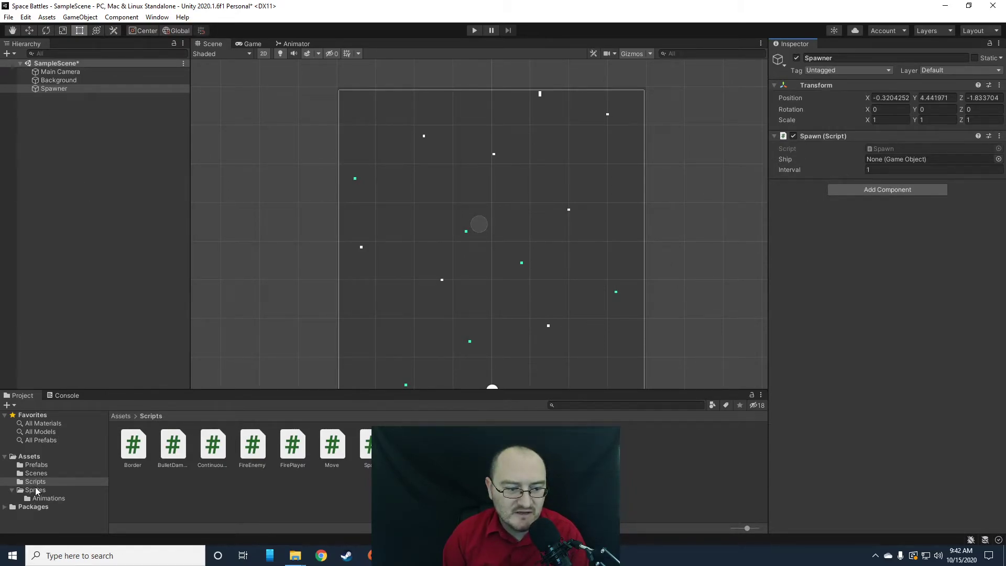
{"action": "left_click", "coordinate": [37, 465]}
{"action": "left_click_drag", "start_coordinate": [174, 445], "coordinate": [914, 164]}
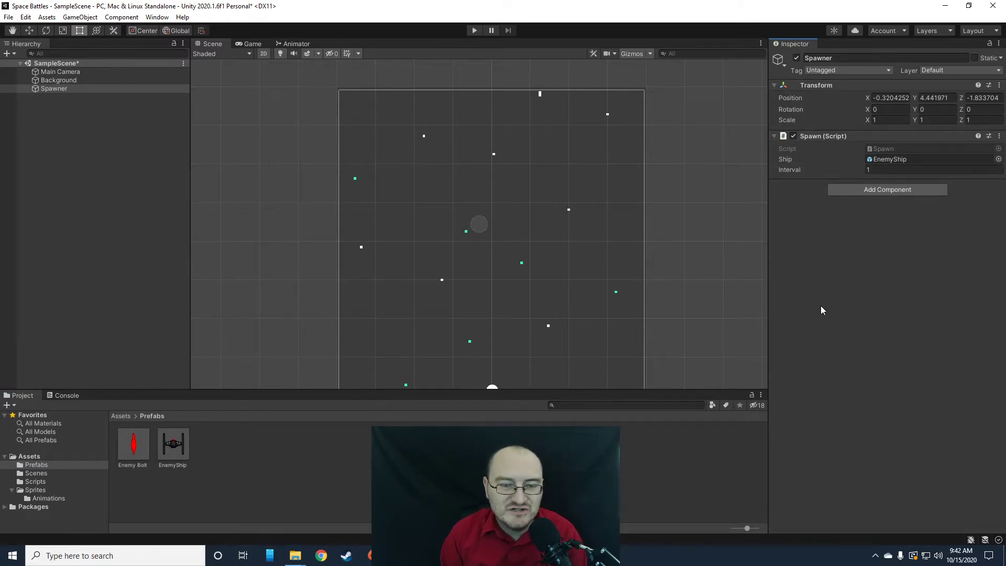
Give the Spawner a magenta diamond icon for the scene view.
{"action": "left_click", "coordinate": [55, 111]}
{"action": "left_click", "coordinate": [53, 88]}
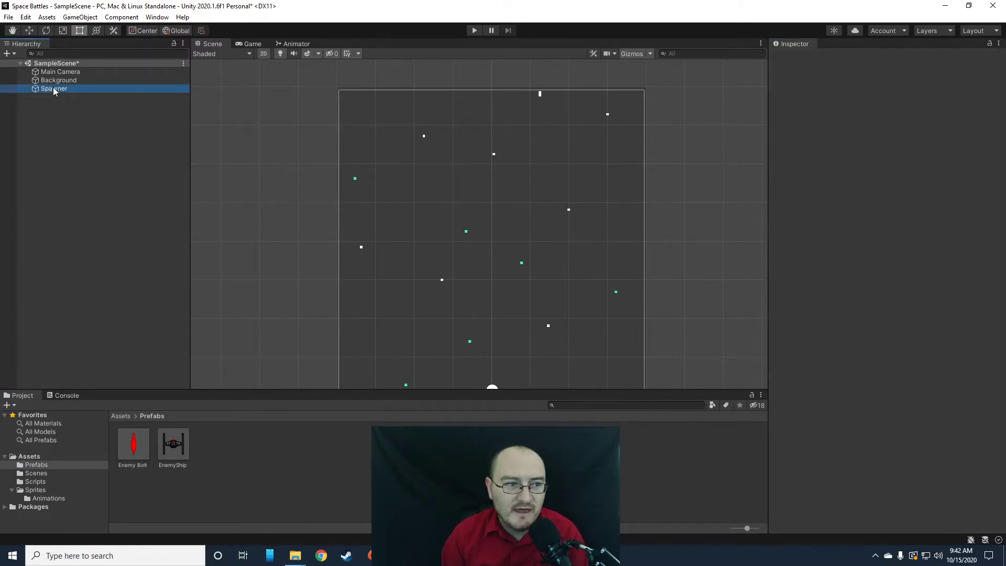
{"action": "left_click", "coordinate": [780, 59]}
{"action": "left_click", "coordinate": [837, 112]}
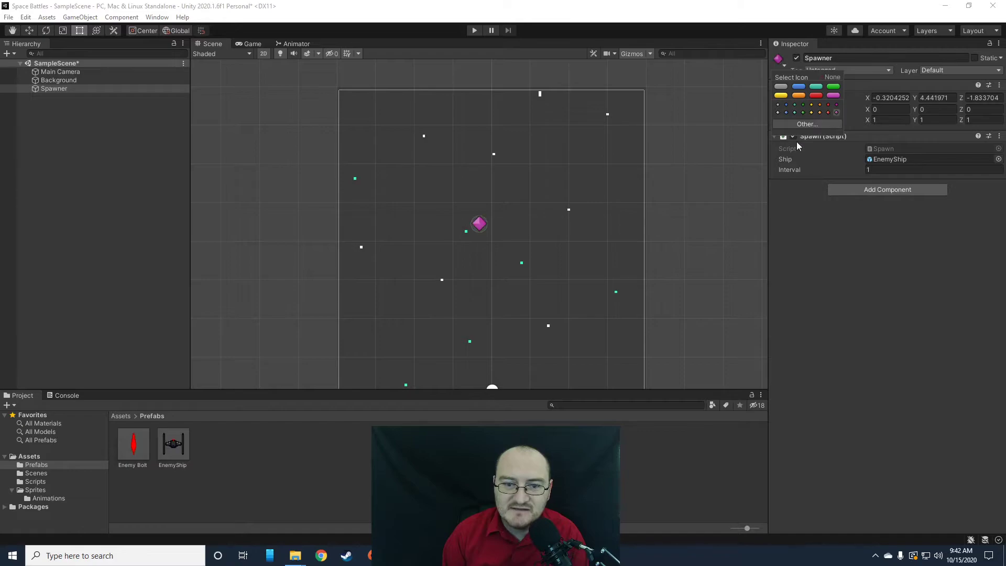
Set the Spawner's X position to 0 and raise its Y position to 7.4.
{"action": "left_click_drag", "start_coordinate": [870, 99], "coordinate": [897, 93]}
{"action": "left_click", "coordinate": [897, 95]}
{"action": "type", "text": "0"}
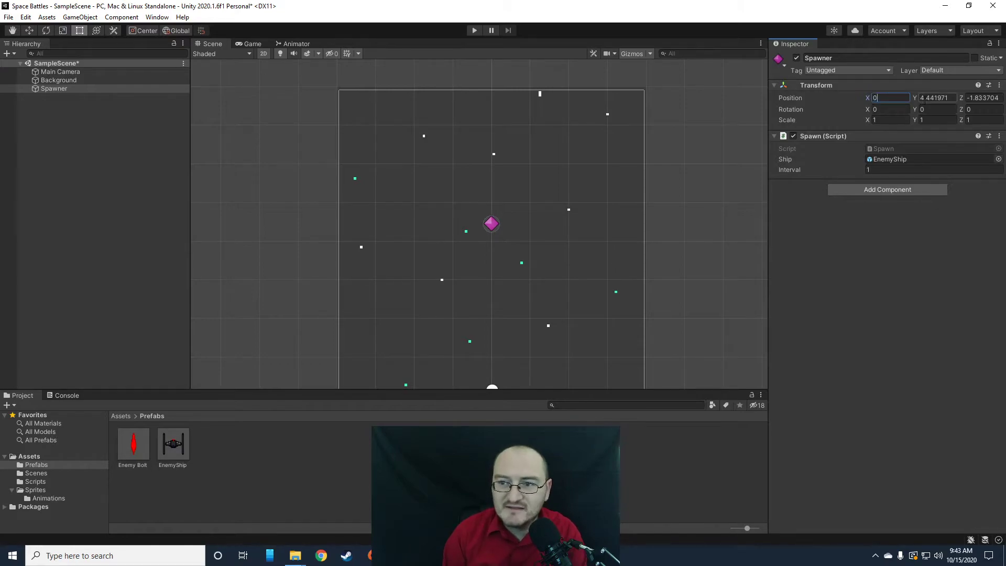
{"action": "left_click_drag", "start_coordinate": [918, 96], "coordinate": [973, 96]}
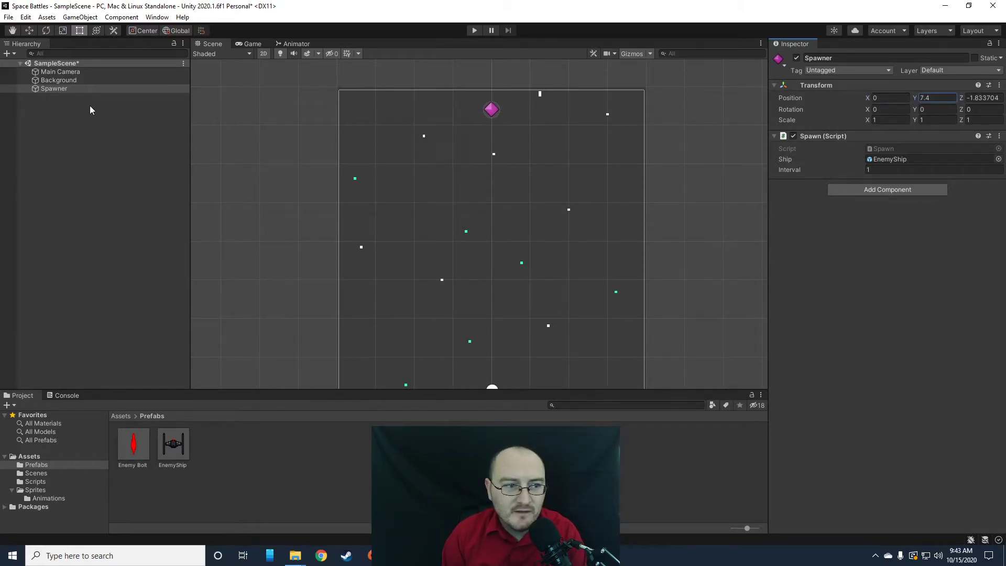
Duplicate the Spawner twice to have three spawners in the scene.
{"action": "right_click", "coordinate": [66, 91]}
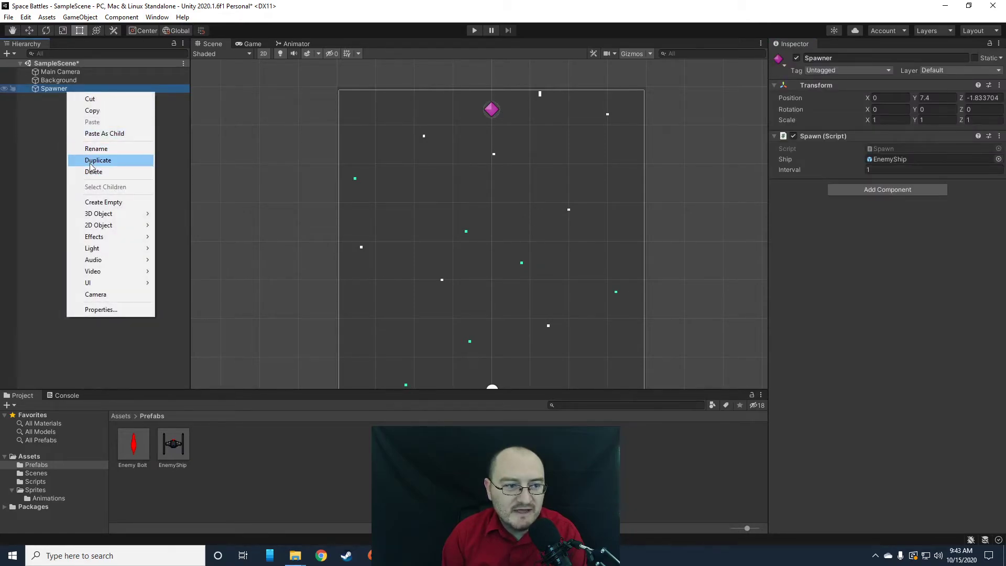
{"action": "left_click", "coordinate": [90, 163]}
{"action": "right_click", "coordinate": [56, 99]}
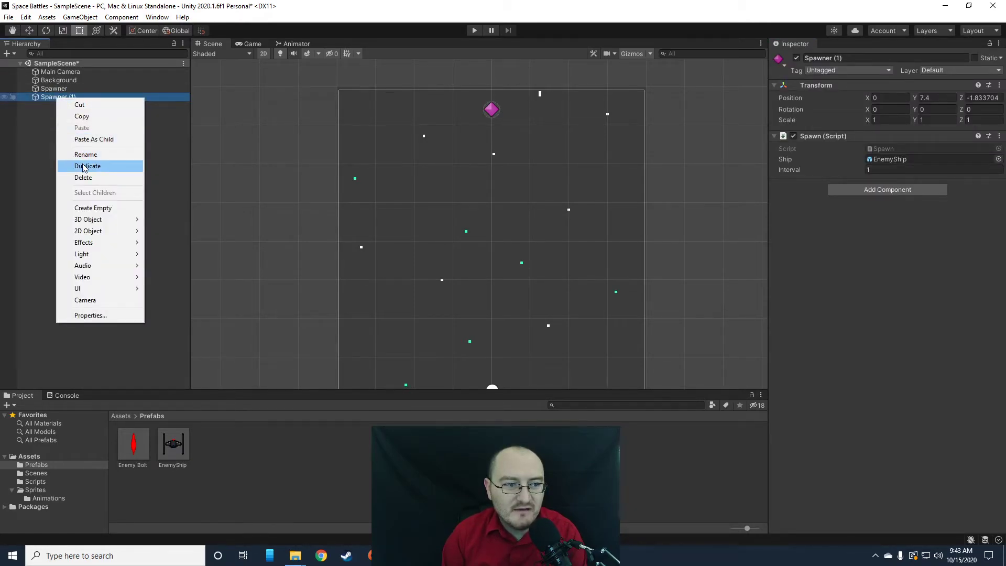
{"action": "left_click", "coordinate": [84, 167]}
Set the Y position of all three spawners to 7.
{"action": "left_click", "coordinate": [53, 99]}
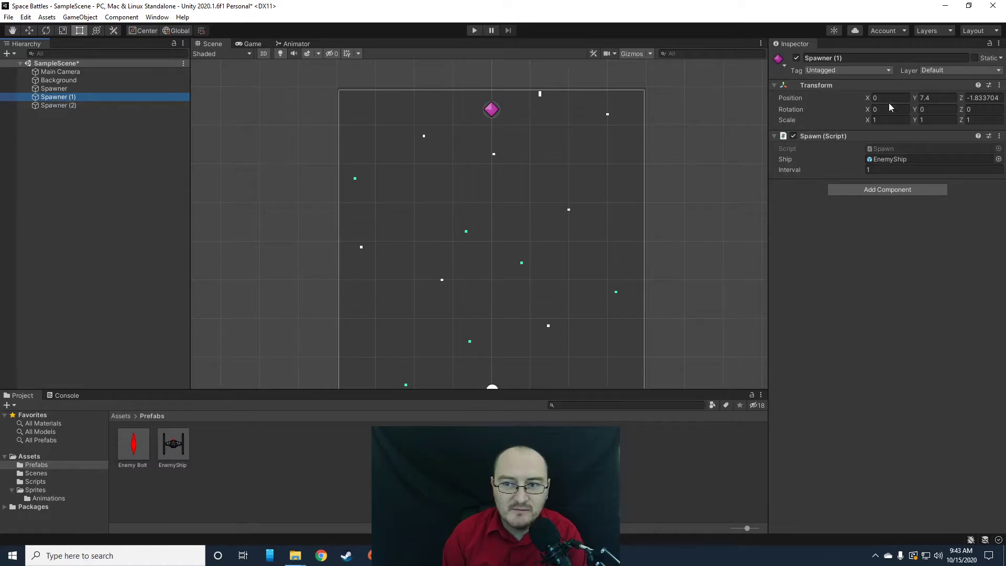
{"action": "mouse_move", "coordinate": [914, 99]}
{"action": "left_mouse_down"}
{"action": "mouse_move", "coordinate": [882, 98]}
{"action": "mouse_move", "coordinate": [919, 98]}
{"action": "left_mouse_up"}
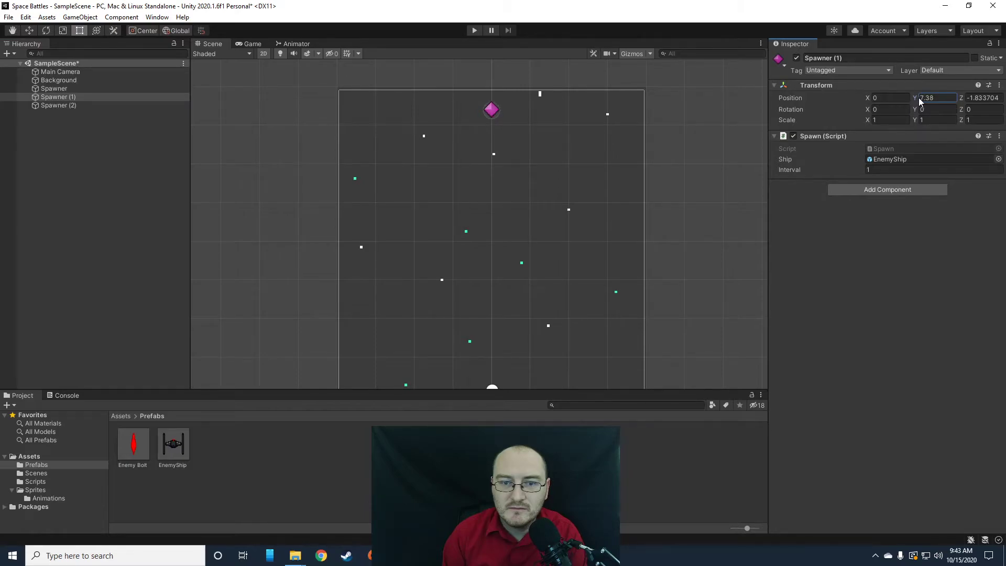
{"action": "double_click", "coordinate": [929, 96]}
{"action": "type", "text": "7"}
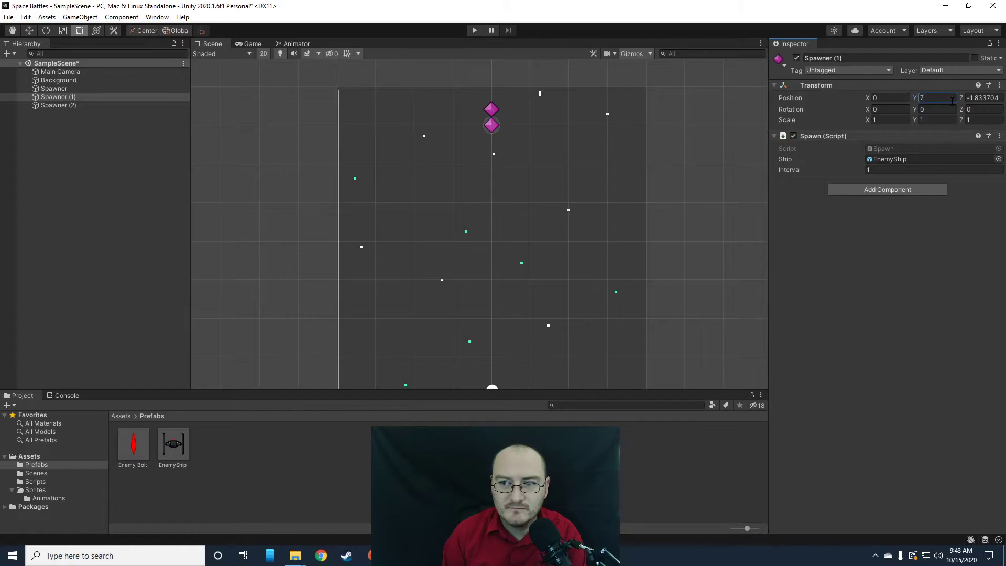
{"action": "left_click", "coordinate": [491, 110]}
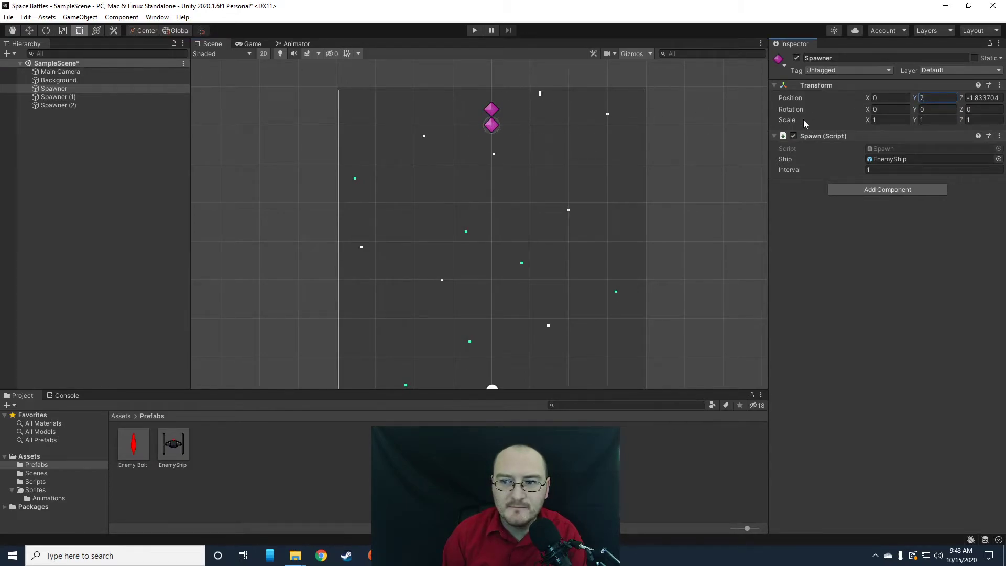
{"action": "left_click", "coordinate": [715, 144]}
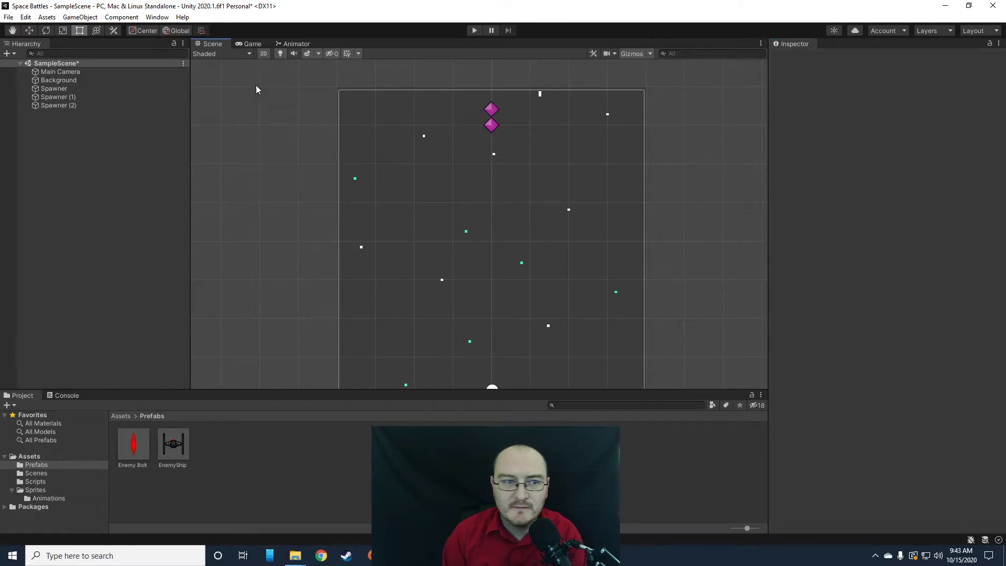
{"action": "left_click", "coordinate": [58, 105]}
{"action": "key", "text": "BackSpace"}
{"action": "key", "text": "BackSpace"}
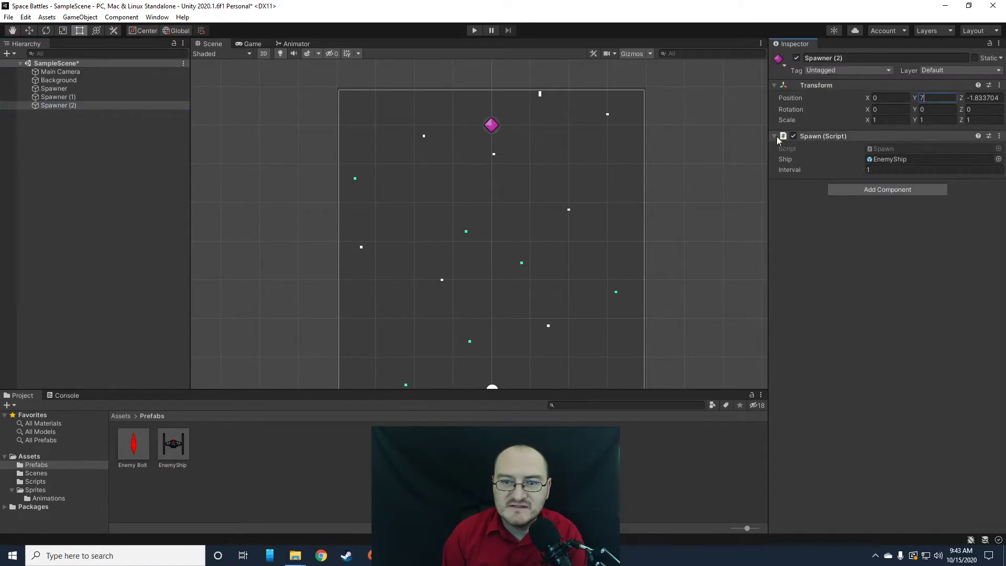
Set the X position of Spawner (1) to -2 and of Spawner (2) to 2.
{"action": "left_click", "coordinate": [54, 98]}
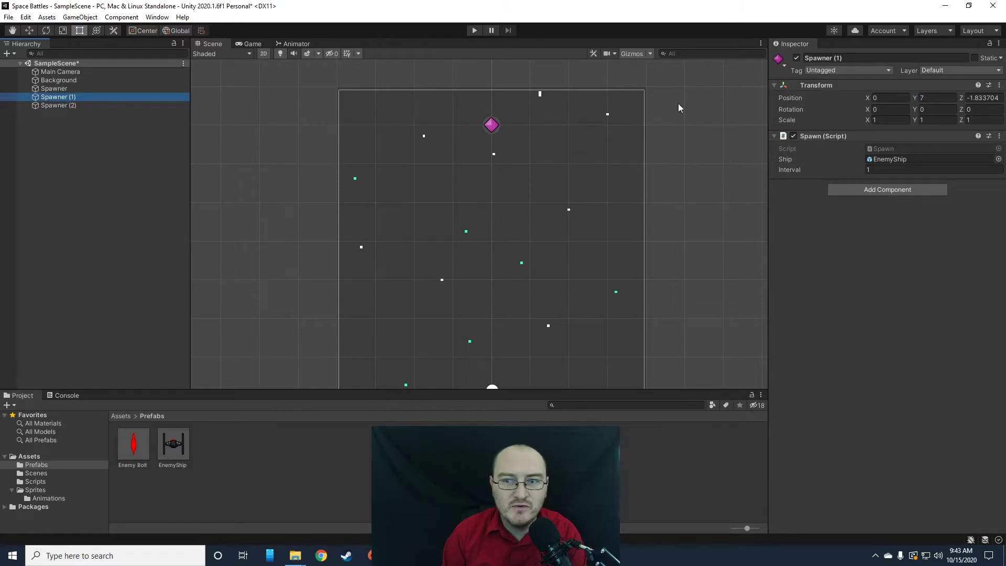
{"action": "mouse_move", "coordinate": [865, 96]}
{"action": "left_mouse_down"}
{"action": "mouse_move", "coordinate": [838, 95]}
{"action": "mouse_move", "coordinate": [850, 93]}
{"action": "left_mouse_up"}
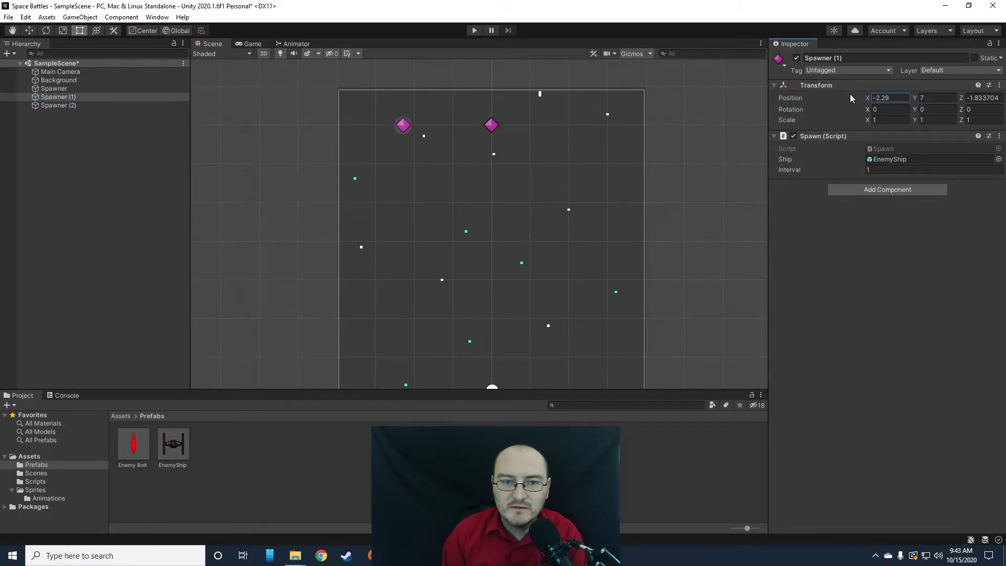
{"action": "double_click", "coordinate": [900, 93]}
{"action": "type", "text": "-2"}
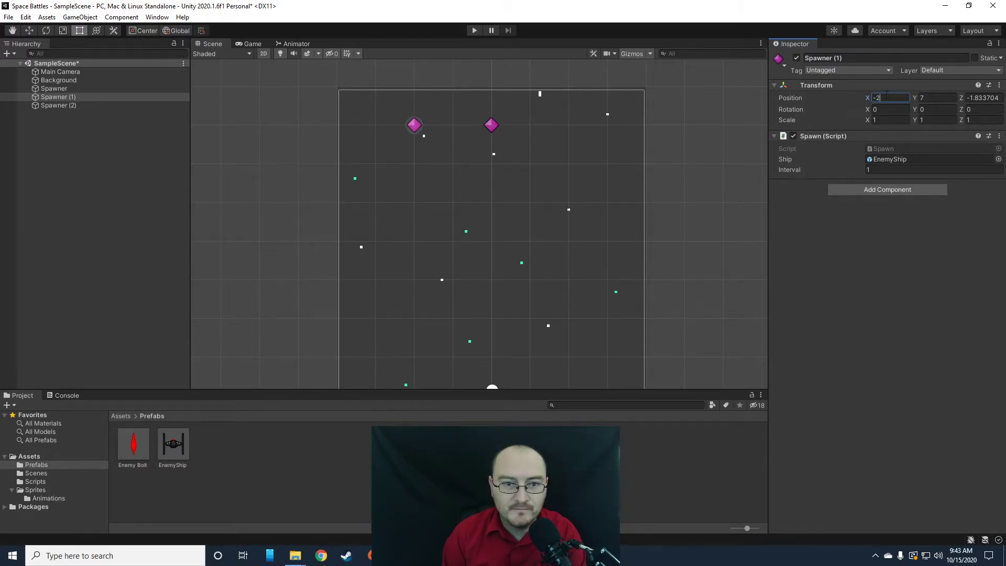
{"action": "left_click", "coordinate": [58, 105]}
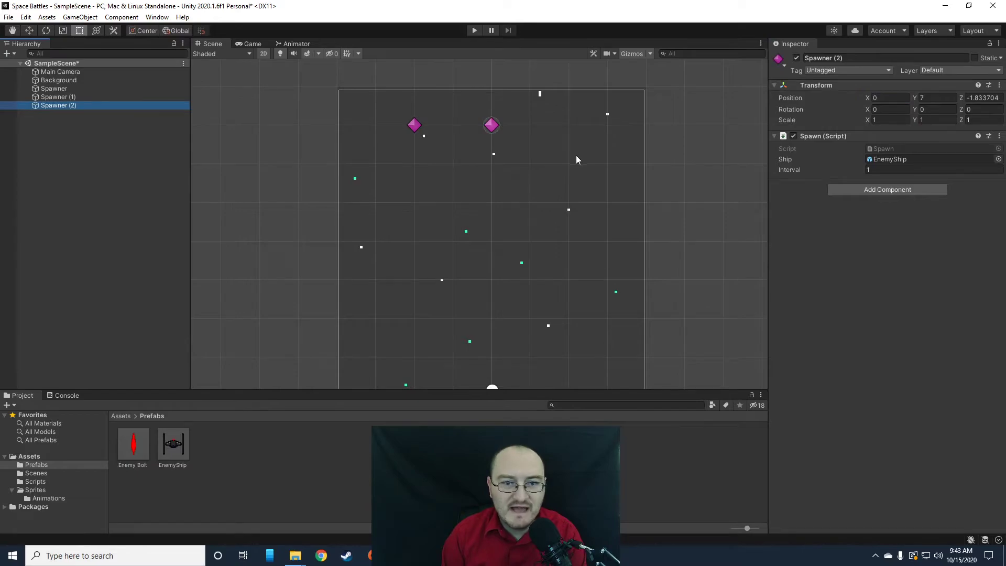
{"action": "left_click", "coordinate": [885, 98]}
{"action": "type", "text": "2"}
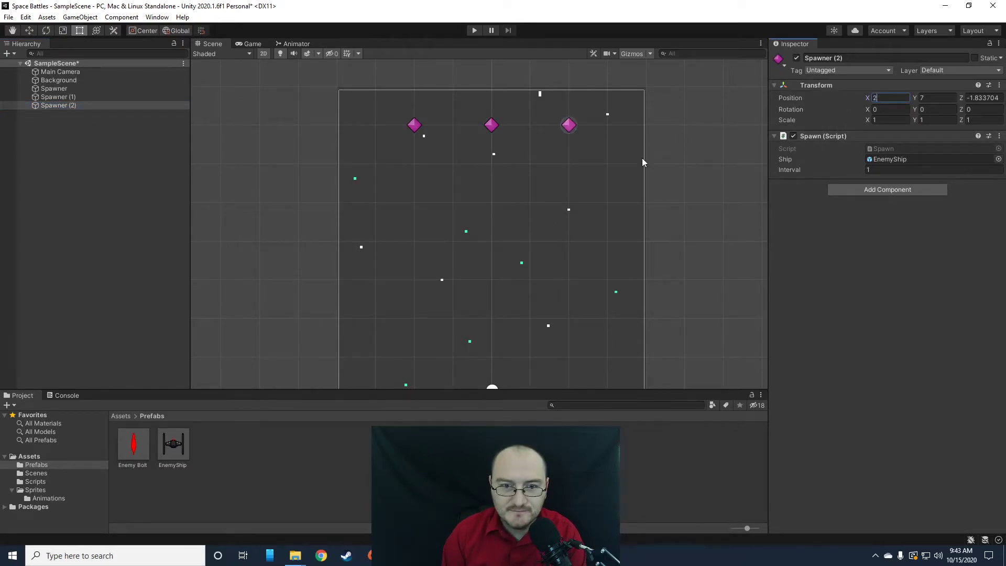
Test-run the game to check the three spawners, and stop it again.
{"action": "left_click", "coordinate": [256, 105]}
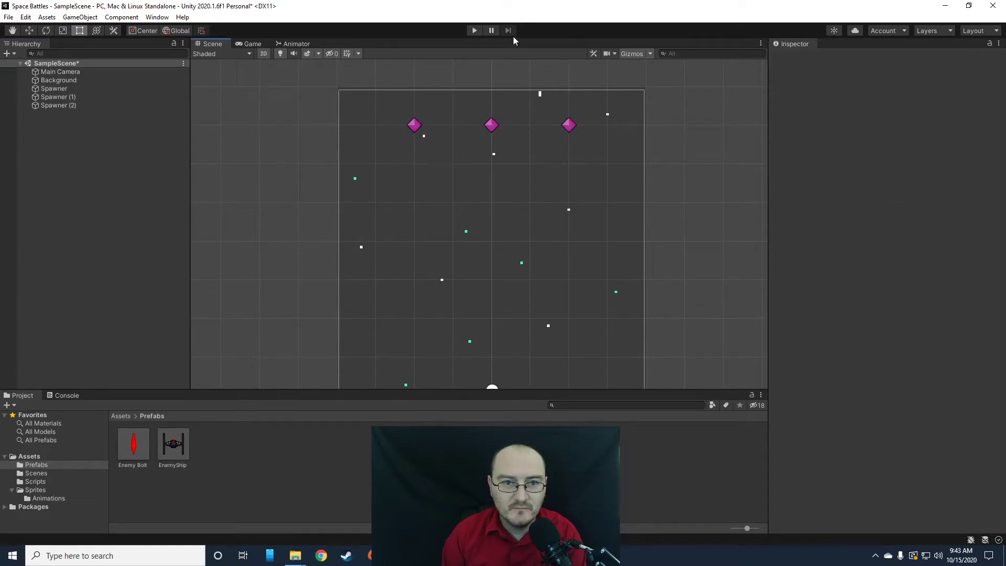
{"action": "left_click", "coordinate": [476, 31]}
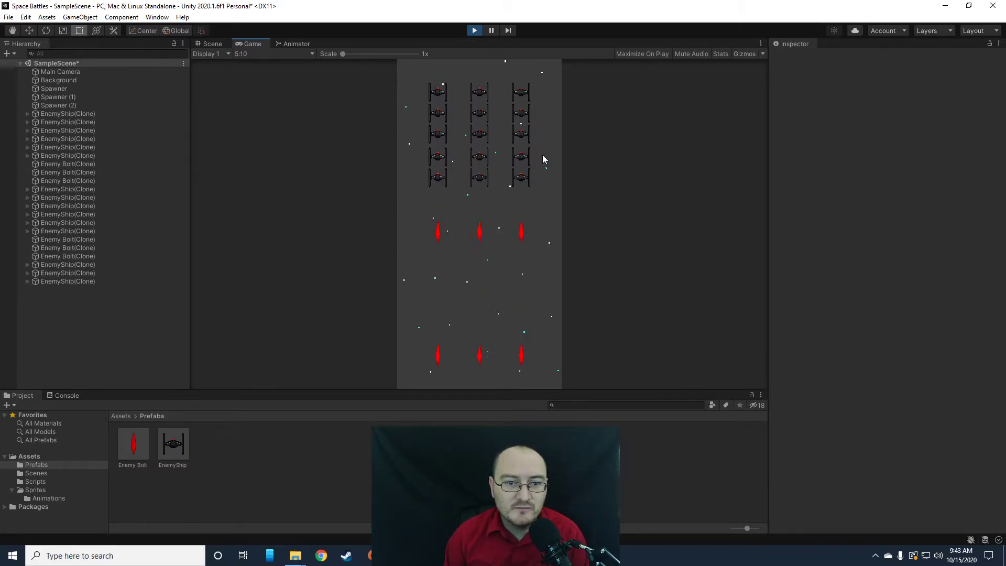
{"action": "left_click", "coordinate": [474, 31]}
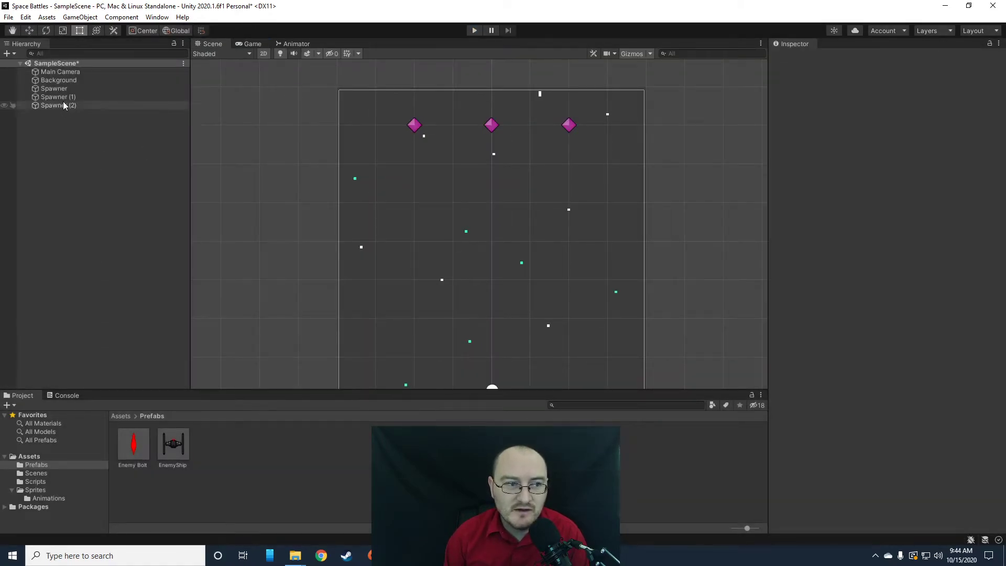
Set the Spawn script's interval to 5 on the spawners and test-run the game.
{"action": "left_click", "coordinate": [55, 89]}
{"action": "left_click", "coordinate": [870, 169]}
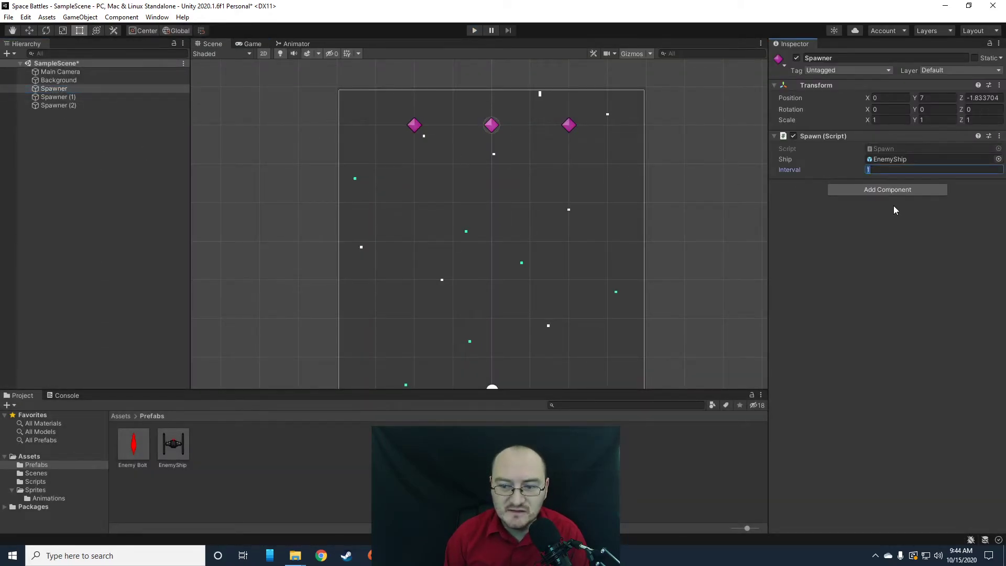
{"action": "left_click", "coordinate": [55, 97]}
{"action": "left_click", "coordinate": [891, 170]}
{"action": "type", "text": "5"}
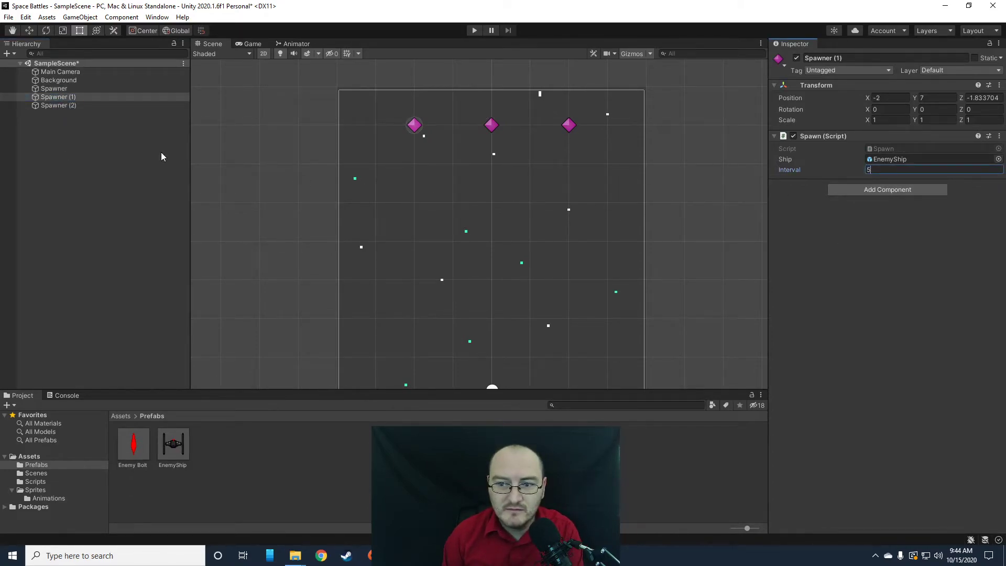
{"action": "left_click", "coordinate": [58, 105]}
{"action": "left_click", "coordinate": [890, 169]}
{"action": "type", "text": "5"}
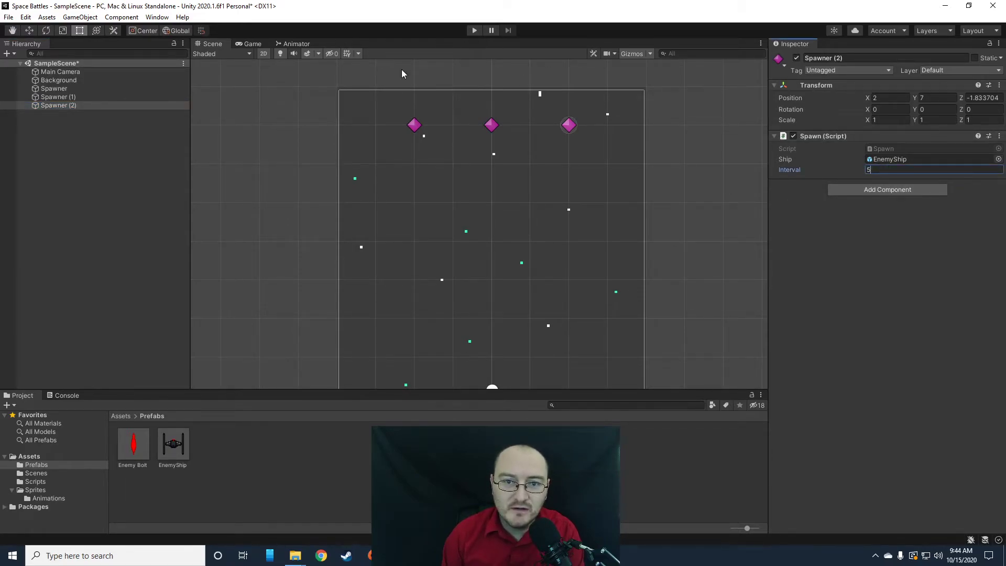
{"action": "left_click", "coordinate": [52, 96]}
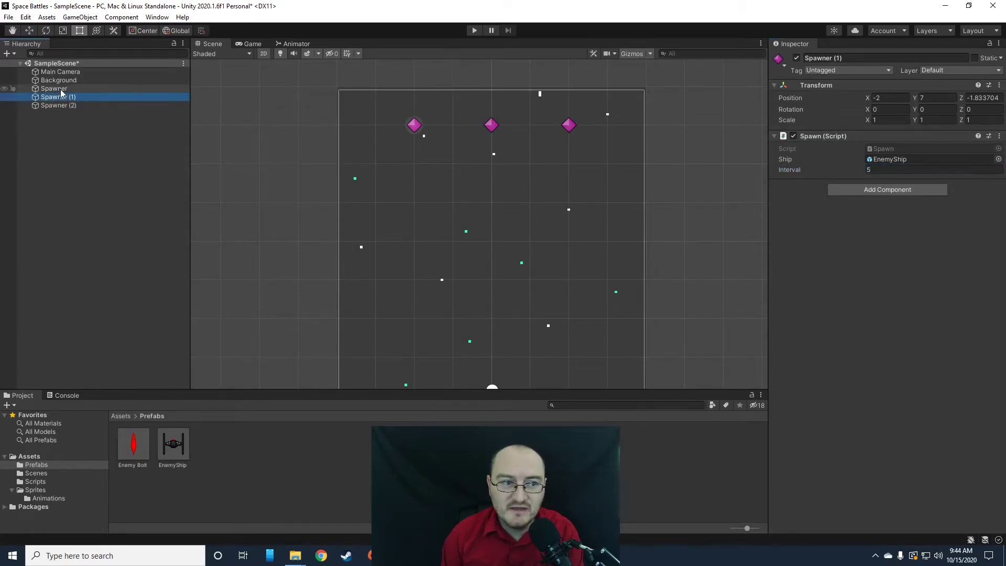
{"action": "left_click", "coordinate": [475, 31]}
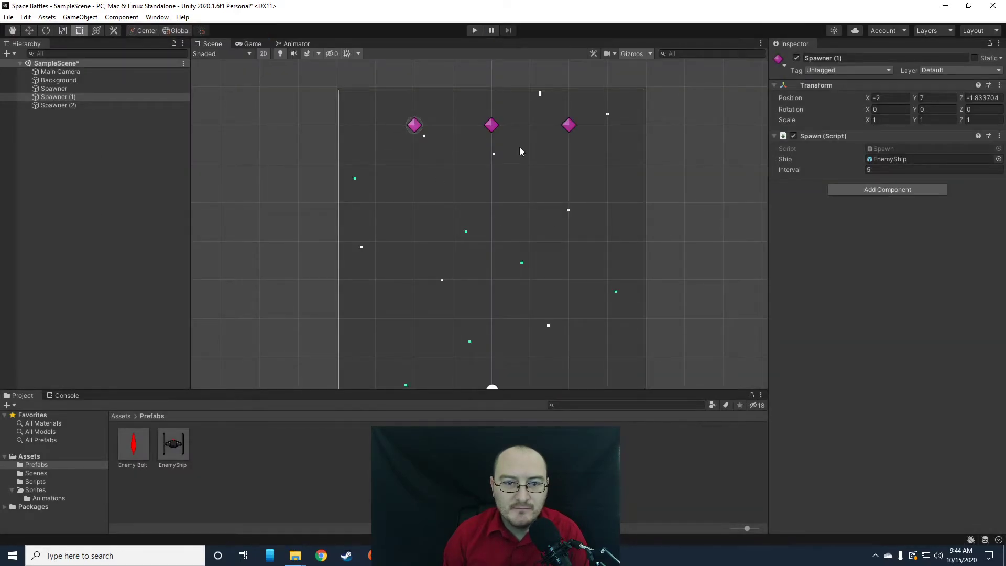
Examine the whole play area in the scene, from the three spawners down to its lower edge.
{"action": "scroll", "coordinate": [675, 241], "scroll_direction": "down", "scroll_amount": 2}
{"action": "middle_click_drag", "start_coordinate": [675, 241], "coordinate": [652, 191]}
{"action": "scroll", "coordinate": [653, 191], "scroll_direction": "down", "scroll_amount": 3}
{"action": "scroll", "coordinate": [652, 191], "scroll_direction": "down", "scroll_amount": 2}
{"action": "middle_click_drag", "start_coordinate": [687, 256], "coordinate": [640, 250]}
{"action": "scroll", "coordinate": [640, 250], "scroll_direction": "up", "scroll_amount": 1}
{"action": "scroll", "coordinate": [627, 234], "scroll_direction": "up", "scroll_amount": 1}
{"action": "middle_click_drag", "start_coordinate": [628, 202], "coordinate": [630, 225]}
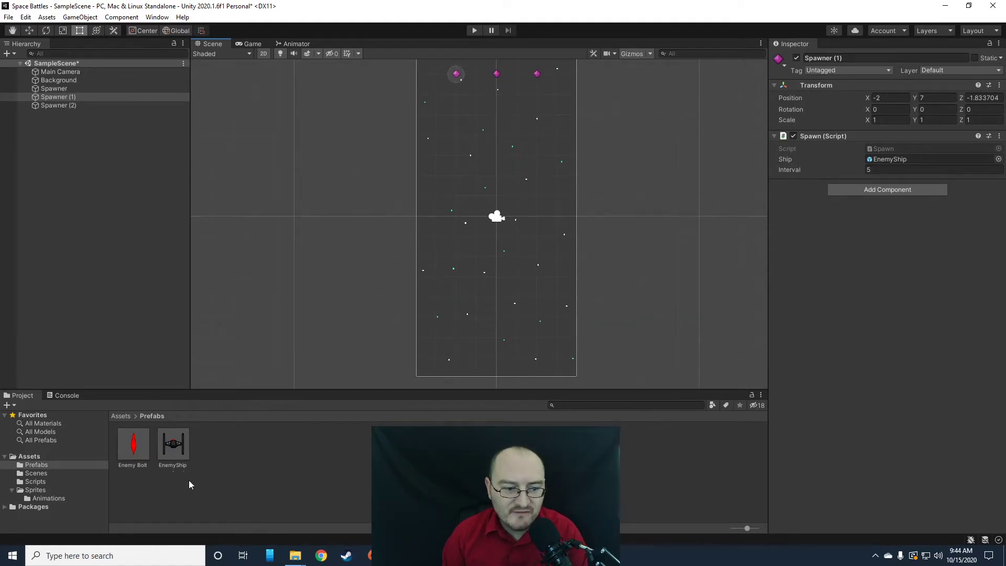
Open the EnemyShip prefab for editing and create a new tag named Ship.
{"action": "left_click", "coordinate": [176, 445]}
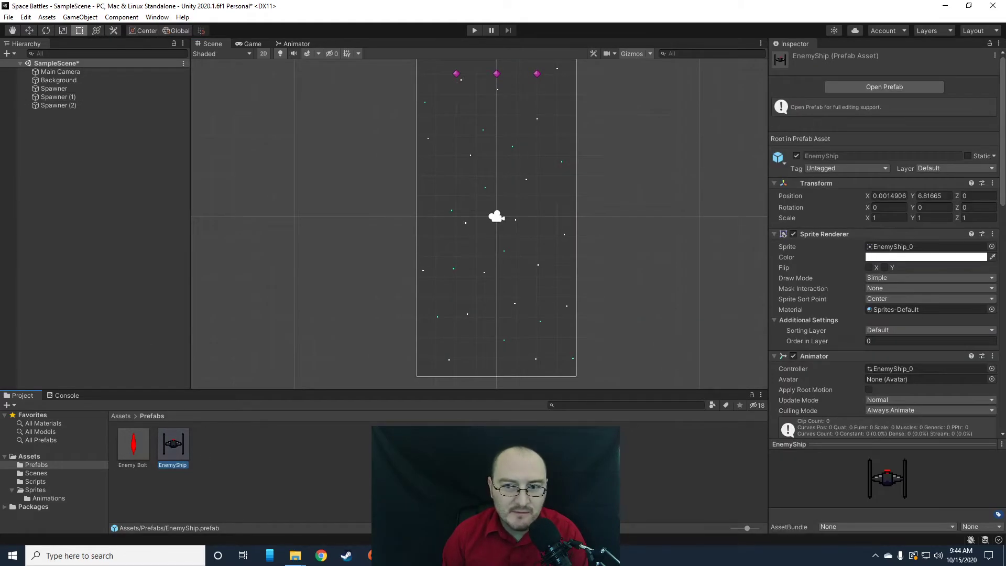
{"action": "left_click", "coordinate": [886, 87]}
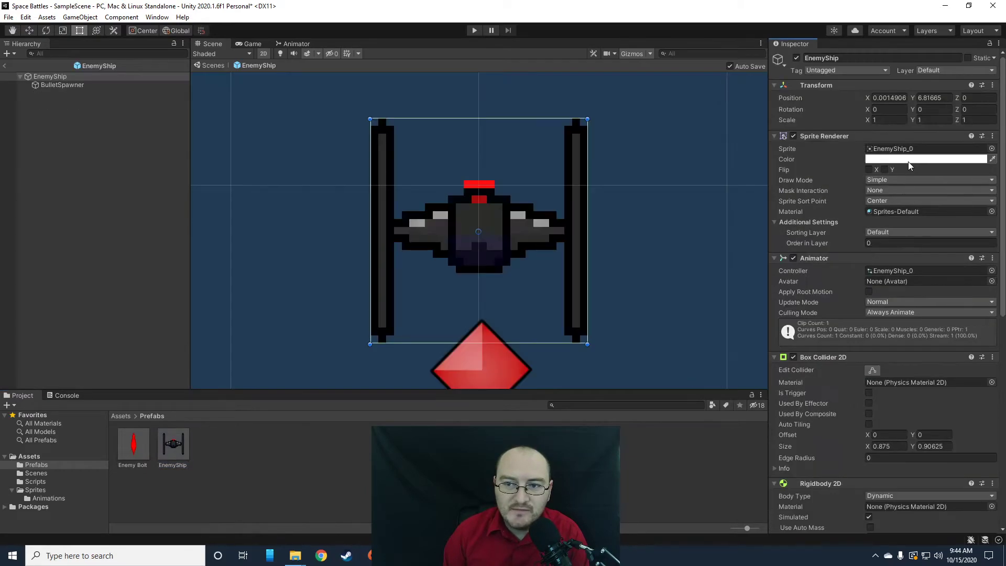
{"action": "left_click", "coordinate": [816, 70]}
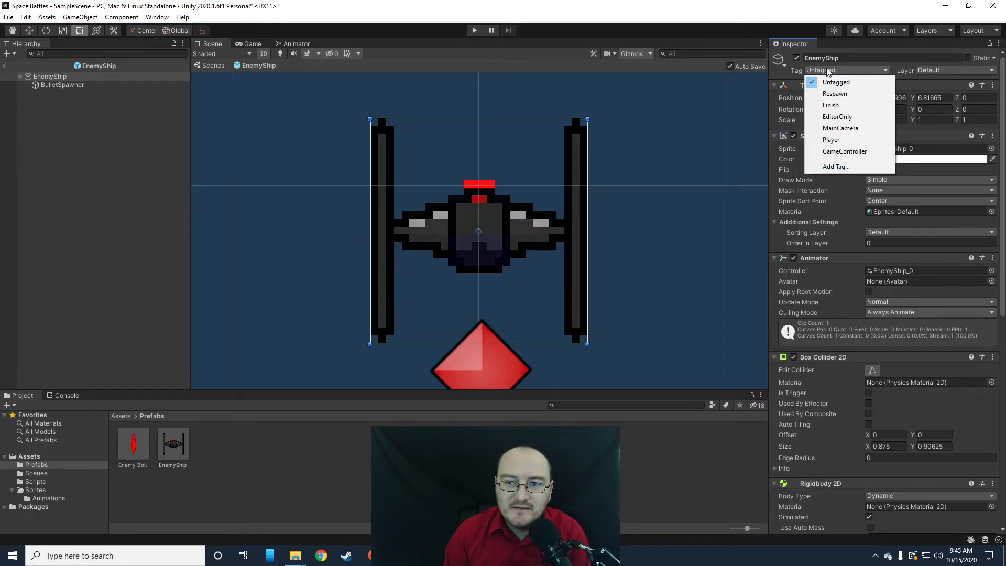
{"action": "left_click", "coordinate": [839, 167]}
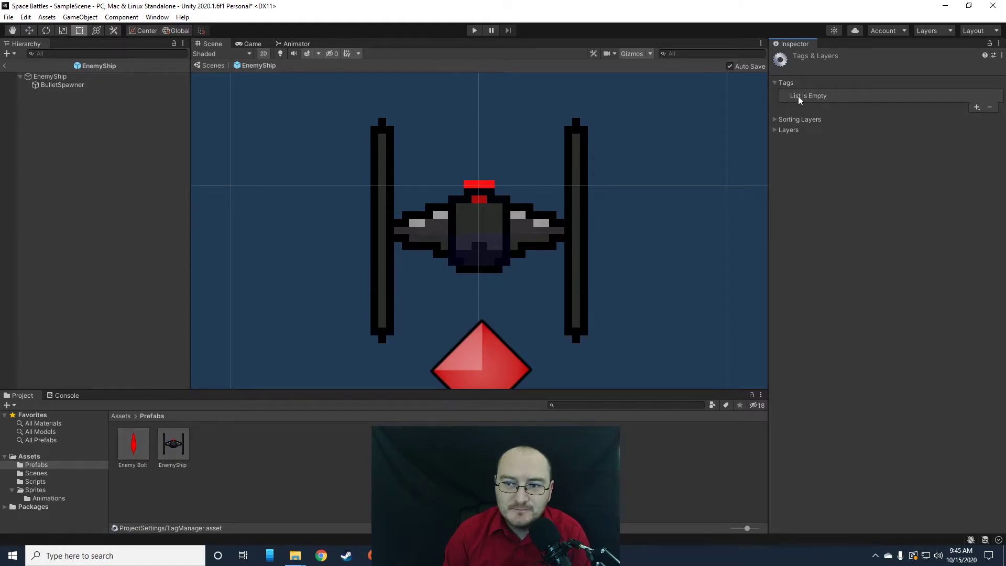
{"action": "left_click", "coordinate": [977, 107]}
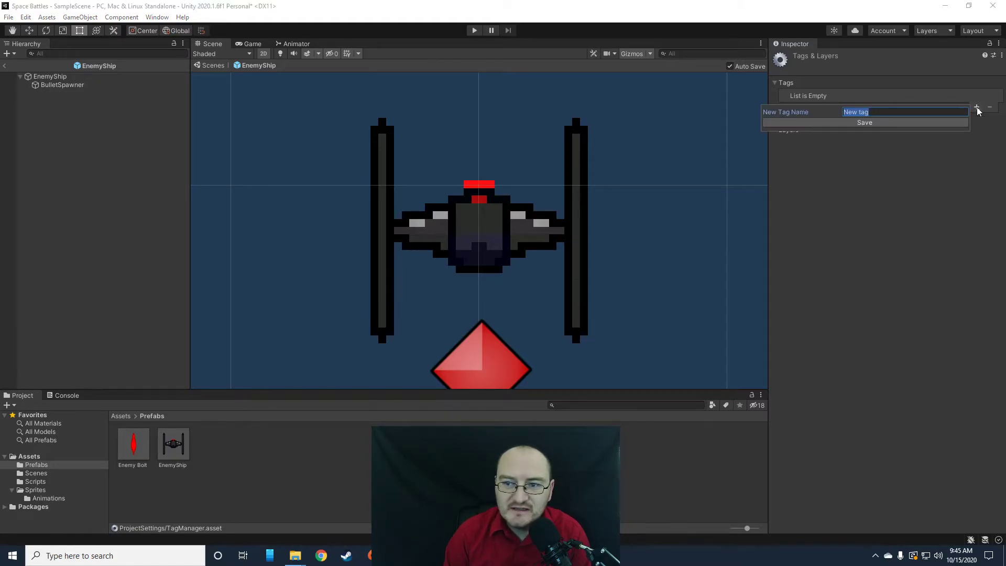
{"action": "type", "text": "Ship"}
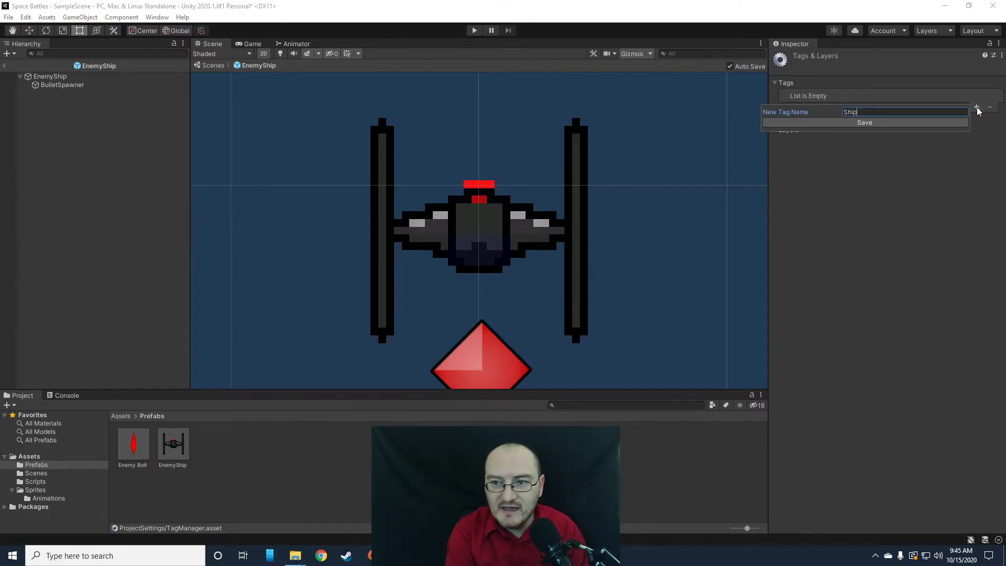
{"action": "left_click", "coordinate": [866, 124]}
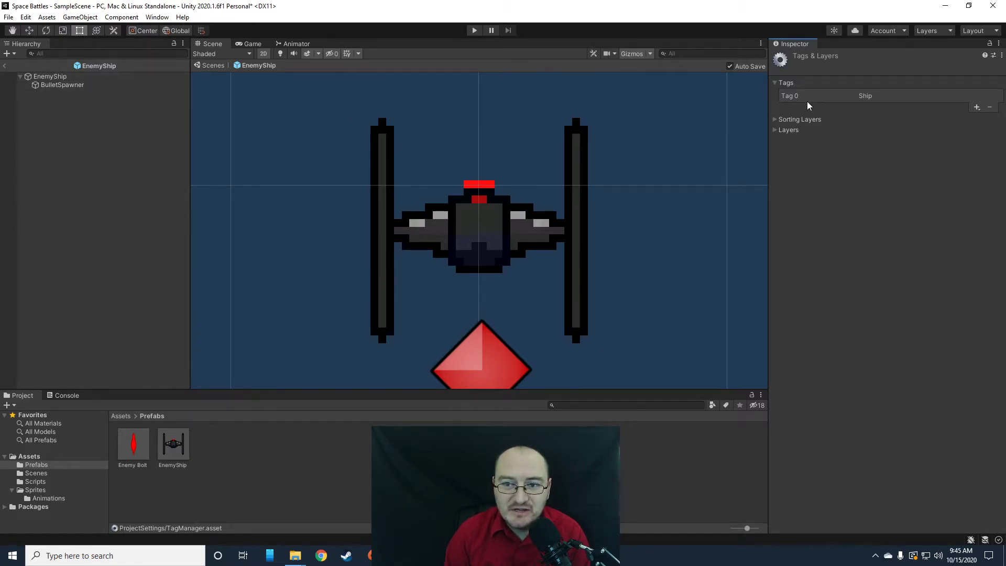
Assign the Ship tag to the EnemyShip prefab's root object, and test-run the game from the main scene.
{"action": "left_click", "coordinate": [58, 79]}
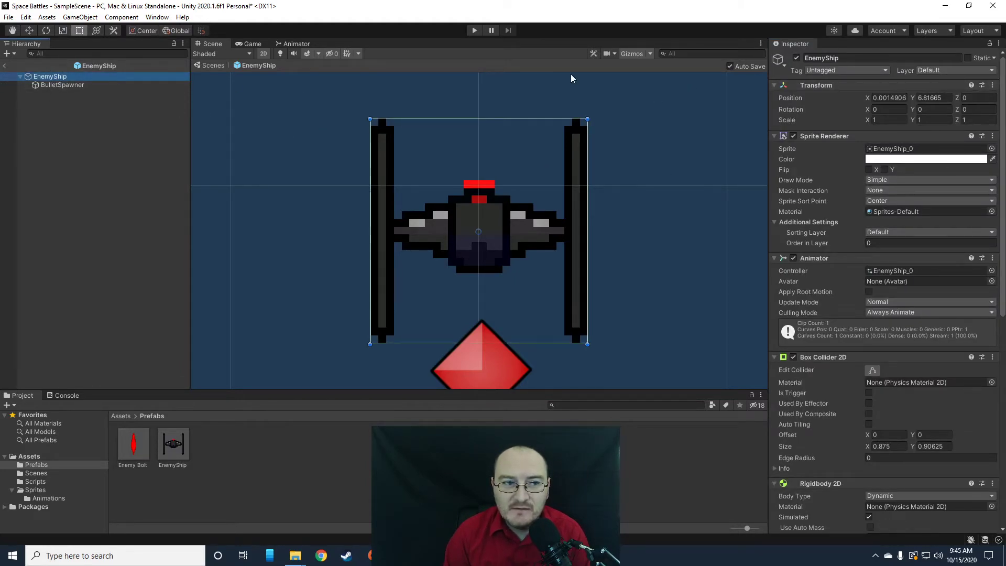
{"action": "left_click", "coordinate": [829, 71]}
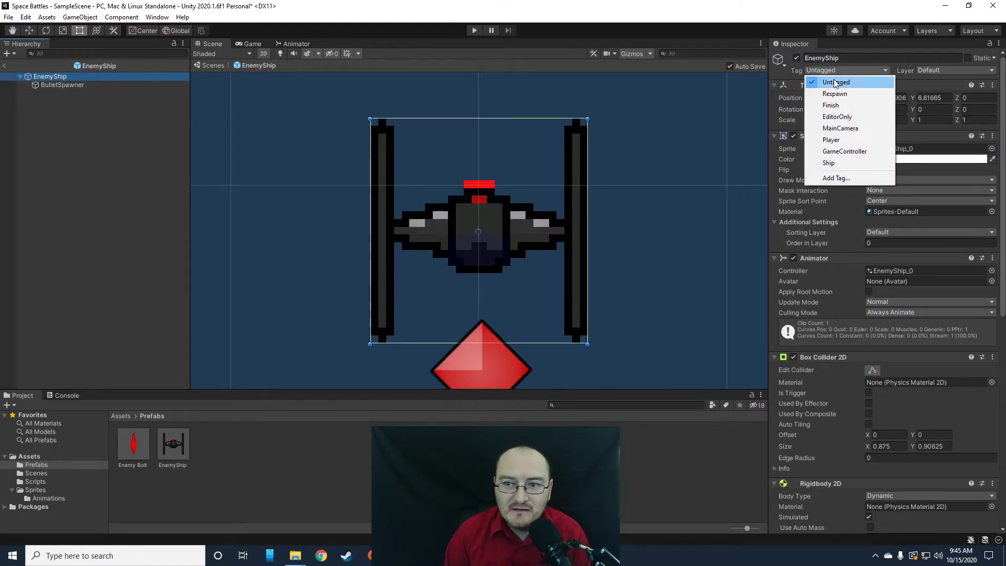
{"action": "left_click", "coordinate": [829, 163]}
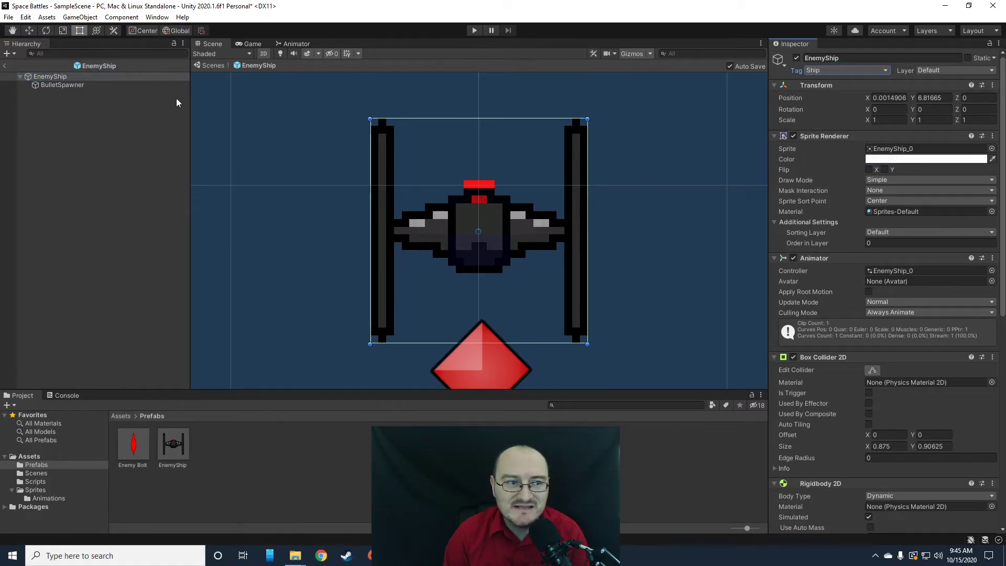
{"action": "left_click", "coordinate": [8, 66]}
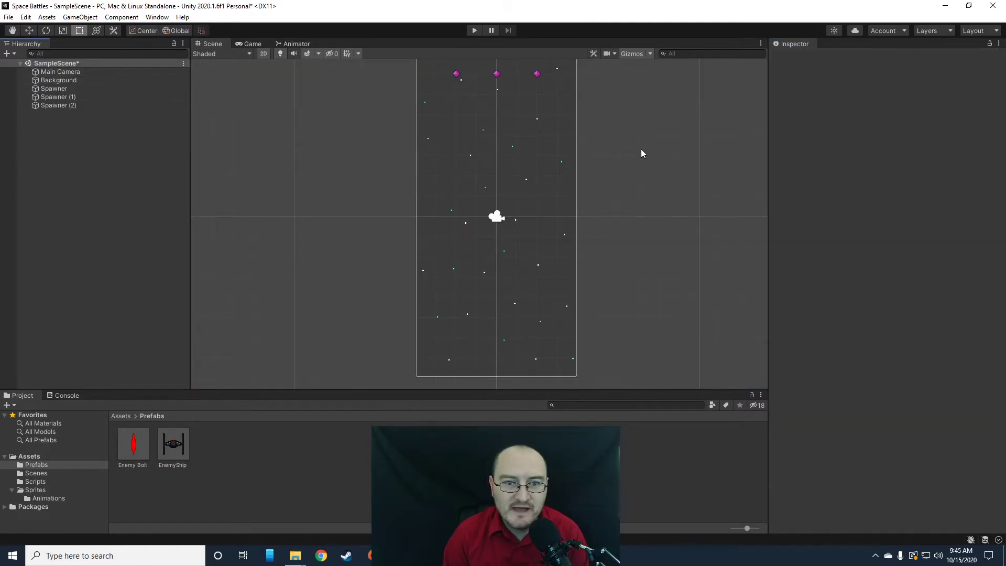
{"action": "left_click", "coordinate": [474, 30]}
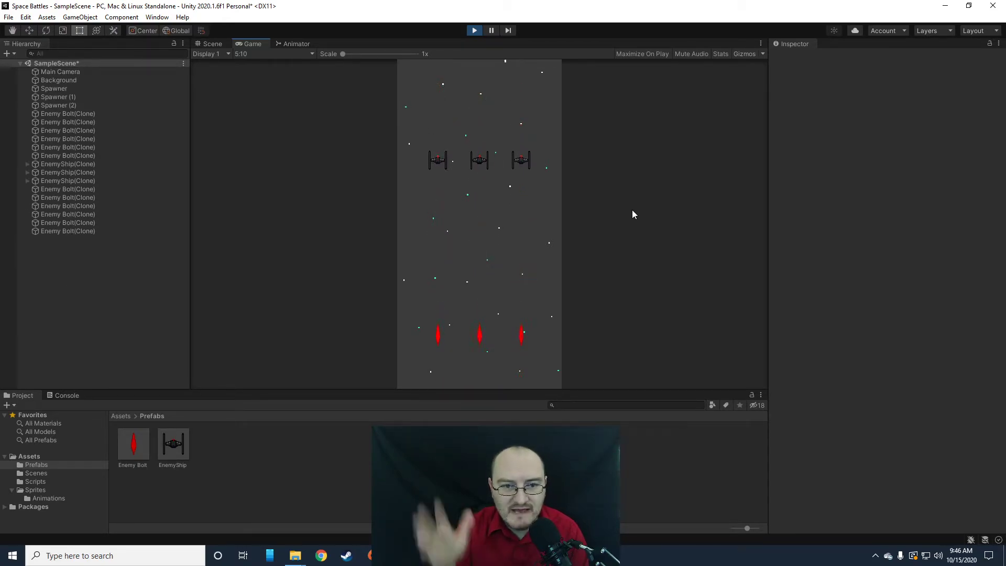
{"action": "key", "text": "ctrl+p"}
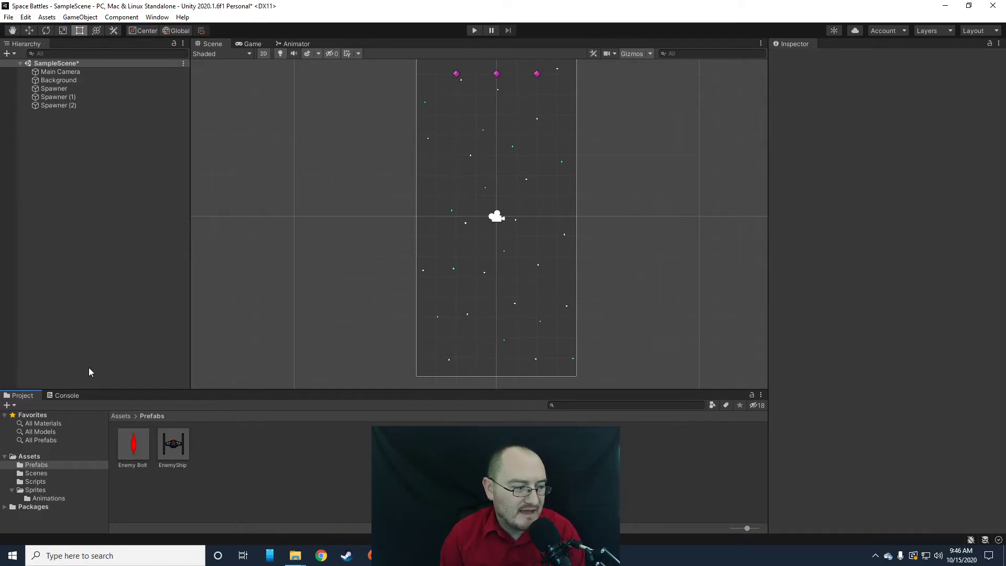
Look over the PlayerShip sprite's import settings, the Move script's code and the contents of the Animations folder.
{"action": "left_click", "coordinate": [35, 490]}
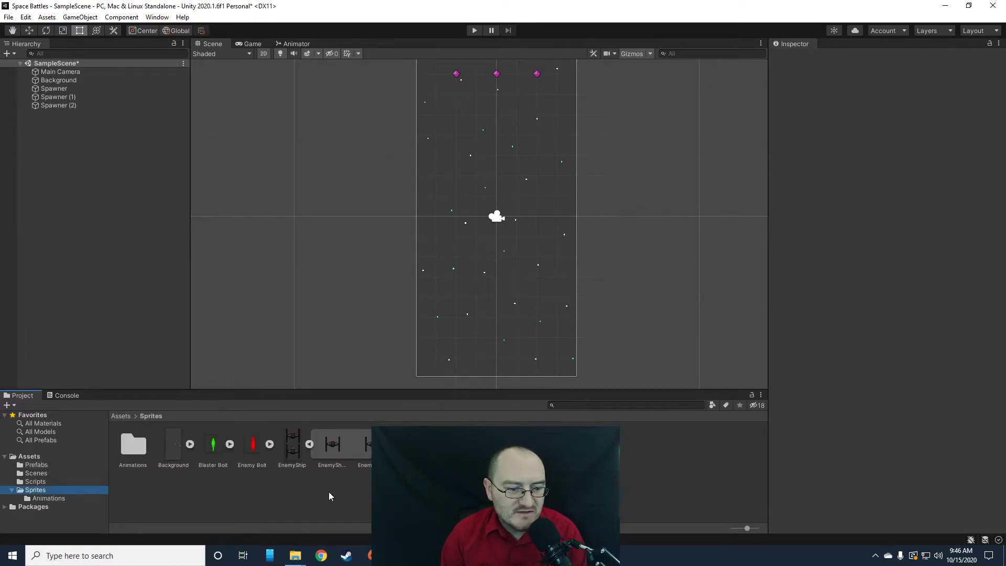
{"action": "left_click", "coordinate": [491, 445]}
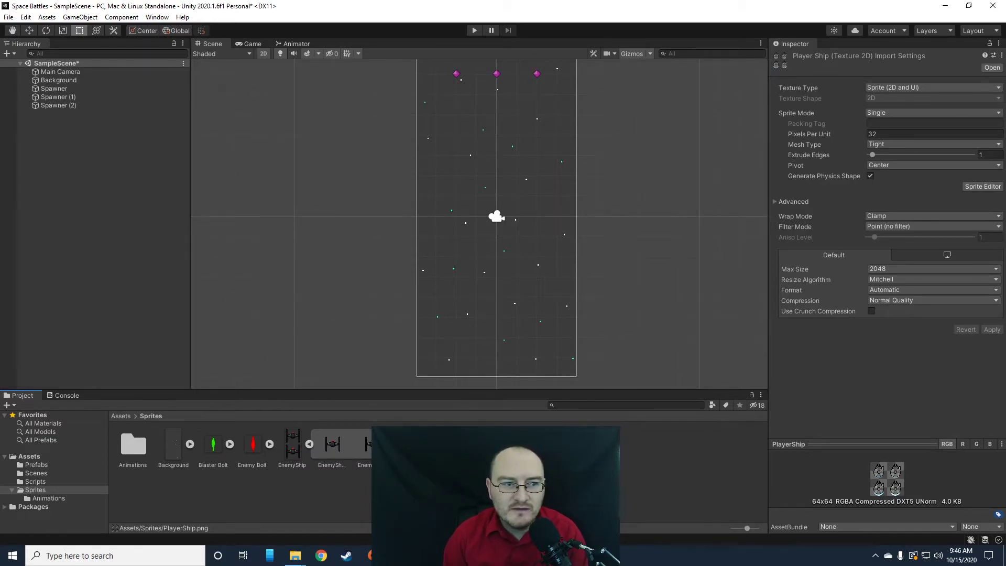
{"action": "left_click", "coordinate": [37, 482]}
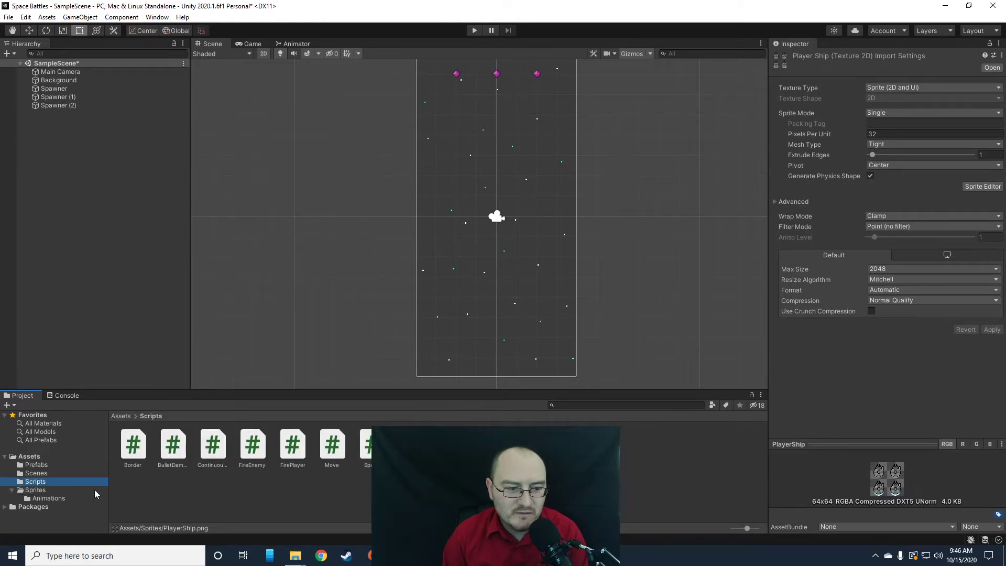
{"action": "left_click", "coordinate": [333, 445]}
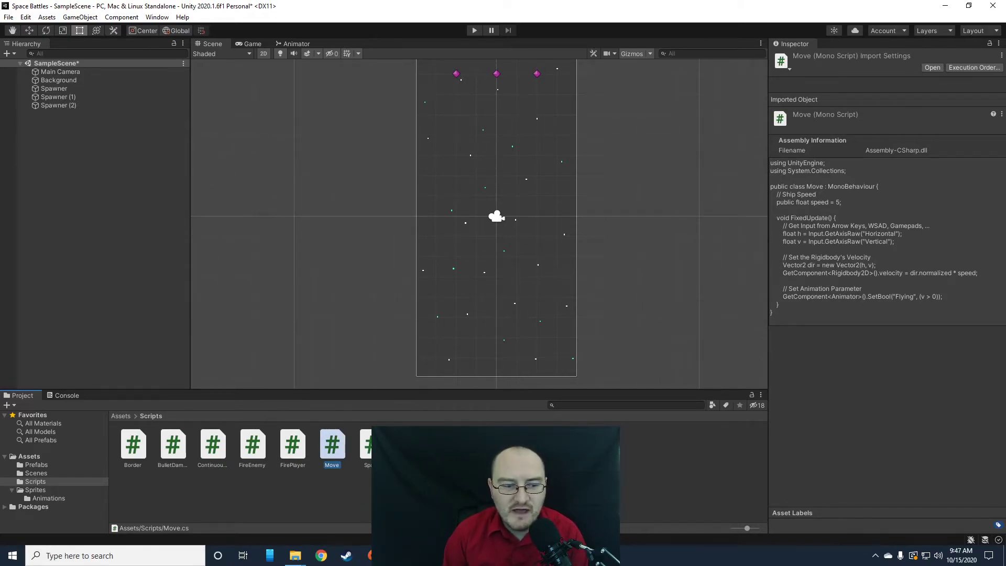
{"action": "left_click", "coordinate": [48, 498]}
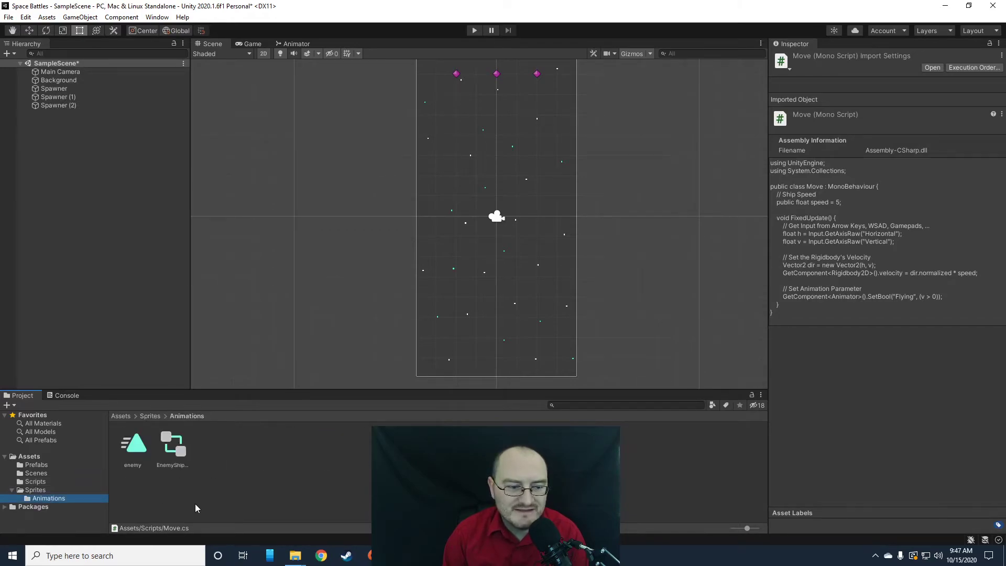
Set the PlayerShip texture's sprite mode to Multiple and apply the import settings.
{"action": "left_click", "coordinate": [35, 490]}
{"action": "left_click", "coordinate": [412, 445]}
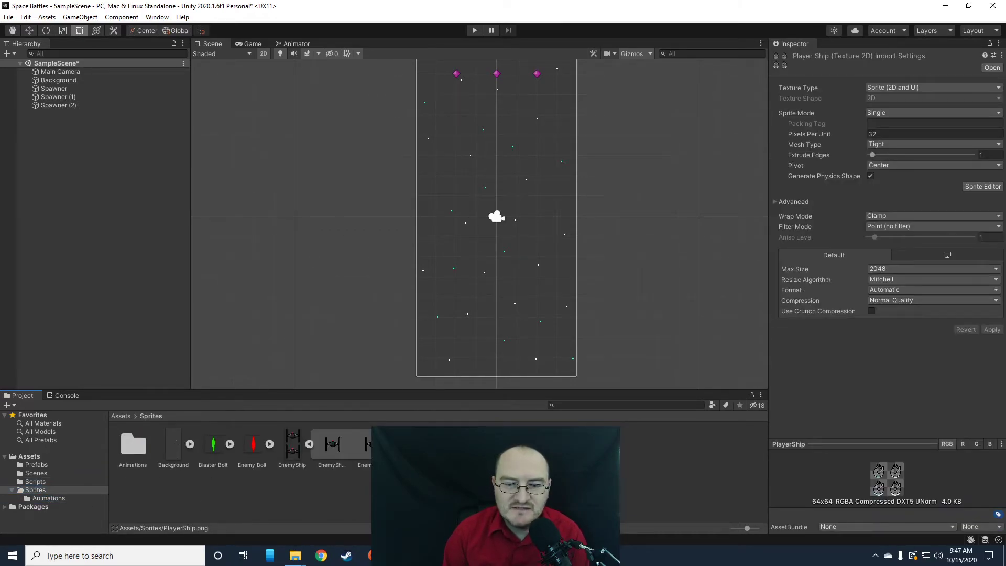
{"action": "left_click", "coordinate": [904, 113]}
{"action": "left_click", "coordinate": [893, 137]}
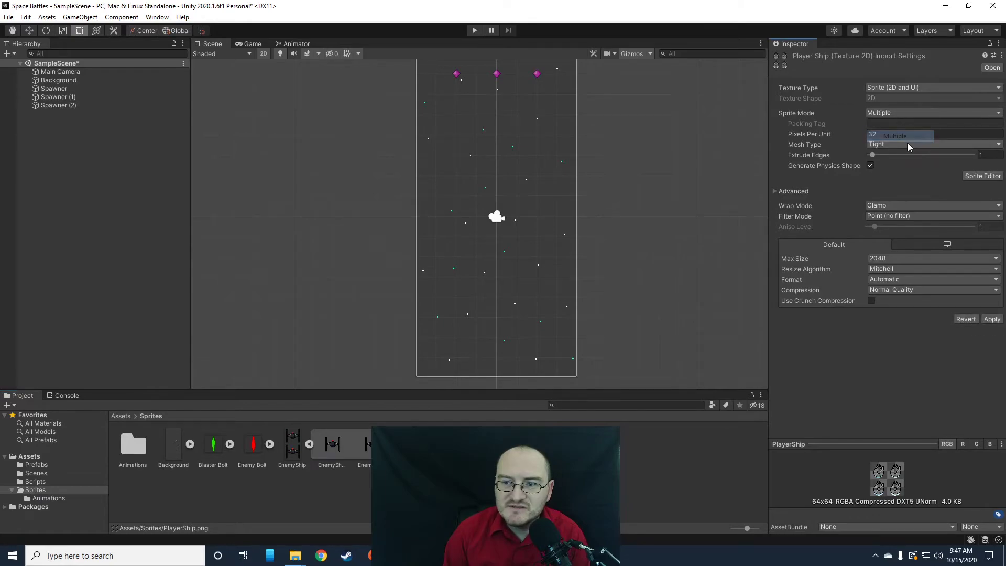
{"action": "left_click", "coordinate": [992, 319]}
Slice the PlayerShip sheet in the Sprite Editor with the Automatic type and Center pivot, and apply the slices.
{"action": "left_click", "coordinate": [983, 176]}
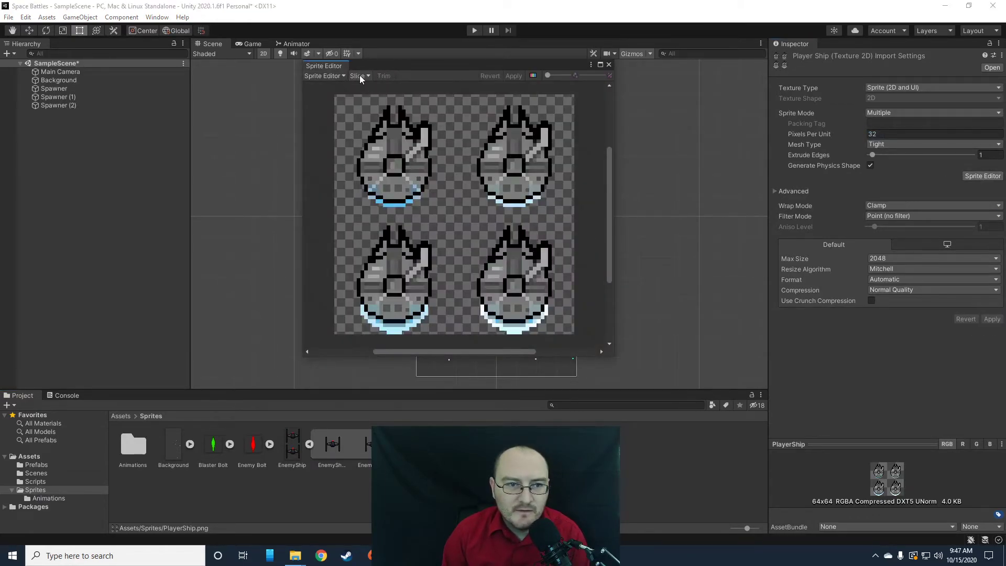
{"action": "left_click", "coordinate": [360, 74]}
{"action": "left_click", "coordinate": [453, 176]}
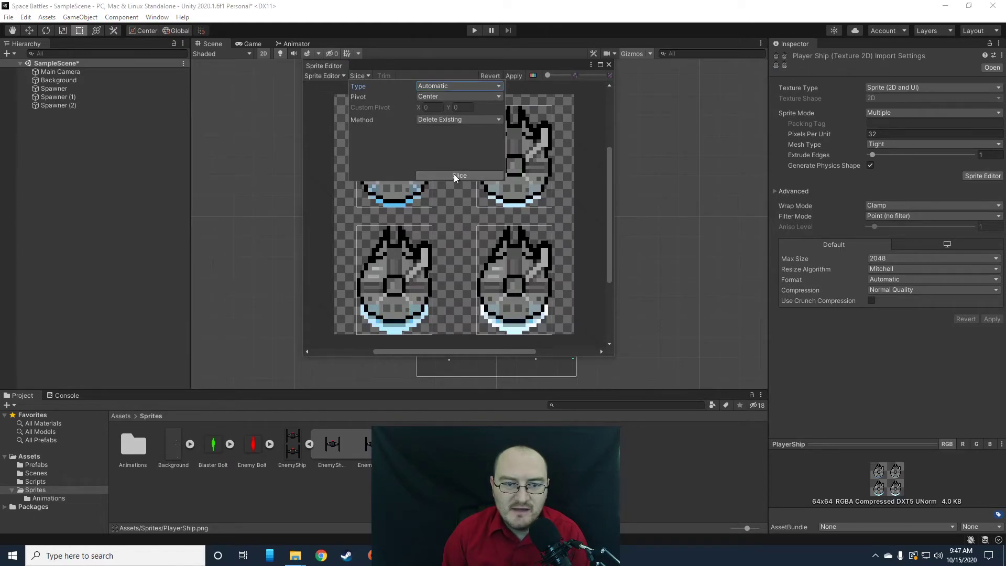
{"action": "left_click", "coordinate": [411, 67]}
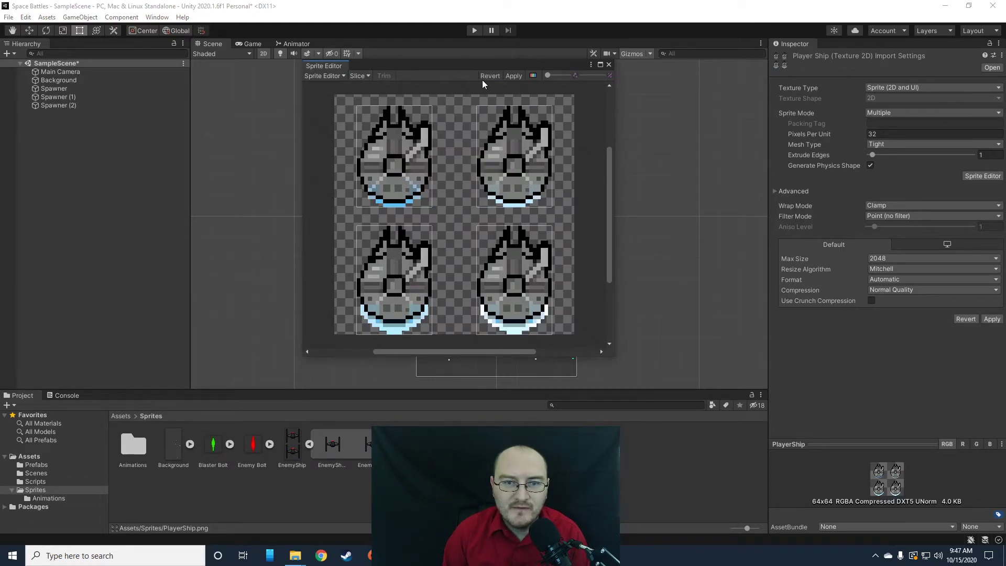
{"action": "left_click", "coordinate": [514, 76]}
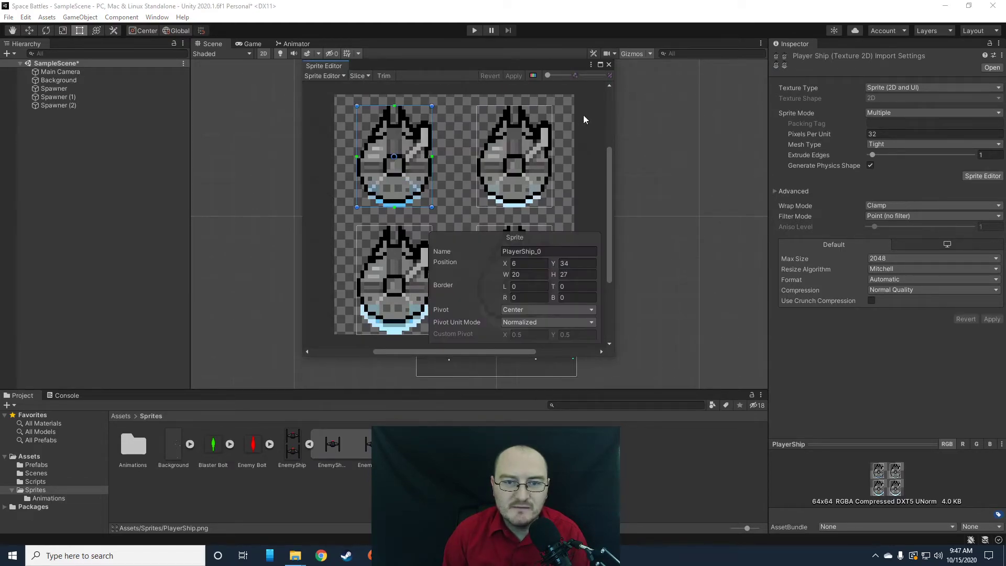
{"action": "left_click", "coordinate": [609, 63]}
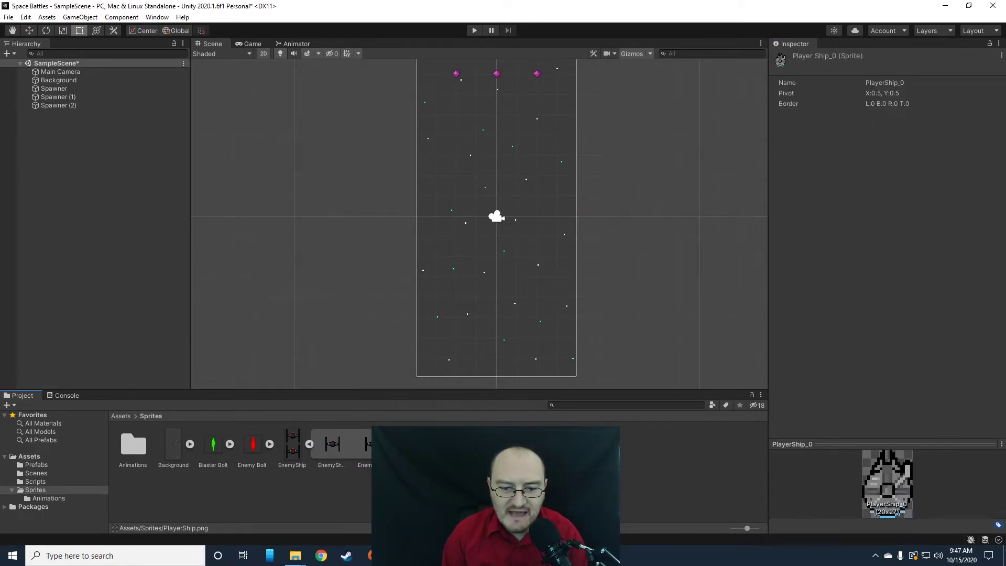
Place PlayerShip_0 and PlayerShip_1 near the lower centre of the play area as an animation saved as idle in the Animations folder.
{"action": "key", "text": "shift+Right"}
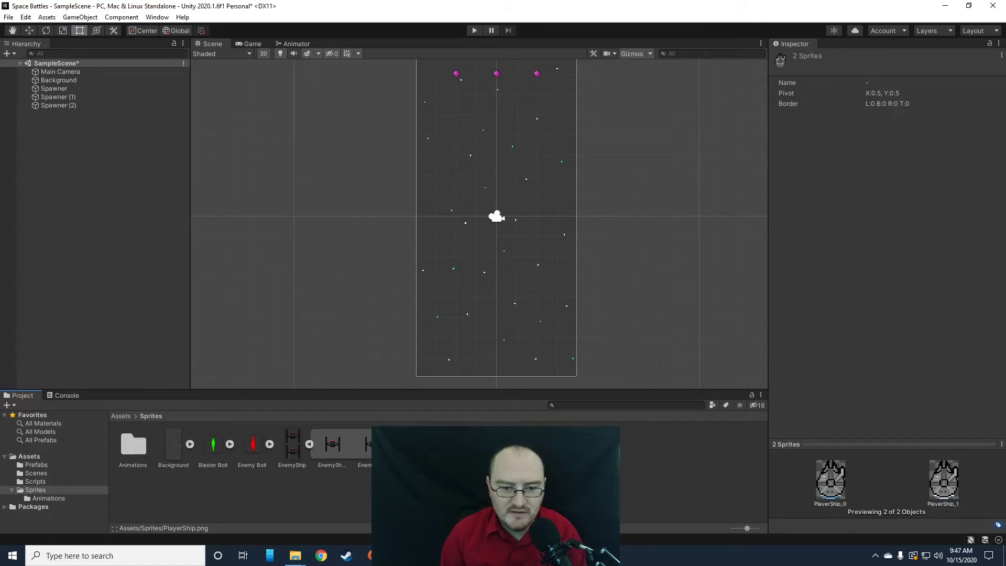
{"action": "left_click_drag", "start_coordinate": [474, 435], "coordinate": [498, 353]}
{"action": "double_click", "coordinate": [328, 180]}
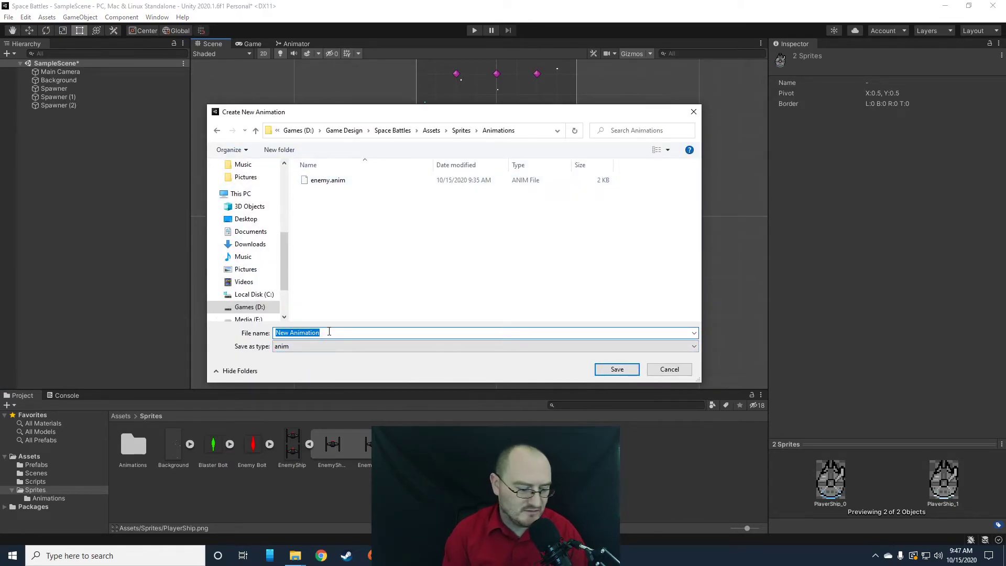
{"action": "type", "text": "idle"}
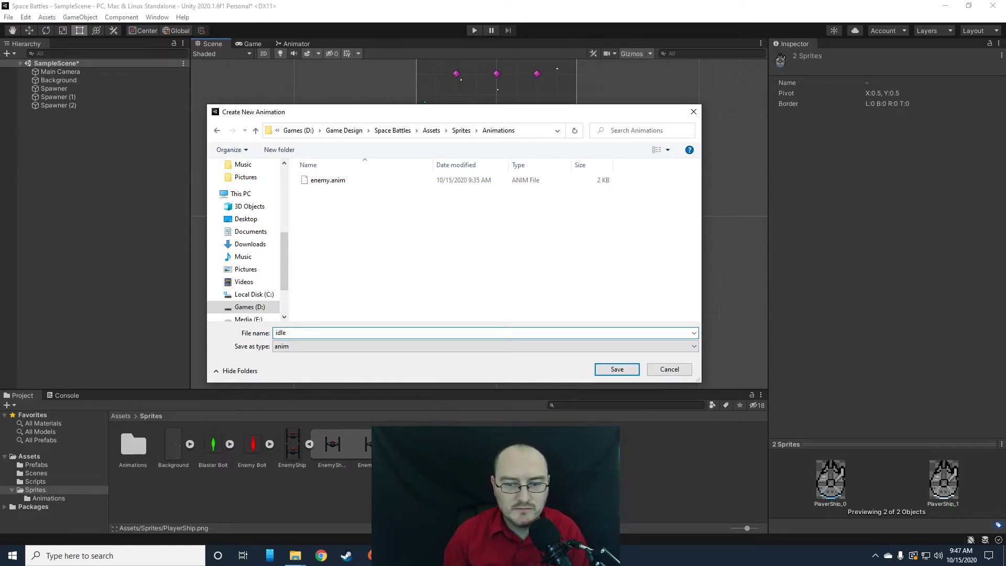
{"action": "left_click", "coordinate": [611, 368]}
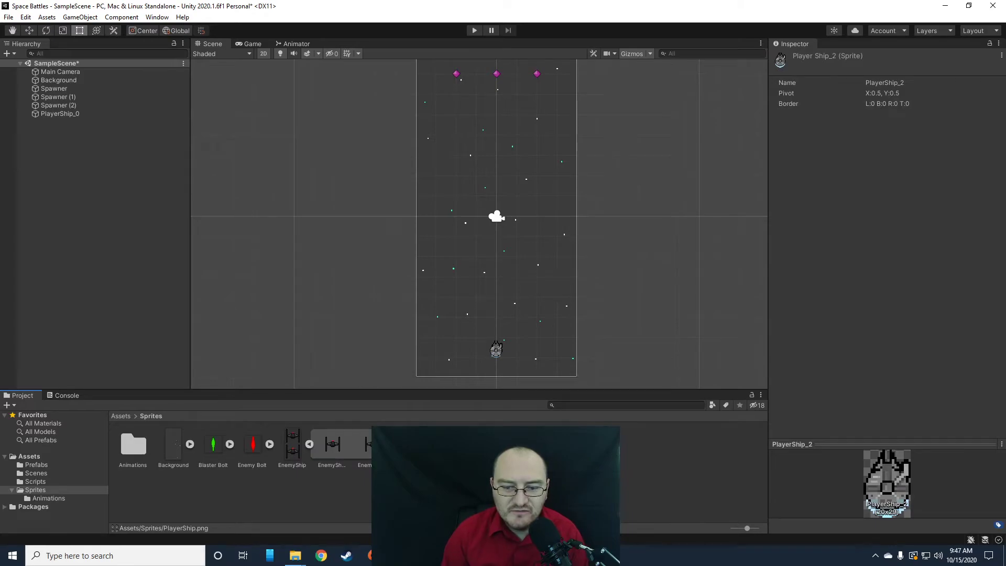
Place PlayerShip_2 and PlayerShip_3 beside the first player ship as an animation saved as flying in the Animations folder.
{"action": "key", "text": "shift+Right"}
{"action": "left_click_drag", "start_coordinate": [545, 461], "coordinate": [539, 346]}
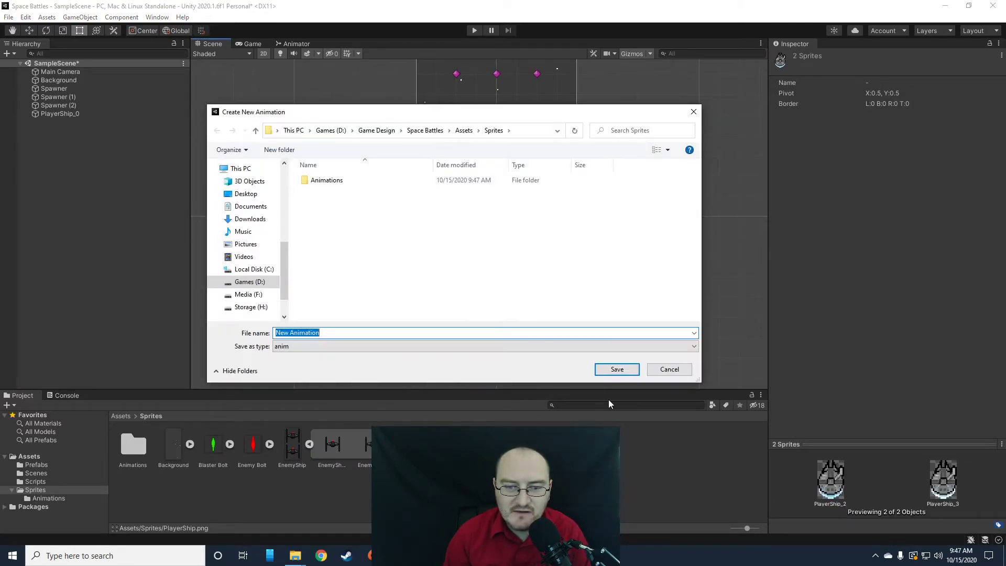
{"action": "double_click", "coordinate": [331, 184]}
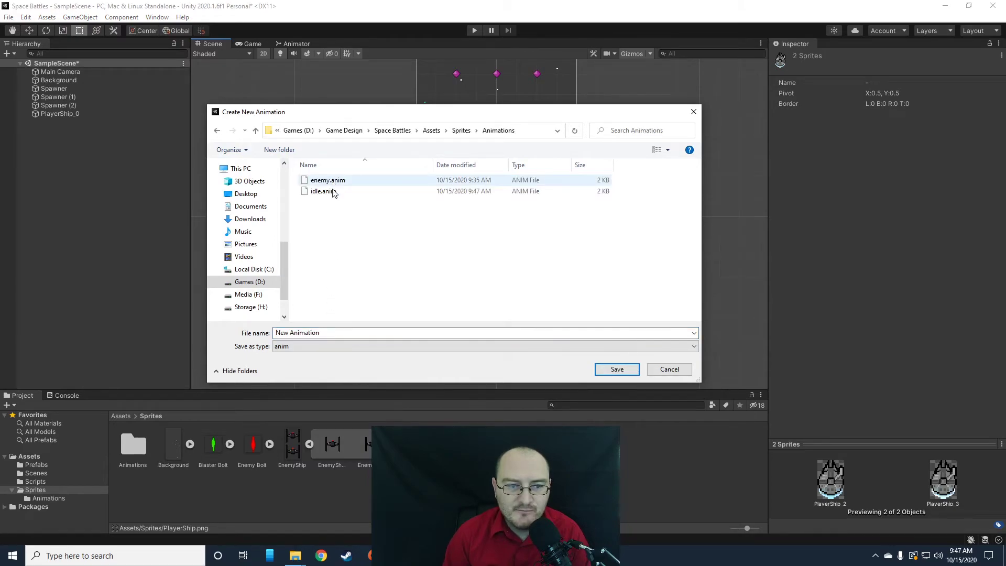
{"action": "left_click", "coordinate": [331, 333]}
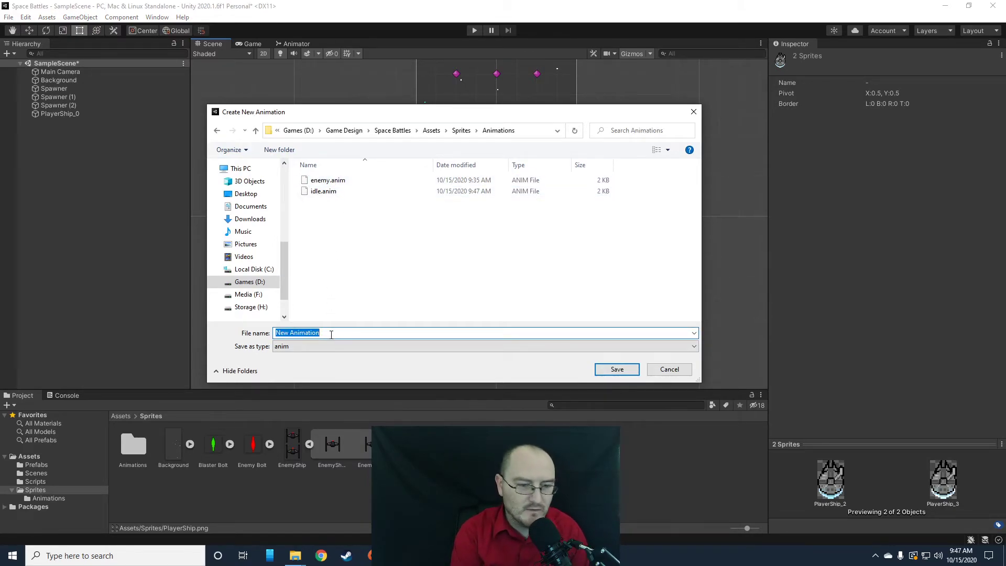
{"action": "type", "text": "fly"}
{"action": "type", "text": "ng"}
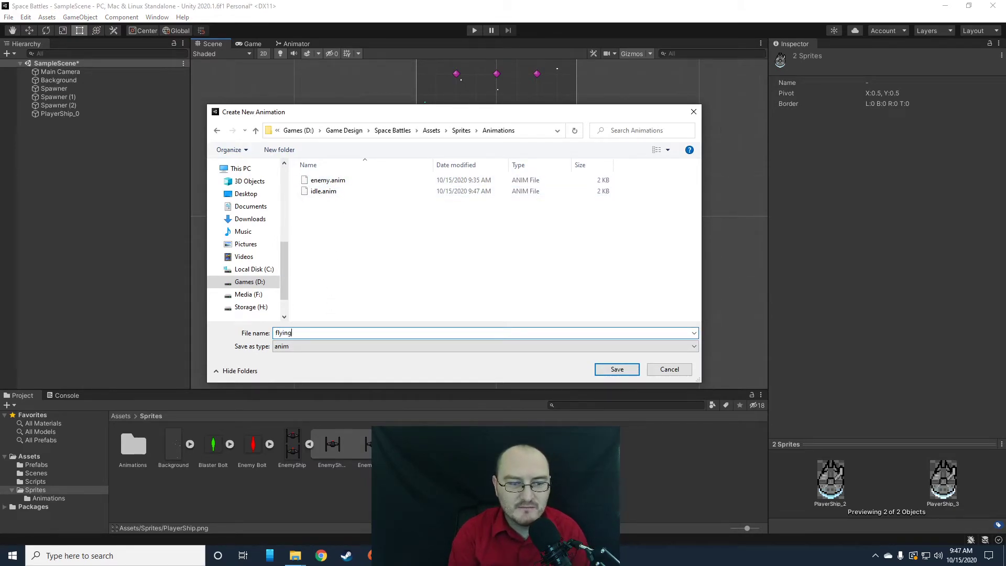
{"action": "left_click", "coordinate": [617, 370]}
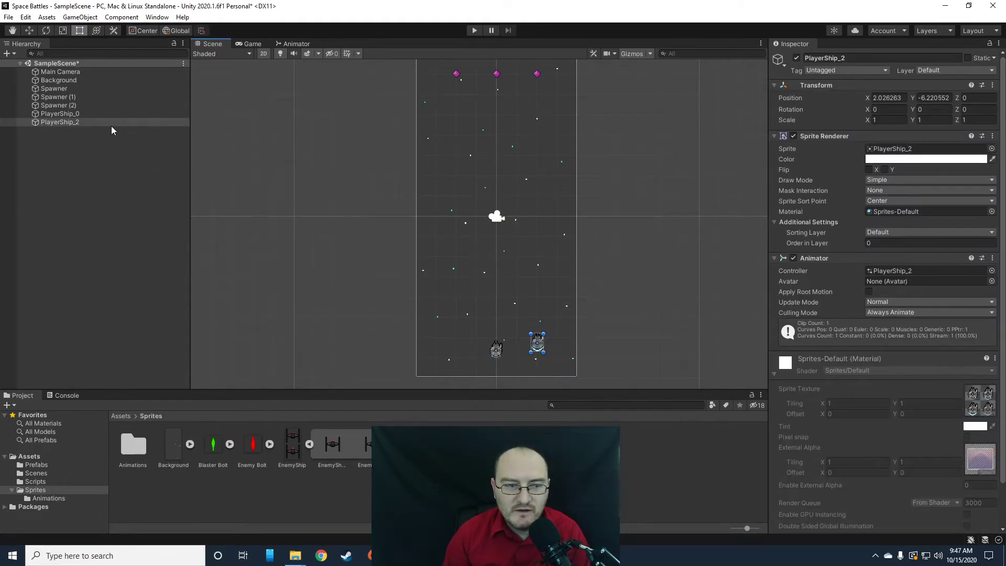
Delete the PlayerShip_2 object from the scene and the PlayerShip_2 animator controller from the Animations folder.
{"action": "right_click", "coordinate": [70, 122]}
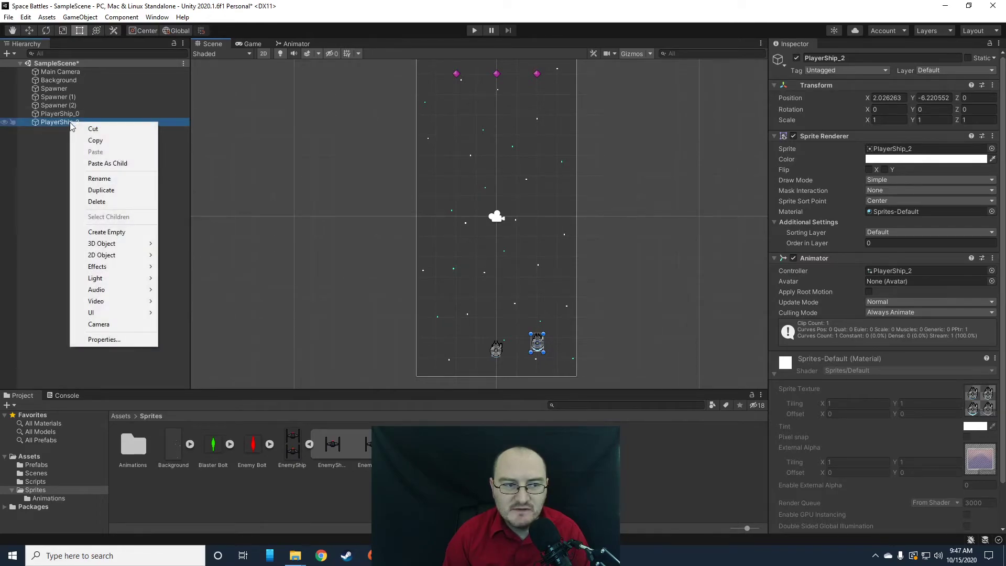
{"action": "left_click", "coordinate": [96, 202]}
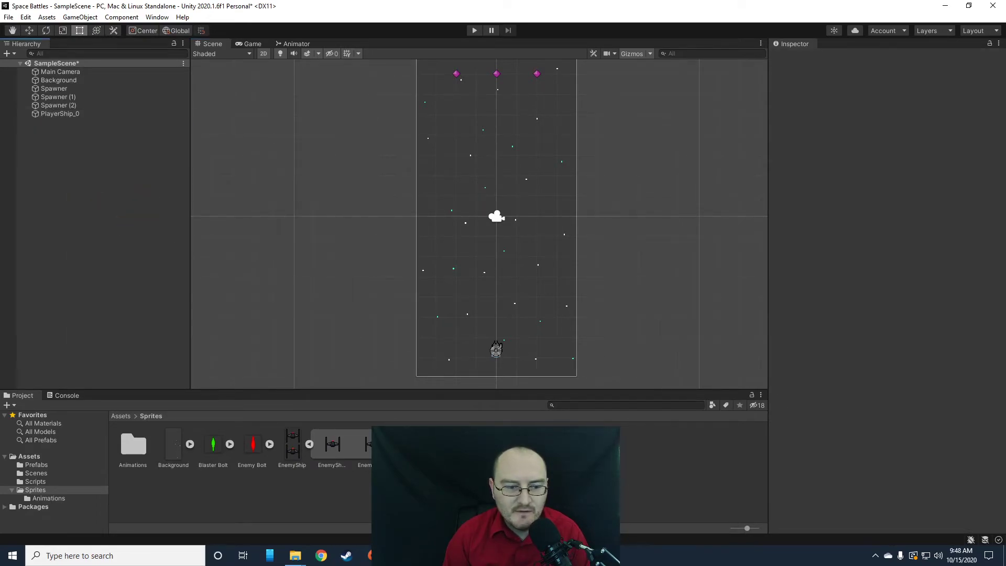
{"action": "double_click", "coordinate": [149, 445]}
{"action": "left_click", "coordinate": [302, 439]}
{"action": "left_click", "coordinate": [334, 450]}
{"action": "left_click", "coordinate": [302, 448]}
{"action": "left_click", "coordinate": [334, 448]}
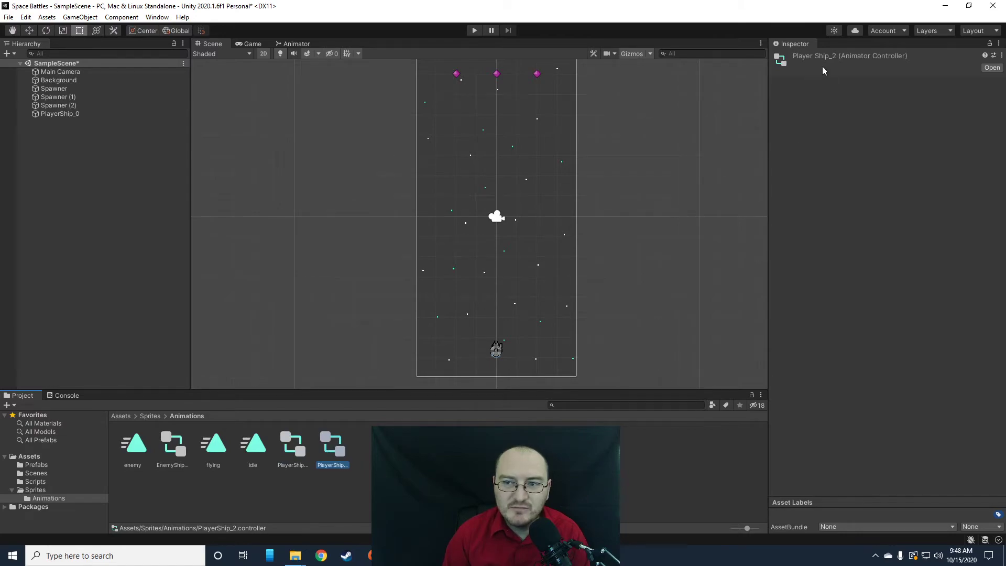
{"action": "right_click", "coordinate": [340, 448]}
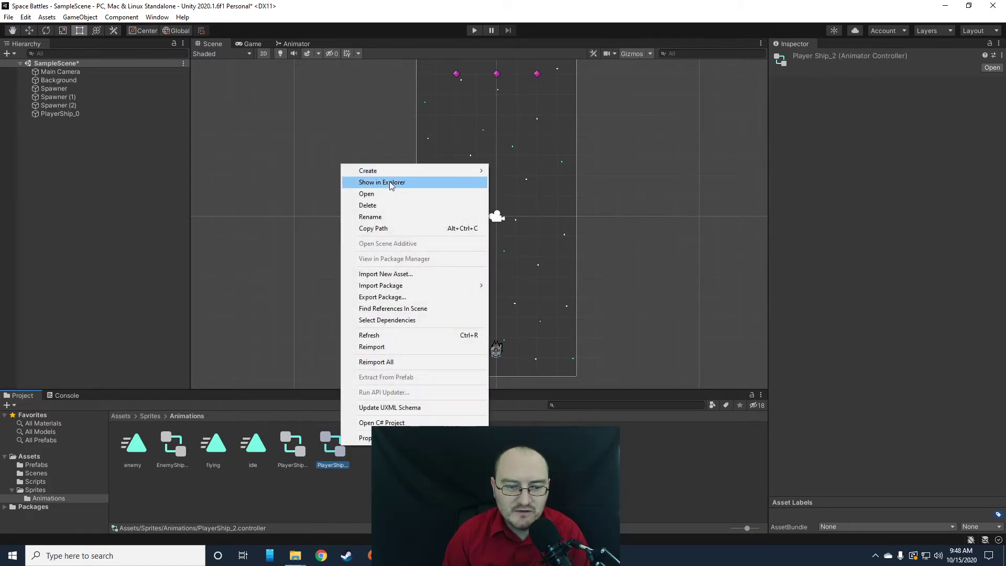
{"action": "left_click", "coordinate": [369, 206]}
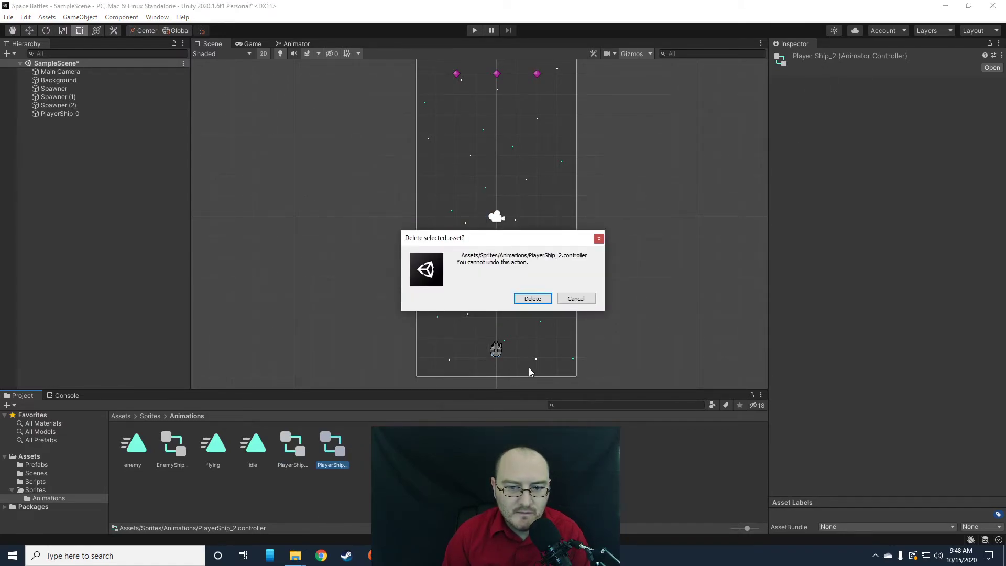
{"action": "left_click", "coordinate": [532, 299]}
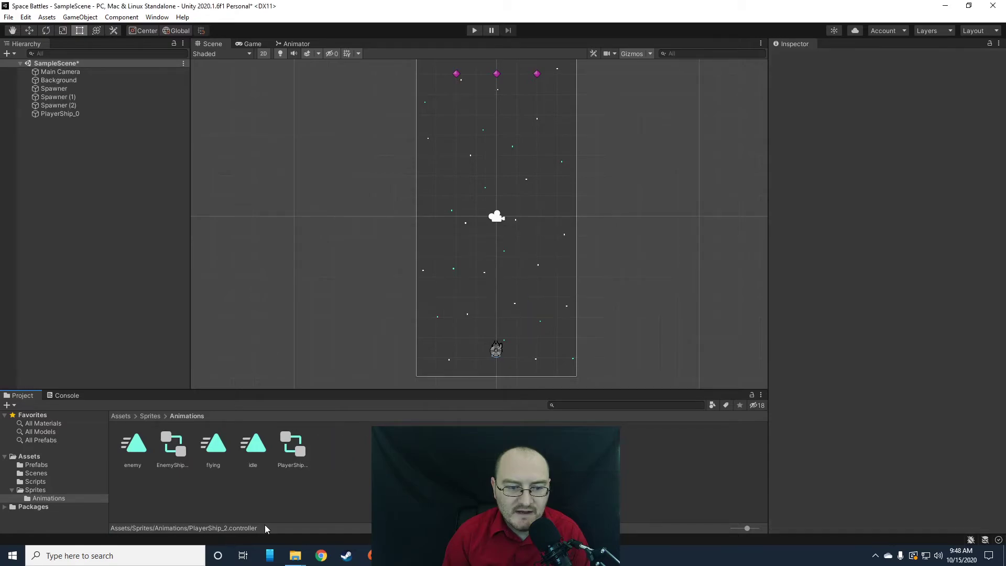
Open the PlayerShip_0 animator controller and add the flying animation as a state beside the idle state.
{"action": "double_click", "coordinate": [297, 451]}
{"action": "left_click_drag", "start_coordinate": [550, 71], "coordinate": [500, 212]}
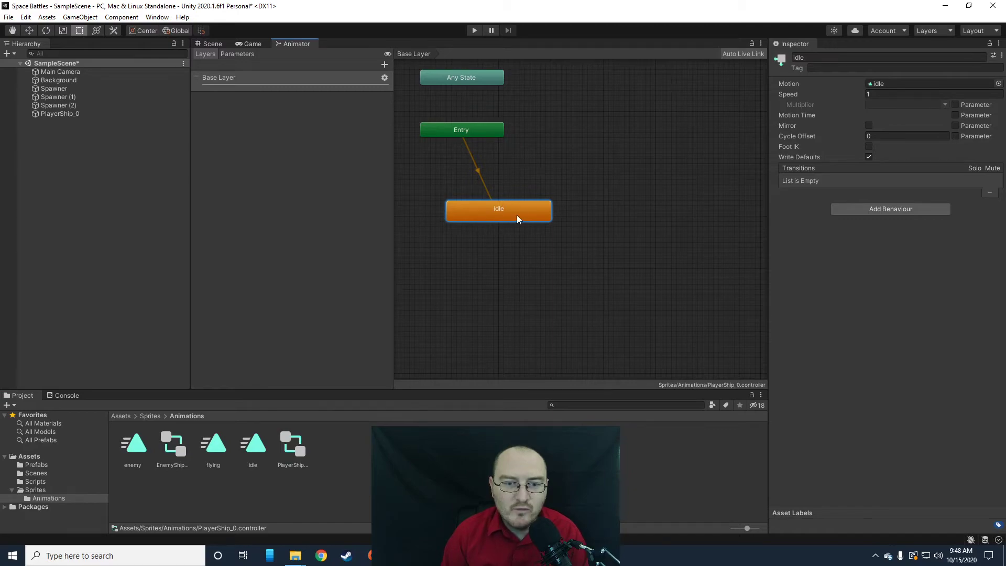
{"action": "left_click_drag", "start_coordinate": [212, 452], "coordinate": [623, 216]}
{"action": "left_click_drag", "start_coordinate": [504, 209], "coordinate": [500, 219]}
{"action": "left_click", "coordinate": [620, 216]}
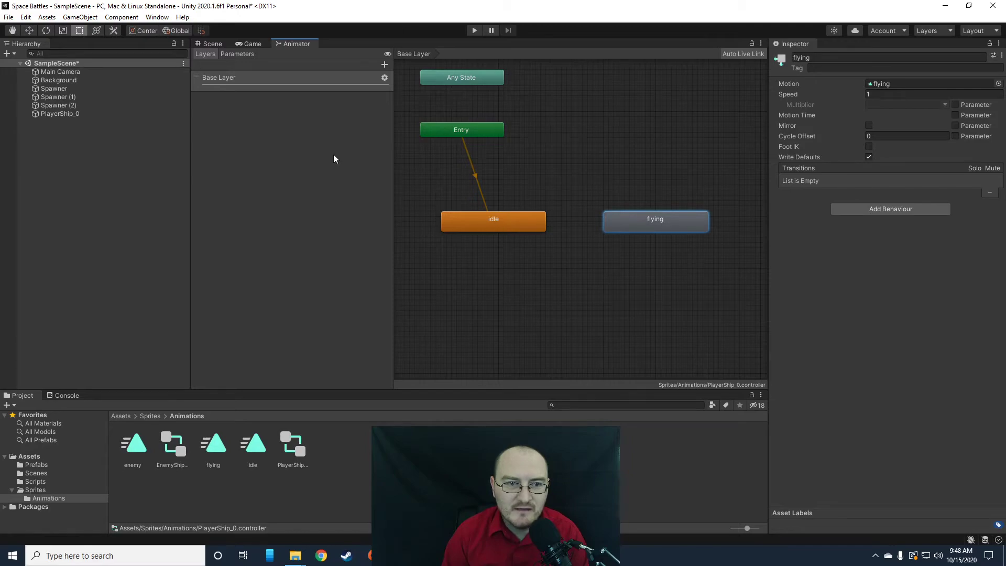
Add a Bool parameter named Flying to the PlayerShip_0 animator controller.
{"action": "left_click", "coordinate": [229, 53]}
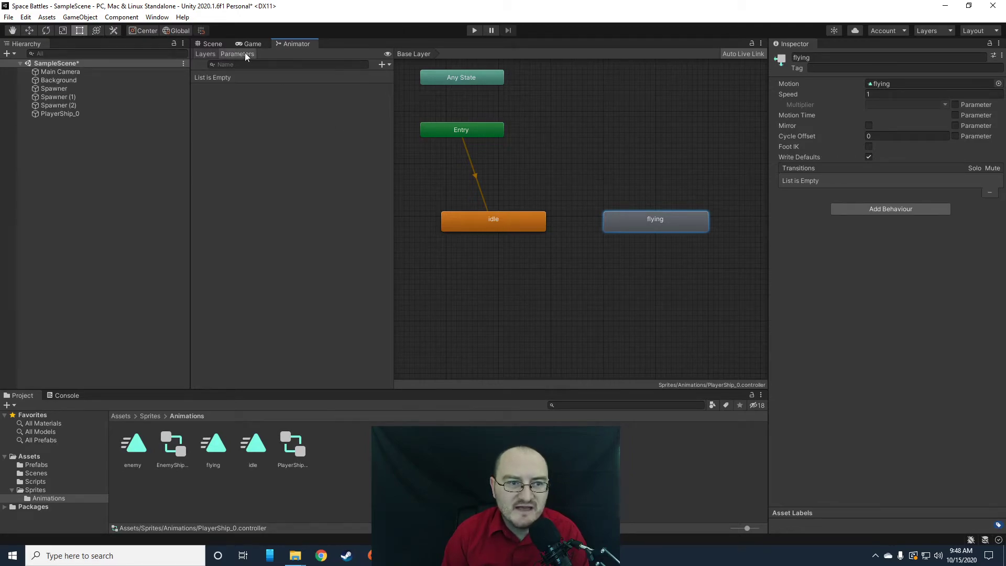
{"action": "left_click", "coordinate": [381, 64]}
{"action": "left_click", "coordinate": [400, 100]}
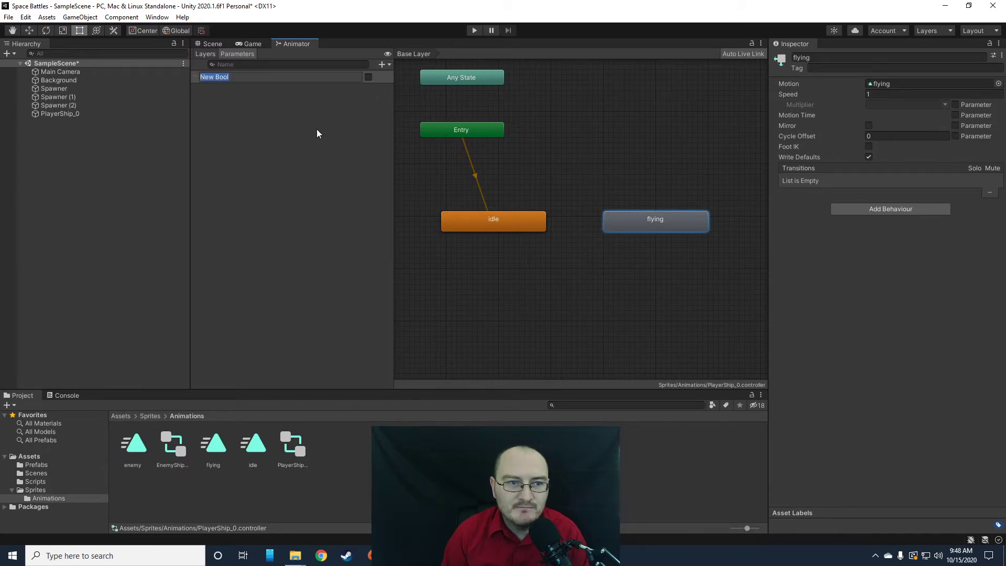
{"action": "type", "text": "Flying"}
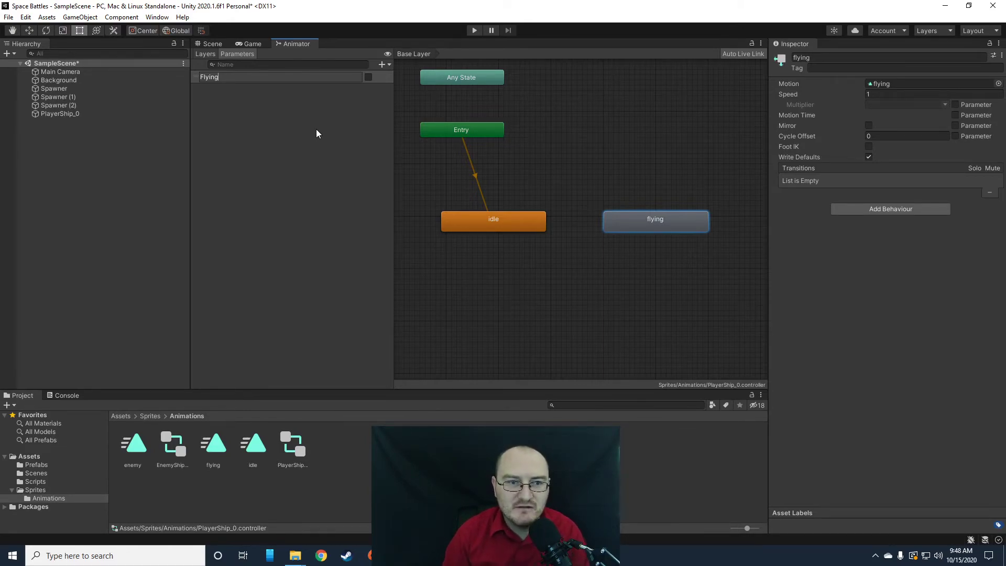
{"action": "left_click", "coordinate": [316, 134]}
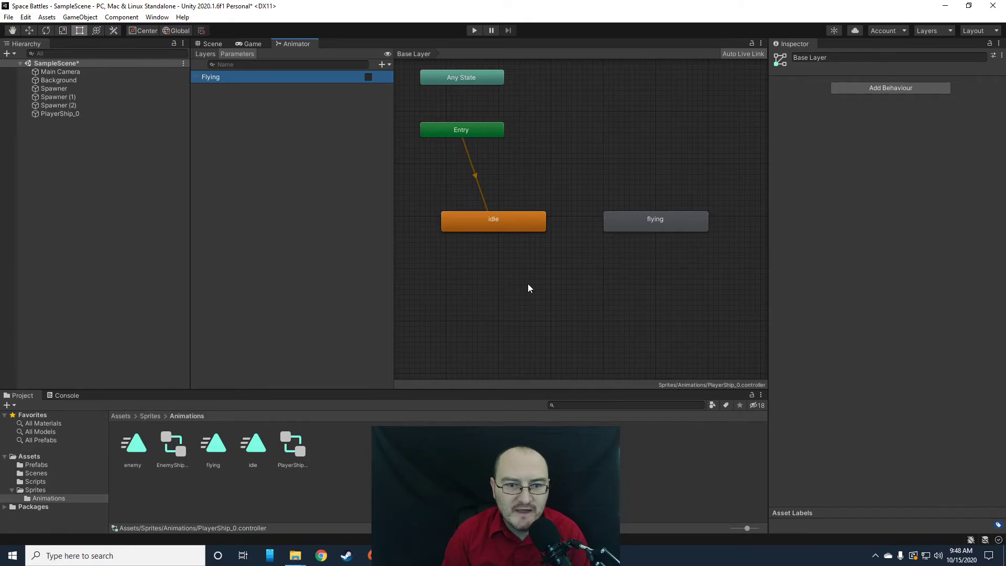
Make a transition from the idle state to the flying state.
{"action": "right_click", "coordinate": [505, 219]}
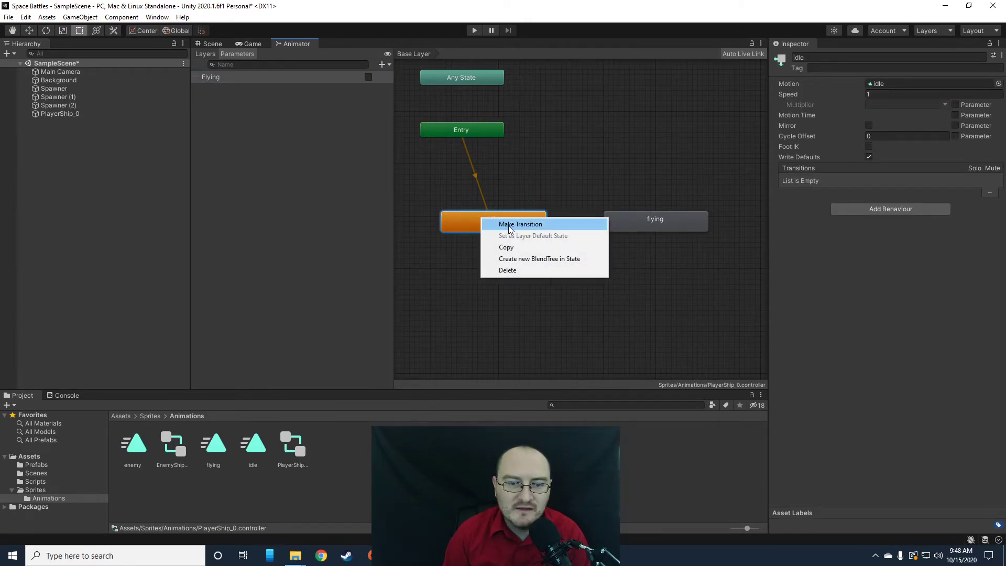
{"action": "left_click", "coordinate": [508, 227]}
{"action": "right_click", "coordinate": [532, 224]}
{"action": "left_click", "coordinate": [567, 231]}
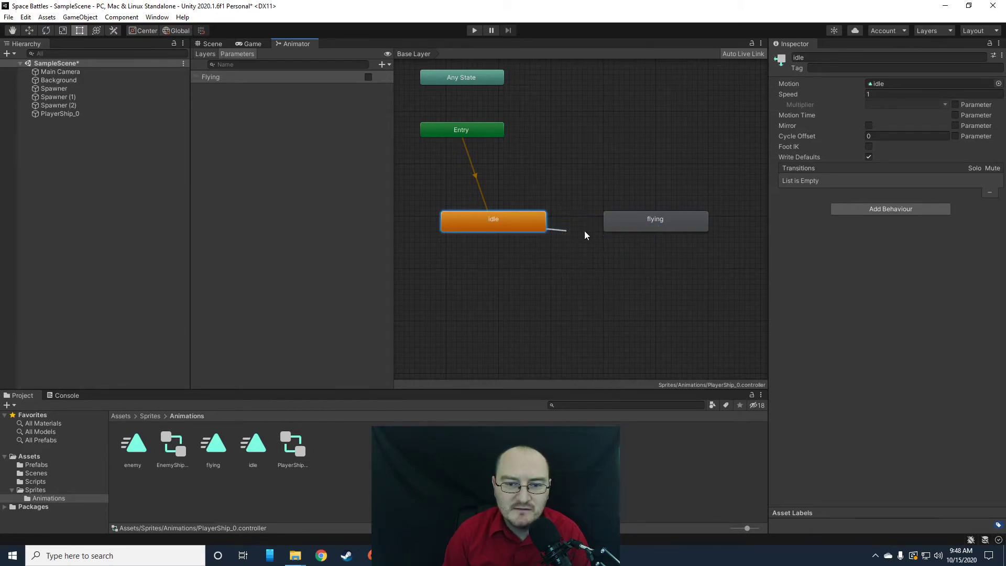
{"action": "left_click", "coordinate": [507, 225]}
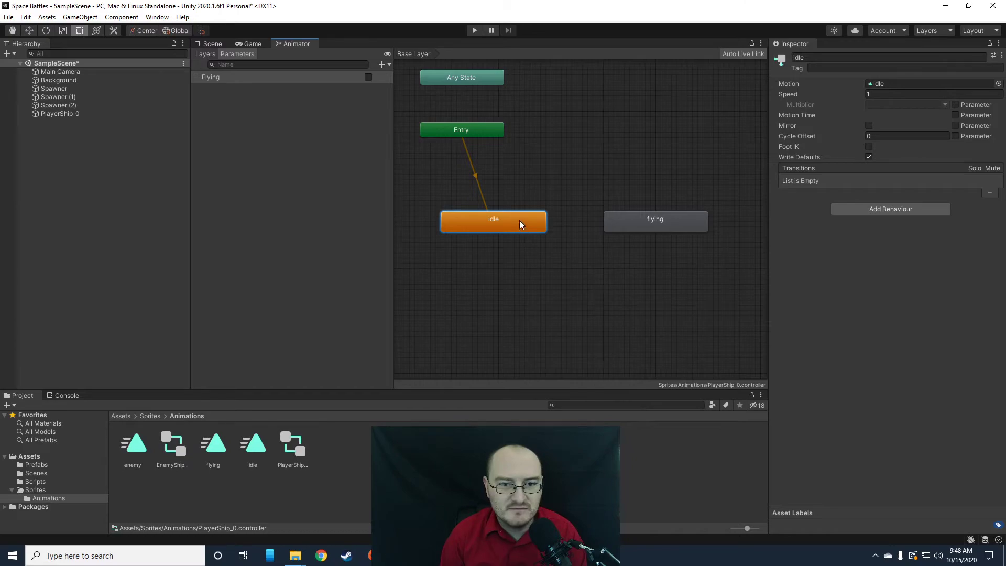
{"action": "right_click", "coordinate": [520, 221]}
{"action": "left_click", "coordinate": [552, 226]}
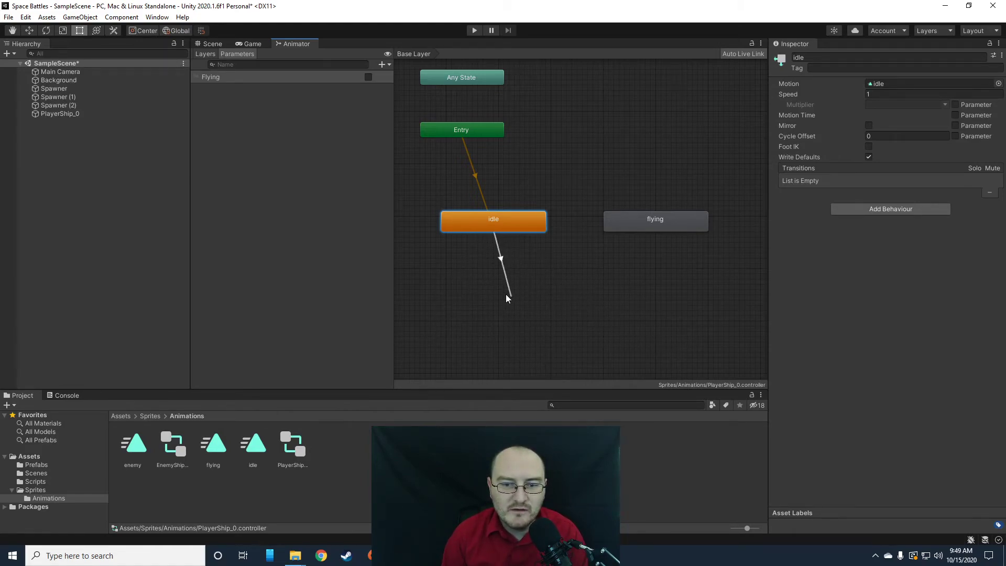
{"action": "left_click", "coordinate": [640, 224]}
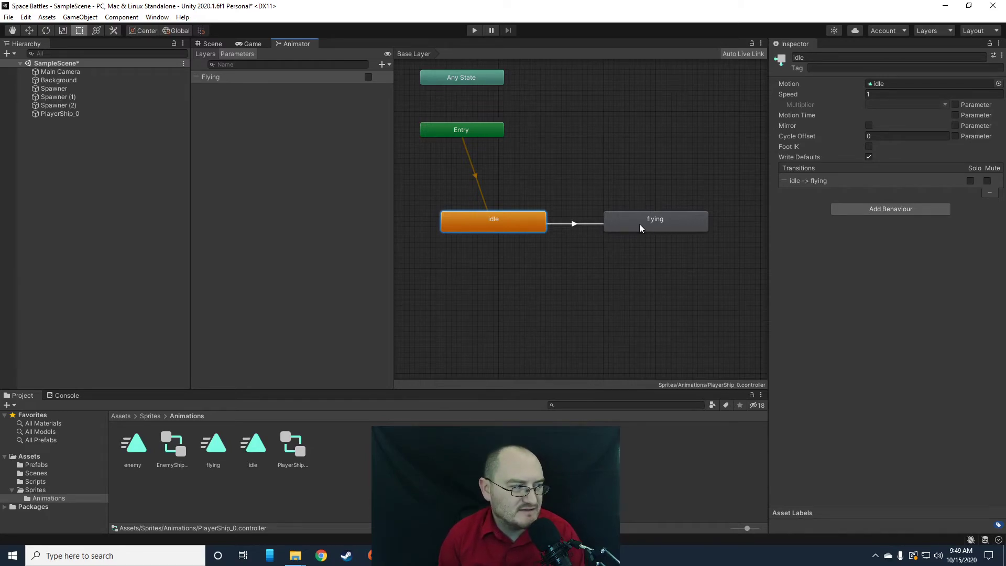
Turn off Has Exit Time on the idle-to-flying transition and add the condition Flying is true.
{"action": "left_click", "coordinate": [574, 224]}
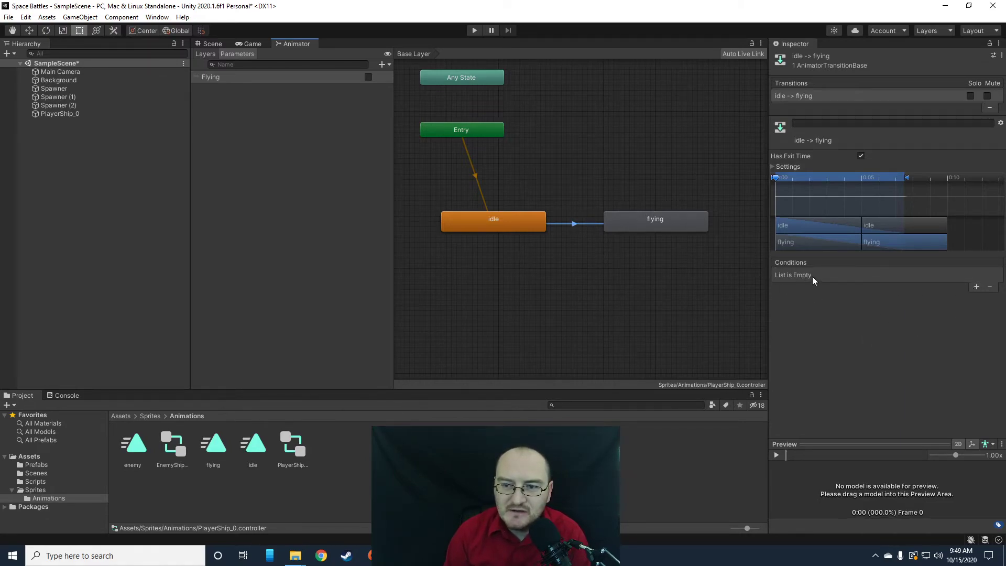
{"action": "left_click", "coordinate": [859, 156]}
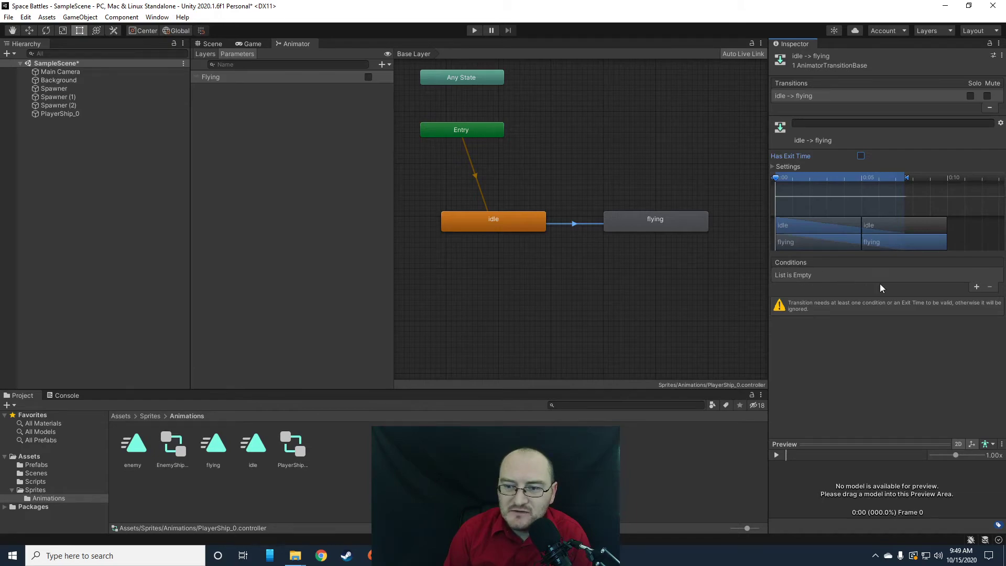
{"action": "left_click", "coordinate": [977, 288]}
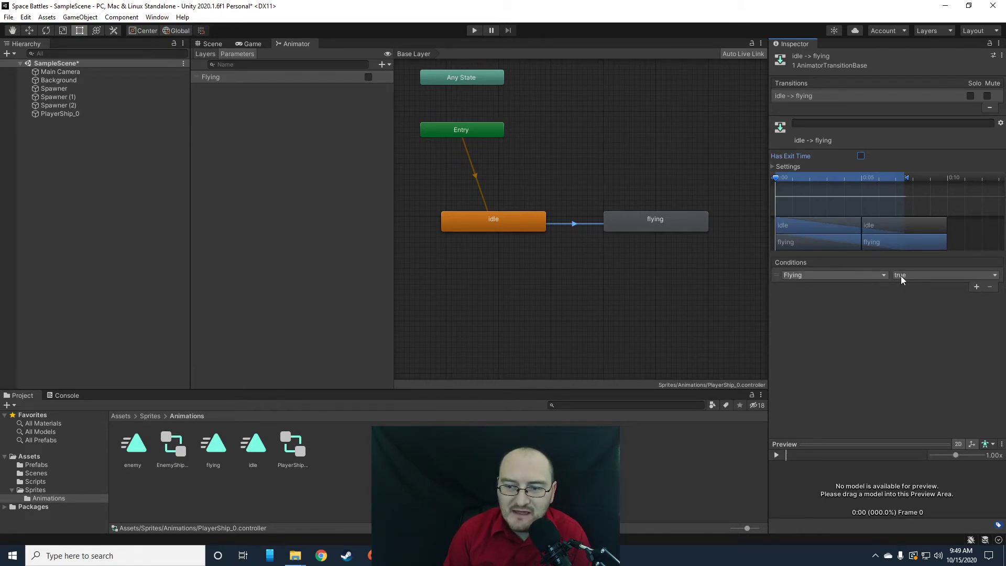
Make a return transition from the flying state to the idle state.
{"action": "left_click", "coordinate": [643, 225]}
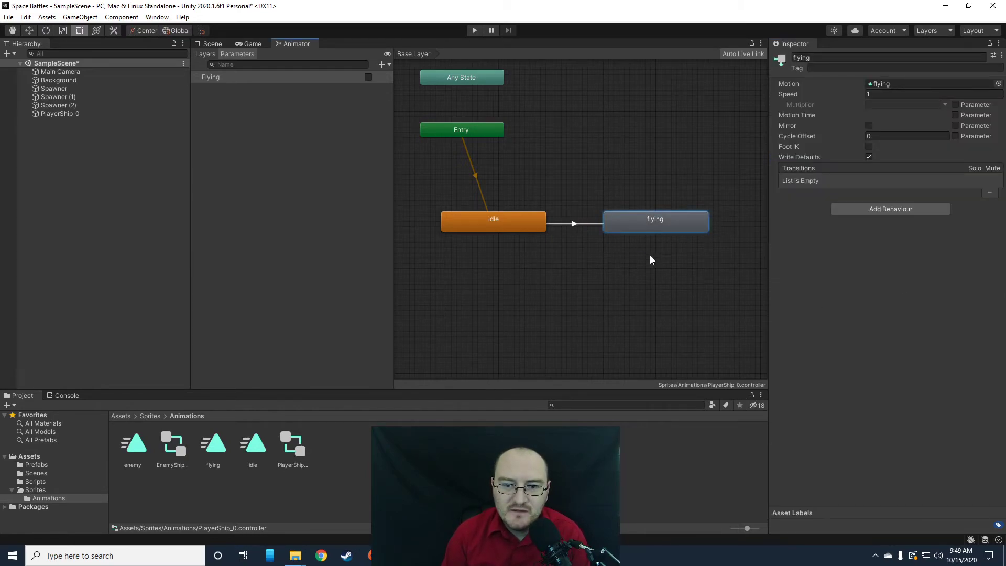
{"action": "right_click", "coordinate": [631, 219]}
{"action": "left_click", "coordinate": [652, 224]}
{"action": "left_click", "coordinate": [516, 217]}
Give the flying-to-idle transition the condition Flying is false.
{"action": "left_click", "coordinate": [575, 221]}
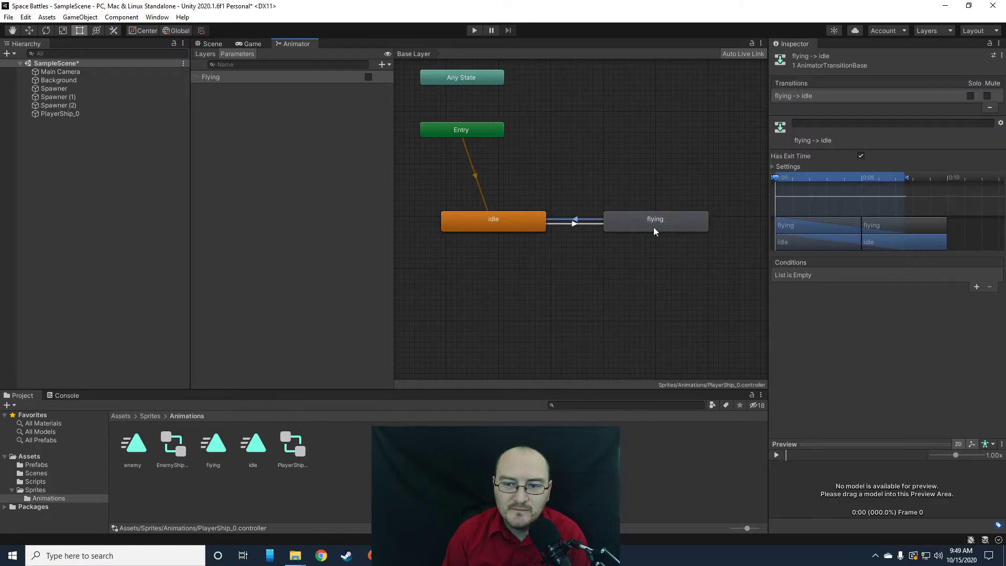
{"action": "left_click", "coordinate": [977, 286]}
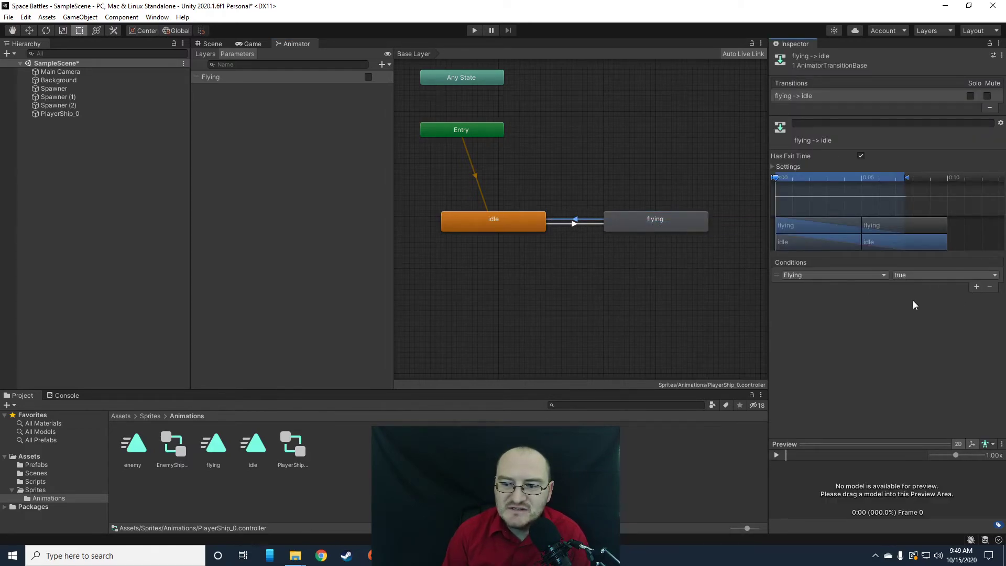
{"action": "left_click", "coordinate": [911, 275]}
{"action": "left_click", "coordinate": [910, 300]}
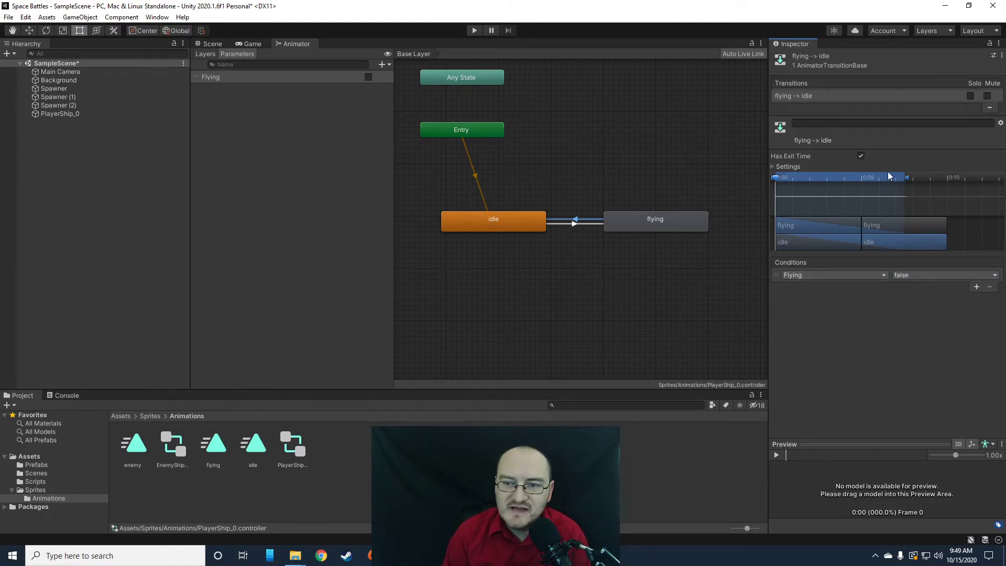
{"action": "left_click", "coordinate": [540, 290]}
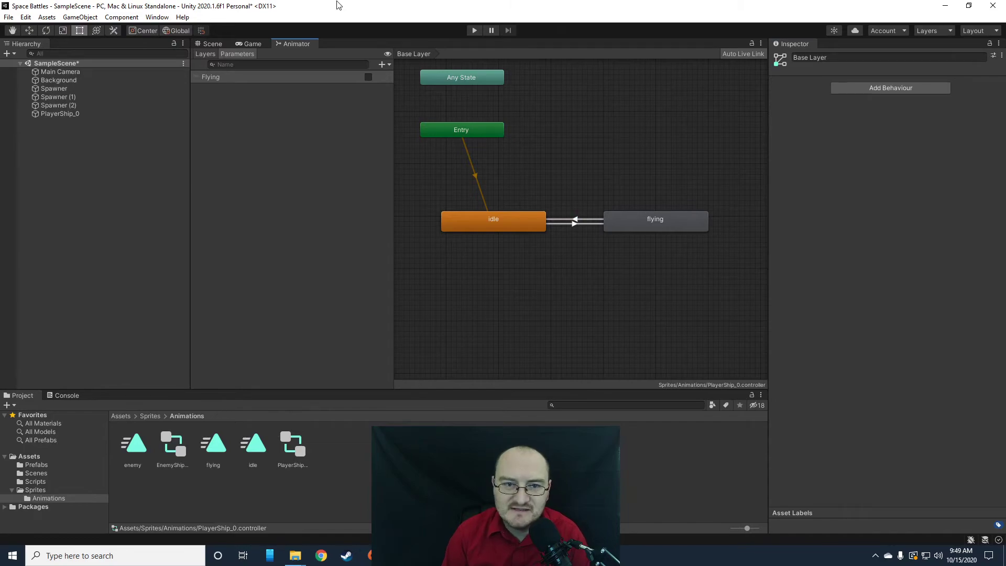
Show the Animator alongside the Game view and play-test the player ship's animations, switching the Flying parameter on and off.
{"action": "left_click", "coordinate": [249, 44]}
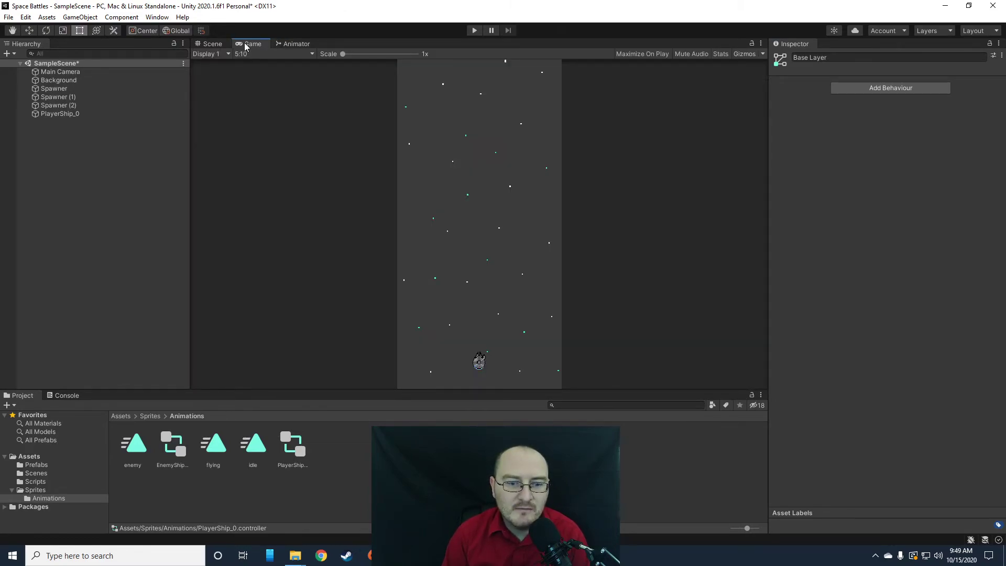
{"action": "left_click_drag", "start_coordinate": [288, 42], "coordinate": [866, 208]}
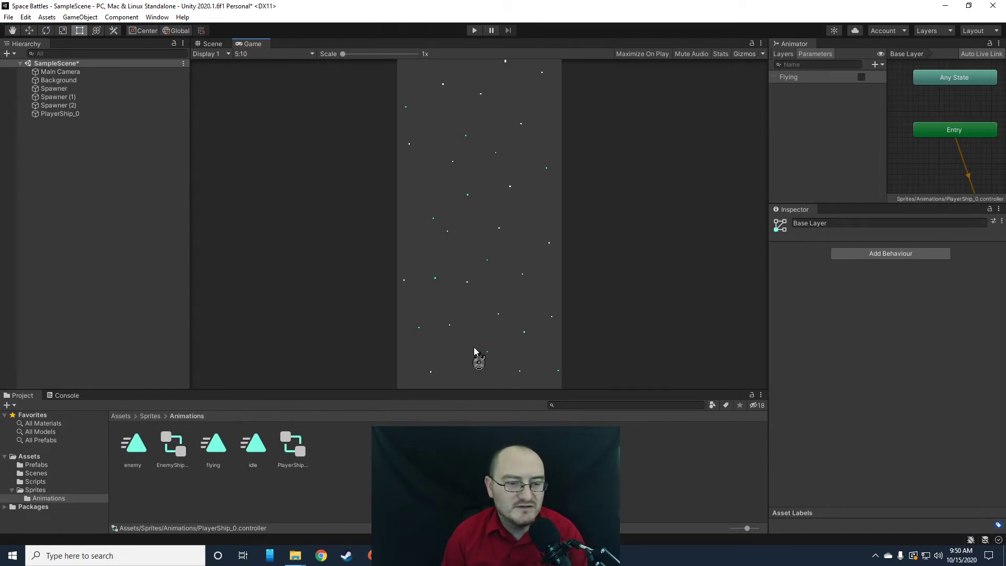
{"action": "left_click", "coordinate": [475, 30]}
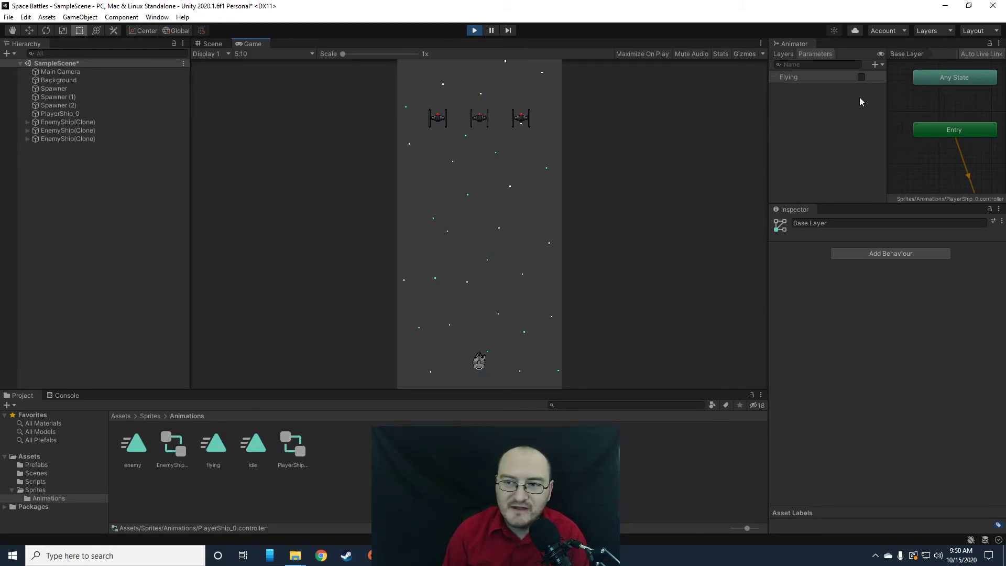
{"action": "left_click", "coordinate": [862, 77]}
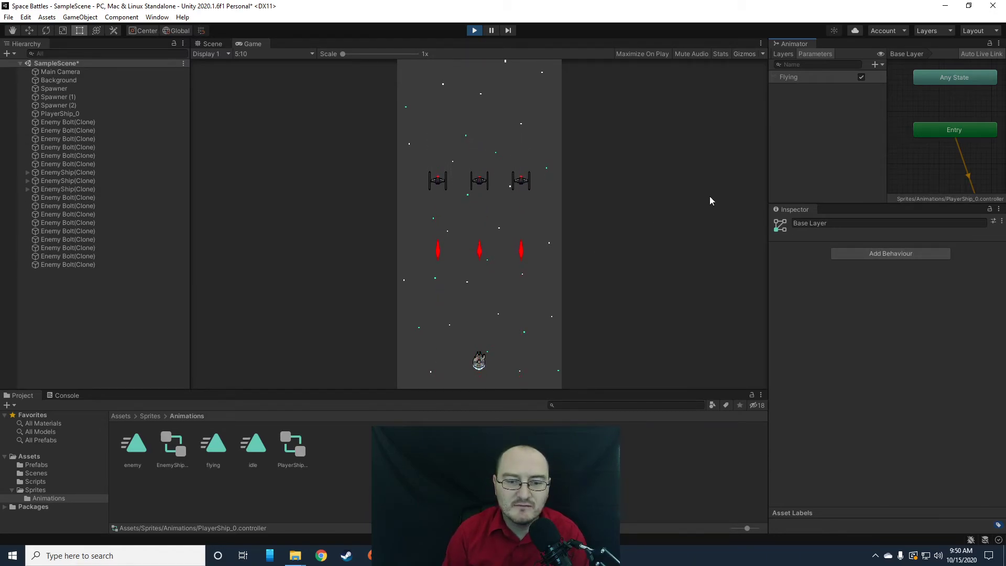
{"action": "left_click", "coordinate": [861, 77]}
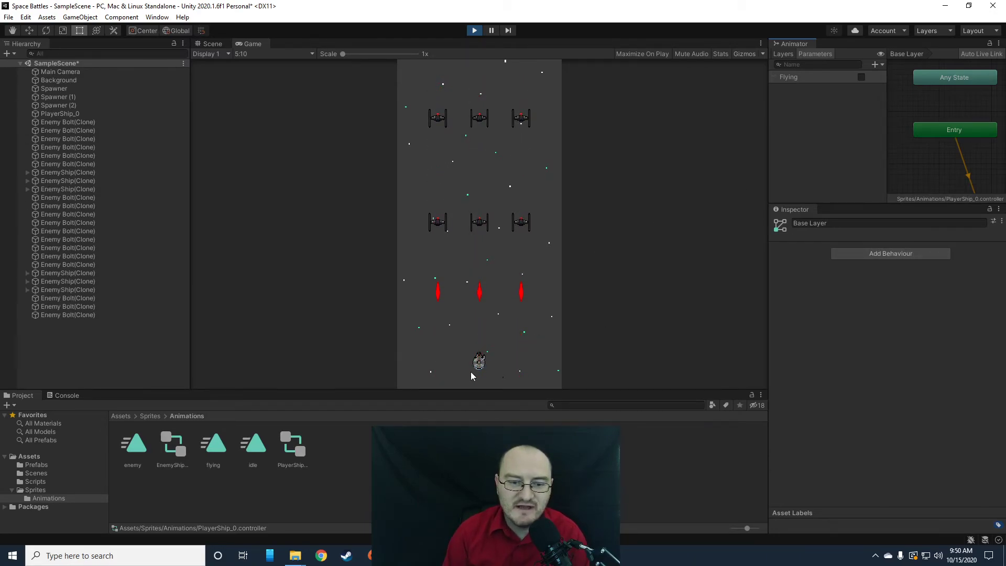
{"action": "left_click", "coordinate": [475, 30]}
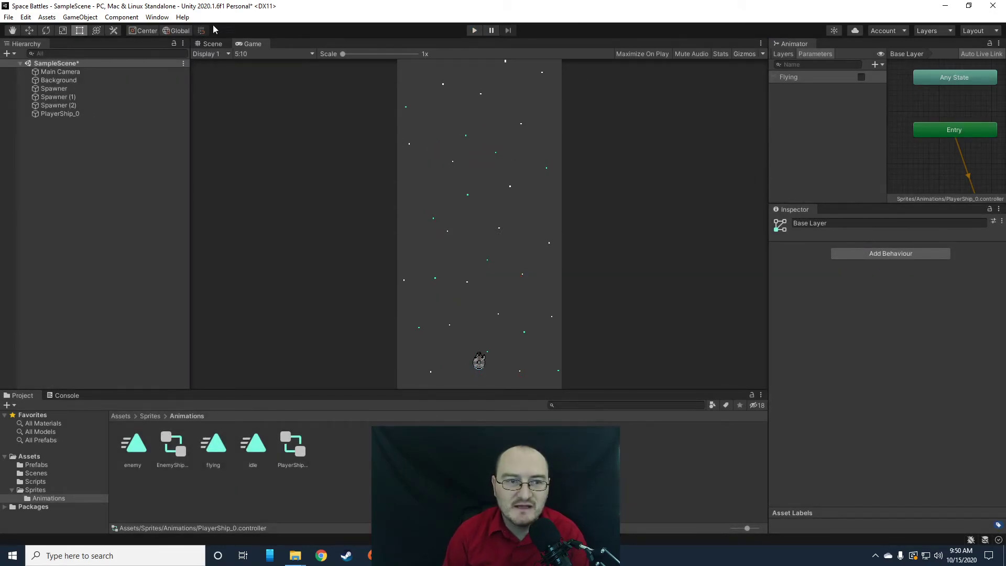
Dock the Animator back with the Scene and Game views and return to the Scene view.
{"action": "left_click", "coordinate": [209, 43]}
{"action": "left_click_drag", "start_coordinate": [798, 43], "coordinate": [289, 44]}
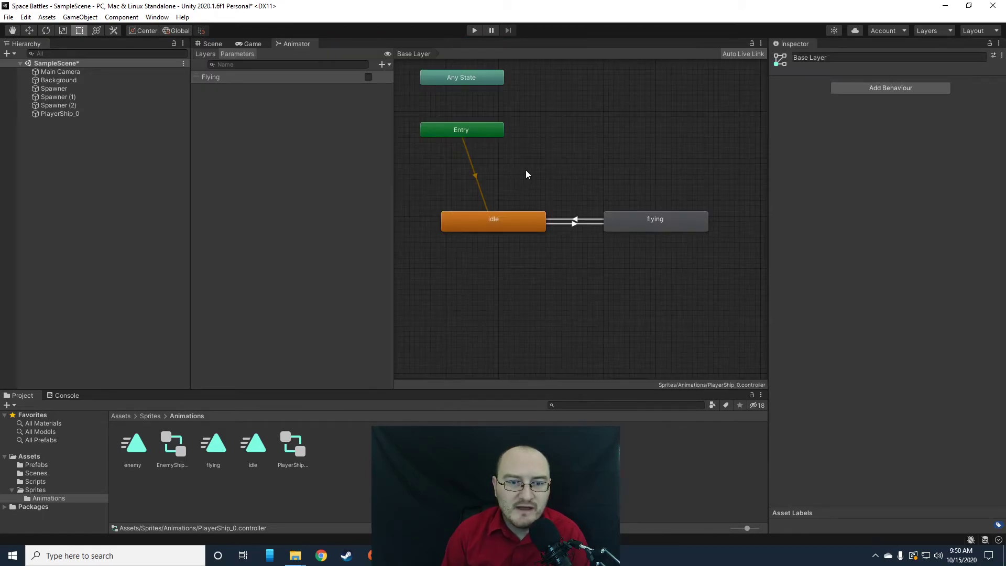
{"action": "left_click", "coordinate": [210, 44]}
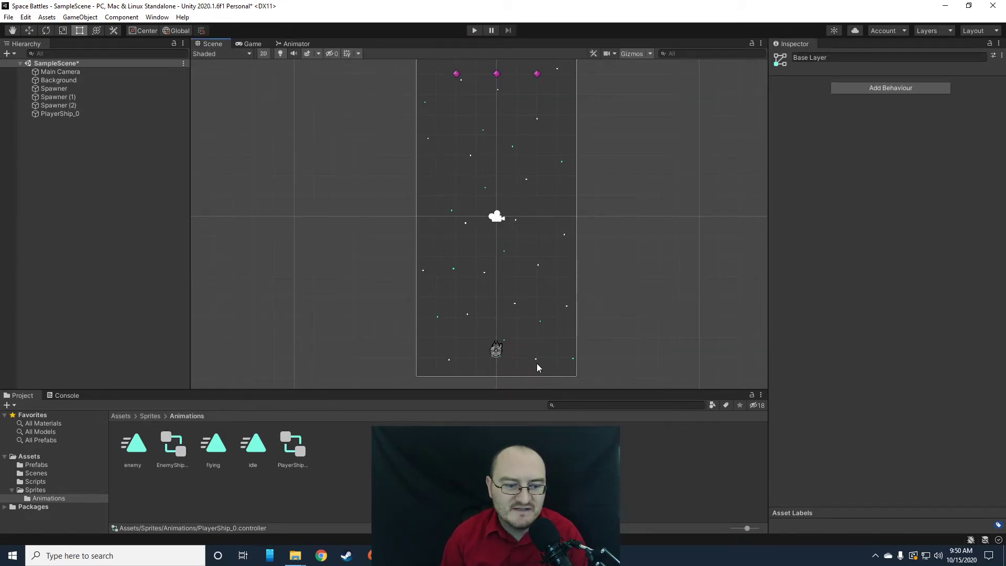
Rename the player ship object in the scene to PlayerShip.
{"action": "left_click", "coordinate": [57, 114]}
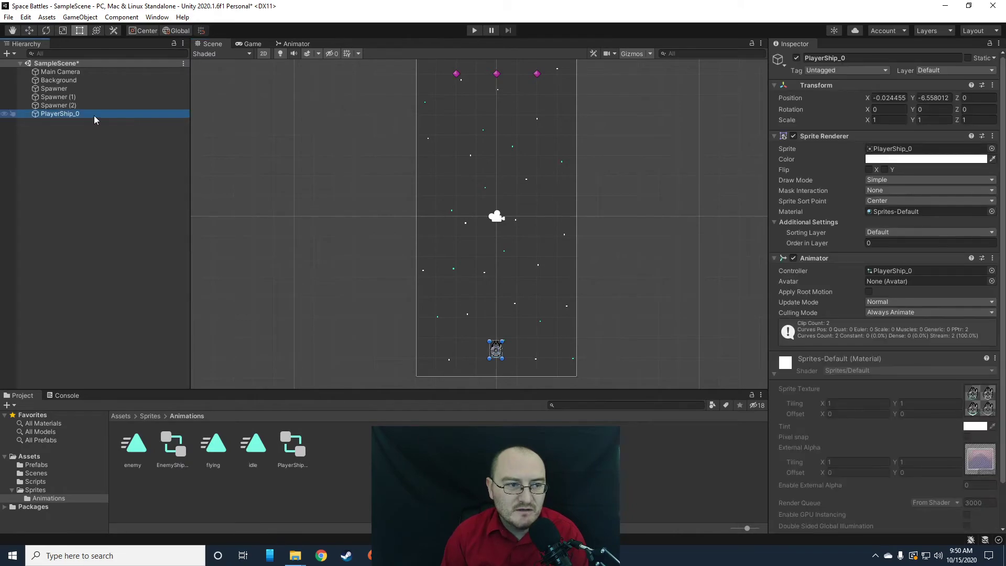
{"action": "right_click", "coordinate": [90, 115]}
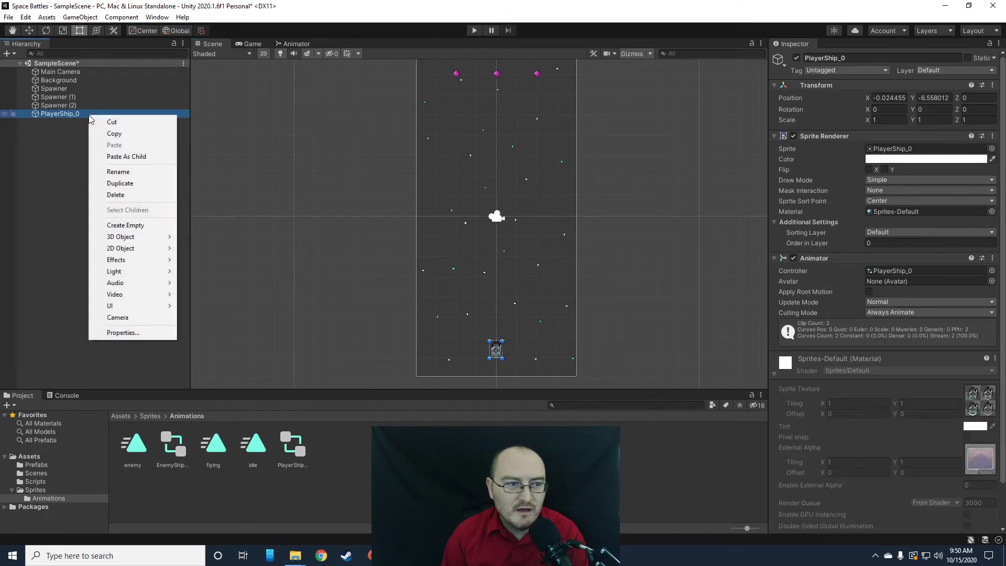
{"action": "left_click", "coordinate": [118, 172]}
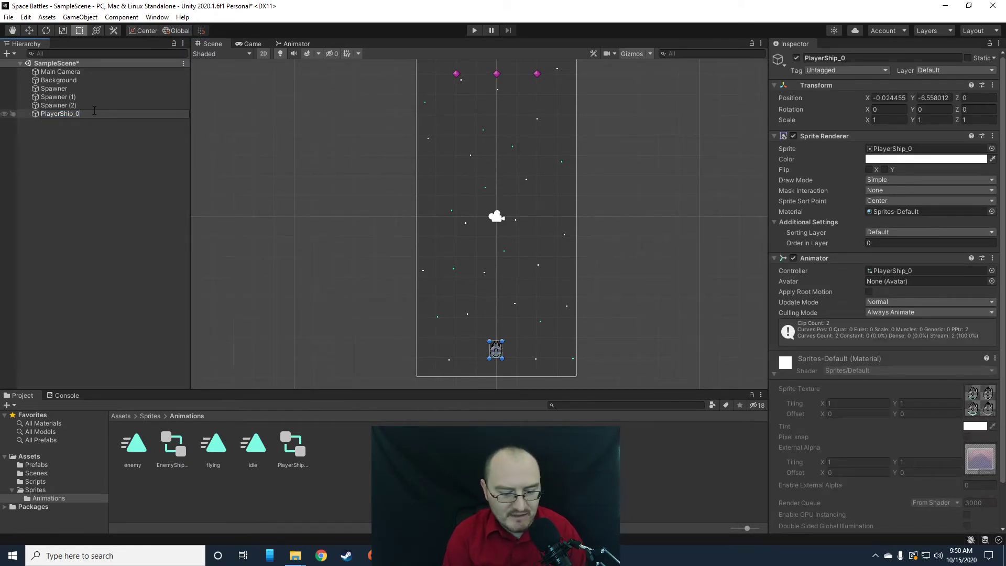
{"action": "left_click", "coordinate": [94, 155]}
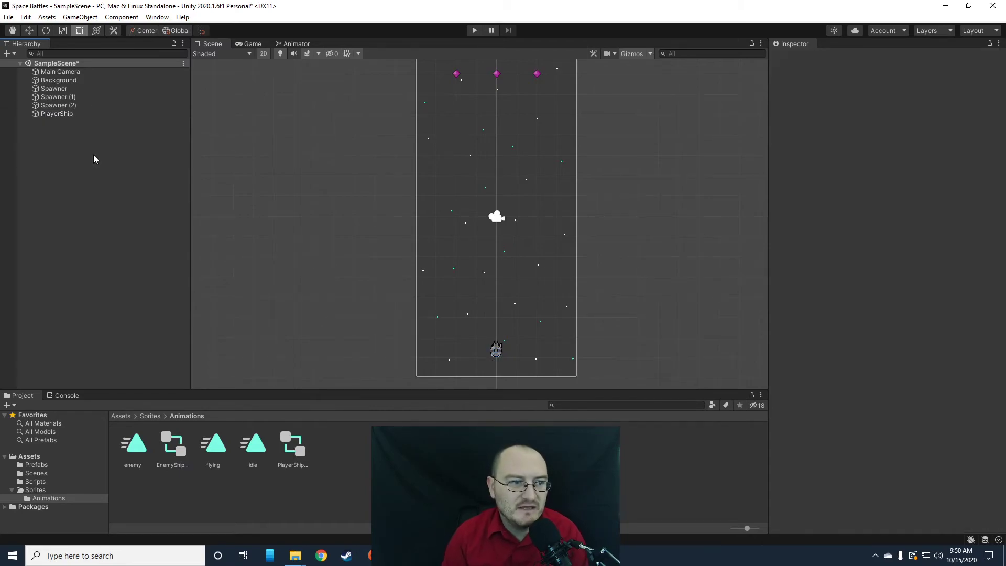
Add a Rigidbody 2D component to the PlayerShip object.
{"action": "left_click", "coordinate": [57, 114]}
{"action": "scroll", "coordinate": [874, 320], "scroll_direction": "down", "scroll_amount": 3}
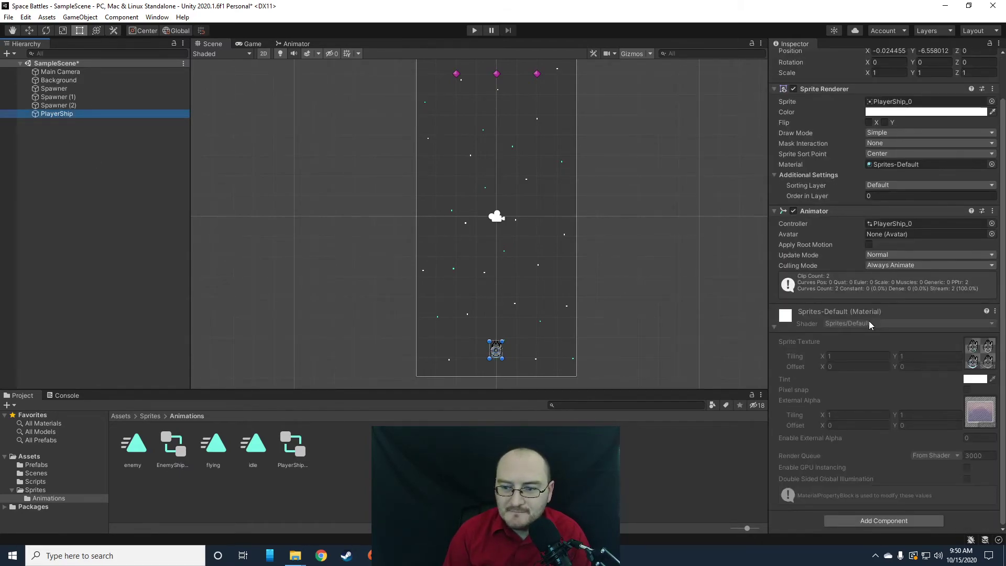
{"action": "left_click", "coordinate": [855, 520]}
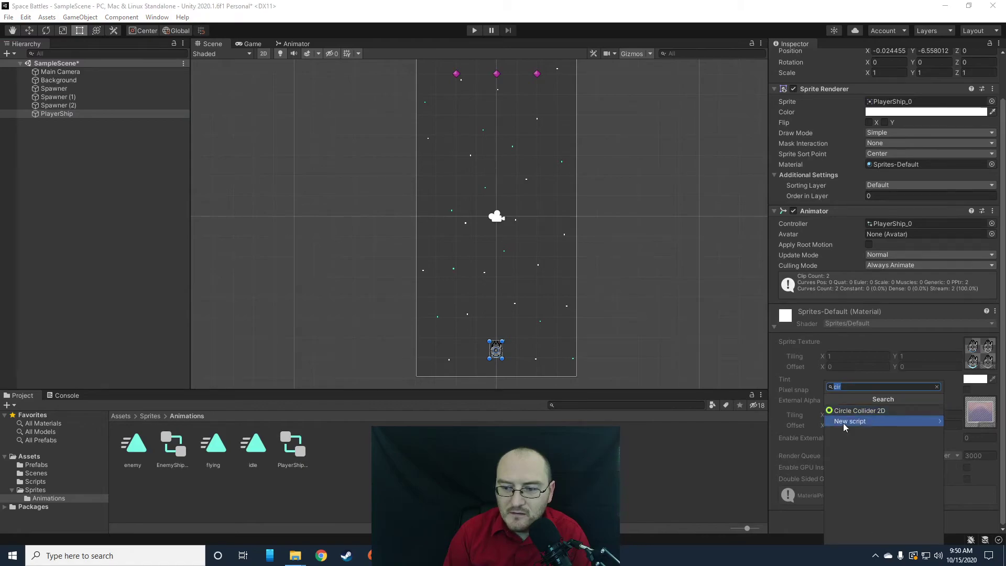
{"action": "type", "text": "rigi"}
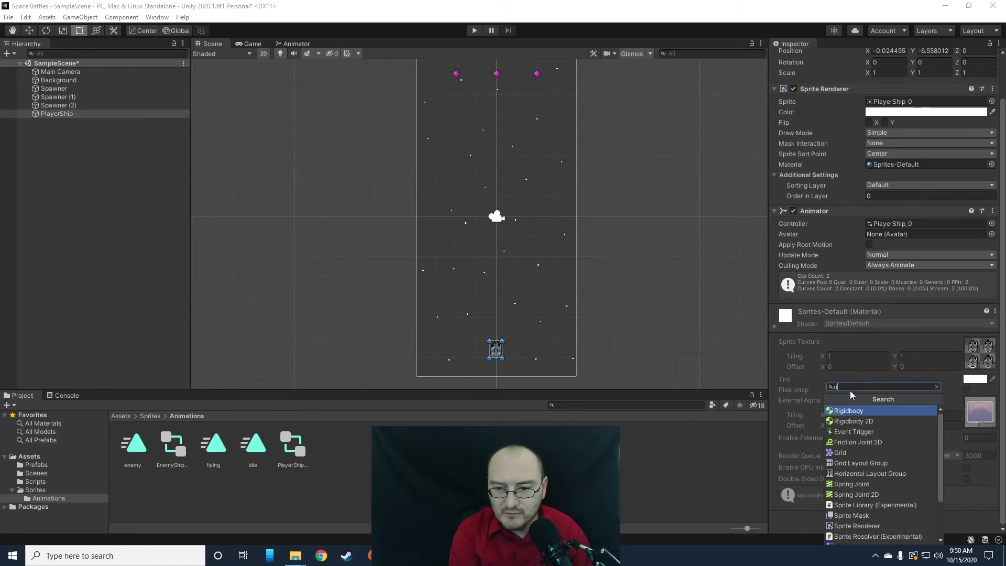
{"action": "left_click", "coordinate": [840, 421]}
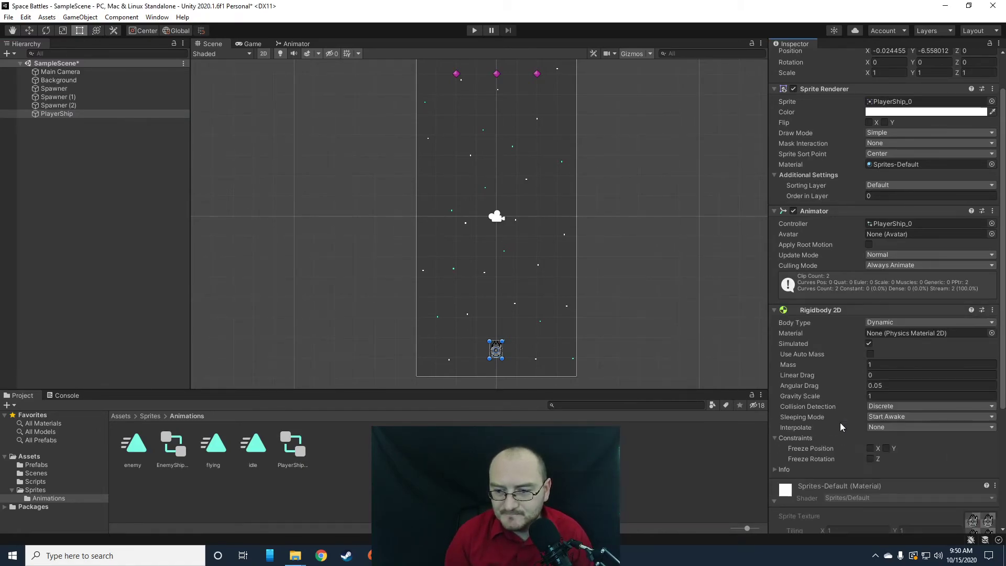
Set the PlayerShip rigidbody's Gravity Scale to 0 and freeze its Z rotation.
{"action": "scroll", "coordinate": [870, 340], "scroll_direction": "down", "scroll_amount": 6}
{"action": "left_click", "coordinate": [876, 302]}
{"action": "type", "text": "0"}
{"action": "left_click", "coordinate": [870, 365]}
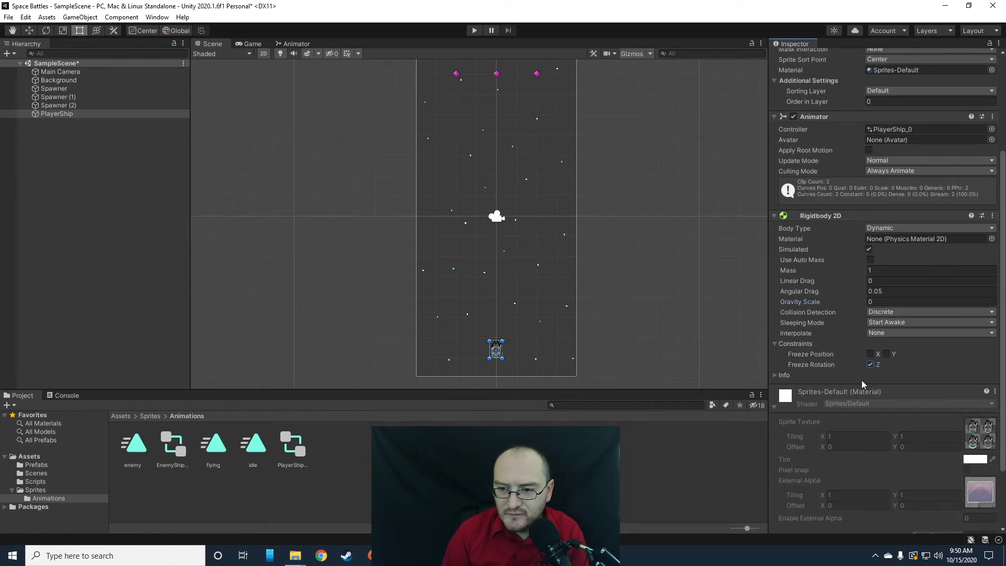
Add a Circle Collider 2D component to the PlayerShip object.
{"action": "scroll", "coordinate": [864, 380], "scroll_direction": "down", "scroll_amount": 5}
{"action": "left_click", "coordinate": [887, 522]}
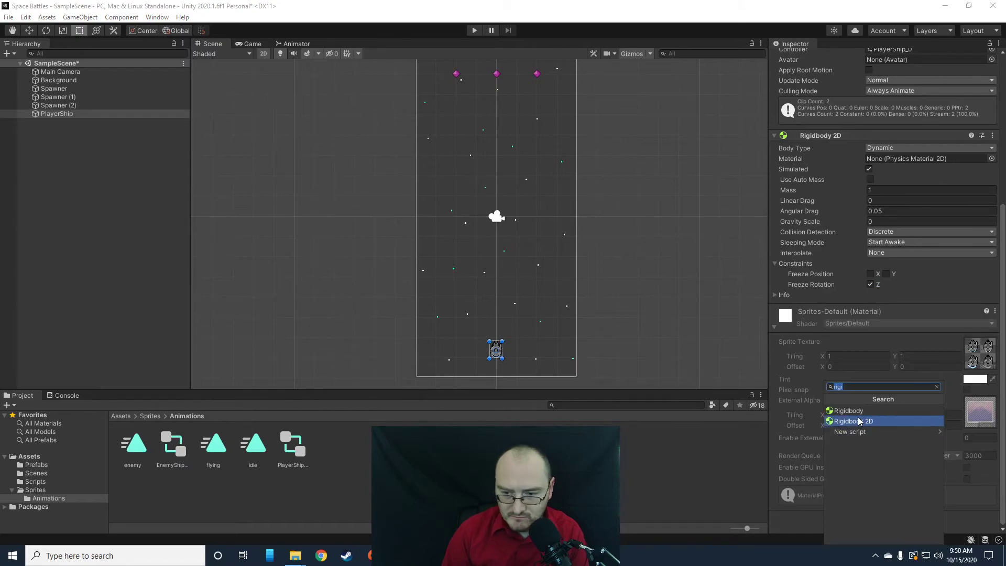
{"action": "type", "text": "circle"}
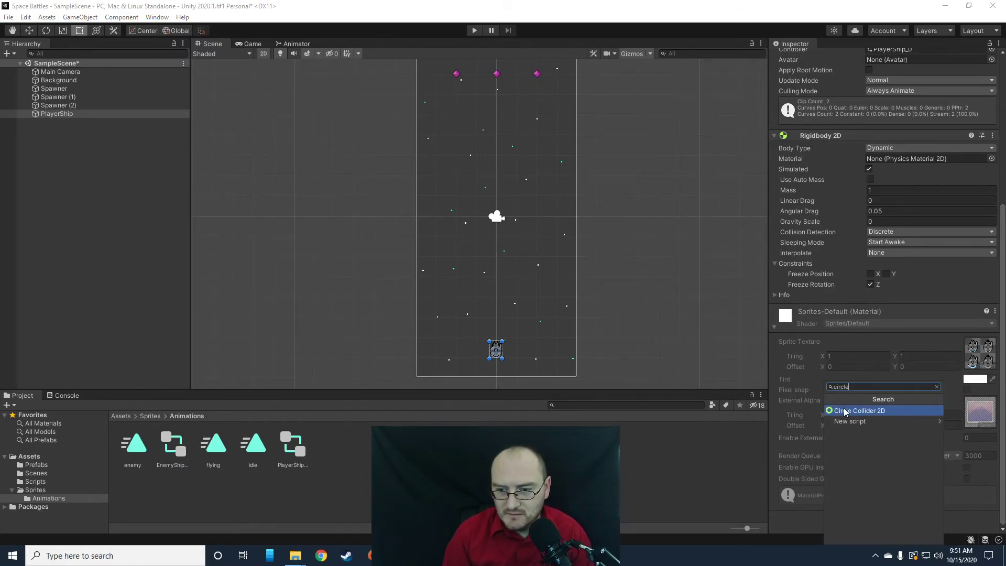
{"action": "left_click", "coordinate": [845, 411]}
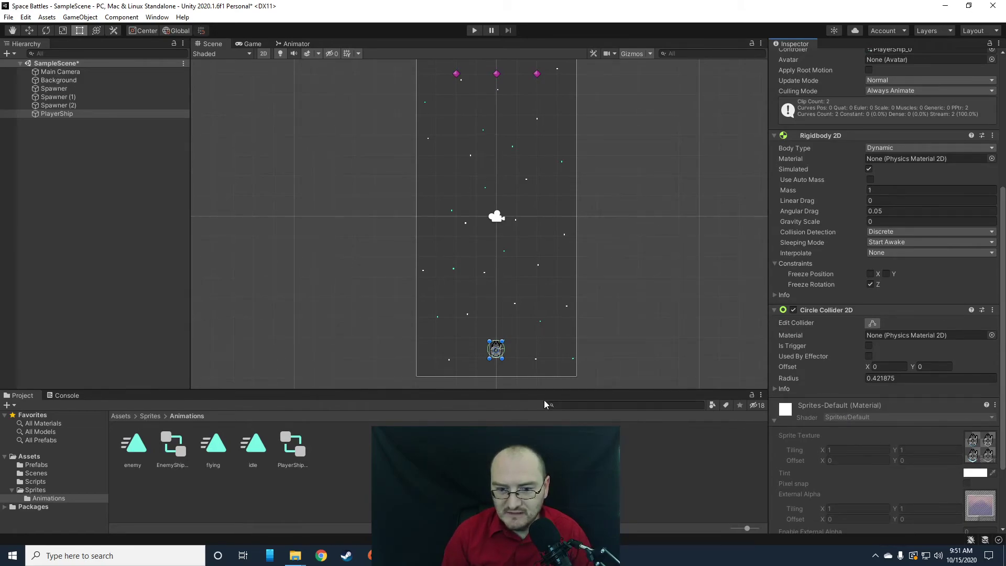
Shrink the PlayerShip's circle collider to a radius of about 0.28 and set its offset to X 0, Y -0.08.
{"action": "scroll", "coordinate": [490, 353], "scroll_direction": "up", "scroll_amount": 6}
{"action": "scroll", "coordinate": [517, 348], "scroll_direction": "up", "scroll_amount": 4}
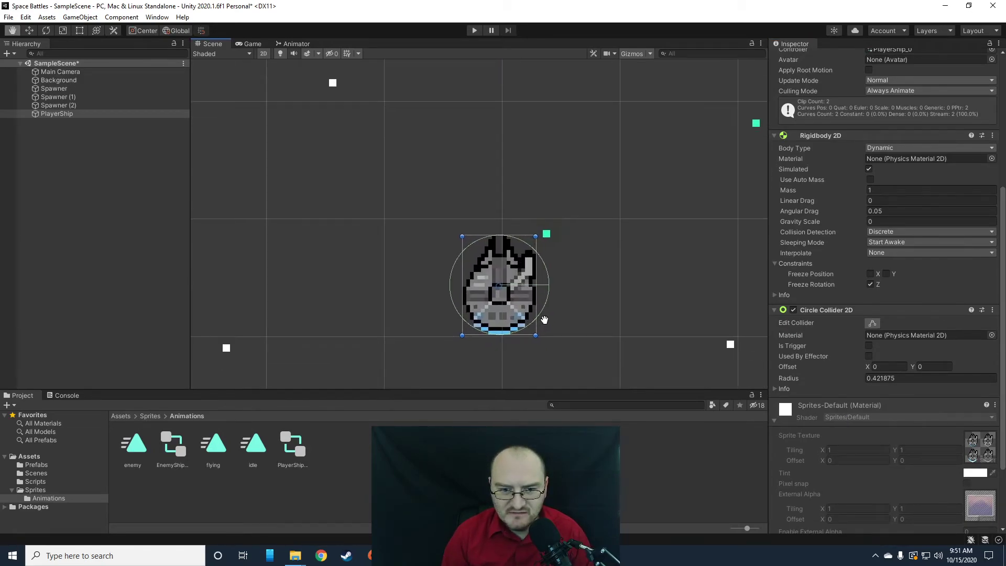
{"action": "left_click", "coordinate": [872, 323]}
{"action": "left_click_drag", "start_coordinate": [550, 283], "coordinate": [526, 288]}
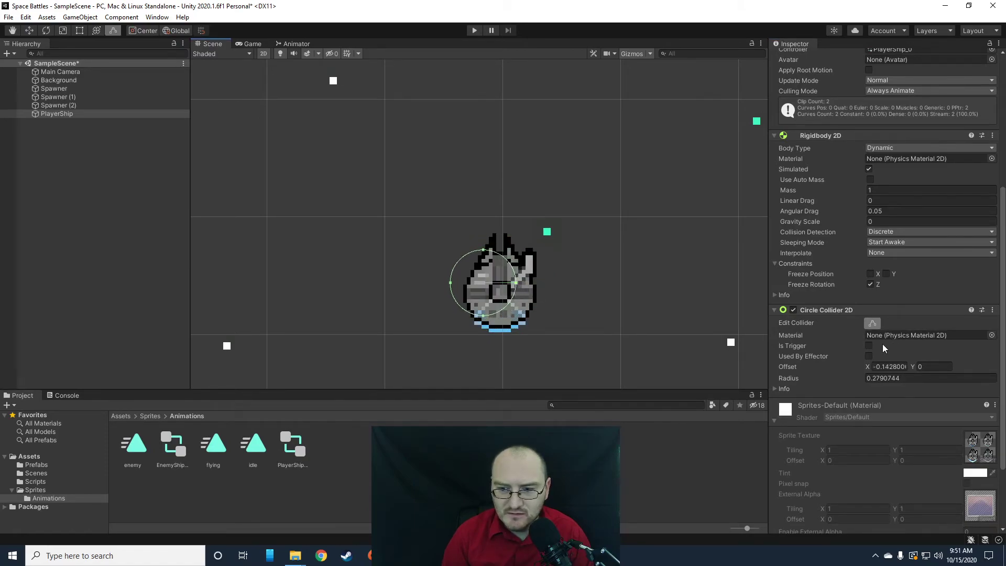
{"action": "left_click", "coordinate": [872, 367]}
{"action": "type", "text": "0"}
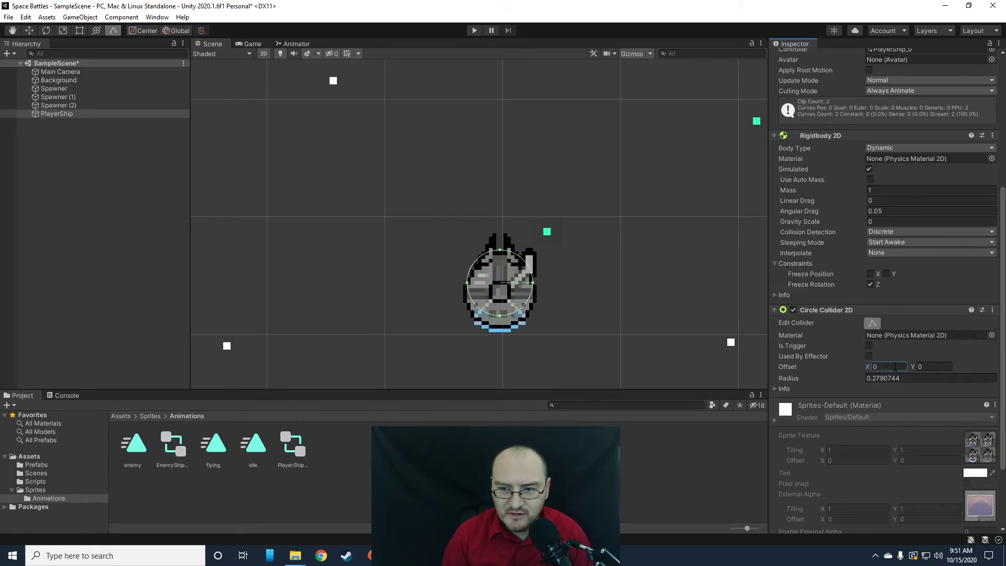
{"action": "left_click", "coordinate": [914, 367]}
{"action": "type", "text": "-0.05"}
{"action": "key", "text": "BackSpace"}
{"action": "type", "text": "8"}
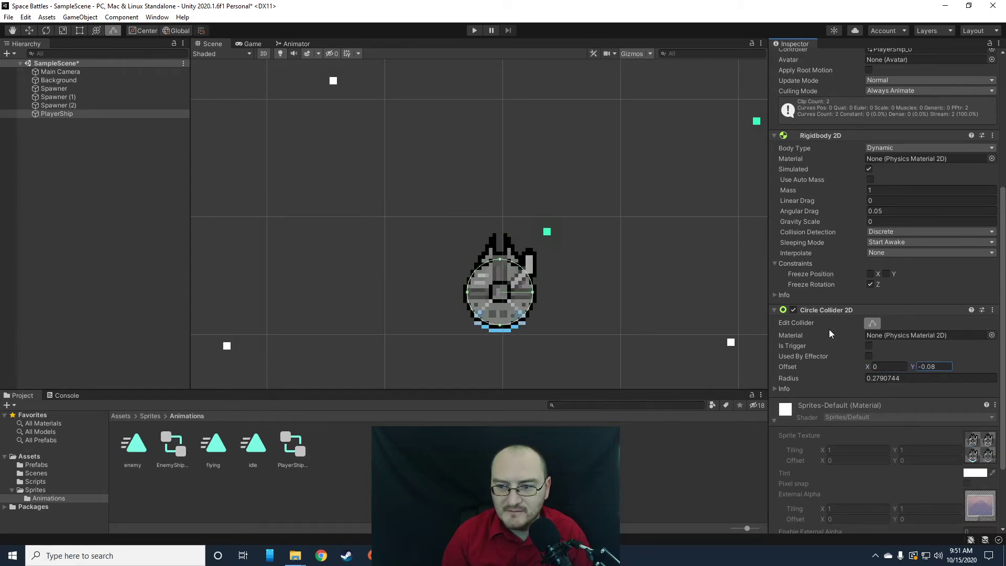
{"action": "left_click", "coordinate": [872, 323]}
Attach the Move script from the Scripts folder to the PlayerShip object.
{"action": "scroll", "coordinate": [887, 352], "scroll_direction": "down", "scroll_amount": 3}
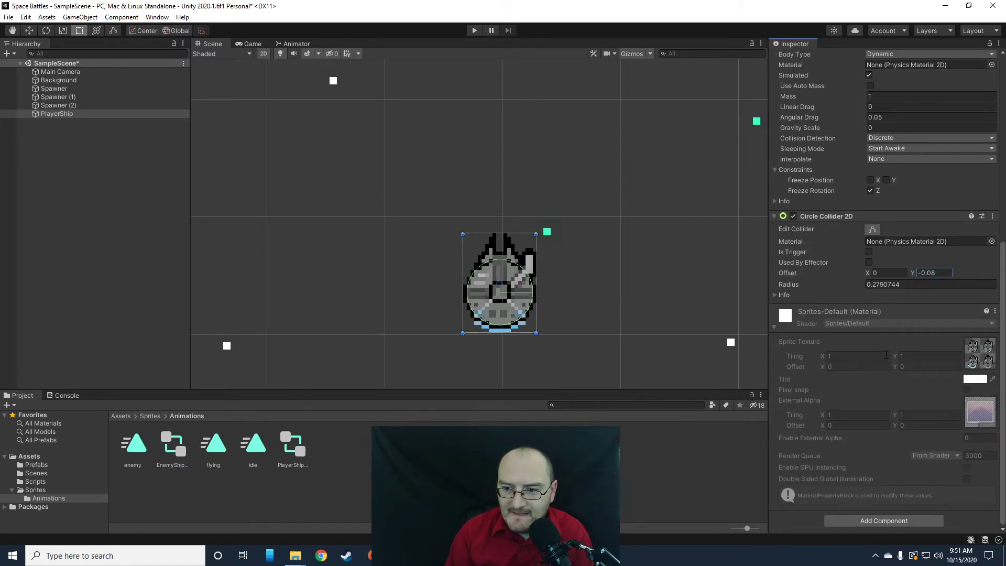
{"action": "left_click", "coordinate": [36, 481]}
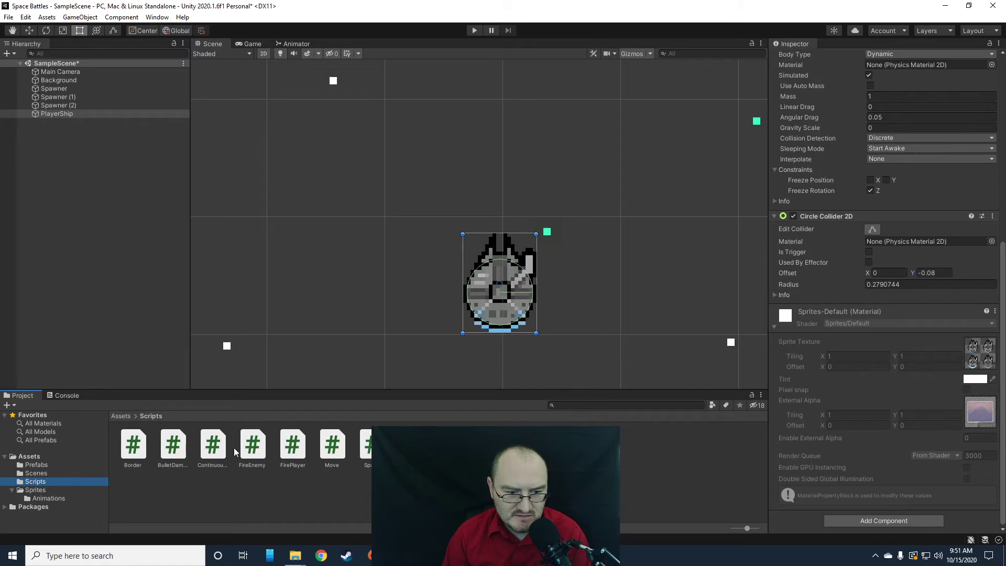
{"action": "left_click", "coordinate": [334, 449]}
{"action": "left_click_drag", "start_coordinate": [334, 449], "coordinate": [848, 303]}
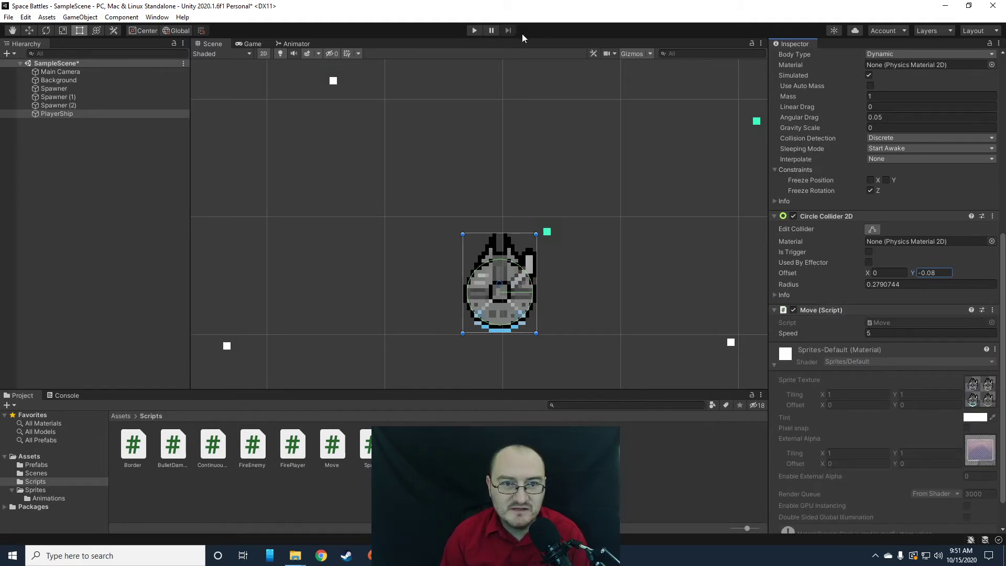
Play-test the game by flying the player ship up, down, left and right, and stop play mode.
{"action": "left_click", "coordinate": [479, 32]}
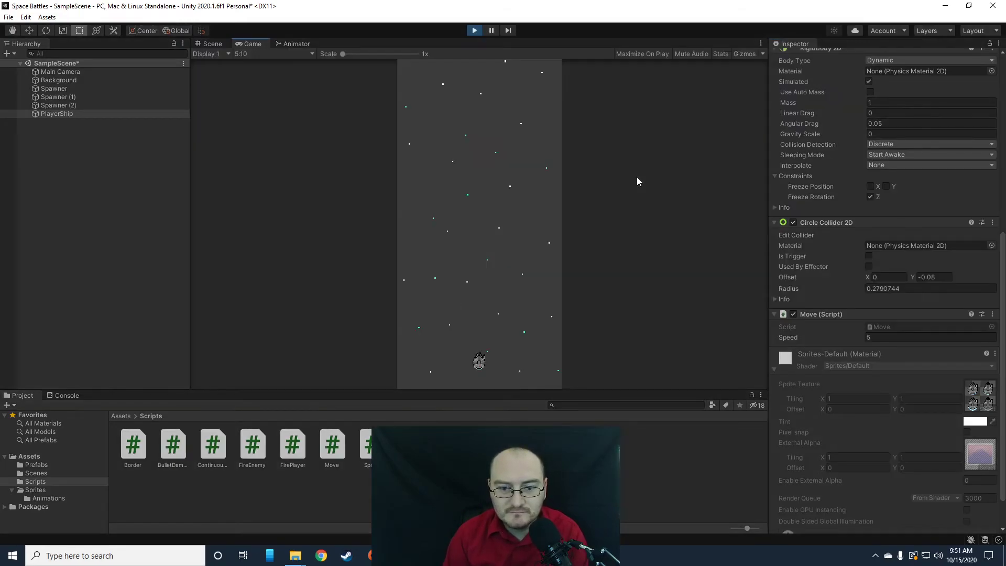
{"action": "key", "text": "Up"}
{"action": "key", "text": "Left"}
{"action": "key", "text": "Down"}
{"action": "key", "text": "Right"}
{"action": "key", "text": "Up"}
{"action": "key", "text": "Left"}
{"action": "key", "text": "Left"}
{"action": "key", "text": "Down"}
{"action": "key", "text": "Right"}
{"action": "key", "text": "Up"}
{"action": "key", "text": "Up"}
{"action": "key", "text": "Right"}
{"action": "key", "text": "Down"}
{"action": "key", "text": "Left"}
{"action": "key", "text": "Left"}
{"action": "key", "text": "Down"}
{"action": "key", "text": "Right"}
{"action": "key", "text": "Up"}
{"action": "left_click", "coordinate": [474, 31]}
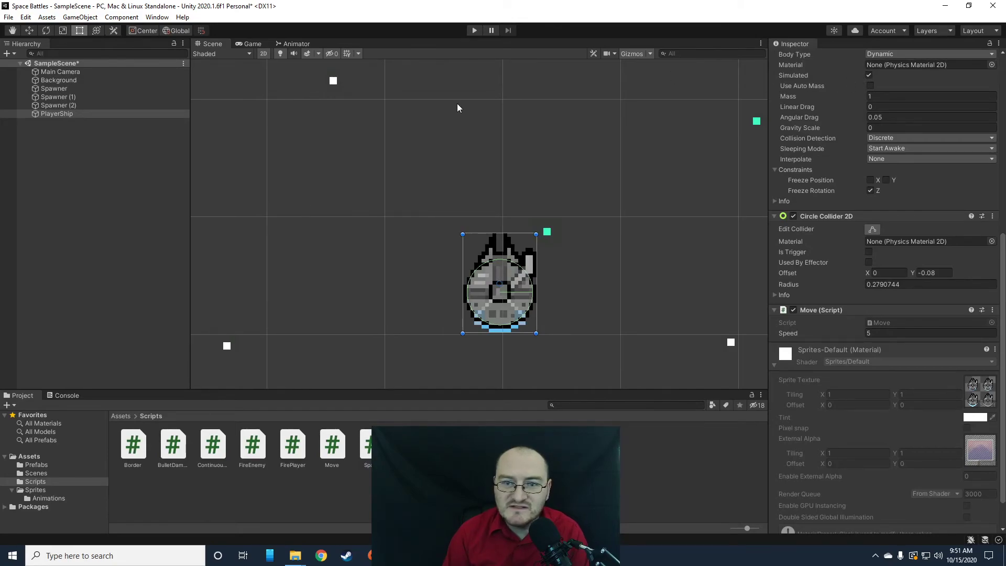
Assign the Ship tag to the PlayerShip object.
{"action": "left_click", "coordinate": [50, 113]}
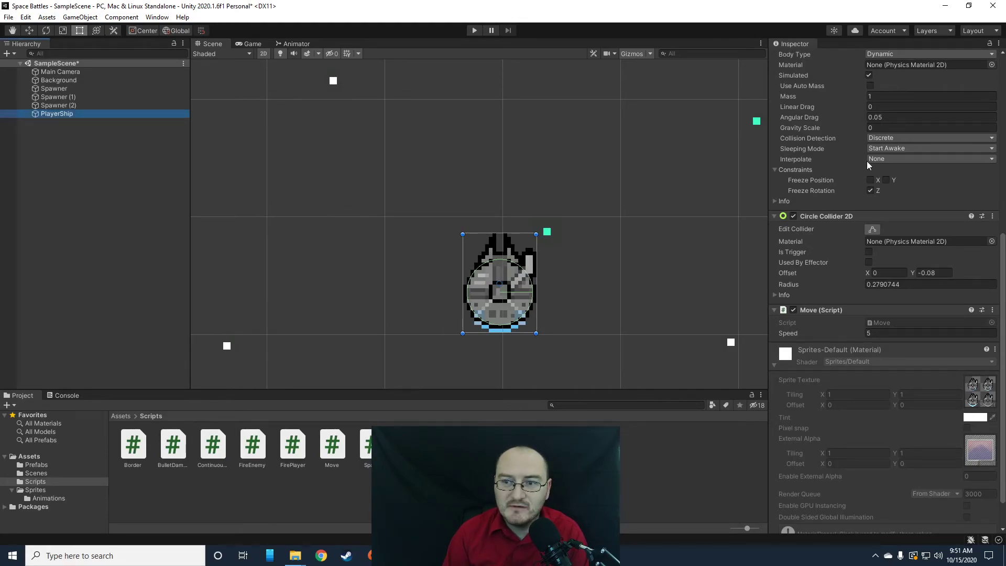
{"action": "scroll", "coordinate": [865, 155], "scroll_direction": "up", "scroll_amount": 10}
{"action": "left_click", "coordinate": [830, 71]}
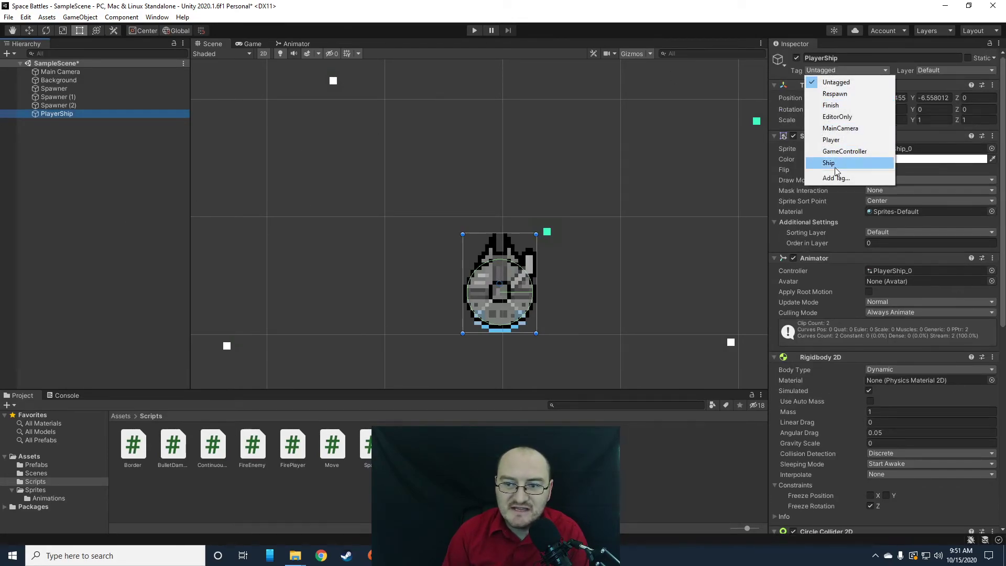
{"action": "left_click", "coordinate": [830, 163]}
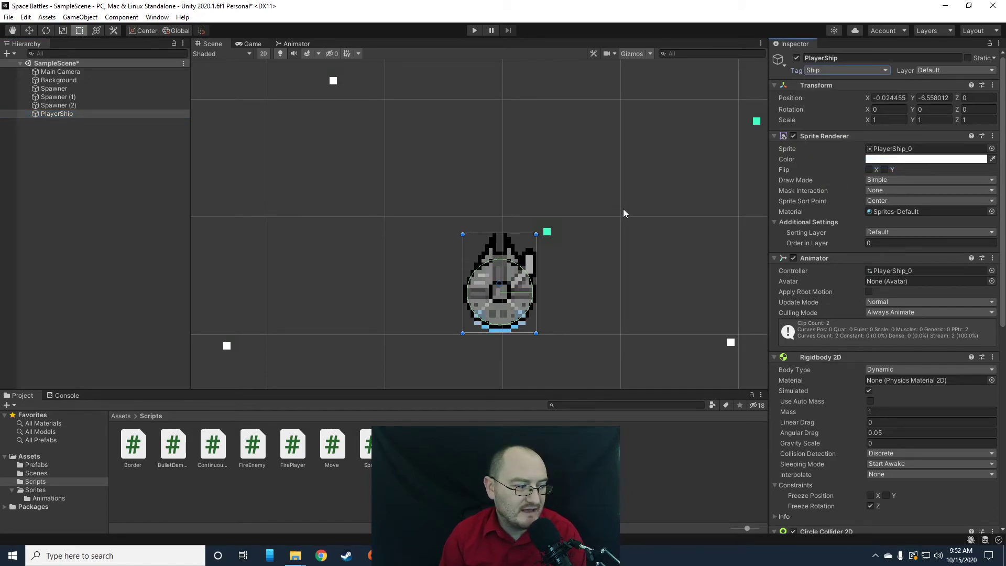
{"action": "scroll", "coordinate": [586, 316], "scroll_direction": "down", "scroll_amount": 5}
{"action": "middle_click_drag", "start_coordinate": [586, 316], "coordinate": [556, 339]}
{"action": "scroll", "coordinate": [556, 274], "scroll_direction": "down", "scroll_amount": 1}
{"action": "middle_click_drag", "start_coordinate": [556, 274], "coordinate": [556, 295]}
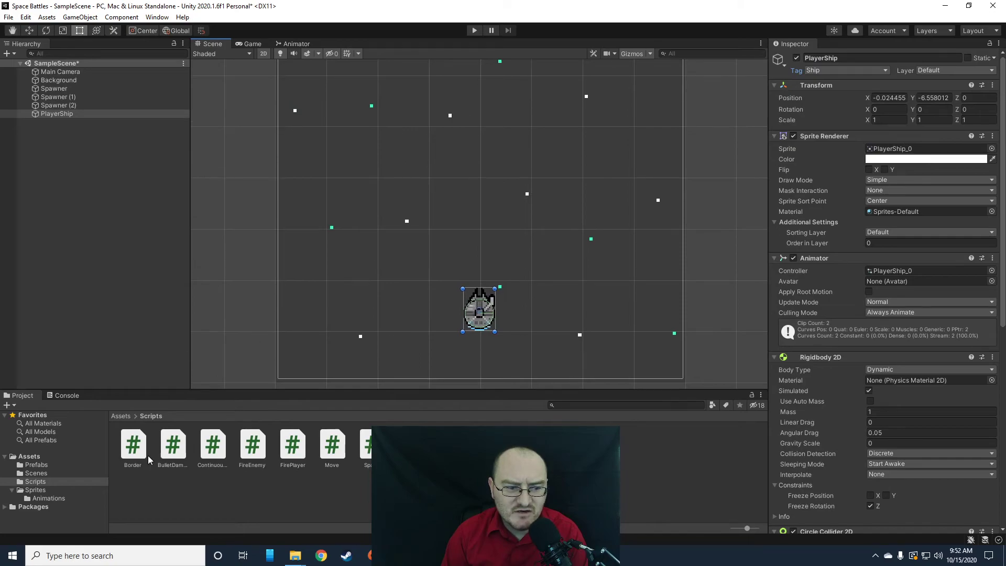
{"action": "left_click", "coordinate": [61, 155]}
{"action": "left_click", "coordinate": [55, 113]}
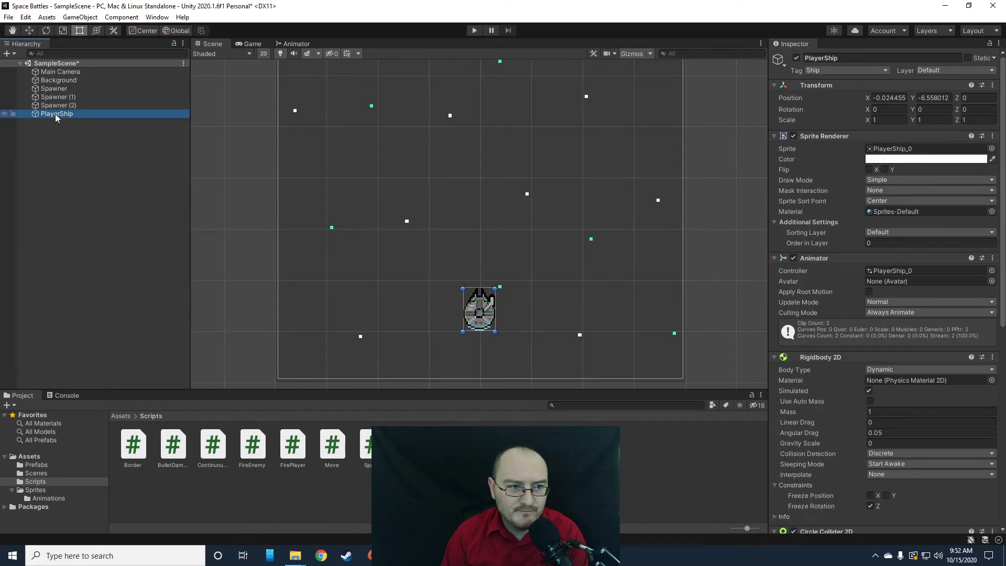
{"action": "right_click", "coordinate": [56, 115]}
{"action": "left_click", "coordinate": [33, 181]}
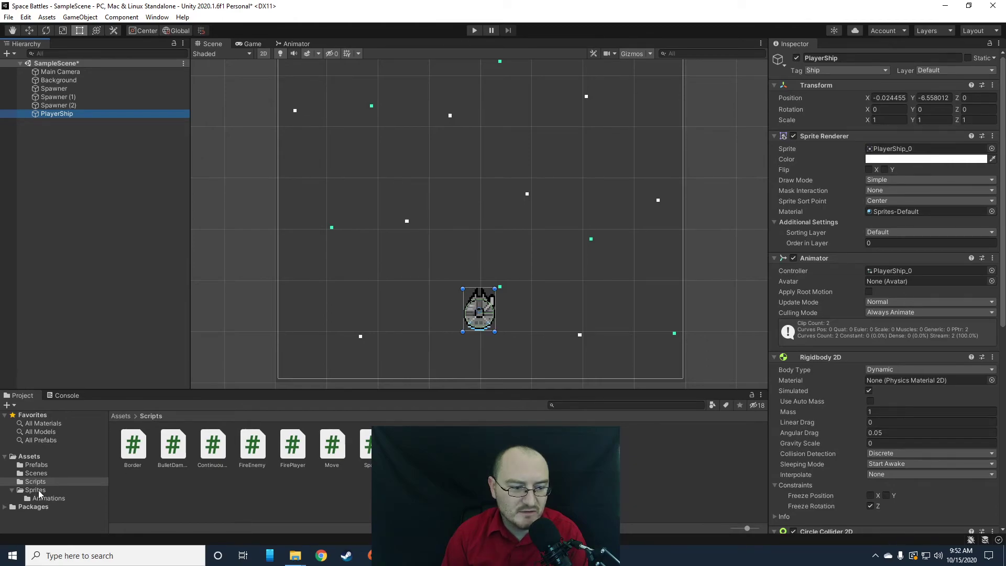
Place the Blaster Bolt sprite in the scene just above the player ship and add a Circle Collider 2D to it.
{"action": "left_click", "coordinate": [36, 490]}
{"action": "left_click_drag", "start_coordinate": [215, 450], "coordinate": [479, 246]}
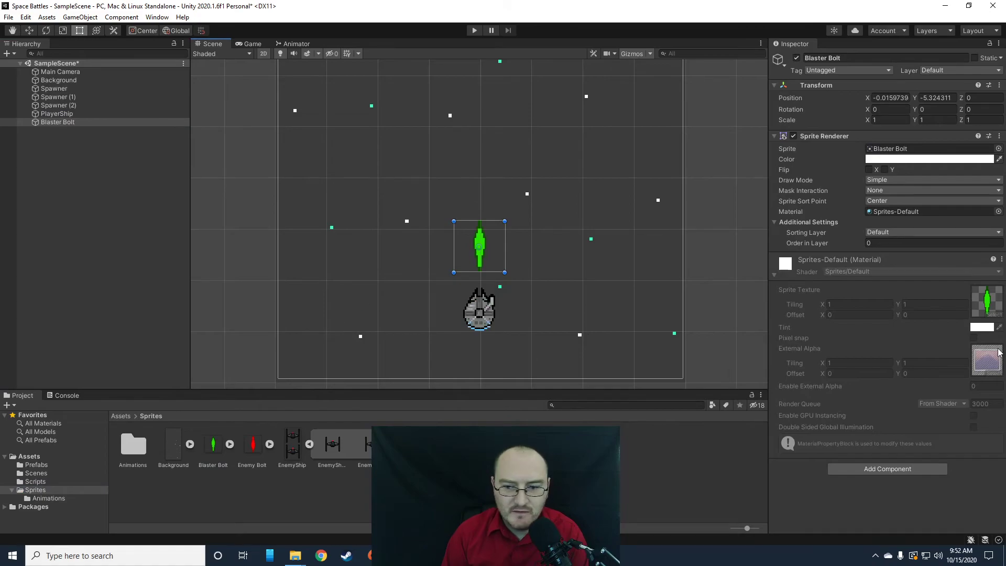
{"action": "left_click", "coordinate": [883, 467]}
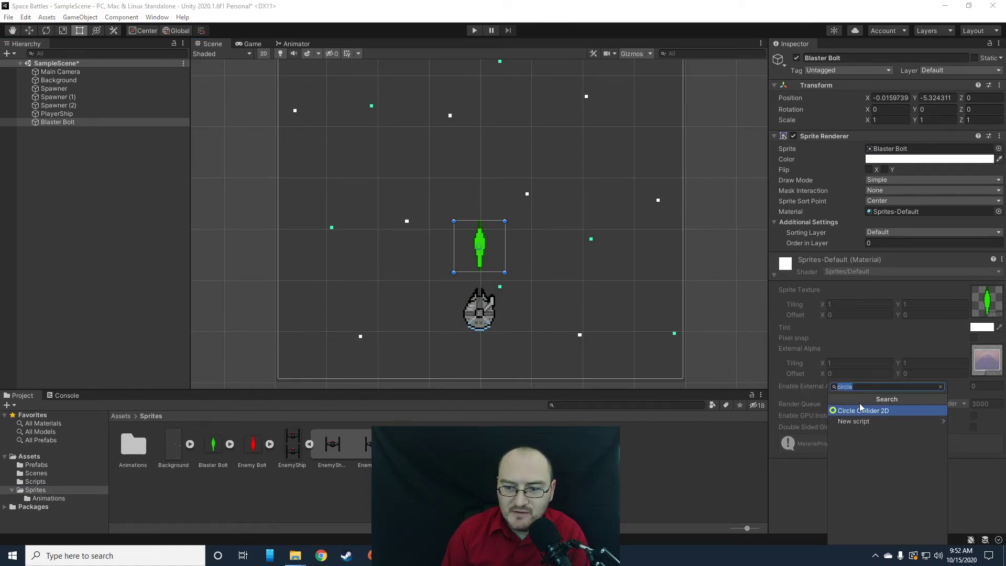
{"action": "left_click", "coordinate": [857, 410]}
Shrink the Blaster Bolt's circle collider to a radius of about 0.14 and set its offset to X 0.01, Y 0.05.
{"action": "scroll", "coordinate": [891, 405], "scroll_direction": "down", "scroll_amount": 2}
{"action": "scroll", "coordinate": [891, 404], "scroll_direction": "up", "scroll_amount": 2}
{"action": "left_click", "coordinate": [870, 271]}
{"action": "left_click_drag", "start_coordinate": [506, 249], "coordinate": [468, 245]}
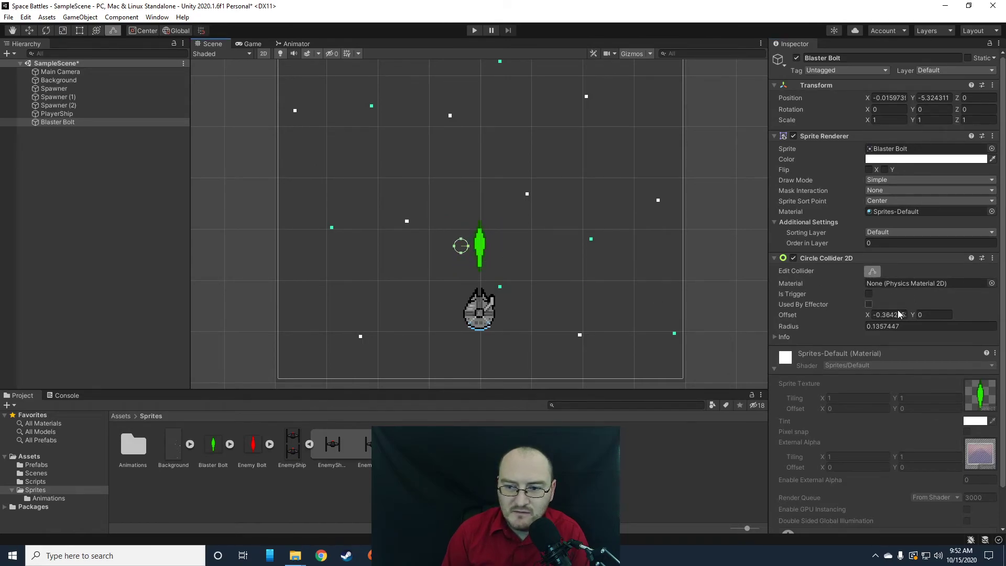
{"action": "left_click_drag", "start_coordinate": [868, 312], "coordinate": [876, 314]}
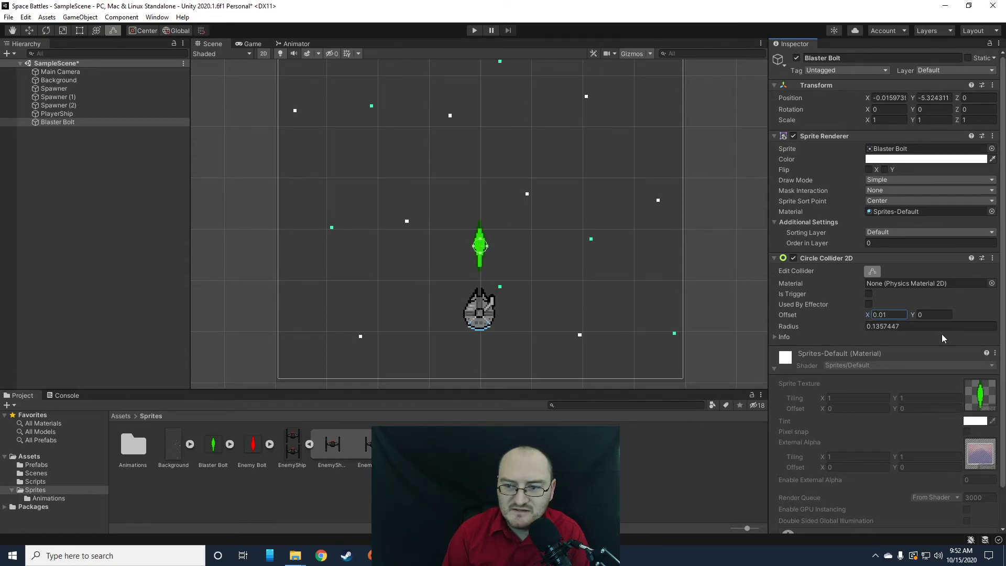
{"action": "left_click", "coordinate": [915, 317]}
{"action": "left_click_drag", "start_coordinate": [914, 317], "coordinate": [914, 315]}
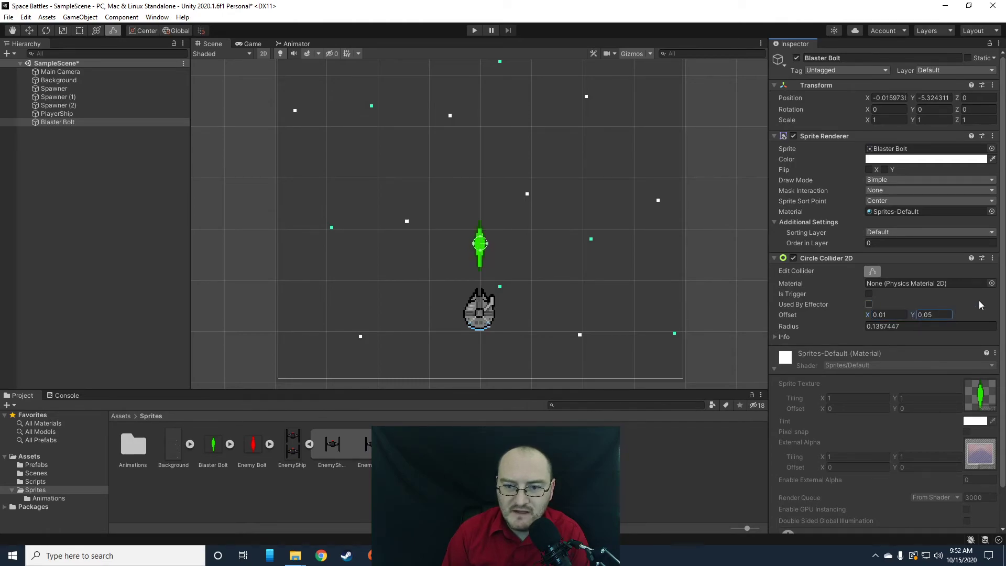
Add a Rigidbody 2D component to the Blaster Bolt object.
{"action": "scroll", "coordinate": [854, 367], "scroll_direction": "down", "scroll_amount": 2}
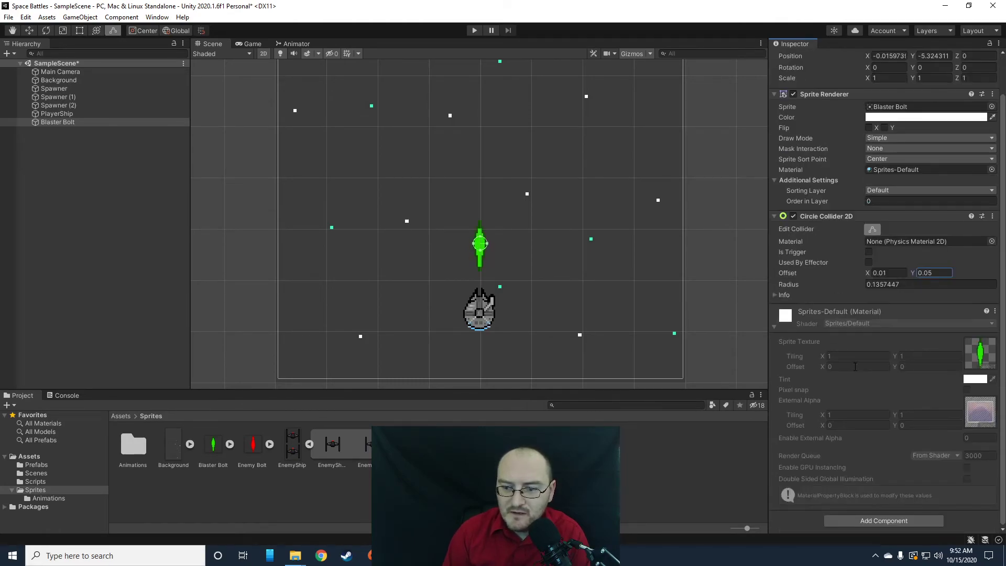
{"action": "left_click", "coordinate": [905, 526]}
{"action": "type", "text": "rigid"}
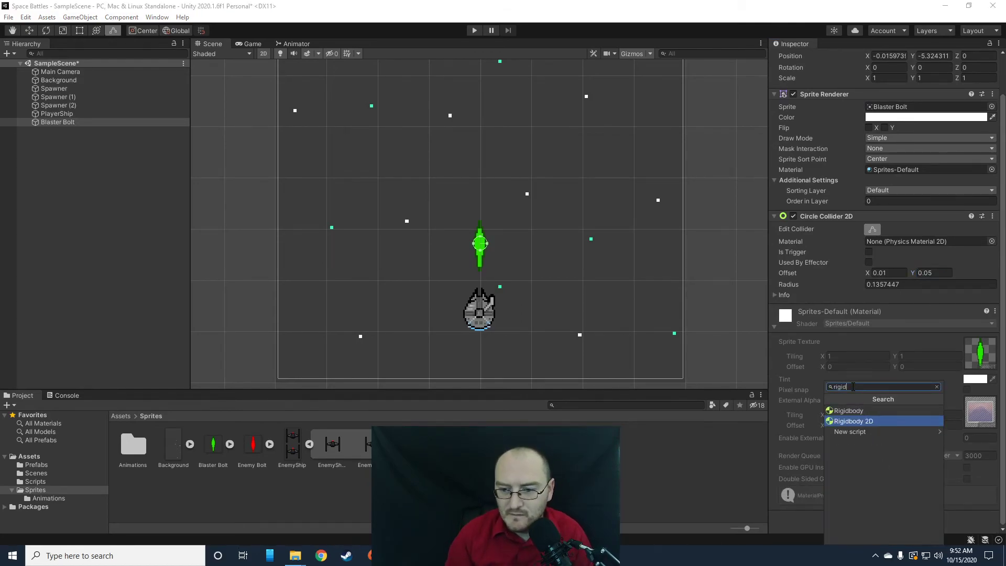
{"action": "left_click", "coordinate": [858, 422]}
{"action": "scroll", "coordinate": [839, 366], "scroll_direction": "down", "scroll_amount": 5}
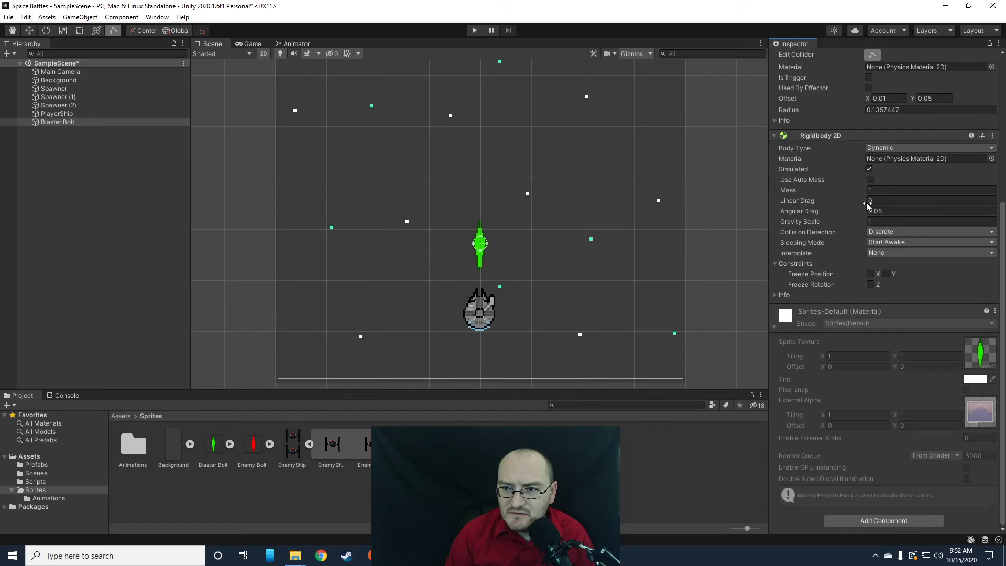
Set the Blaster Bolt's Rigidbody 2D gravity scale to 0 and freeze its Z rotation.
{"action": "left_click", "coordinate": [878, 221]}
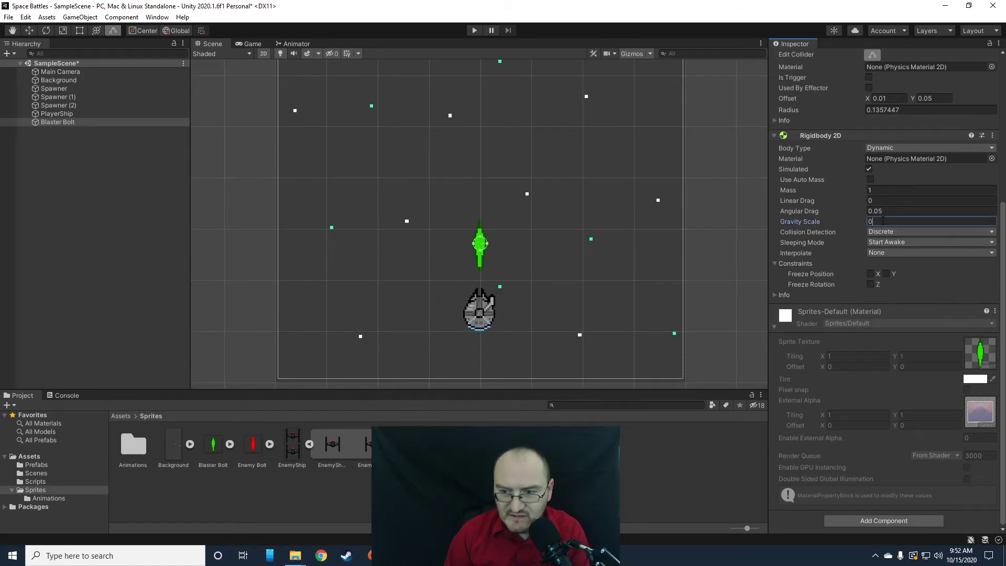
{"action": "left_click", "coordinate": [870, 284]}
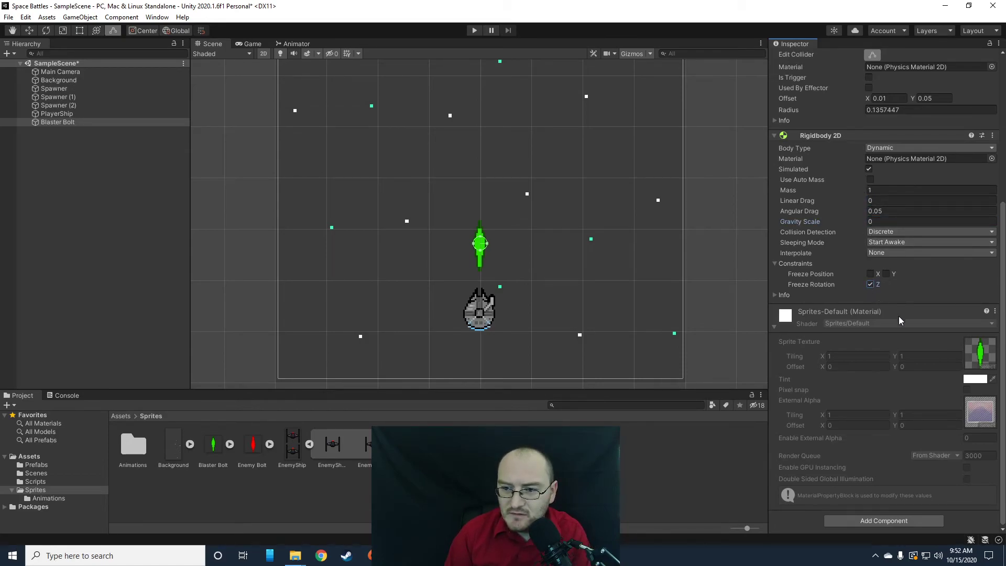
Attach the ContinuousVelocity script to the Blaster Bolt and set its Y velocity to 4.
{"action": "left_click", "coordinate": [37, 482]}
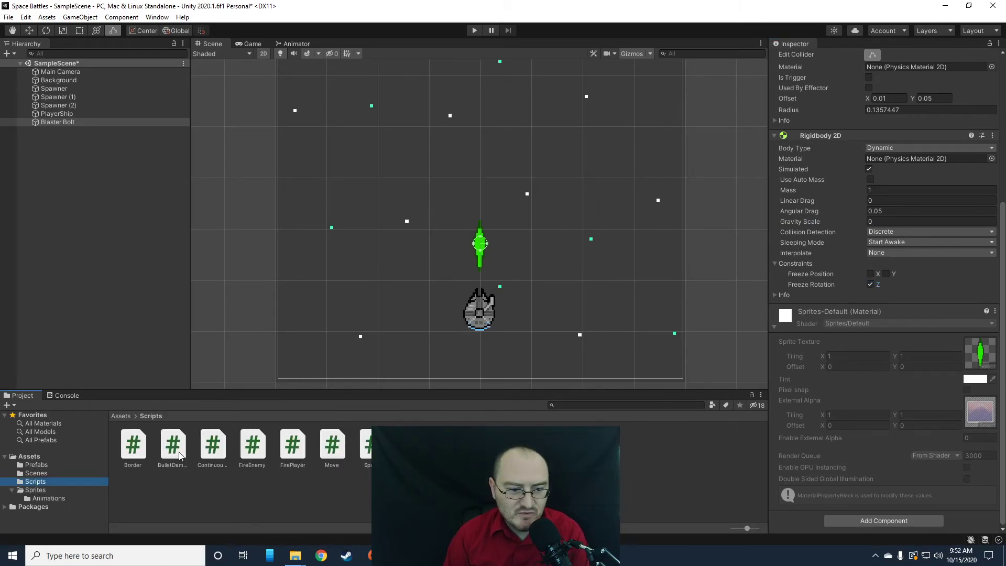
{"action": "left_click_drag", "start_coordinate": [814, 324], "coordinate": [848, 300]}
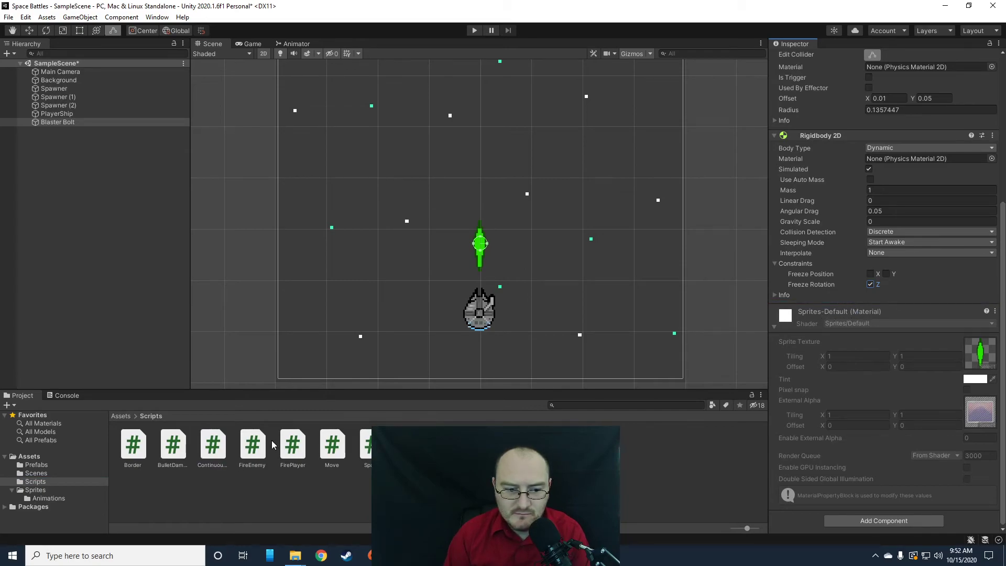
{"action": "left_click_drag", "start_coordinate": [218, 452], "coordinate": [852, 302]}
{"action": "left_click", "coordinate": [936, 332]}
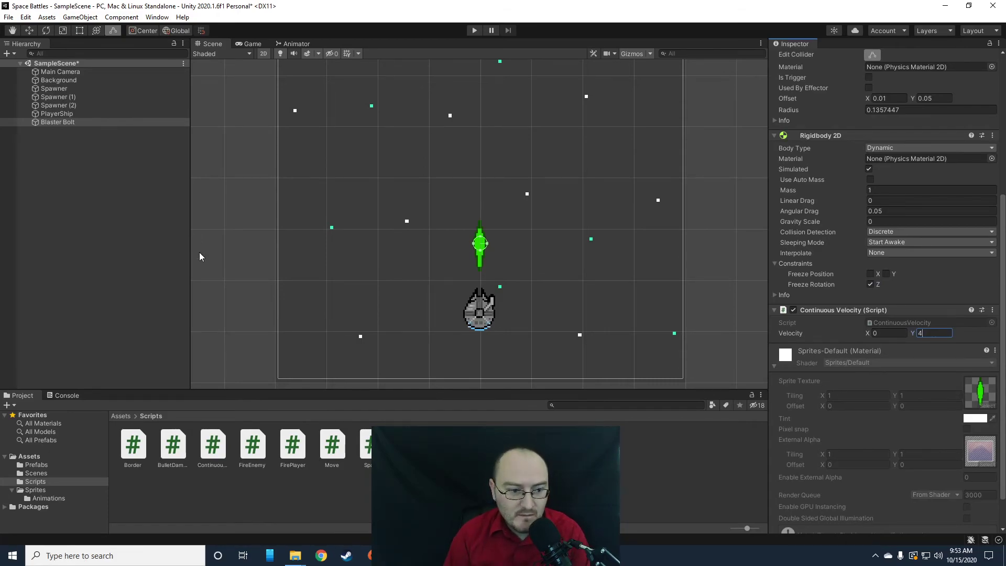
Attach the bullet damage script from the Scripts folder to the Blaster Bolt object.
{"action": "left_click", "coordinate": [34, 464]}
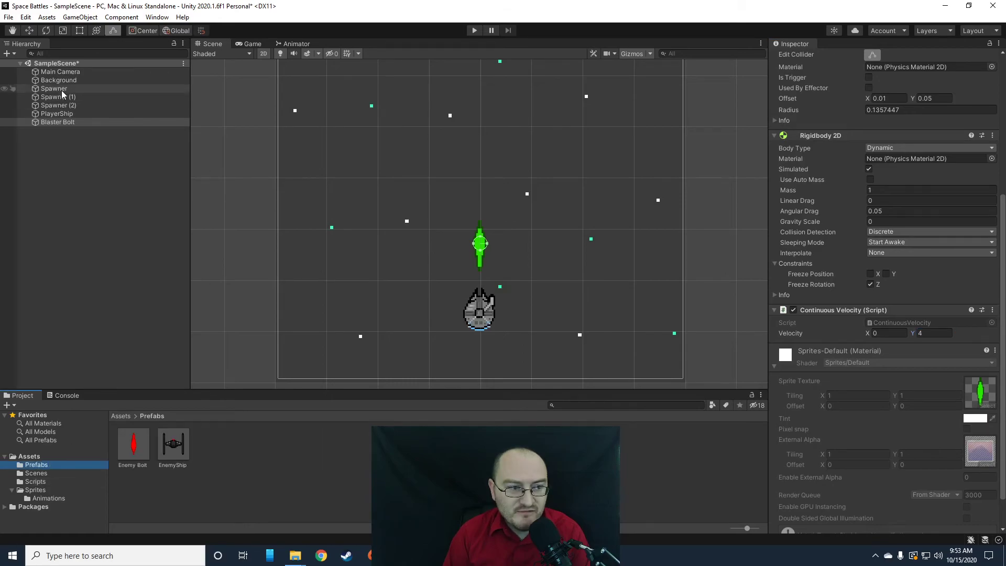
{"action": "left_click_drag", "start_coordinate": [59, 121], "coordinate": [121, 221]}
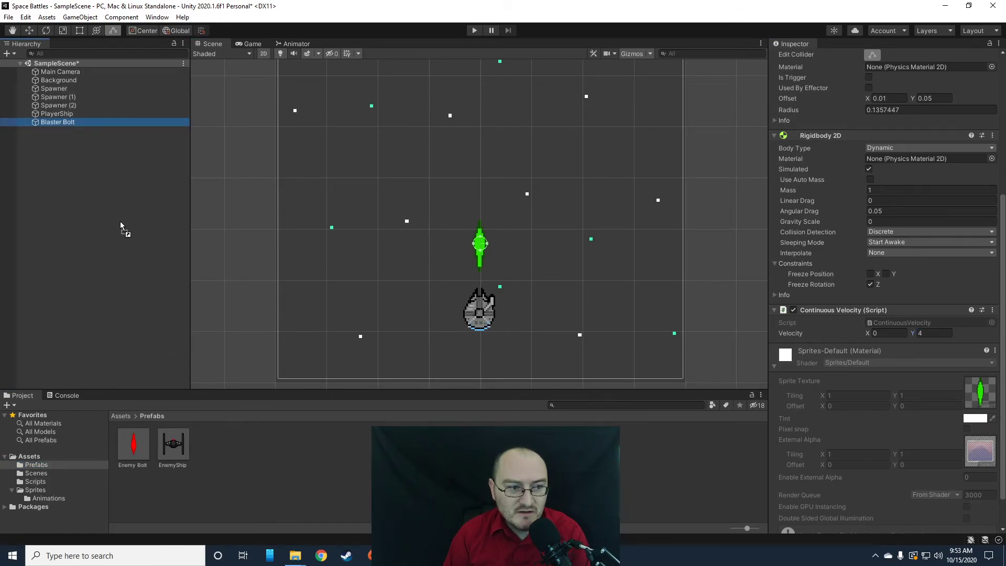
{"action": "left_click", "coordinate": [34, 482]}
{"action": "left_click_drag", "start_coordinate": [182, 457], "coordinate": [870, 306]}
Save the Blaster Bolt as a prefab in the Prefabs folder and delete its instance from the scene.
{"action": "left_click", "coordinate": [59, 196]}
{"action": "left_click", "coordinate": [58, 121]}
{"action": "left_click", "coordinate": [38, 465]}
{"action": "left_click_drag", "start_coordinate": [51, 126], "coordinate": [220, 456]}
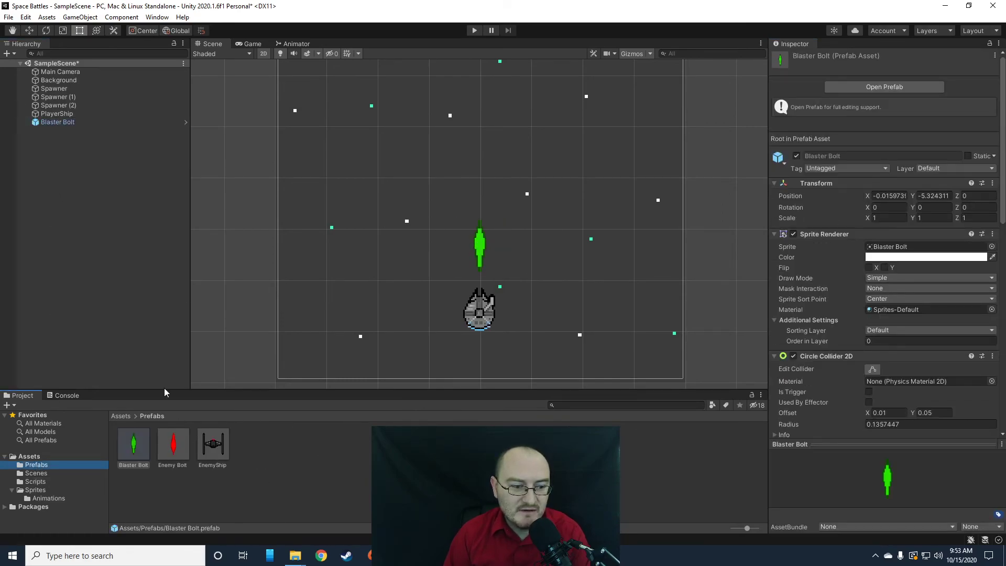
{"action": "right_click", "coordinate": [59, 123]}
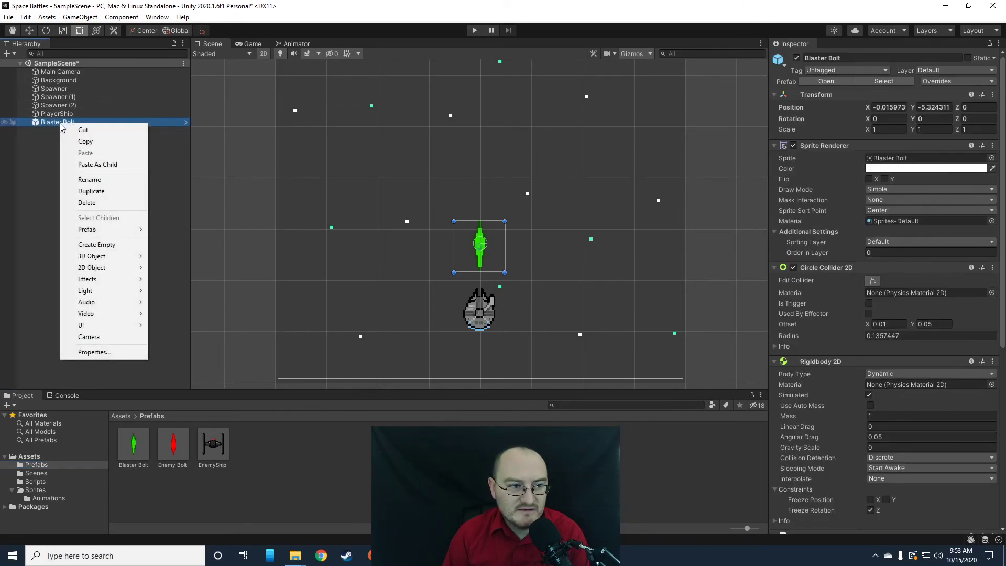
{"action": "left_click", "coordinate": [87, 203]}
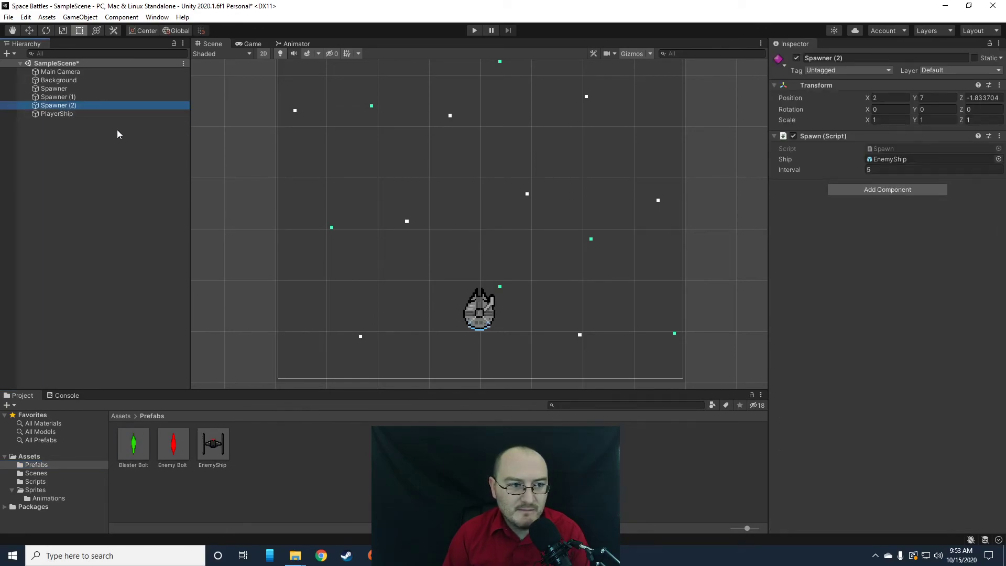
Create an empty child object under PlayerShip and rename it BulletSpawner.
{"action": "left_click", "coordinate": [69, 114]}
{"action": "right_click", "coordinate": [69, 115]}
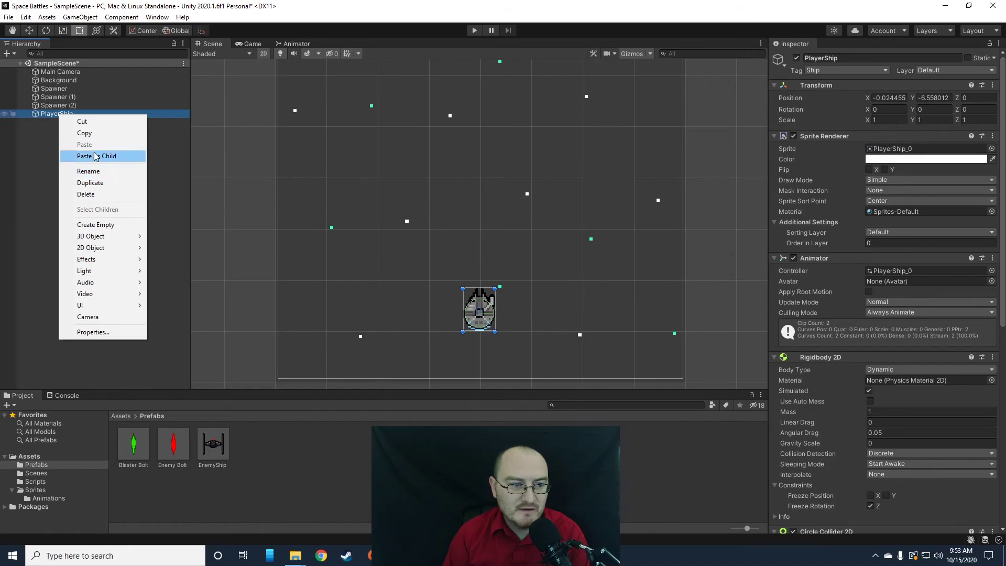
{"action": "left_click", "coordinate": [94, 224]}
{"action": "right_click", "coordinate": [68, 122]}
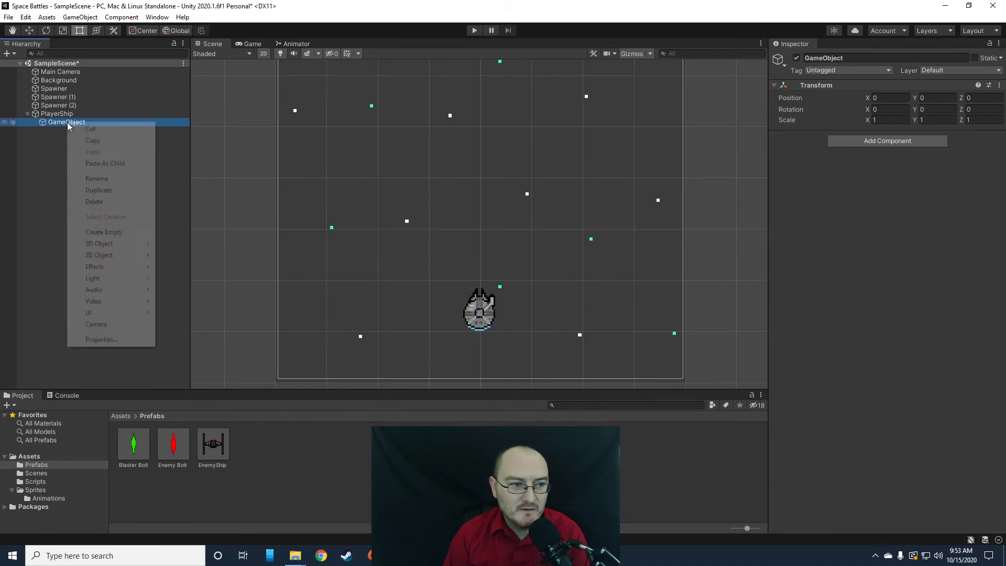
{"action": "left_click", "coordinate": [95, 178]}
{"action": "type", "text": "BulletSpawner"}
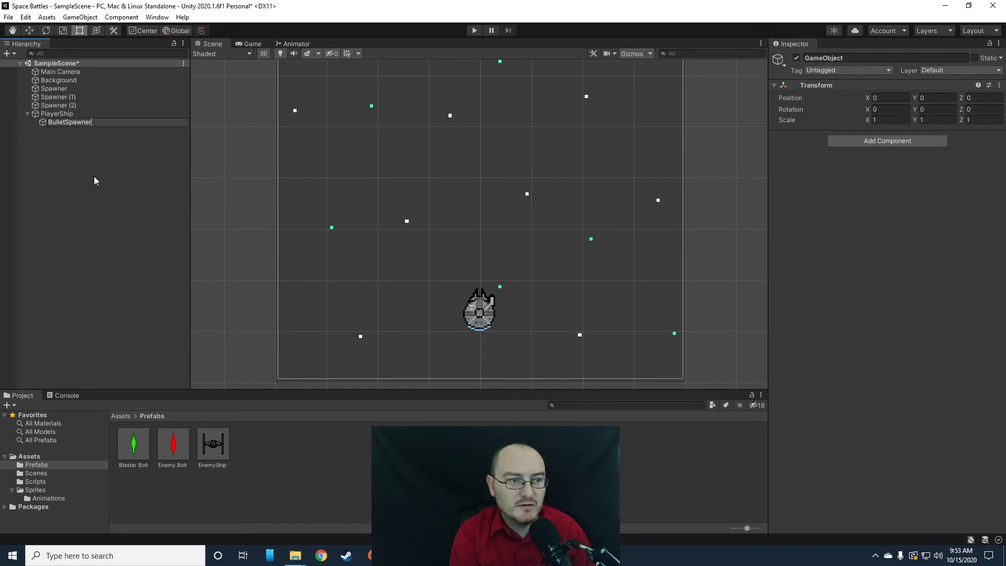
{"action": "key", "text": "Return"}
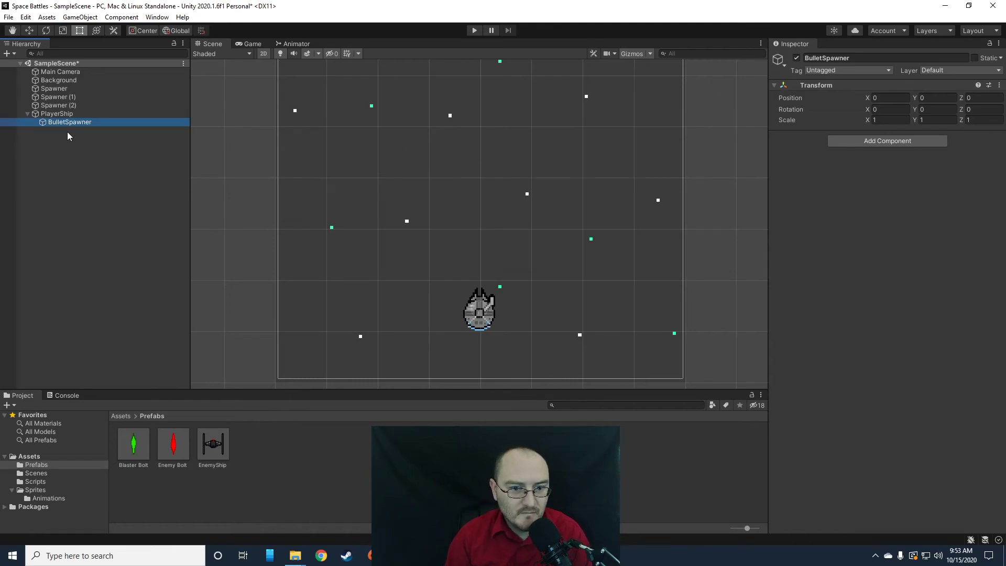
Give the BulletSpawner a green diamond icon and set its Y position to 0.6, just above the ship's nose.
{"action": "left_click", "coordinate": [786, 68]}
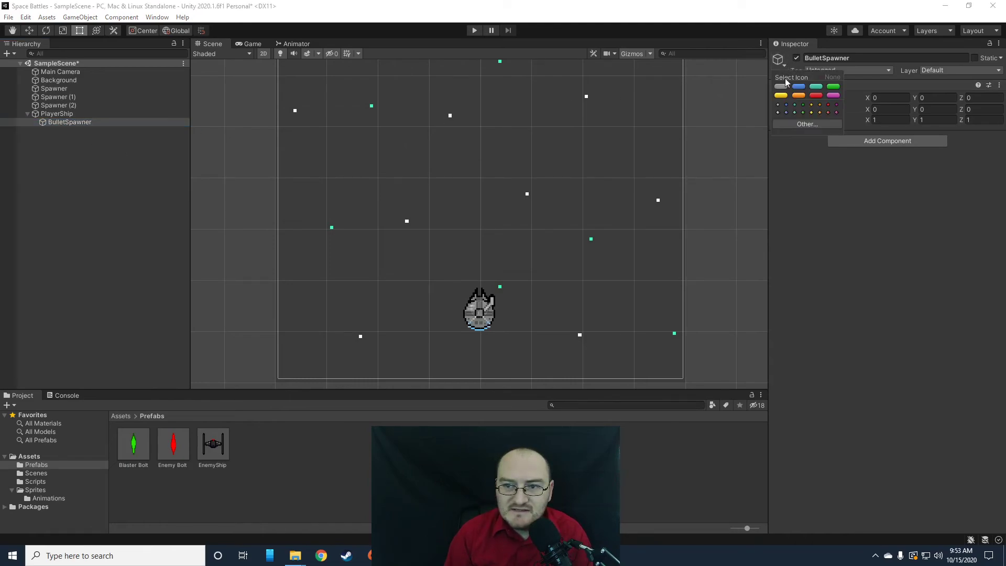
{"action": "left_click", "coordinate": [802, 112]}
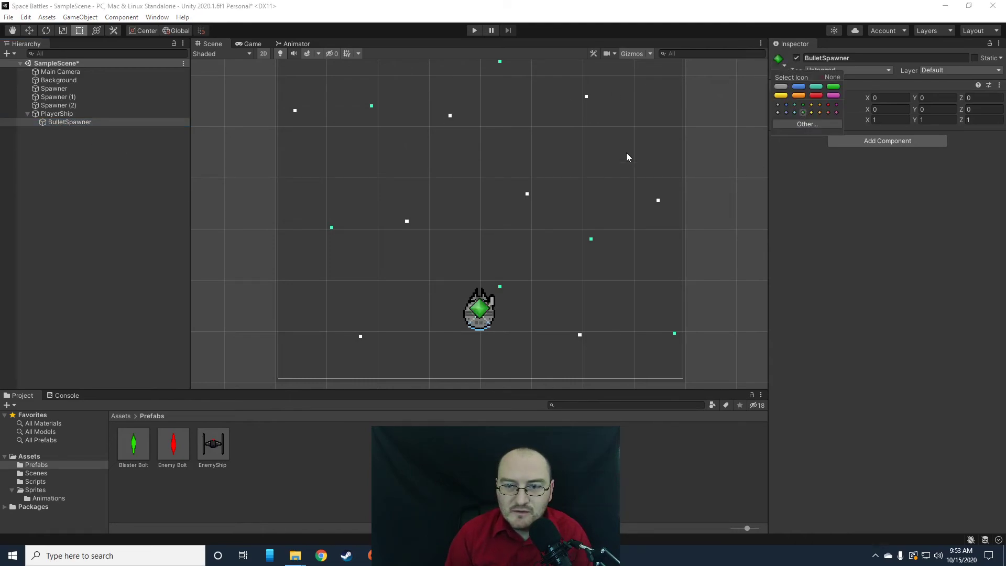
{"action": "left_click", "coordinate": [915, 98]}
{"action": "left_click_drag", "start_coordinate": [916, 98], "coordinate": [928, 98]}
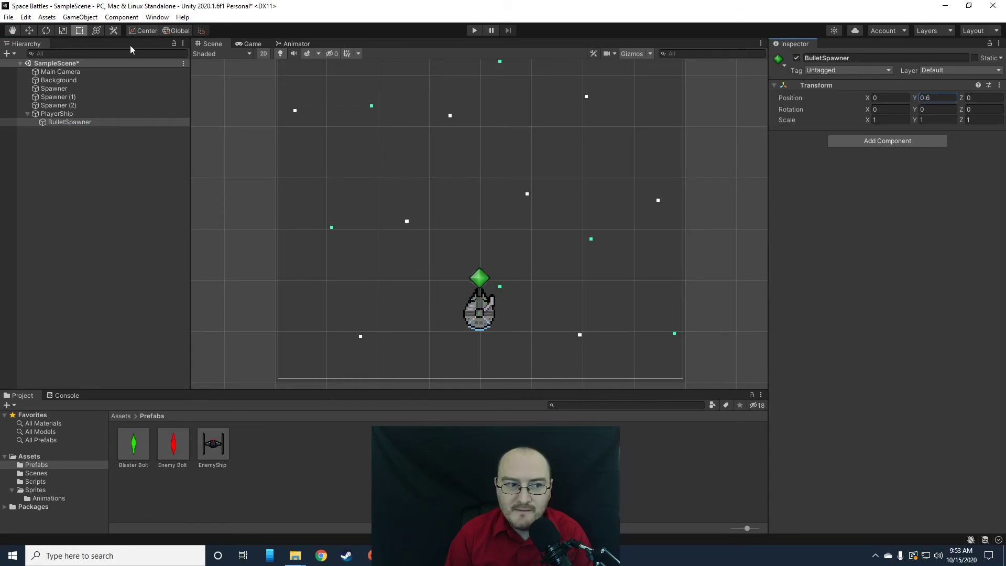
Attach the FirePlayer script to the BulletSpawner and assign the Blaster Bolt prefab as its Bullet.
{"action": "left_click", "coordinate": [68, 122]}
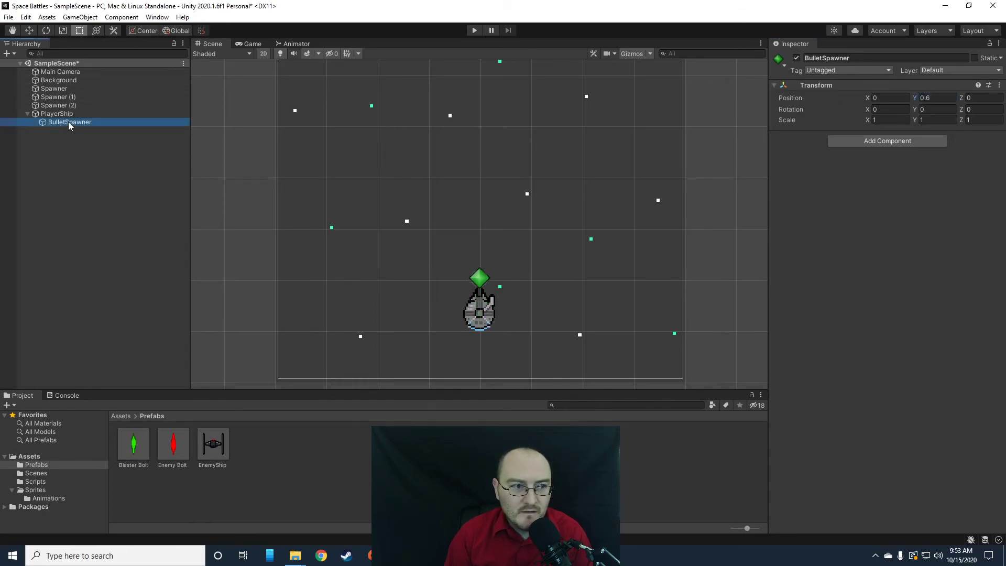
{"action": "left_click", "coordinate": [32, 482]}
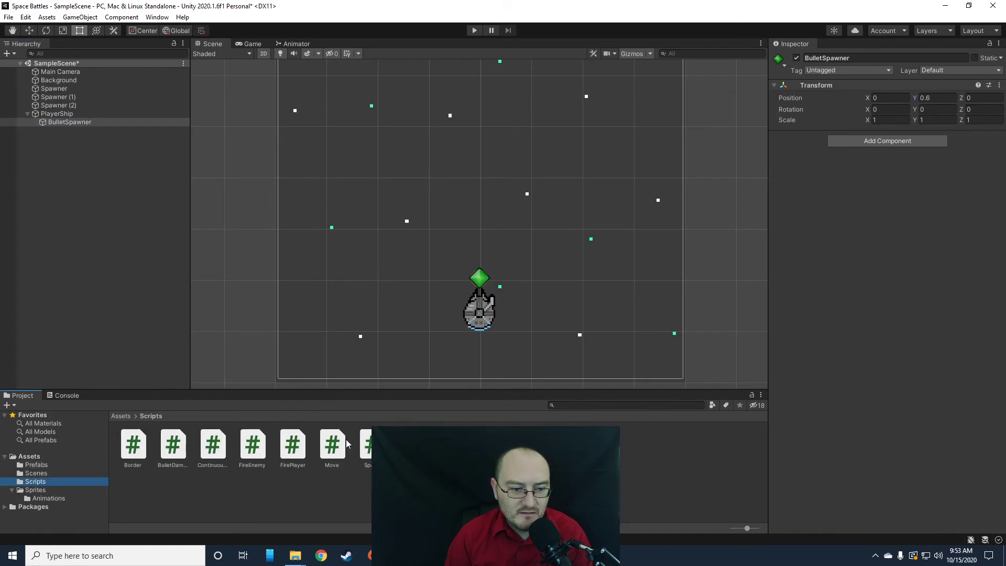
{"action": "left_click_drag", "start_coordinate": [289, 445], "coordinate": [848, 263]}
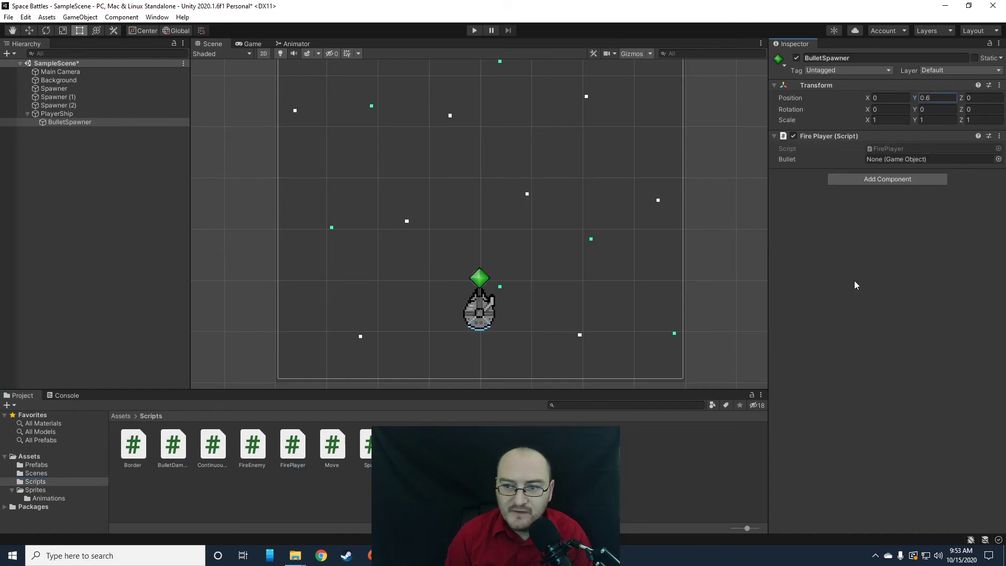
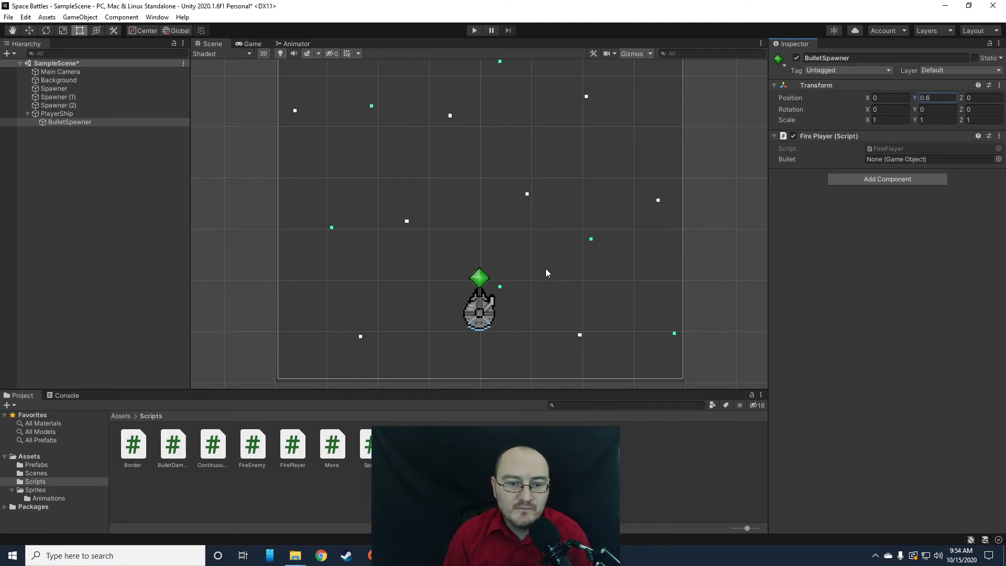
{"action": "left_click", "coordinate": [29, 466]}
{"action": "left_click_drag", "start_coordinate": [133, 444], "coordinate": [891, 160]}
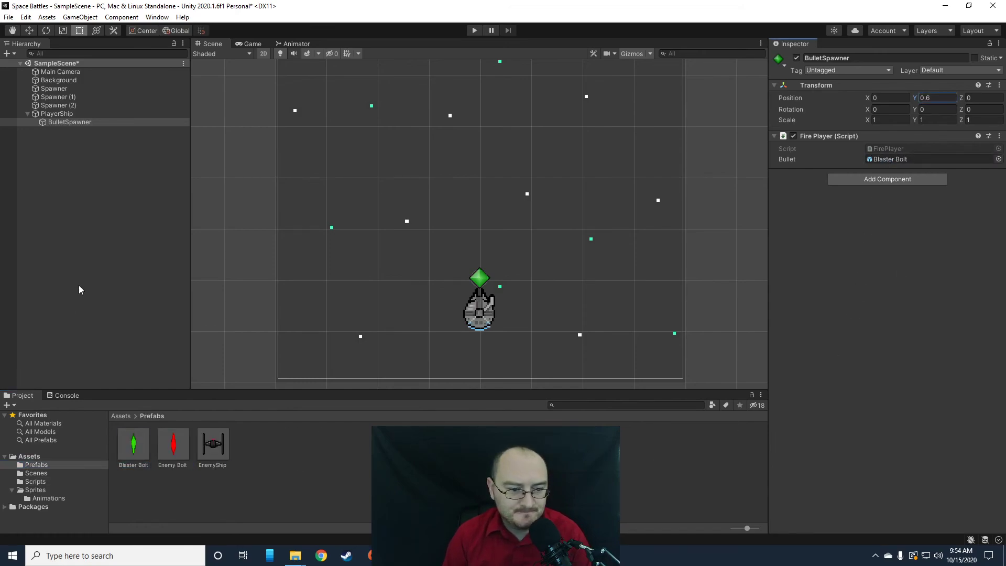
{"action": "left_click", "coordinate": [181, 488]}
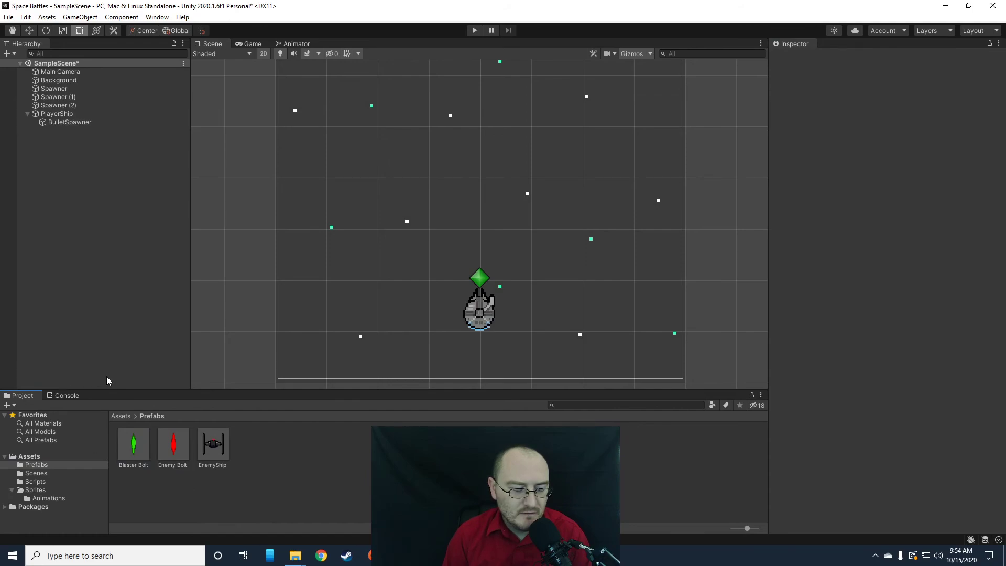
Create four empty game objects at the top level of the scene hierarchy, outside PlayerShip.
{"action": "scroll", "coordinate": [529, 263], "scroll_direction": "down", "scroll_amount": 10}
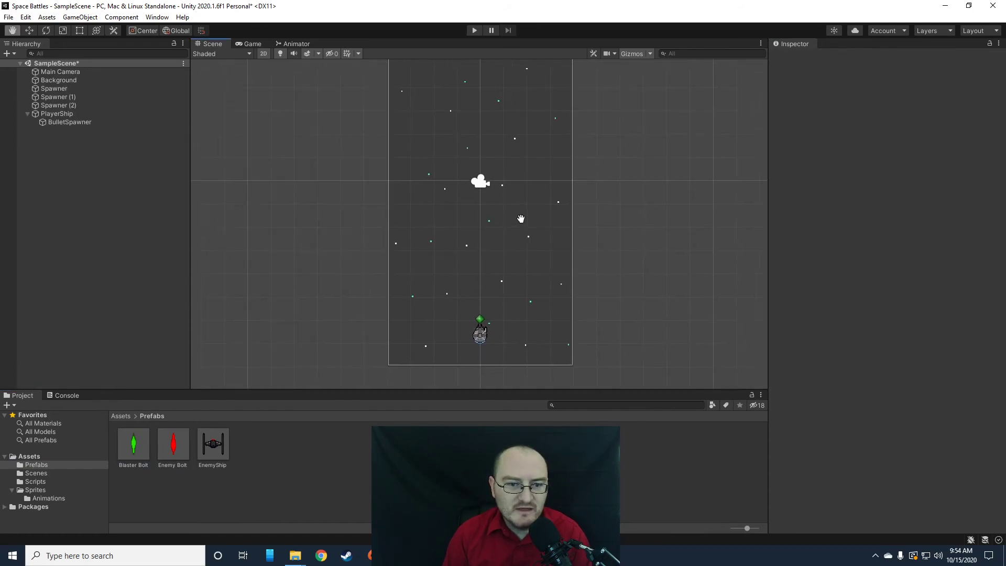
{"action": "middle_click_drag", "start_coordinate": [517, 225], "coordinate": [507, 228]}
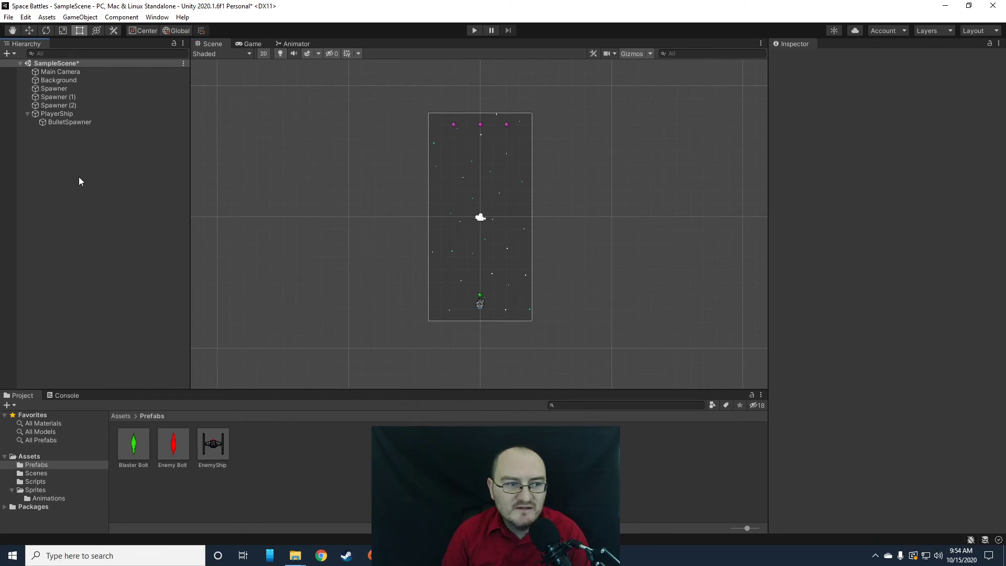
{"action": "right_click", "coordinate": [60, 163]}
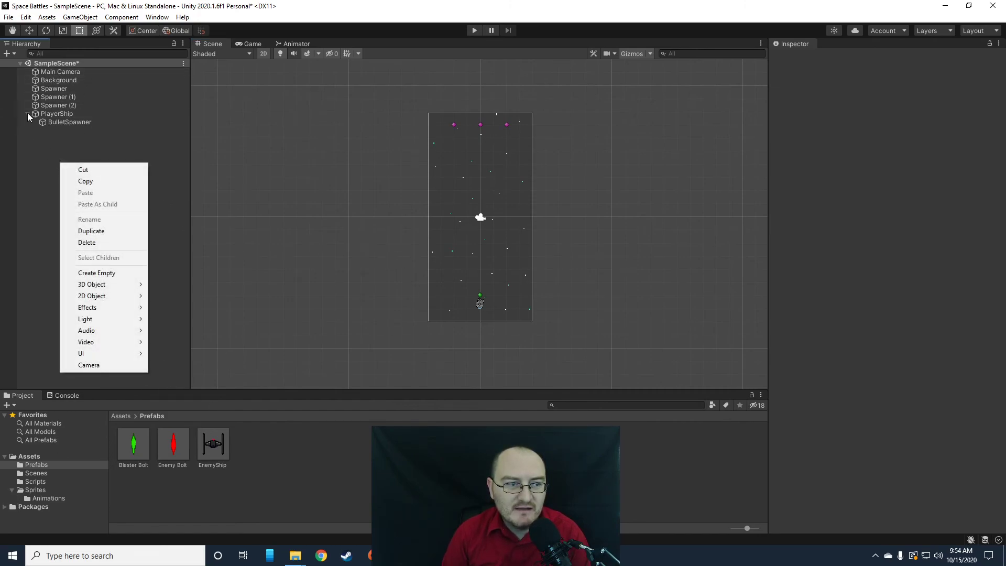
{"action": "left_click", "coordinate": [27, 116]}
{"action": "left_click", "coordinate": [27, 114]}
{"action": "right_click", "coordinate": [53, 150]}
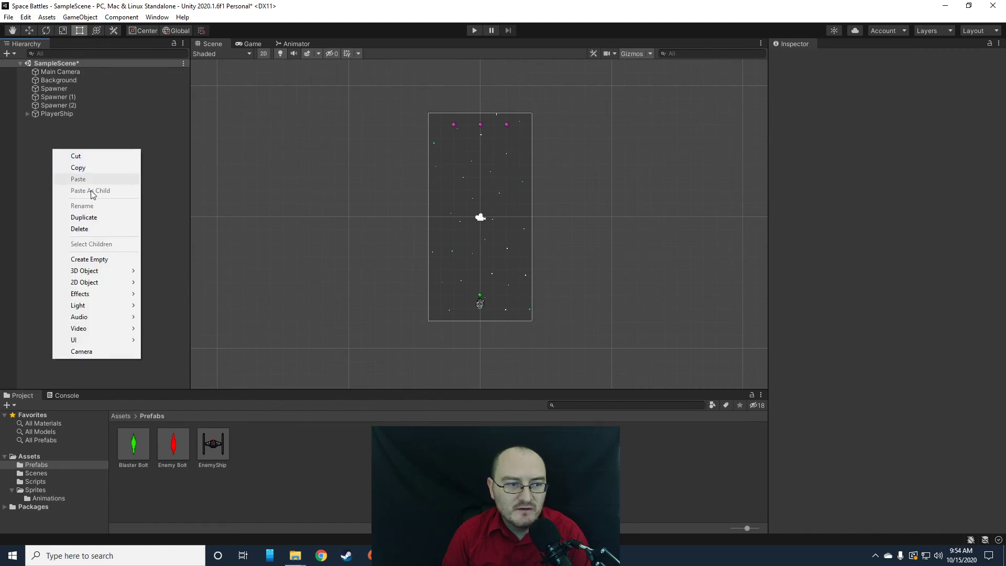
{"action": "left_click", "coordinate": [94, 259]}
{"action": "right_click", "coordinate": [56, 152]}
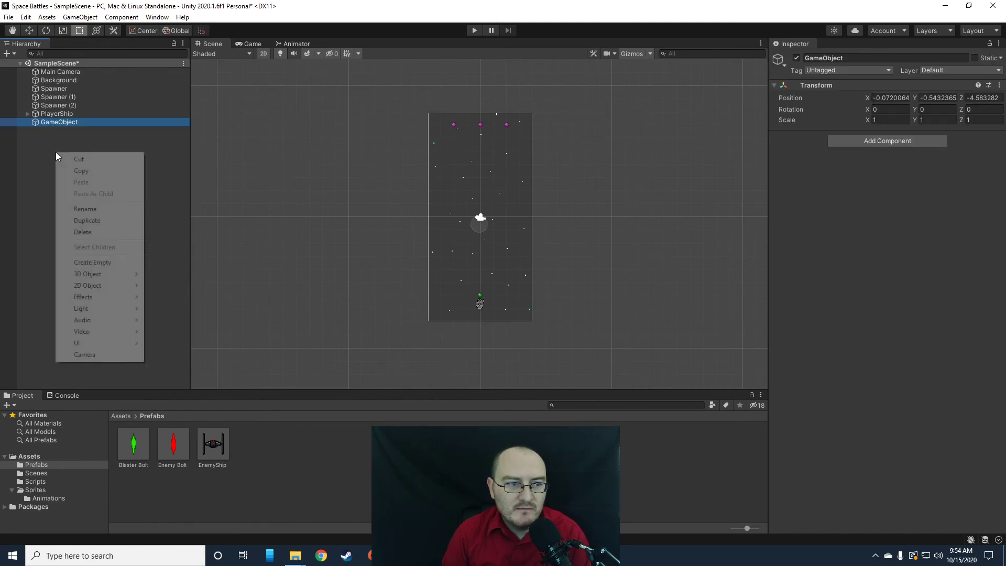
{"action": "left_click", "coordinate": [92, 263]}
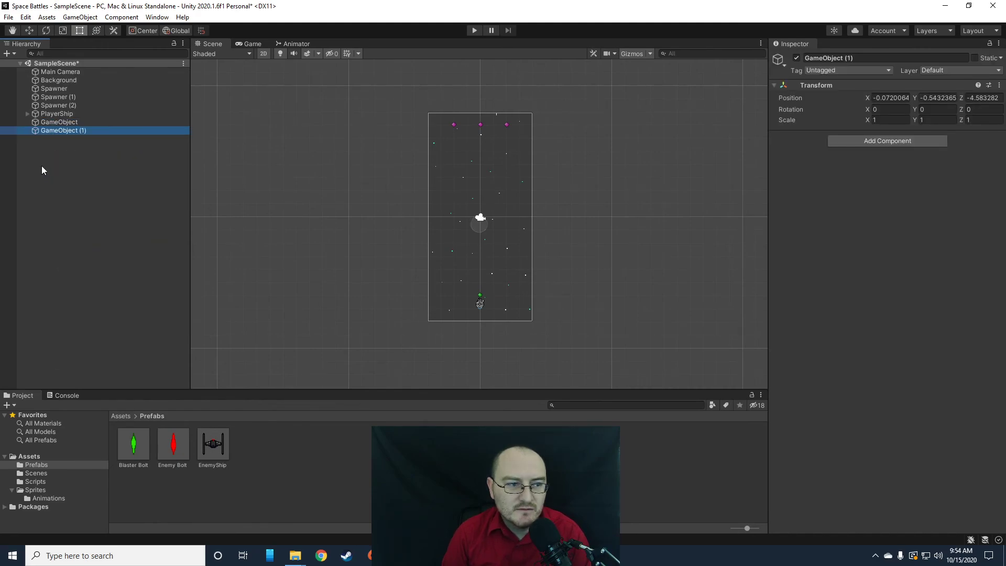
{"action": "right_click", "coordinate": [42, 168]}
{"action": "left_click", "coordinate": [78, 275]}
{"action": "right_click", "coordinate": [62, 174]}
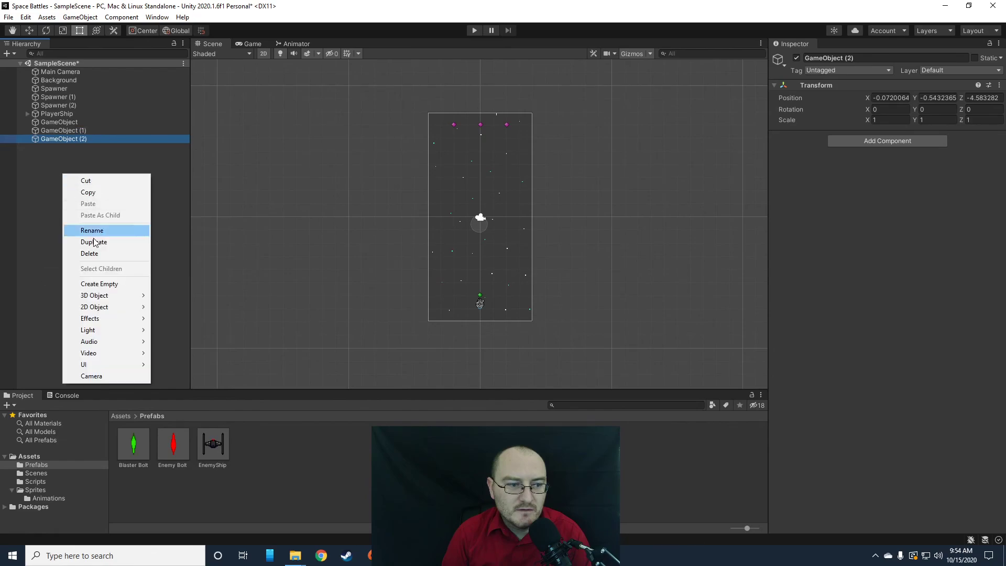
{"action": "left_click", "coordinate": [98, 283]}
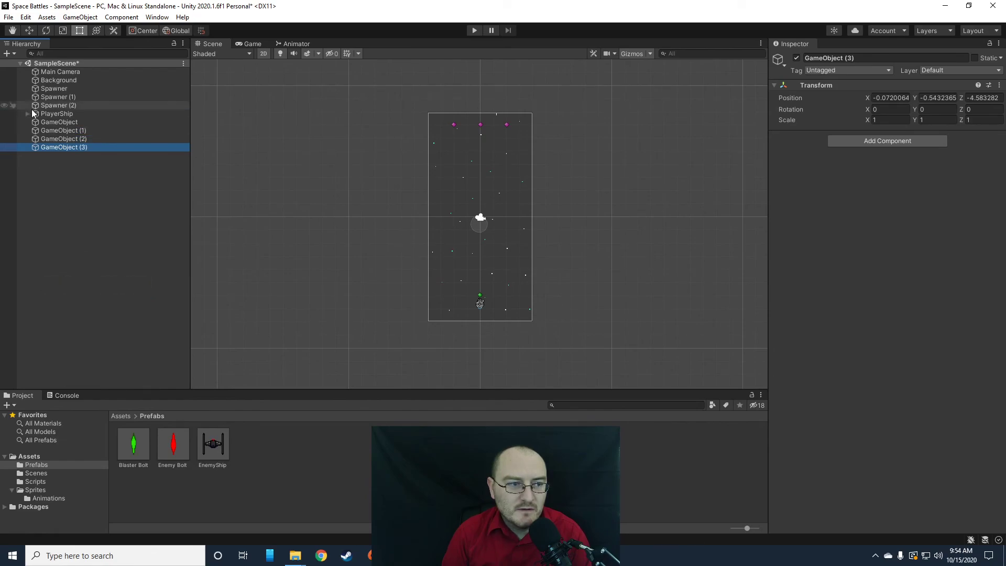
Add a Box Collider 2D to the first GameObject and shape it about 3.8 by 8.9 along the background's lower left side.
{"action": "left_click", "coordinate": [58, 122]}
{"action": "left_click", "coordinate": [859, 141]}
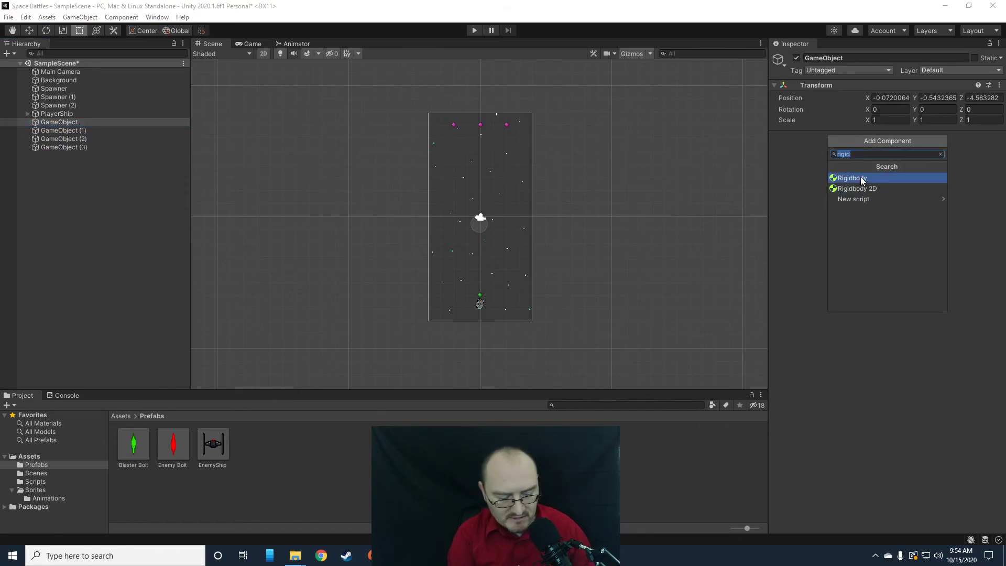
{"action": "type", "text": "box"}
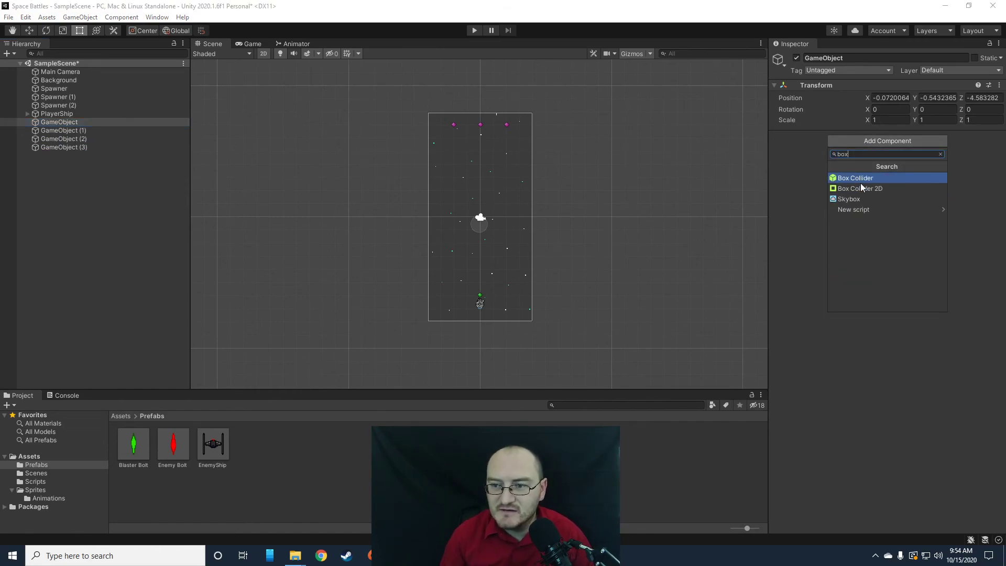
{"action": "left_click", "coordinate": [863, 188]}
{"action": "left_click", "coordinate": [872, 149]}
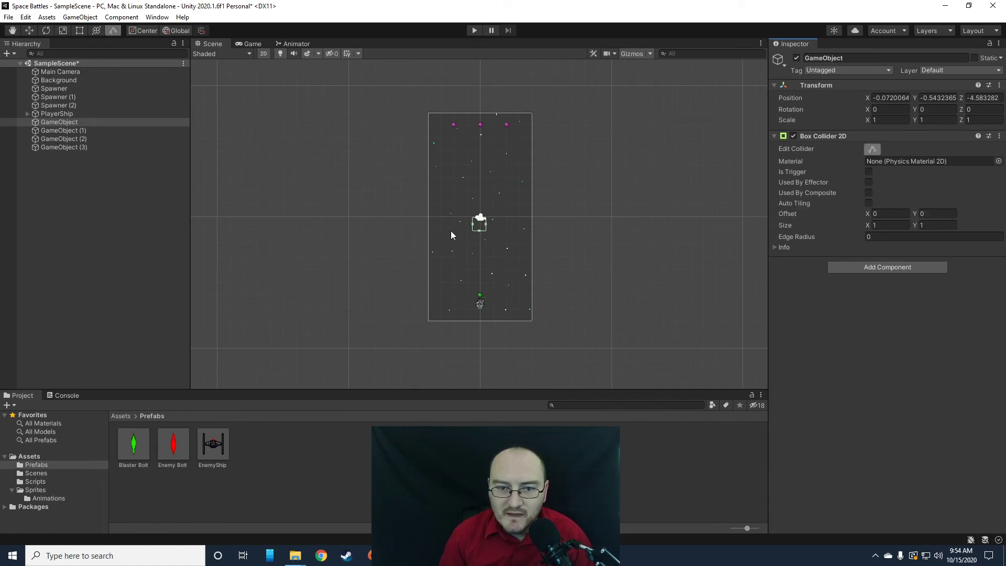
{"action": "left_click_drag", "start_coordinate": [473, 224], "coordinate": [379, 220]}
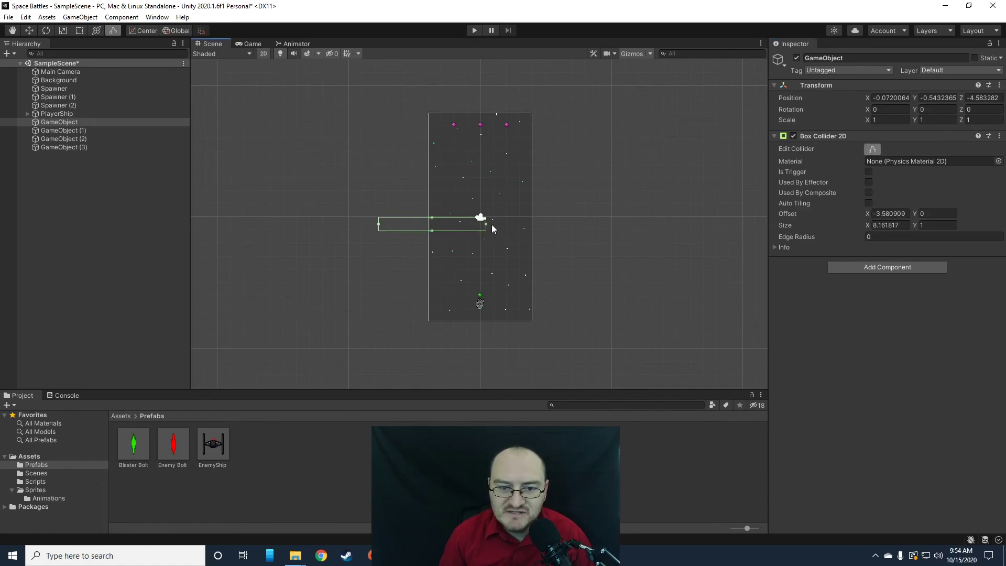
{"action": "left_click_drag", "start_coordinate": [483, 224], "coordinate": [405, 335]}
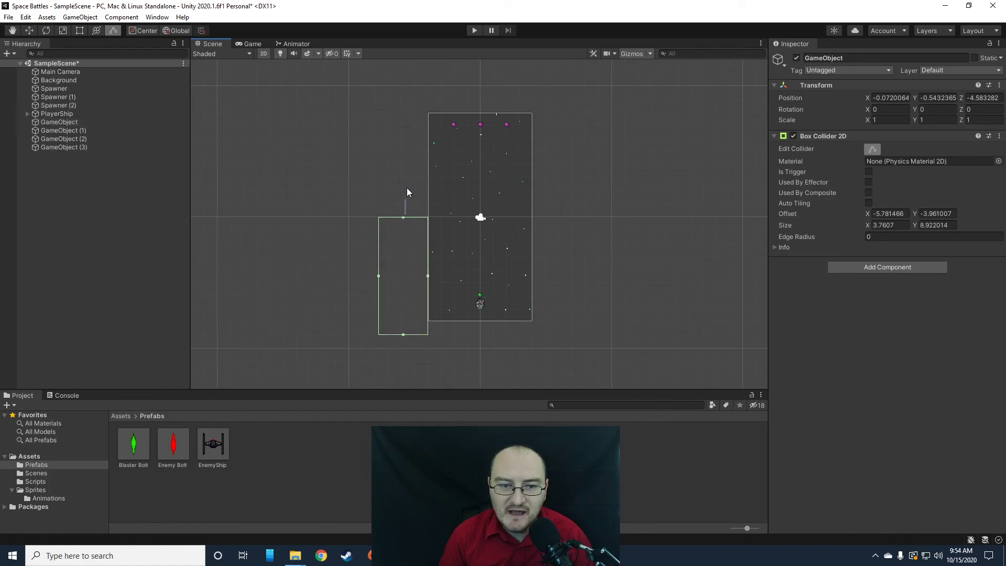
Extend the first GameObject's collider upward past the background's top edge, to a height of about 17.9.
{"action": "left_click", "coordinate": [416, 147]}
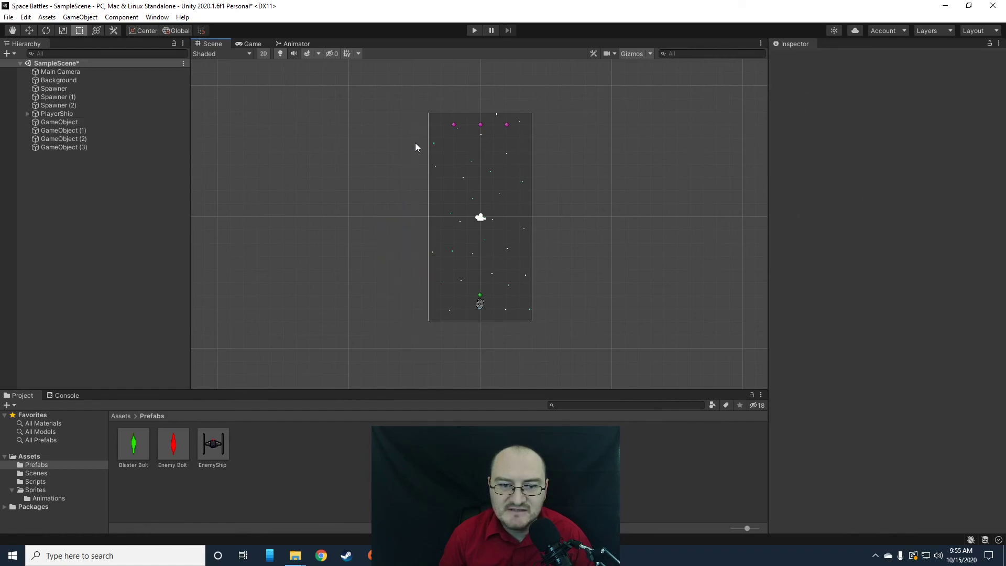
{"action": "left_click", "coordinate": [77, 124]}
{"action": "left_click", "coordinate": [872, 149]}
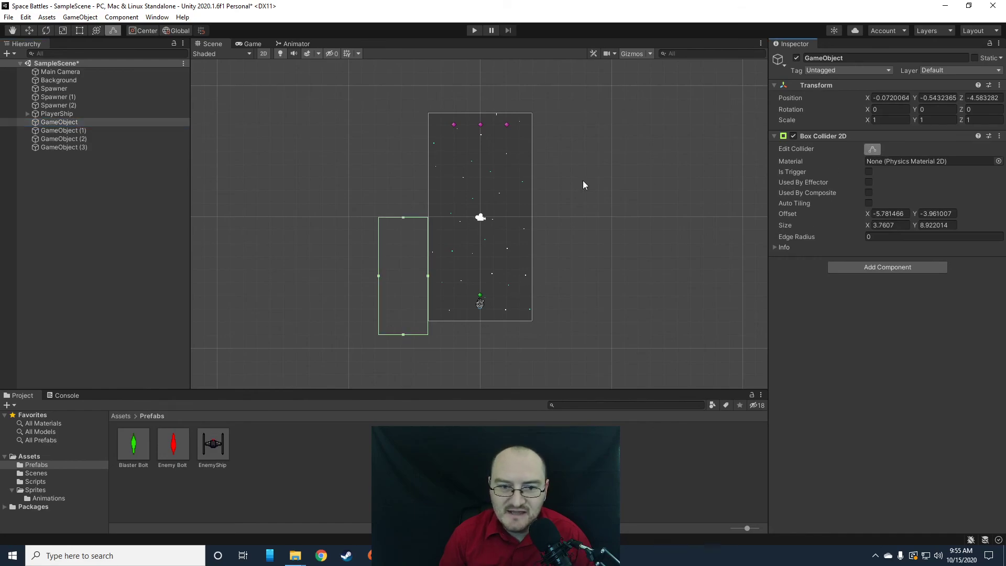
{"action": "left_click_drag", "start_coordinate": [402, 219], "coordinate": [415, 103]}
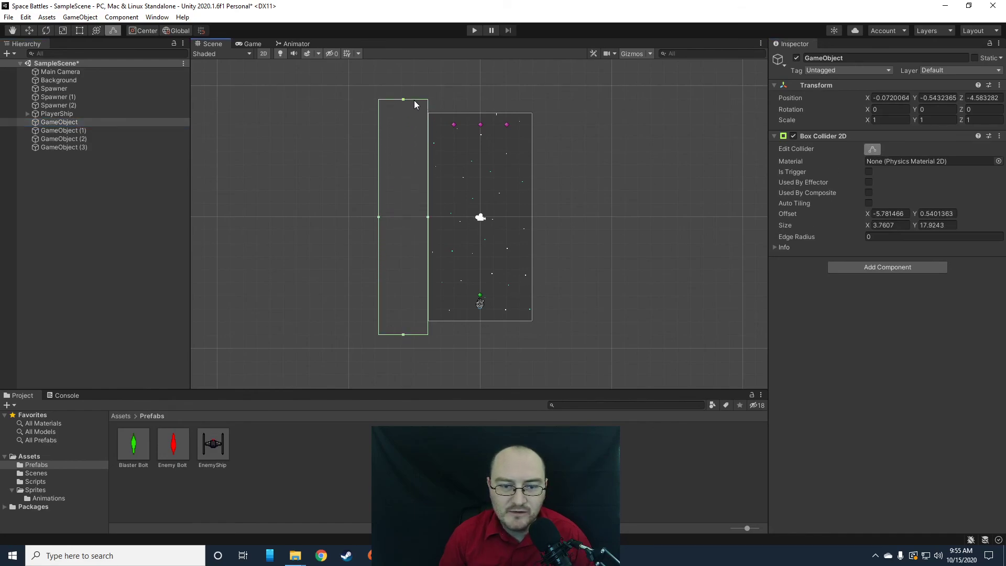
Attach the Border script to the first GameObject, the one with the collider left of the background.
{"action": "left_click", "coordinate": [65, 130]}
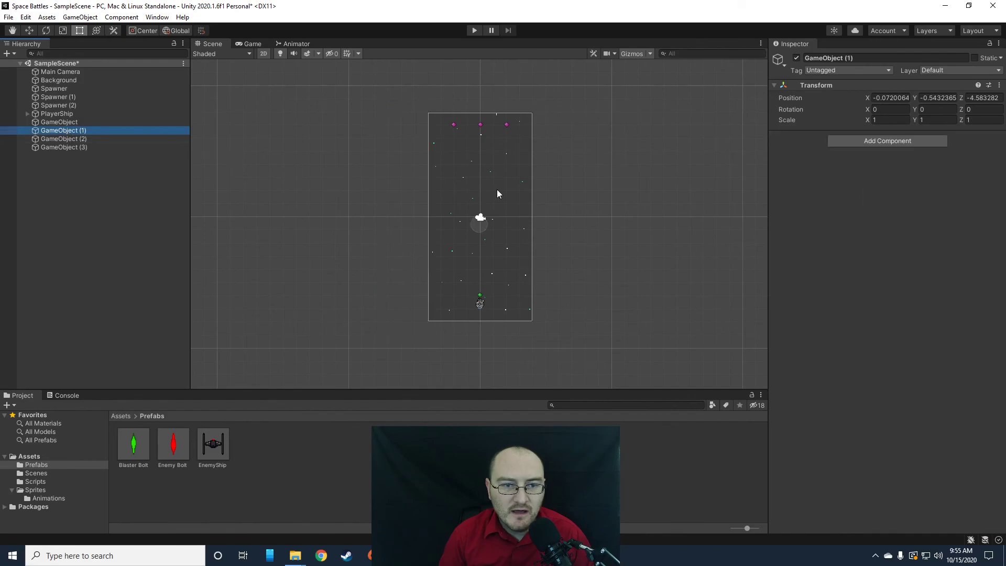
{"action": "left_click", "coordinate": [54, 122]}
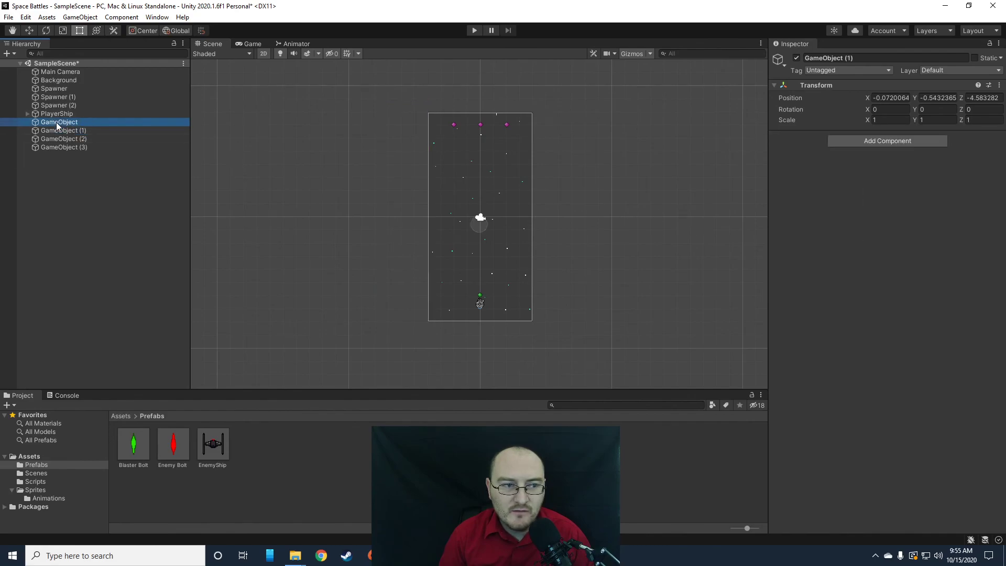
{"action": "left_click", "coordinate": [36, 482]}
{"action": "left_click_drag", "start_coordinate": [135, 451], "coordinate": [881, 406]}
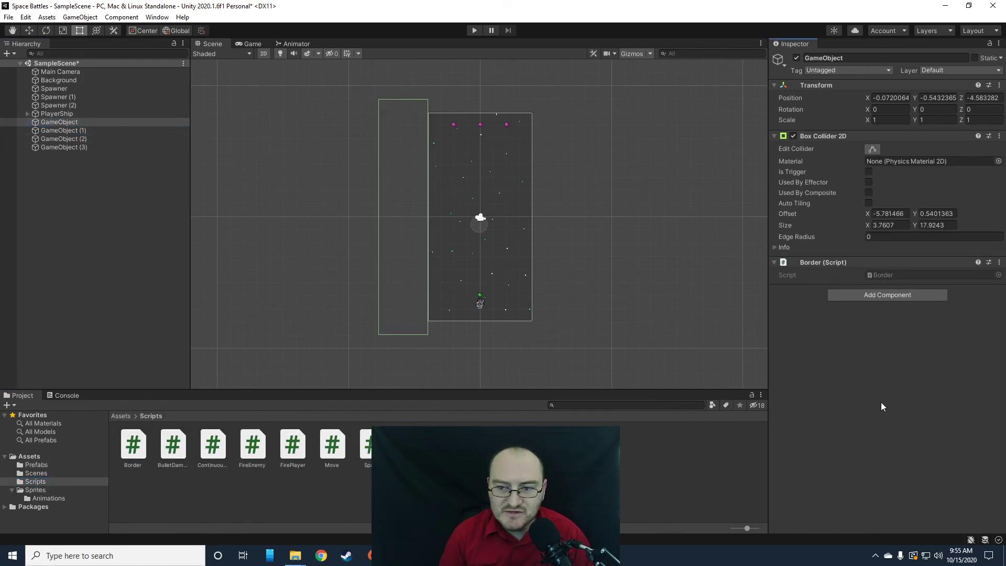
Give GameObject (1) a Box Collider 2D about 11 by 3 across the area just above the background, and attach the Border script.
{"action": "left_click", "coordinate": [53, 130]}
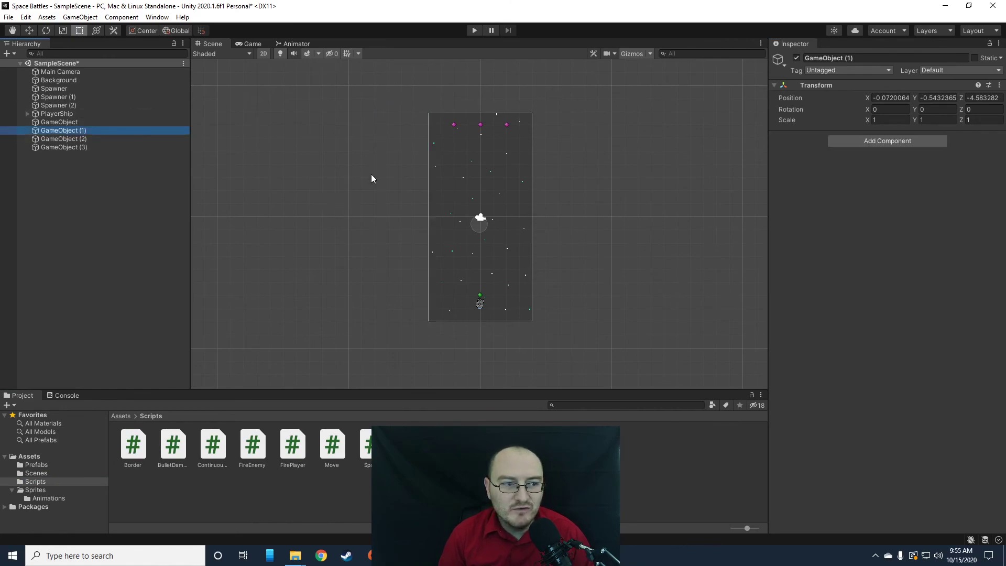
{"action": "left_click", "coordinate": [880, 140]}
{"action": "left_click", "coordinate": [902, 187]}
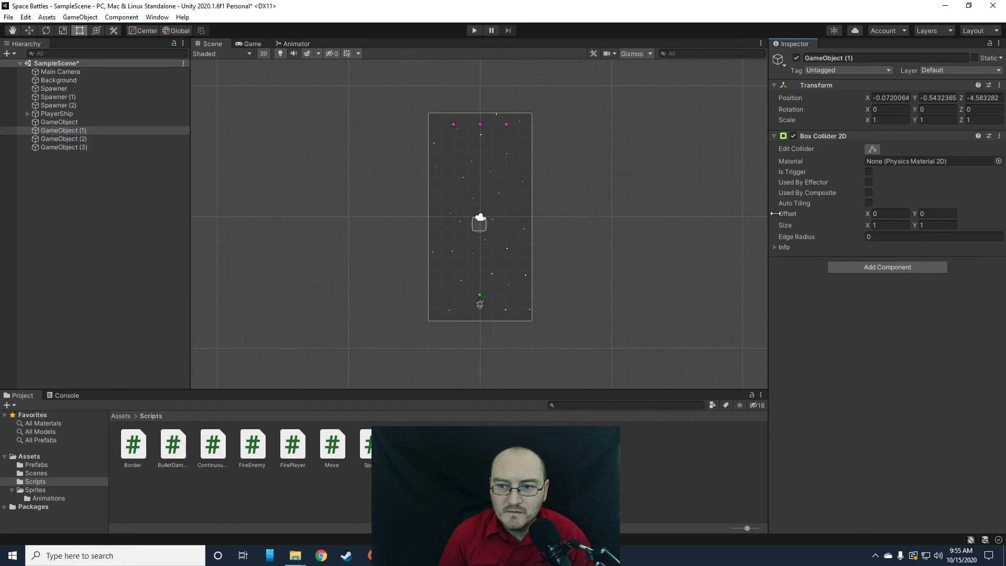
{"action": "left_click", "coordinate": [873, 150]}
{"action": "left_click_drag", "start_coordinate": [479, 221], "coordinate": [479, 72]}
{"action": "left_click_drag", "start_coordinate": [480, 208], "coordinate": [546, 92]}
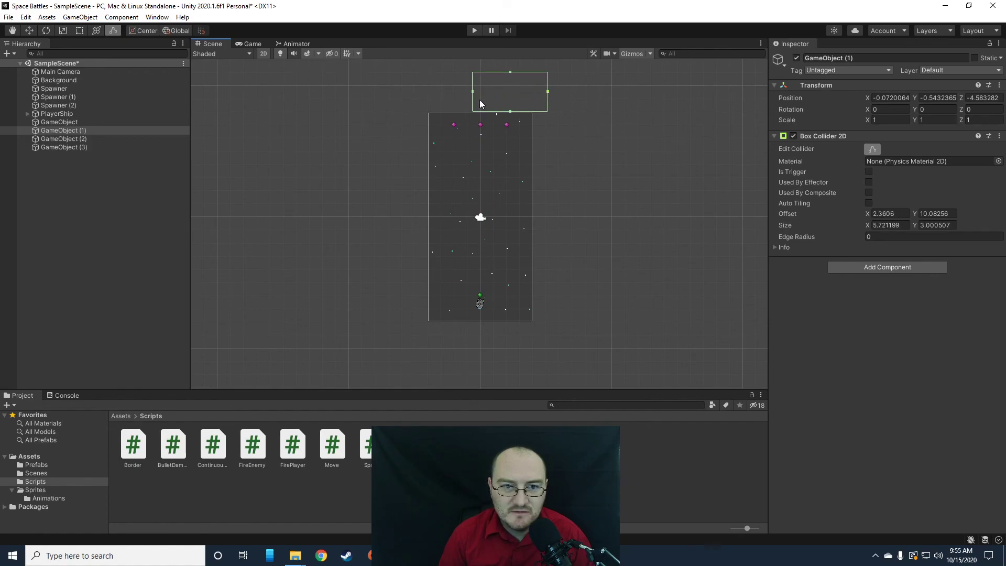
{"action": "left_click_drag", "start_coordinate": [473, 92], "coordinate": [404, 91]}
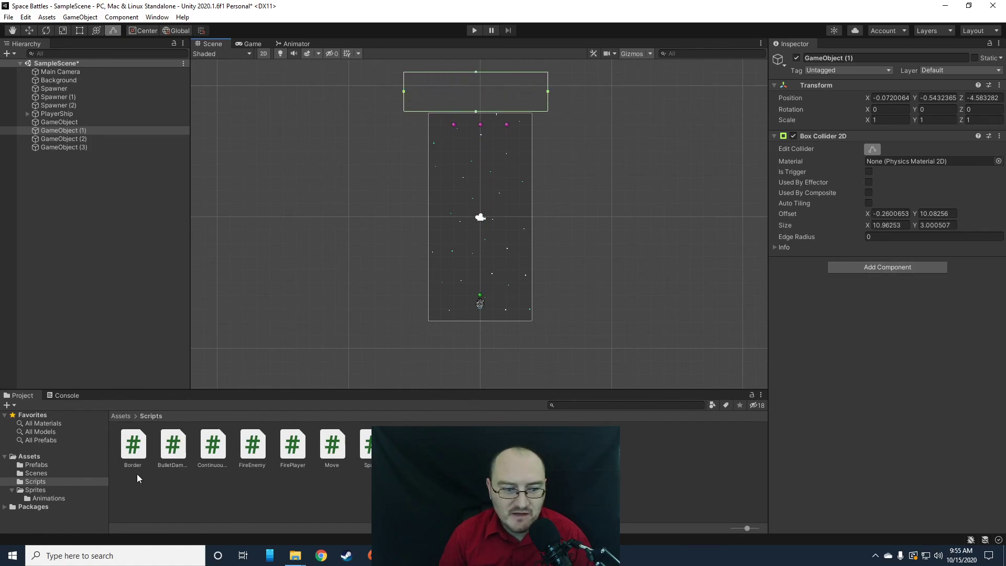
{"action": "left_click_drag", "start_coordinate": [800, 492], "coordinate": [880, 390]}
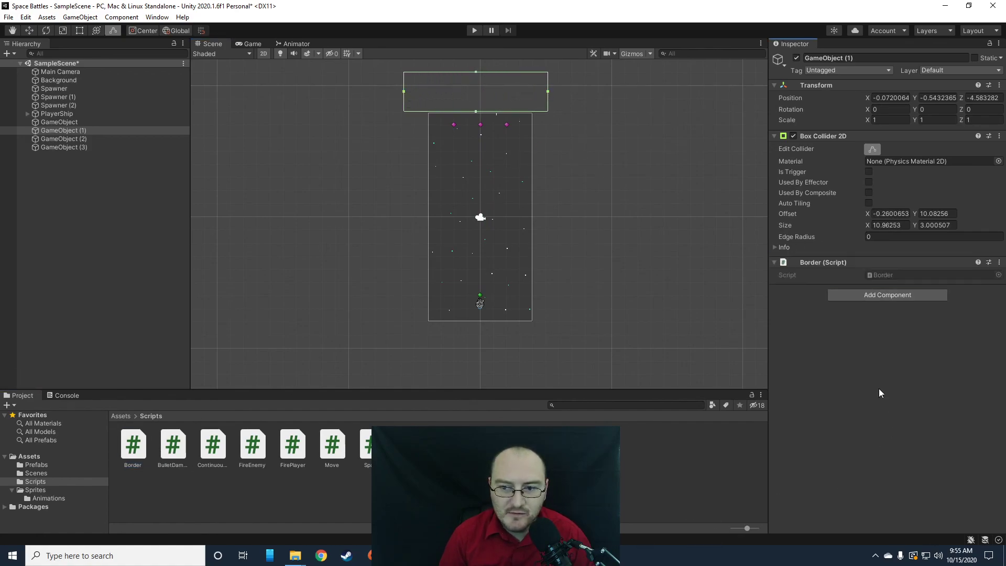
Add a Box Collider 2D to GameObject (2) and stretch it along the full right side of the background.
{"action": "left_click", "coordinate": [67, 139]}
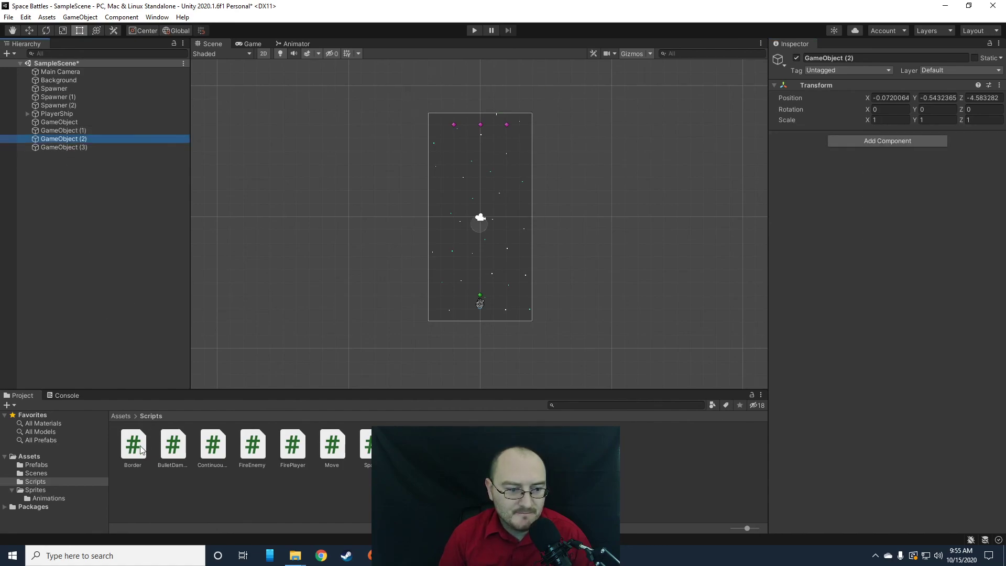
{"action": "left_click", "coordinate": [887, 140]}
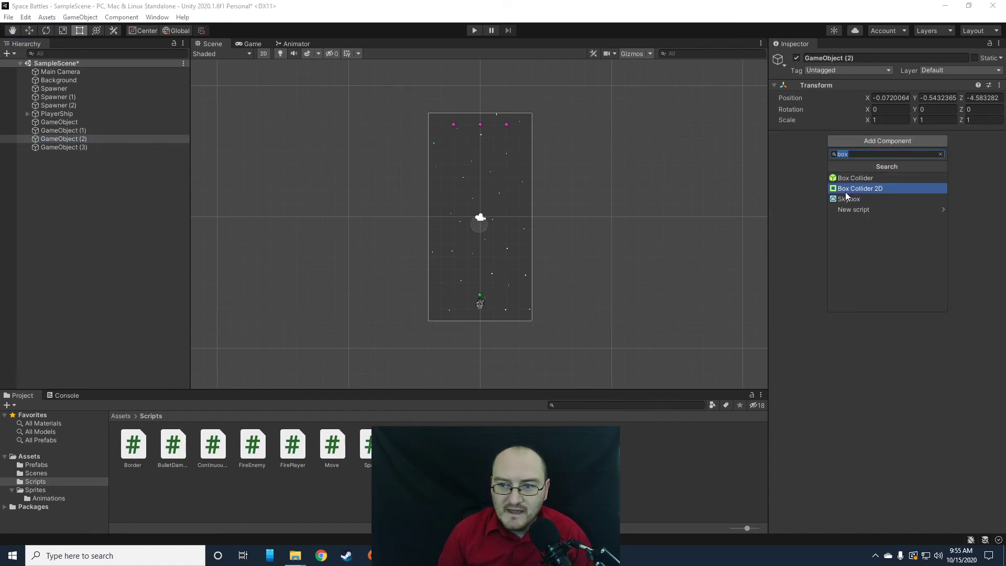
{"action": "left_click", "coordinate": [844, 192]}
{"action": "left_click", "coordinate": [873, 149]}
{"action": "left_click_drag", "start_coordinate": [488, 225], "coordinate": [591, 238]}
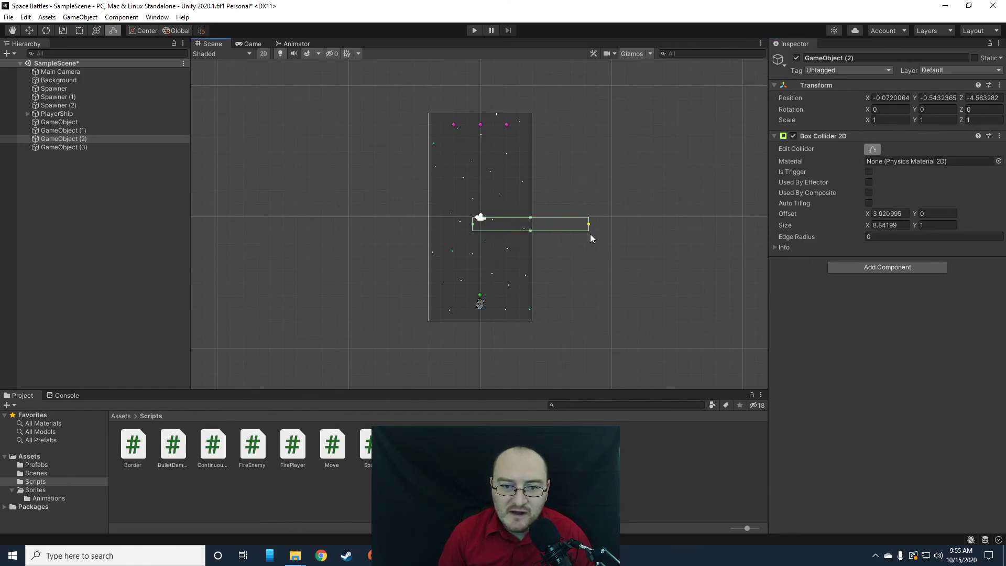
{"action": "left_click_drag", "start_coordinate": [474, 229], "coordinate": [564, 331]}
{"action": "left_click_drag", "start_coordinate": [561, 201], "coordinate": [571, 98]}
Attach the Border script to GameObject (2).
{"action": "left_click", "coordinate": [52, 147]}
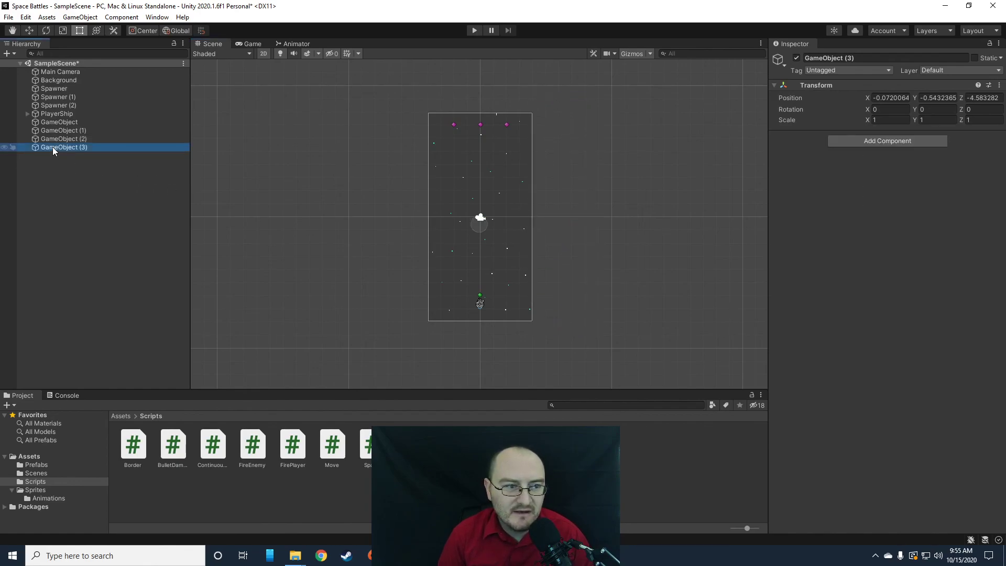
{"action": "left_click", "coordinate": [56, 139]}
{"action": "left_click_drag", "start_coordinate": [128, 455], "coordinate": [781, 422]}
Add a Box Collider 2D to GameObject (3) and shift it just below the background, about 2.2 tall.
{"action": "left_click", "coordinate": [52, 147]}
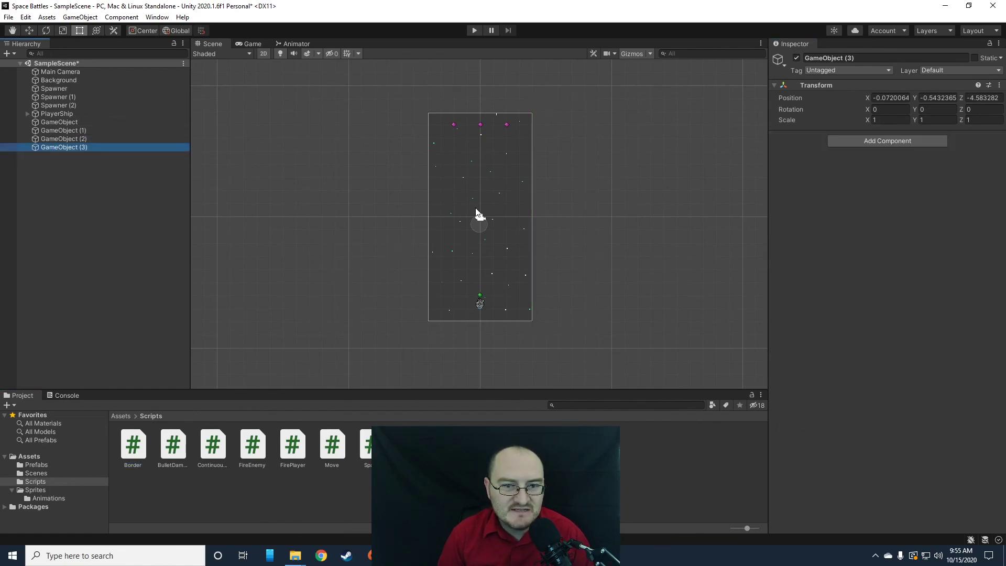
{"action": "left_click", "coordinate": [872, 146]}
{"action": "left_click", "coordinate": [856, 188]}
{"action": "left_click", "coordinate": [871, 149]}
{"action": "left_click_drag", "start_coordinate": [478, 232], "coordinate": [479, 349]}
{"action": "left_click_drag", "start_coordinate": [480, 220], "coordinate": [479, 323]}
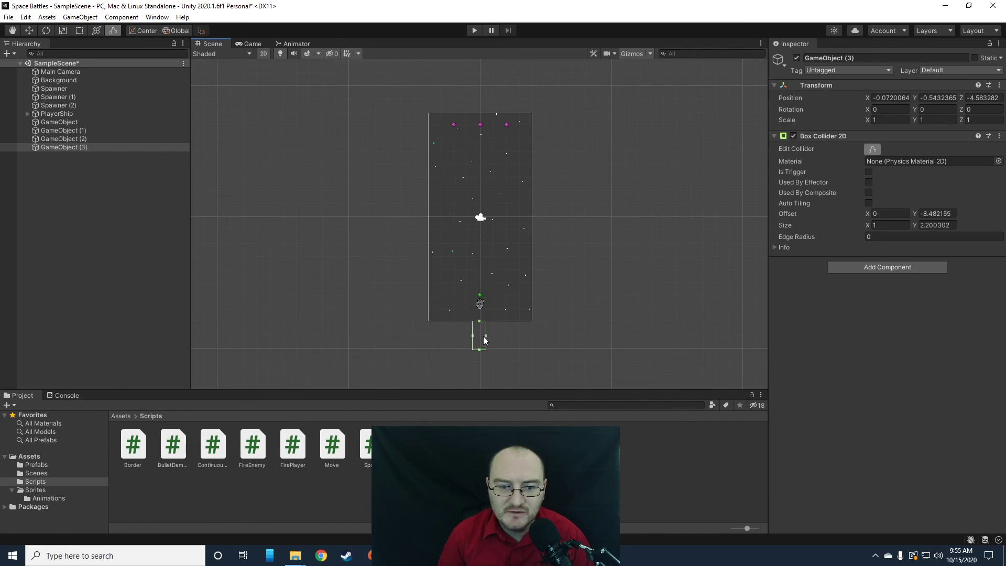
Widen GameObject (3)'s collider to about 12.1 so it spans the background's bottom edge, and attach the Border script.
{"action": "left_click", "coordinate": [484, 337]}
{"action": "left_click", "coordinate": [78, 147]}
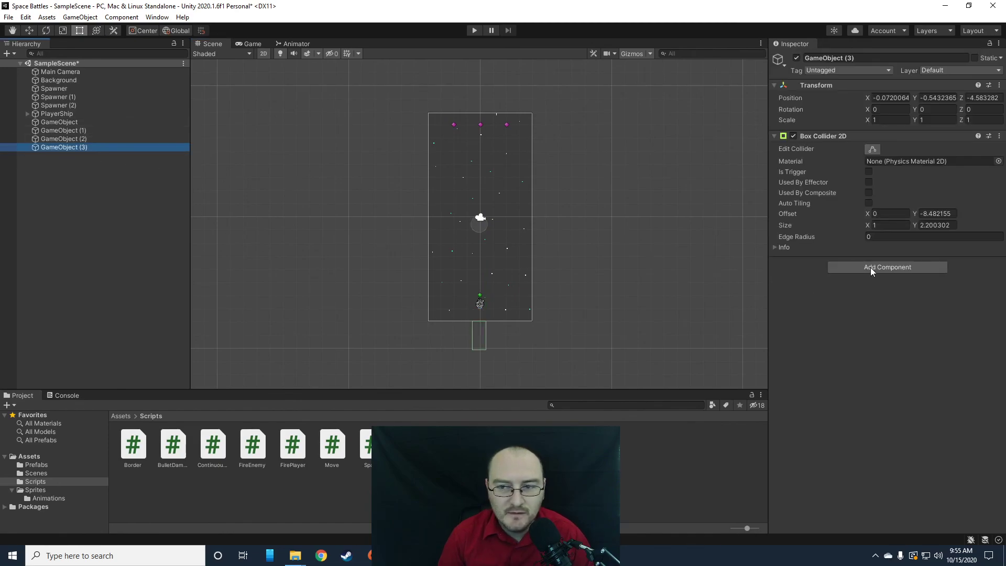
{"action": "left_click", "coordinate": [873, 151]}
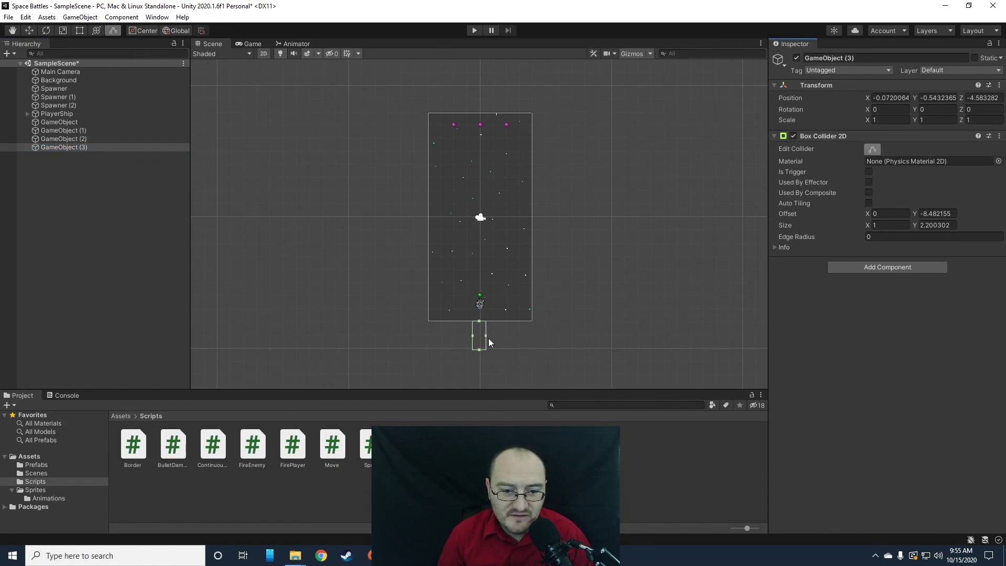
{"action": "left_click_drag", "start_coordinate": [487, 335], "coordinate": [546, 335]}
{"action": "left_click_drag", "start_coordinate": [472, 336], "coordinate": [386, 336]}
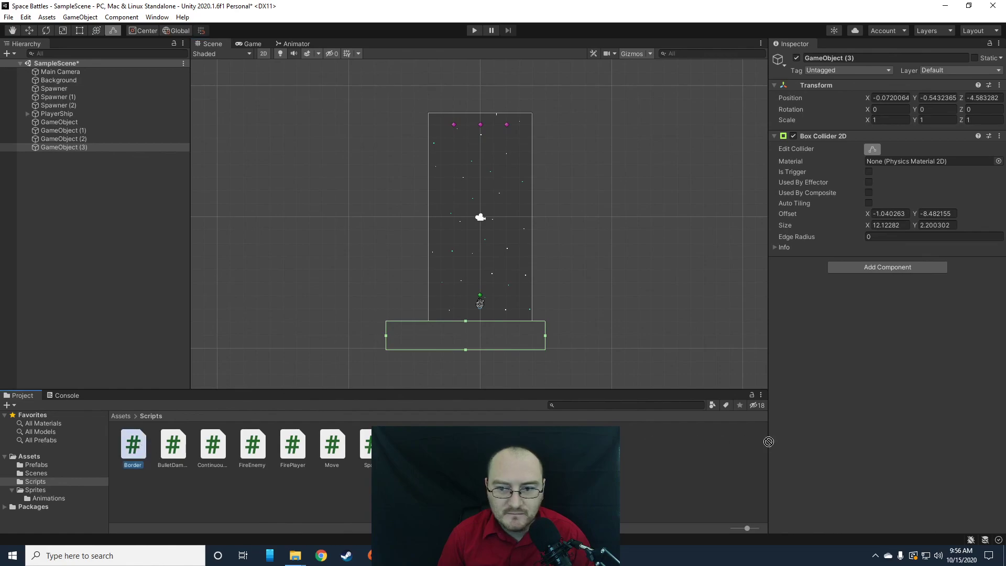
{"action": "left_click_drag", "start_coordinate": [746, 443], "coordinate": [873, 393]}
Play-test the game by flying the player ship in all directions among the bolts and enemy ships, and stop play mode.
{"action": "left_click", "coordinate": [471, 31]}
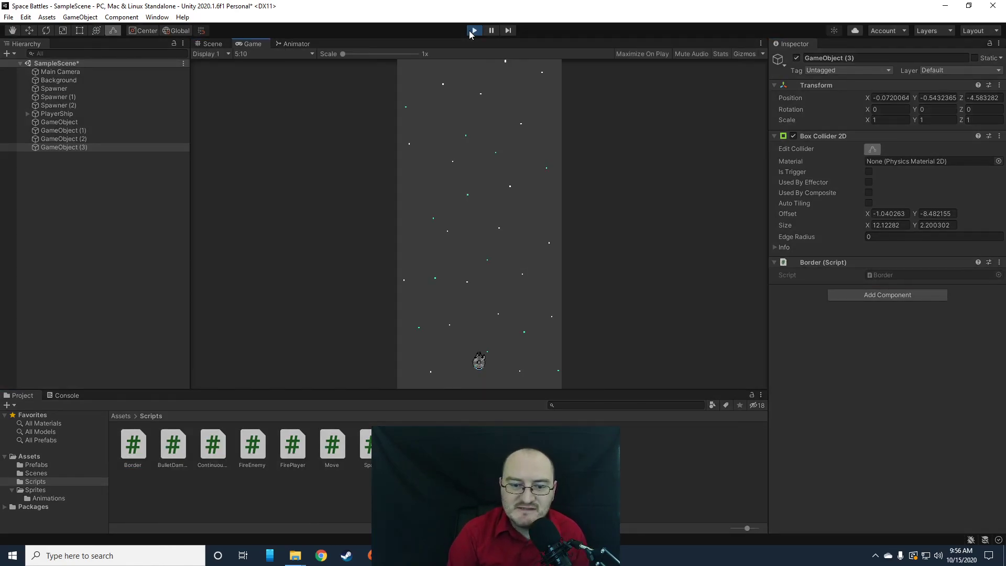
{"action": "key", "text": "Right"}
{"action": "key", "text": "Left"}
{"action": "key", "text": "Right"}
{"action": "key", "text": "Left"}
{"action": "key", "text": "Up"}
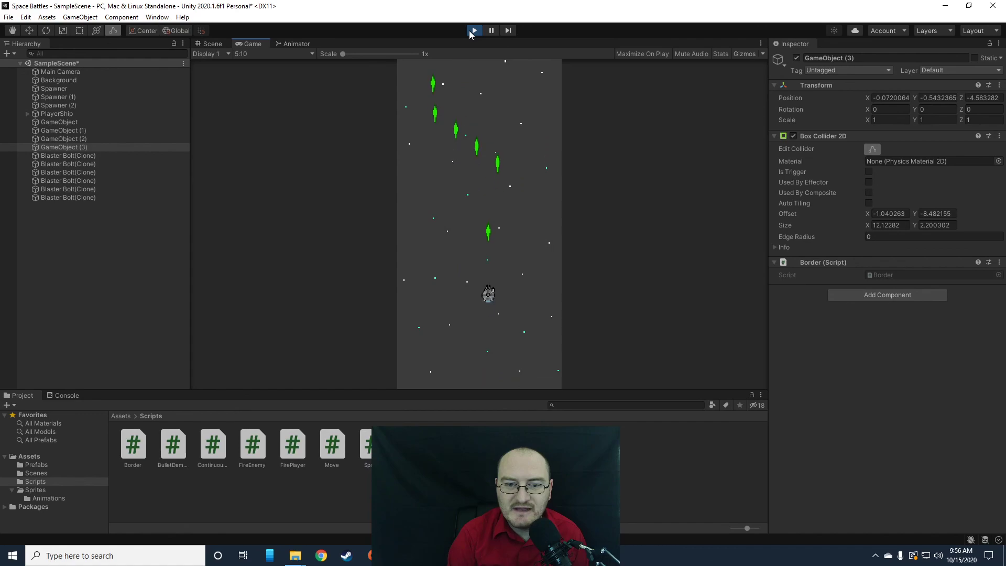
{"action": "key", "text": "Right"}
{"action": "key", "text": "Left"}
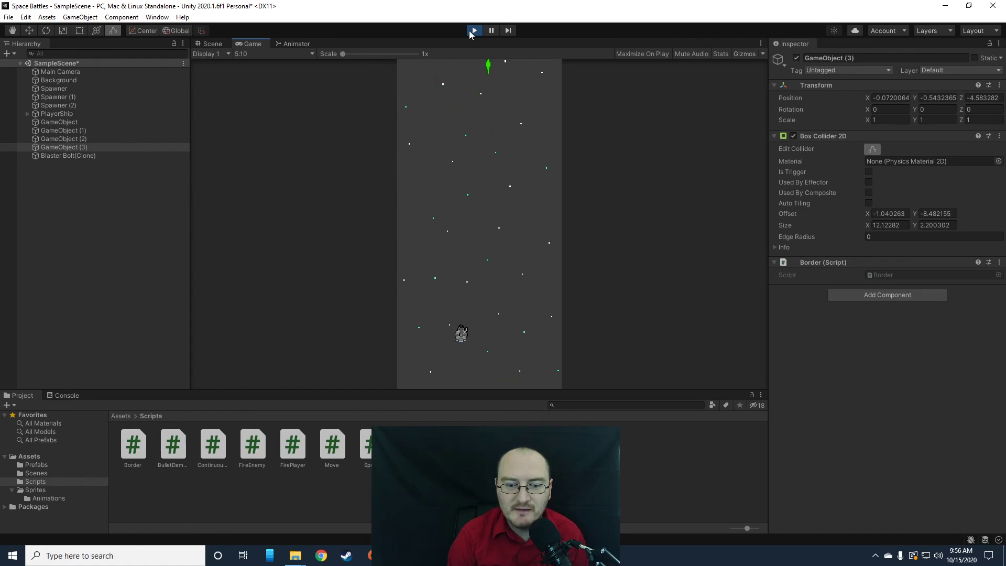
{"action": "key", "text": "Down"}
{"action": "key", "text": "Right"}
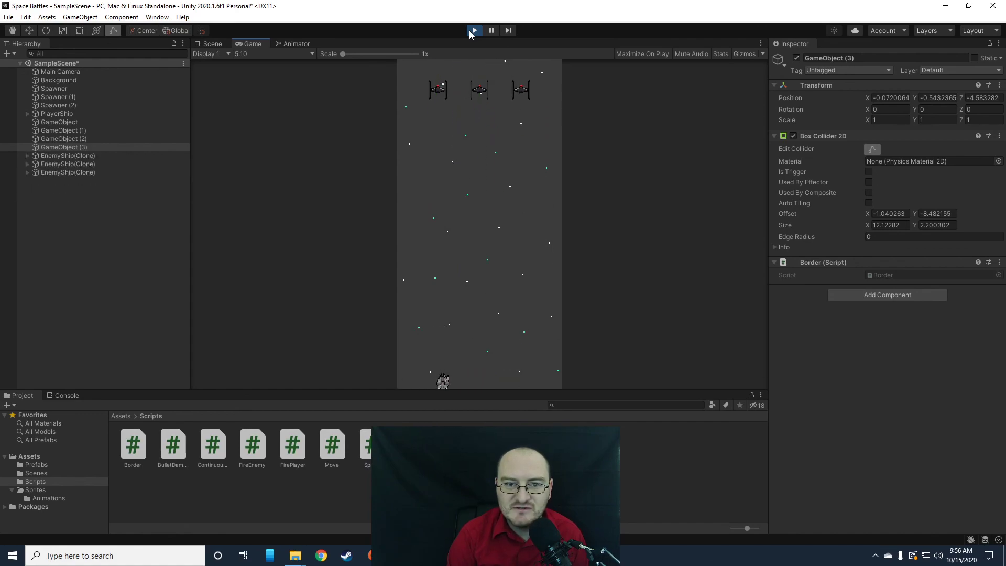
{"action": "key", "text": "Up"}
{"action": "key", "text": "Left"}
{"action": "key", "text": "Up"}
{"action": "key", "text": "Right"}
{"action": "key", "text": "Left"}
{"action": "key", "text": "Up"}
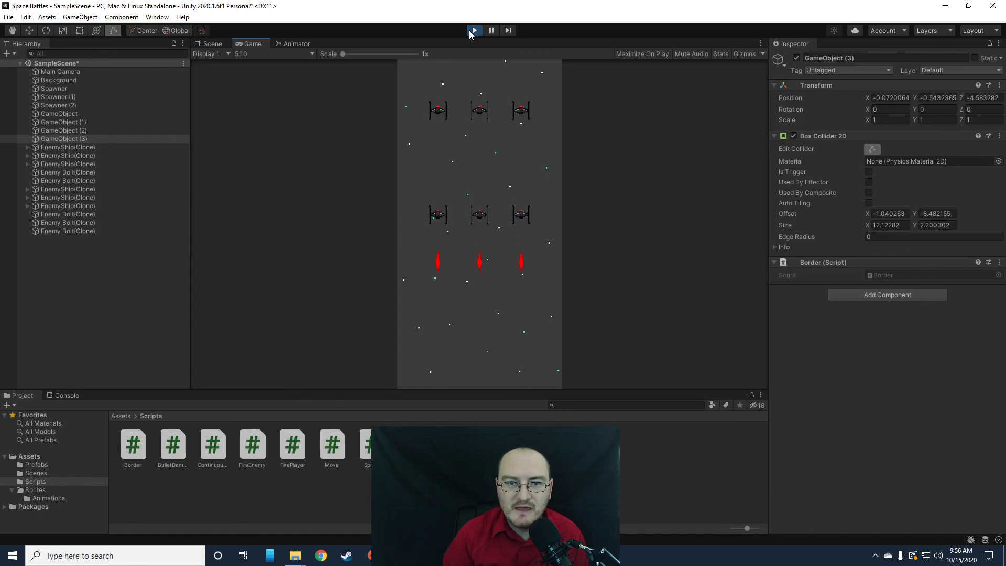
{"action": "left_click", "coordinate": [471, 31]}
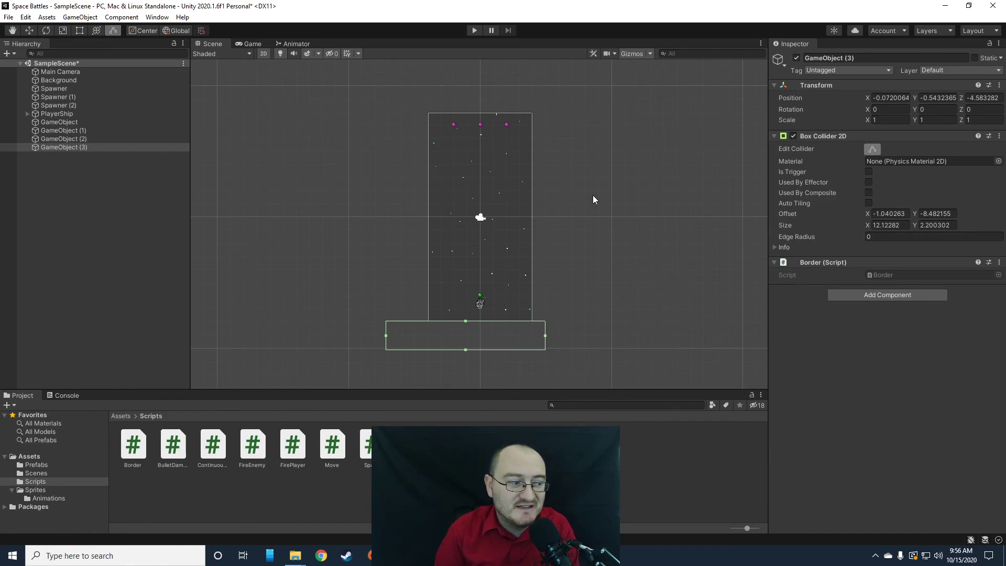
{"action": "key", "text": "alt+Tab"}
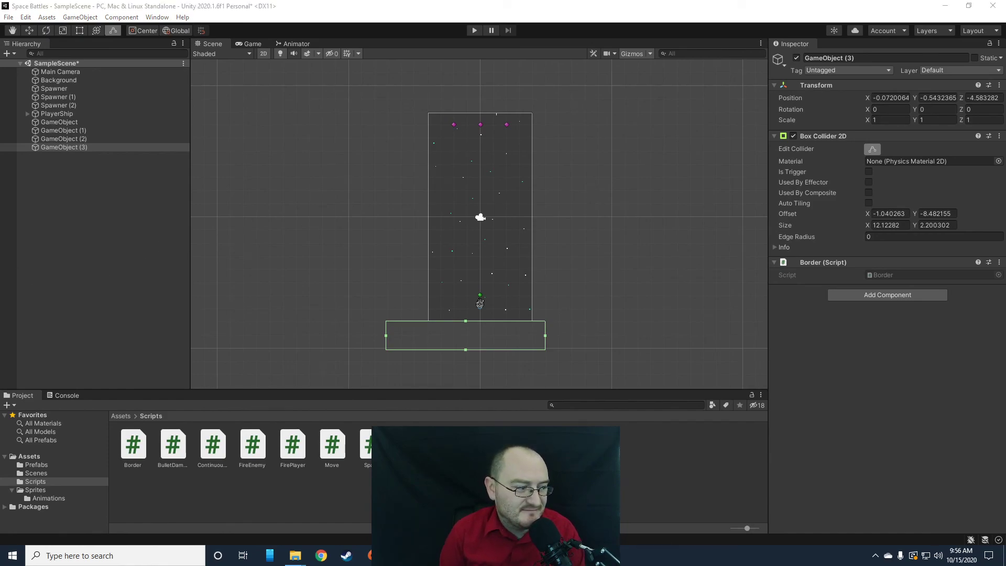